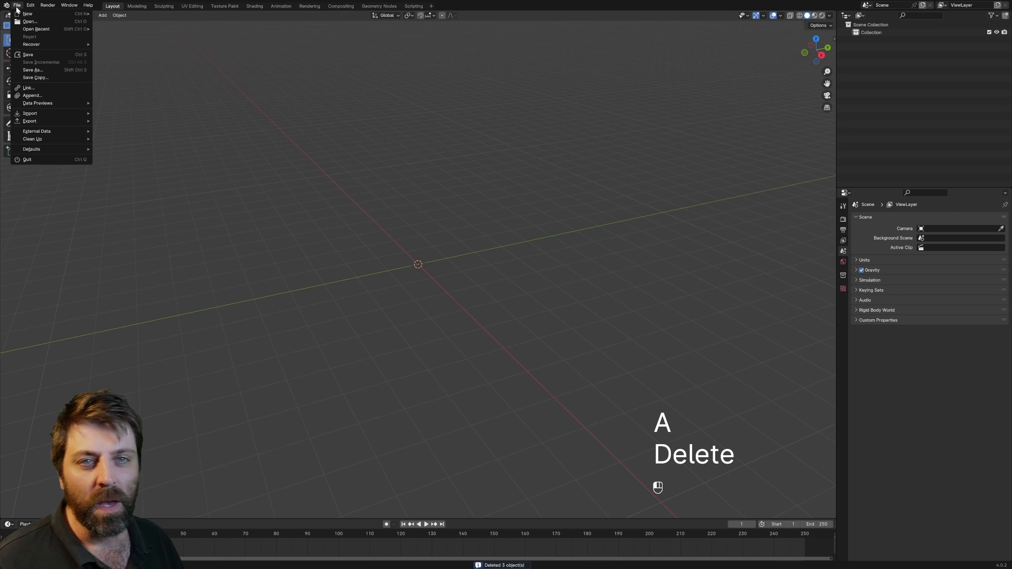
Append the spaceship collection from 085_ShortrangeFigher_Exported.blend in the 085_ShortRangeFighter folder
{"action": "left_click", "coordinate": [60, 99]}
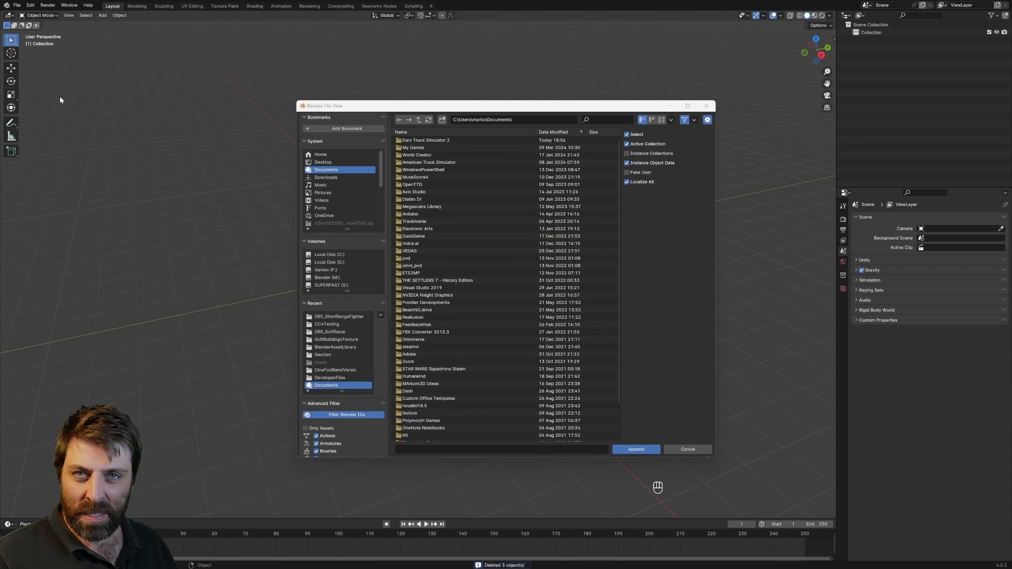
{"action": "left_click", "coordinate": [351, 318]}
{"action": "left_click", "coordinate": [441, 155]}
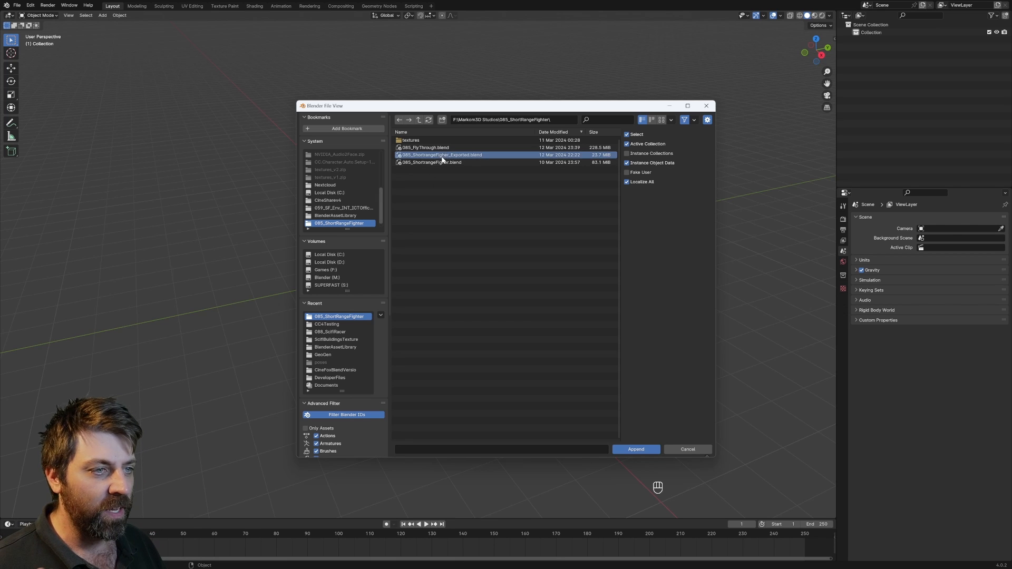
{"action": "left_click", "coordinate": [635, 450]}
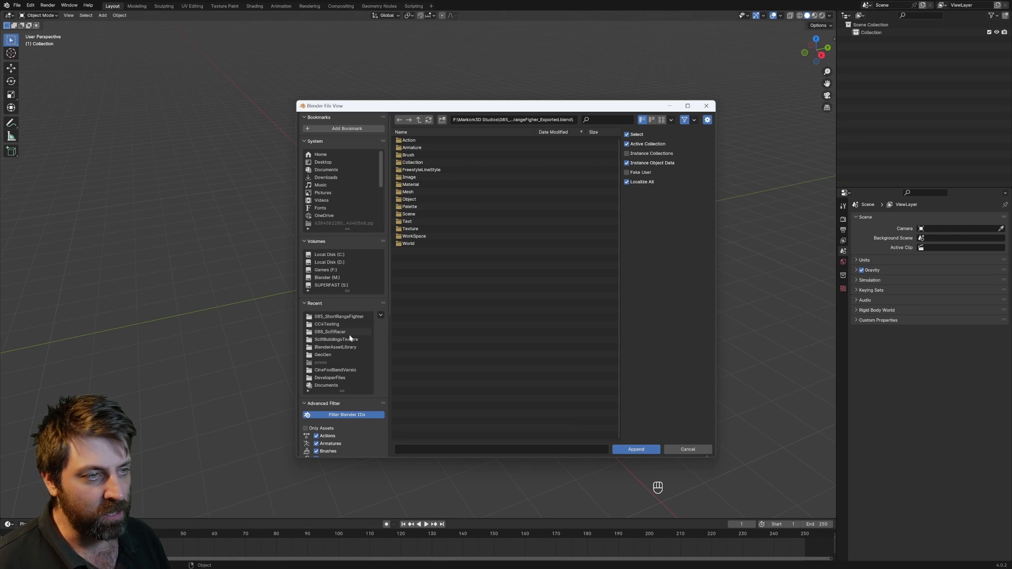
{"action": "left_click", "coordinate": [414, 163]}
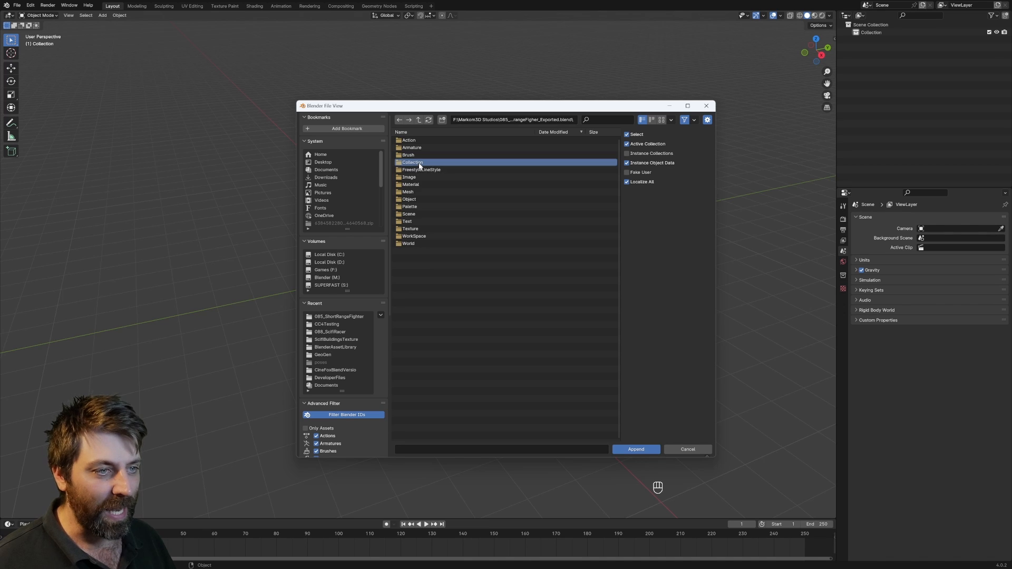
{"action": "double_click", "coordinate": [414, 162]}
{"action": "left_click", "coordinate": [412, 140]}
{"action": "left_click", "coordinate": [643, 452]}
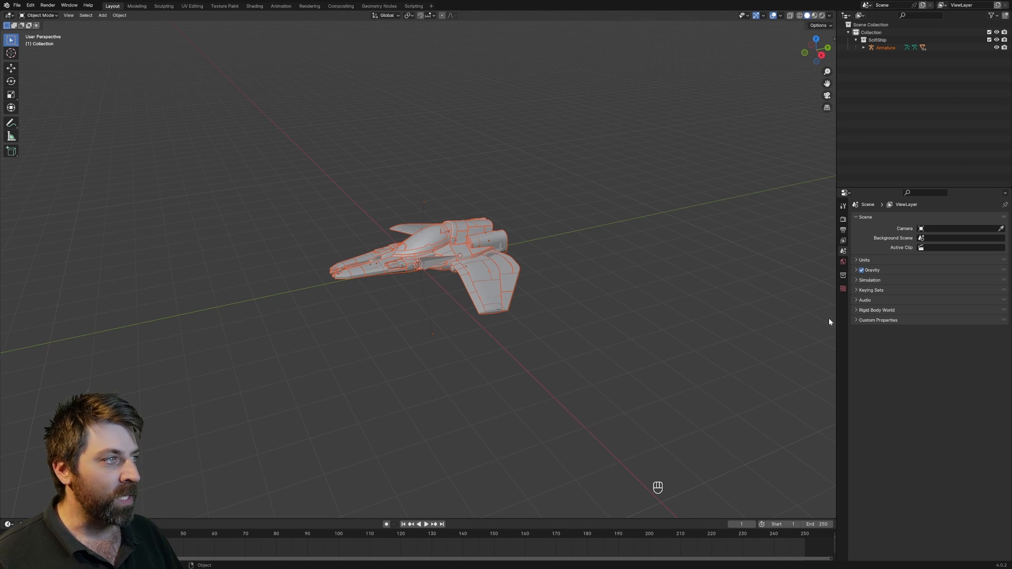
Show the ship in rendered shading and set the render engine to Cycles with GPU Compute as the device
{"action": "left_click", "coordinate": [822, 16]}
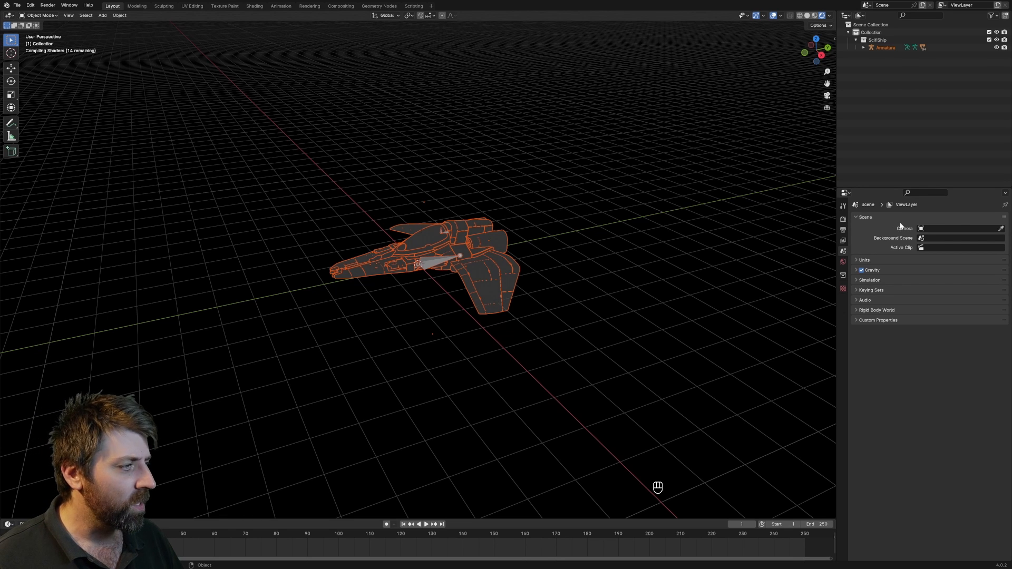
{"action": "left_click", "coordinate": [843, 219]}
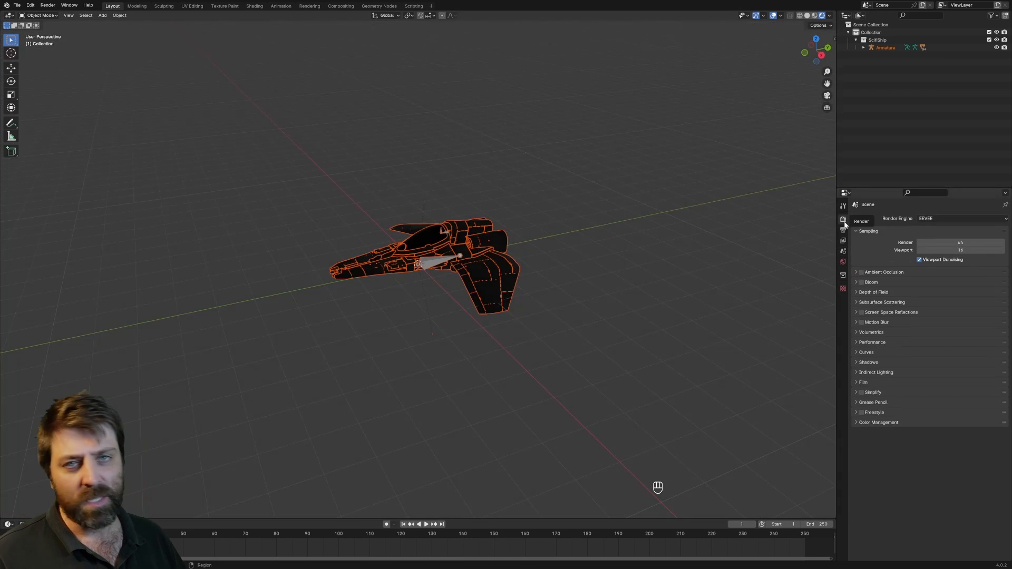
{"action": "left_click", "coordinate": [940, 218]}
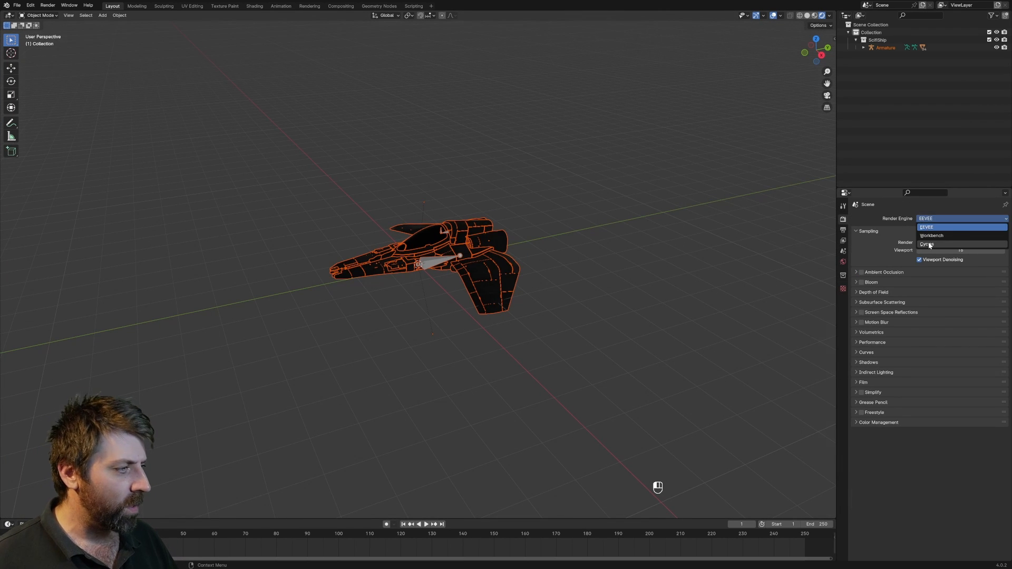
{"action": "left_click", "coordinate": [929, 245]}
{"action": "left_click", "coordinate": [934, 237]}
{"action": "left_click", "coordinate": [934, 254]}
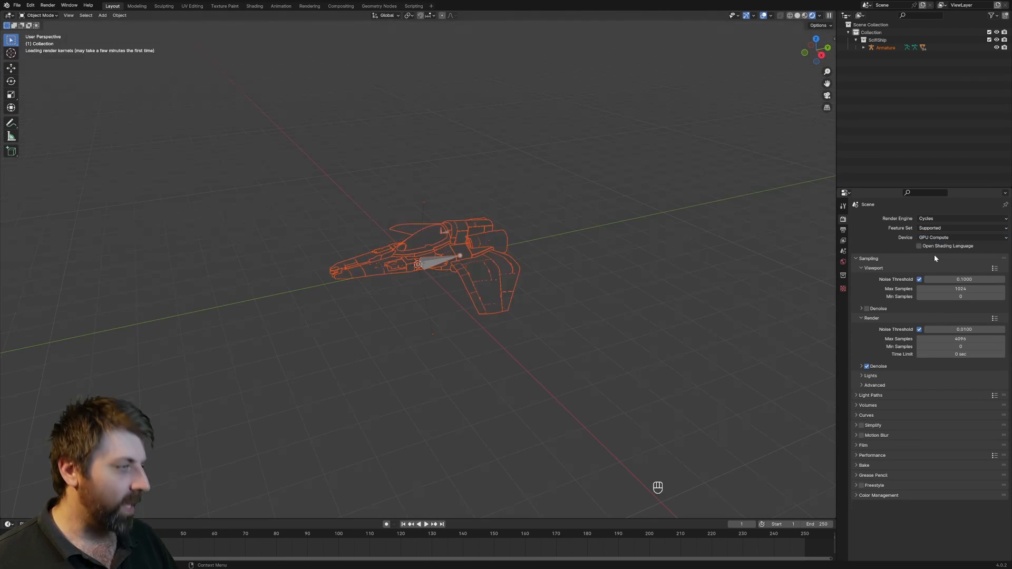
Set the maximum samples to 32 for the viewport and 64 for the final render
{"action": "double_click", "coordinate": [961, 289]}
{"action": "type", "text": "32"}
{"action": "key", "text": "Return"}
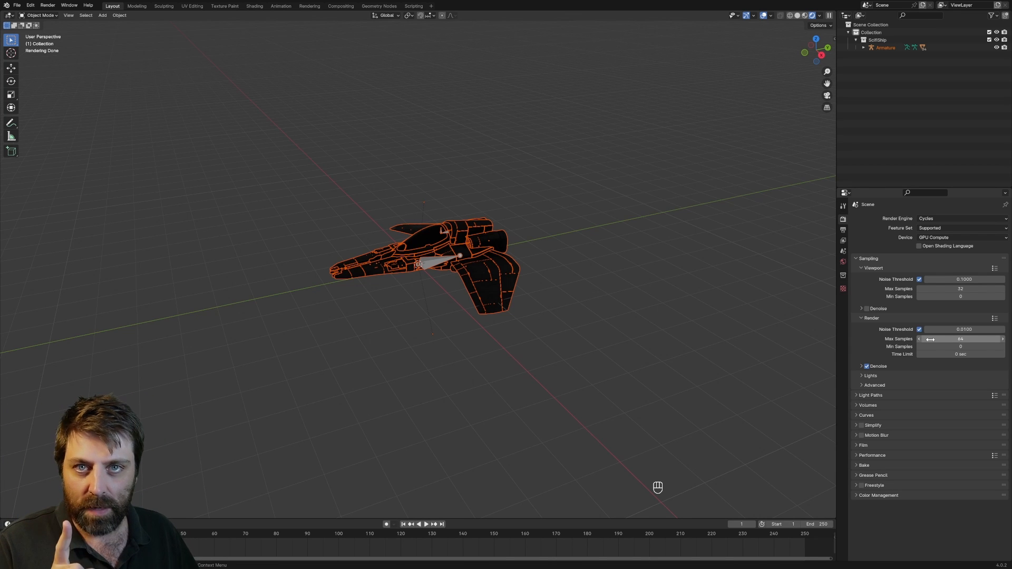
Expand the render denoise settings and choose OptiX as the denoiser
{"action": "left_click", "coordinate": [863, 366]}
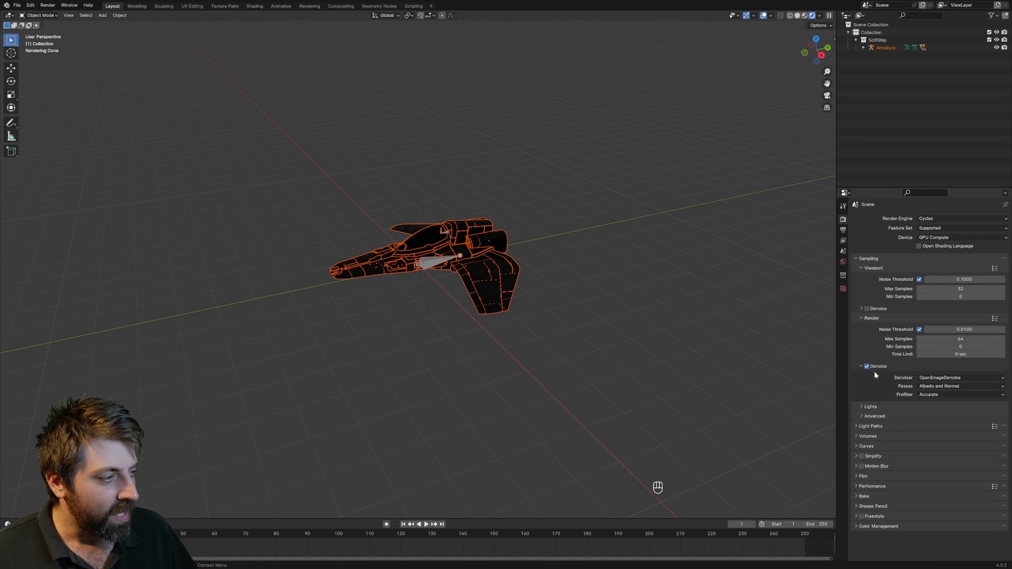
{"action": "left_click", "coordinate": [934, 378]}
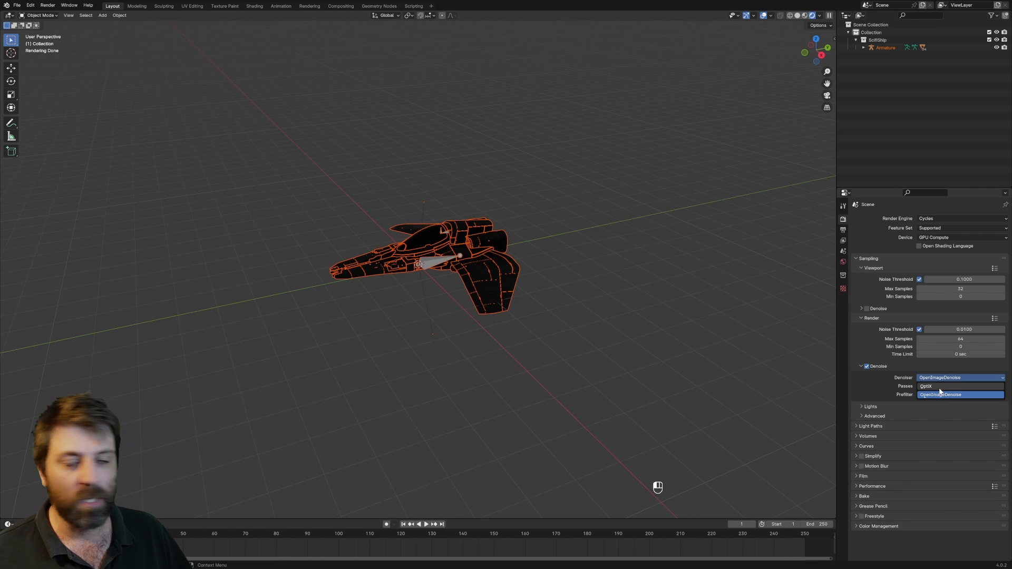
{"action": "left_click", "coordinate": [940, 388]}
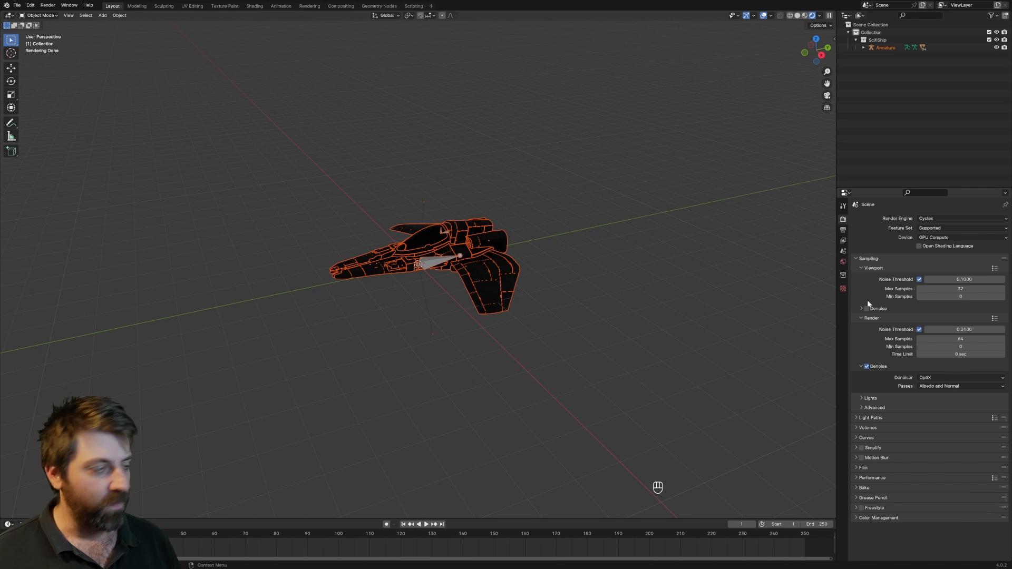
Set the render noise threshold to 0.1 and enable motion blur
{"action": "left_click", "coordinate": [964, 329]}
{"action": "type", "text": "0.1"}
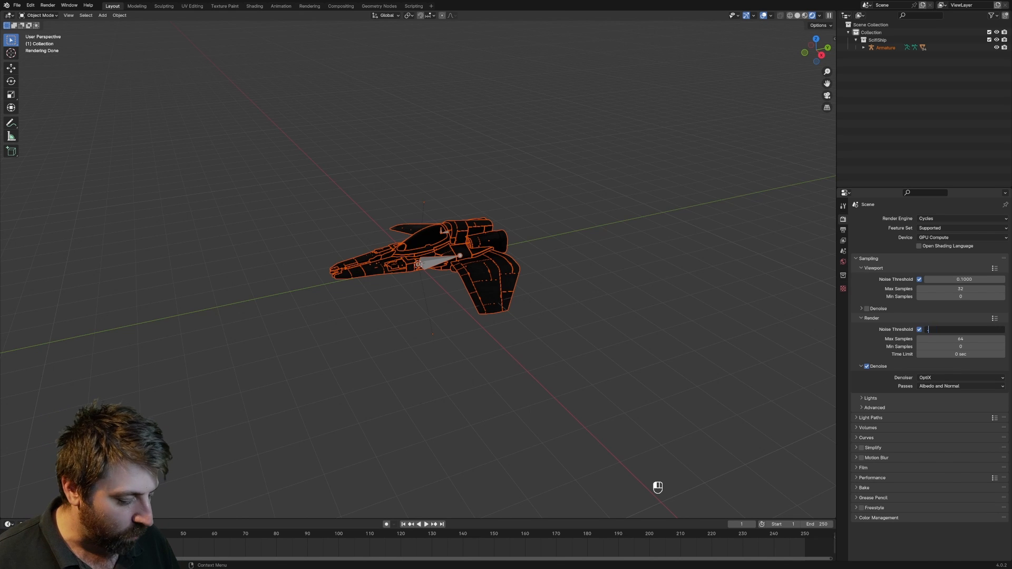
{"action": "key", "text": "Return"}
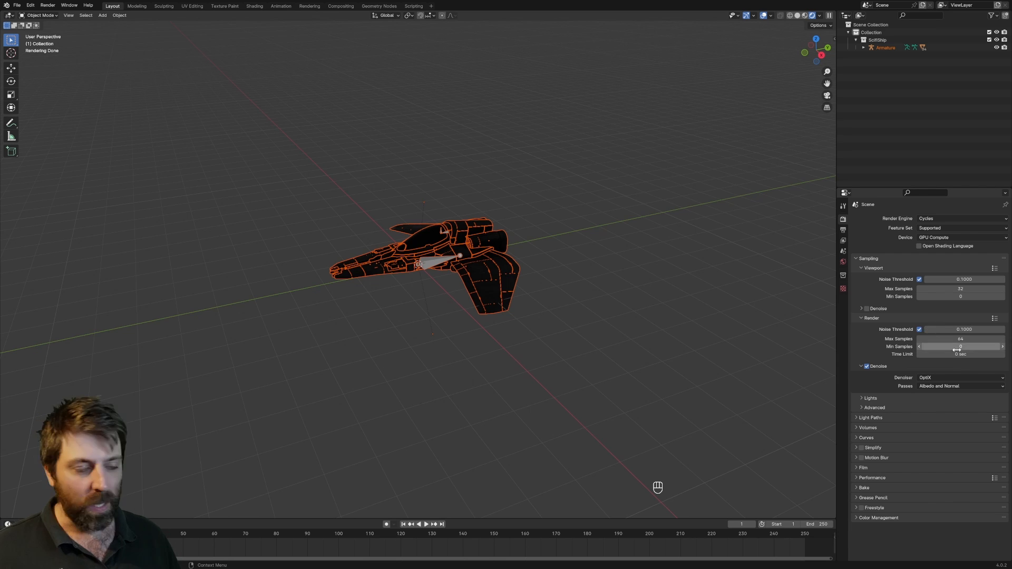
{"action": "left_click", "coordinate": [861, 458]}
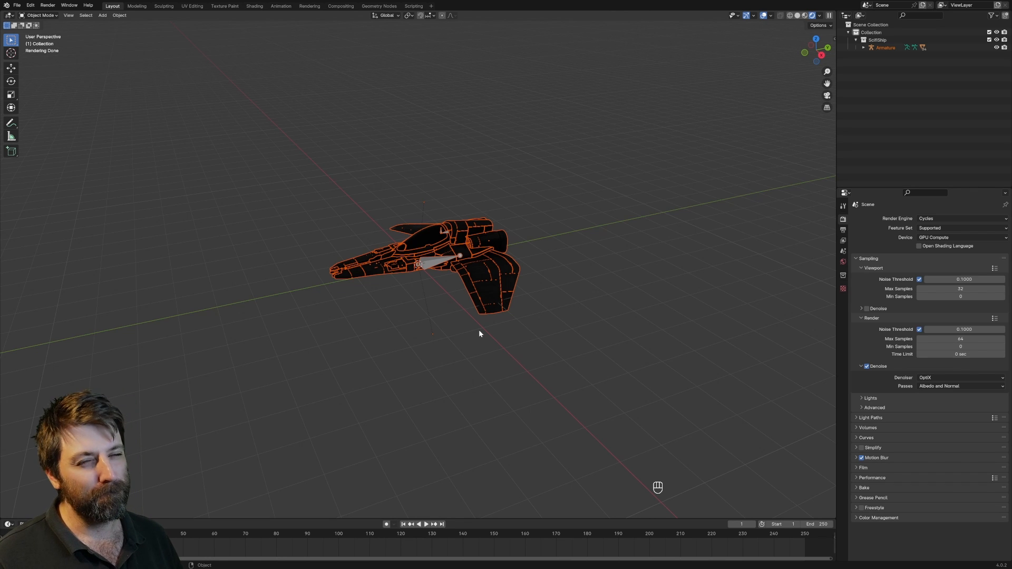
Light the scene by assigning a Sky Texture to the world background color
{"action": "left_click", "coordinate": [843, 262]}
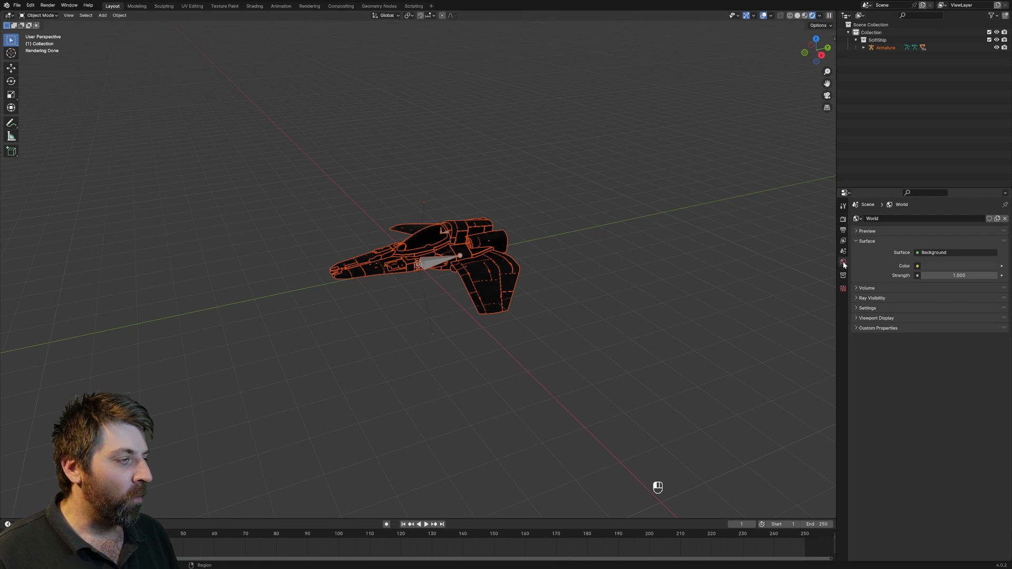
{"action": "left_click", "coordinate": [917, 266]}
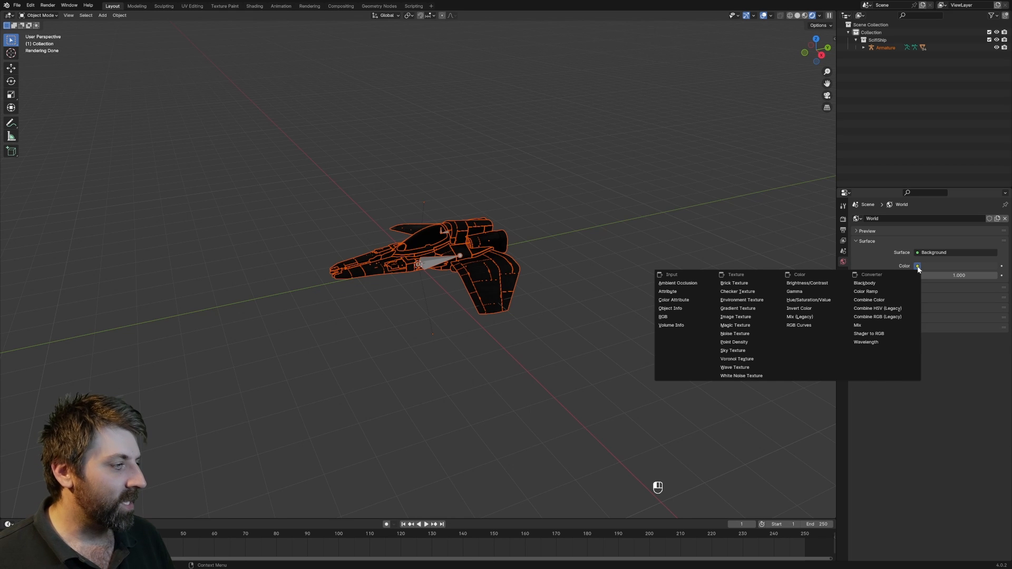
{"action": "left_click", "coordinate": [742, 352]}
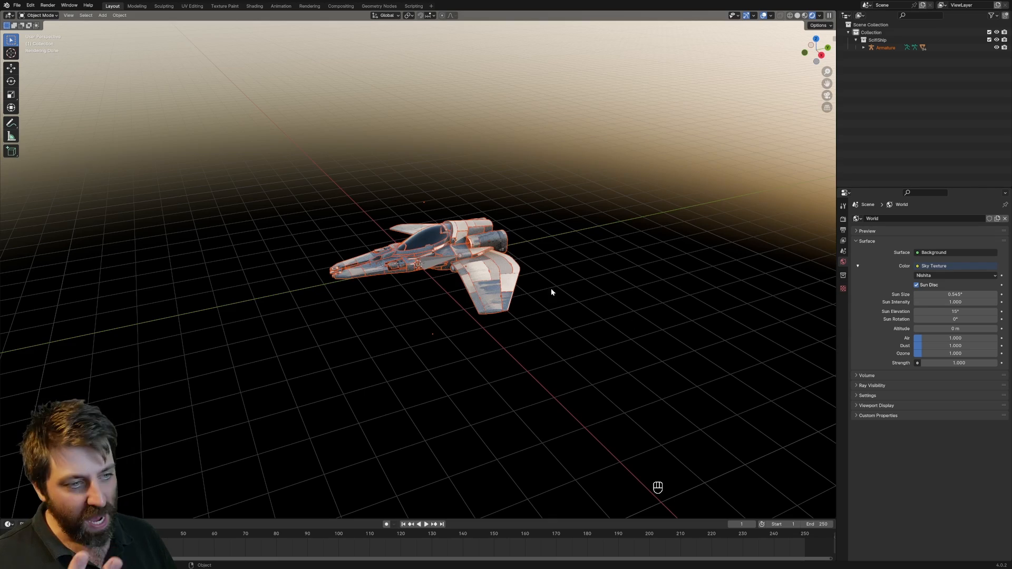
{"action": "middle_click_drag", "start_coordinate": [570, 292], "coordinate": [531, 282]}
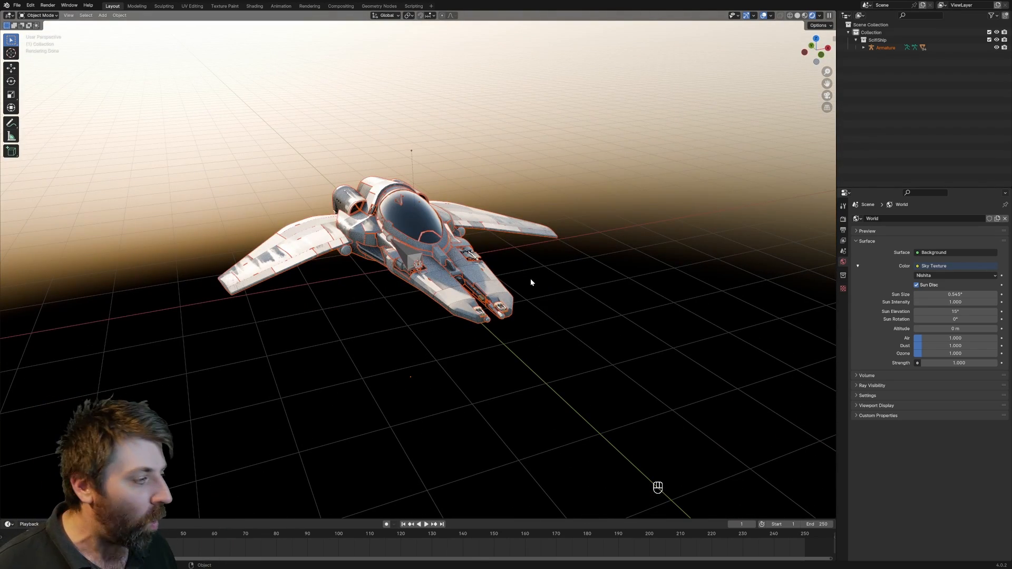
Raise the sky texture's sun elevation to 40° and check the lighting on the ship
{"action": "left_click", "coordinate": [944, 312]}
{"action": "type", "text": "20"}
{"action": "key", "text": "Return"}
{"action": "left_click", "coordinate": [945, 312]}
{"action": "type", "text": "40"}
{"action": "key", "text": "Return"}
{"action": "middle_click_drag", "start_coordinate": [575, 296], "coordinate": [509, 288]}
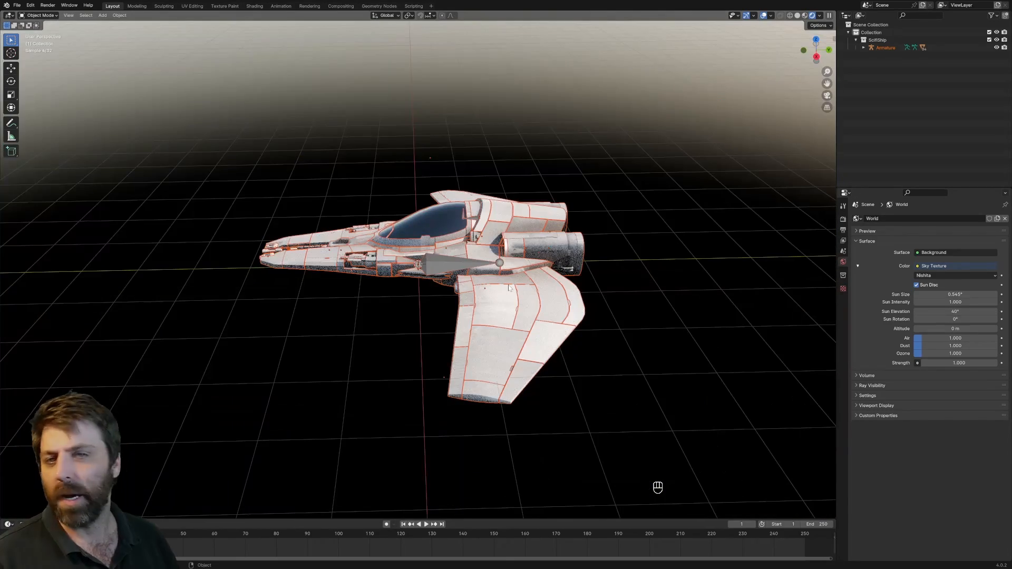
Return to solid shading and split the 3D viewport vertically, making the new area an Asset Browser
{"action": "left_click", "coordinate": [797, 15]}
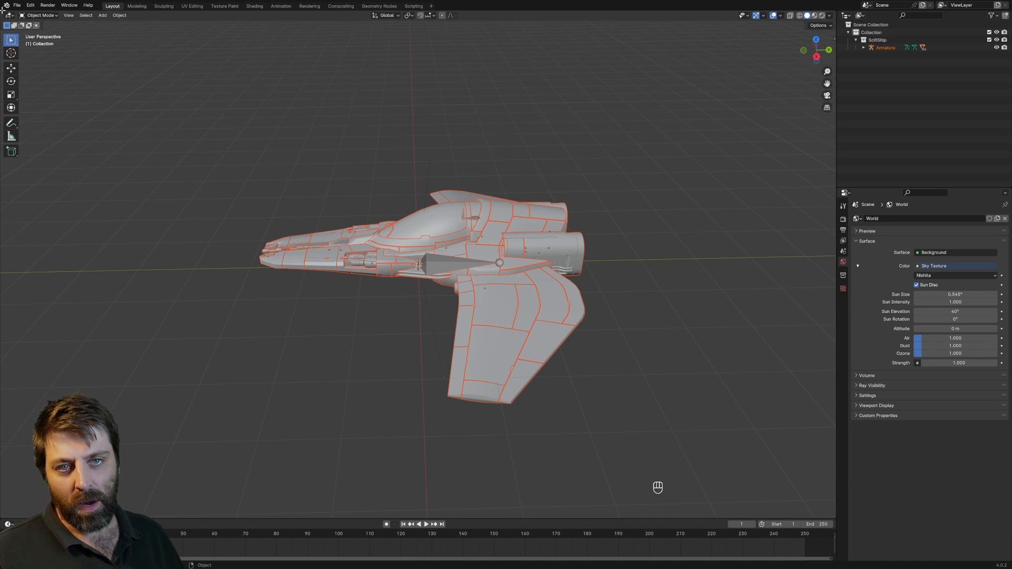
{"action": "left_click_drag", "start_coordinate": [2, 11], "coordinate": [337, 32]}
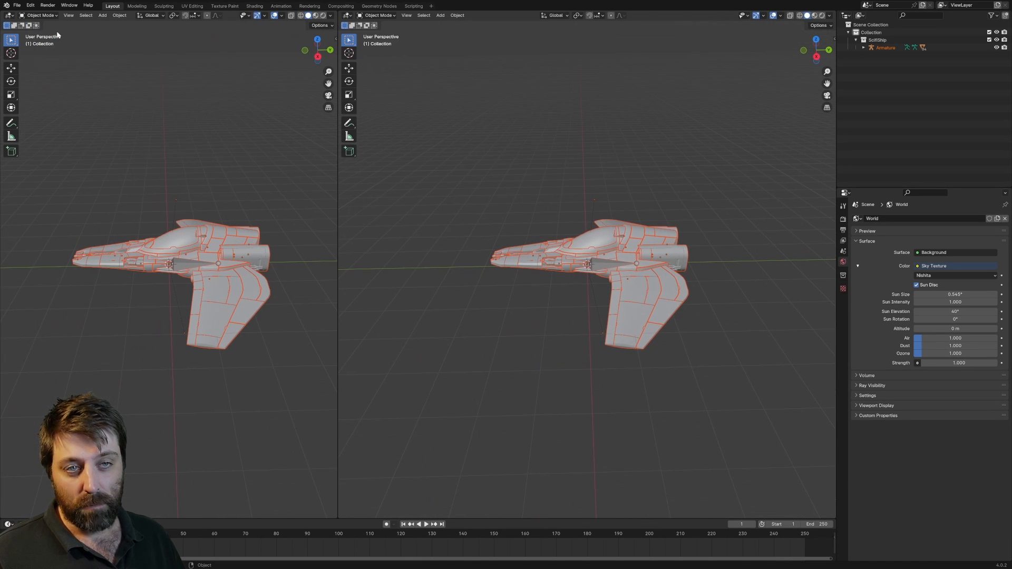
{"action": "left_click", "coordinate": [8, 15]}
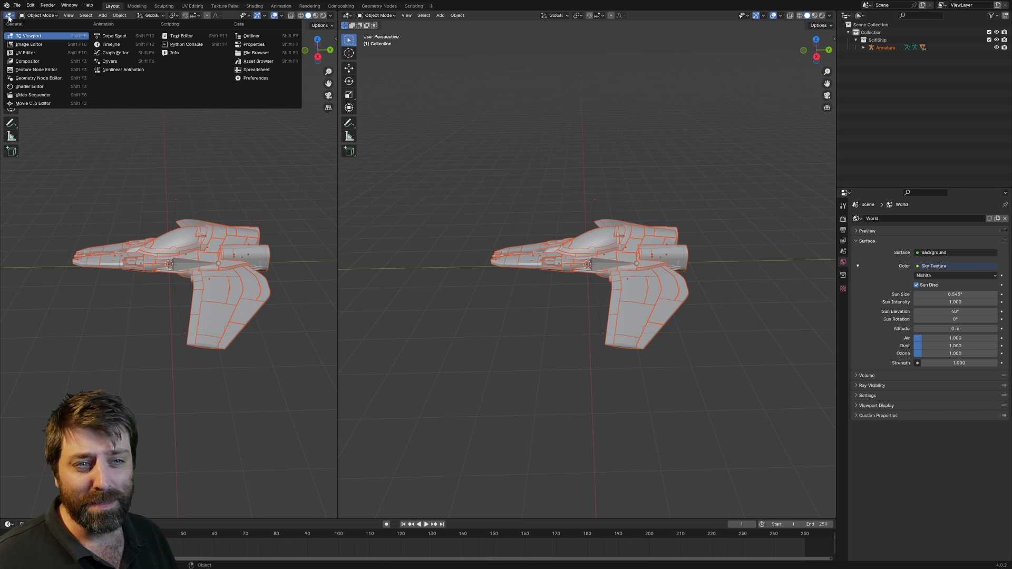
{"action": "left_click", "coordinate": [9, 15]}
{"action": "left_click", "coordinate": [9, 16]}
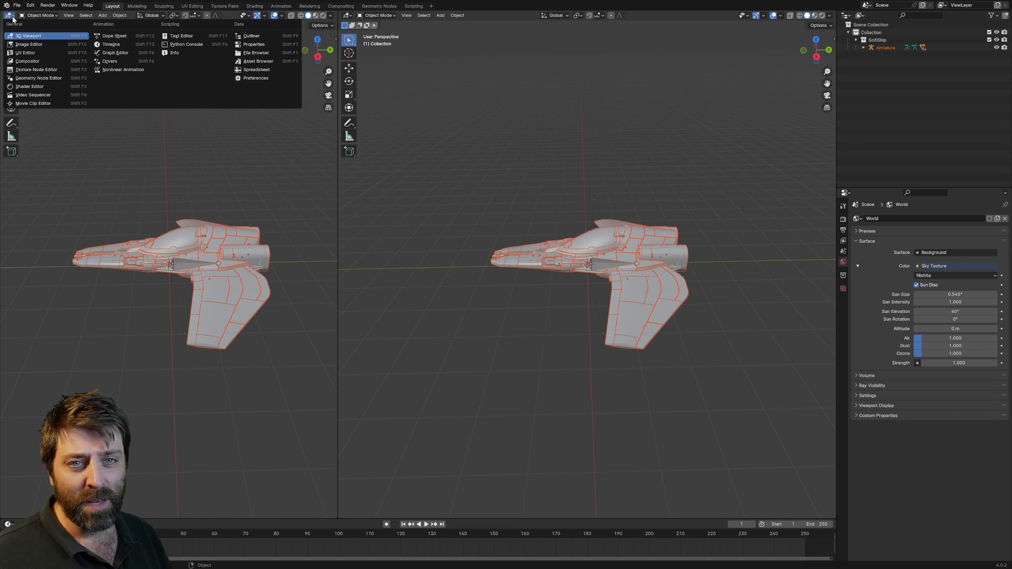
{"action": "left_click", "coordinate": [256, 62]}
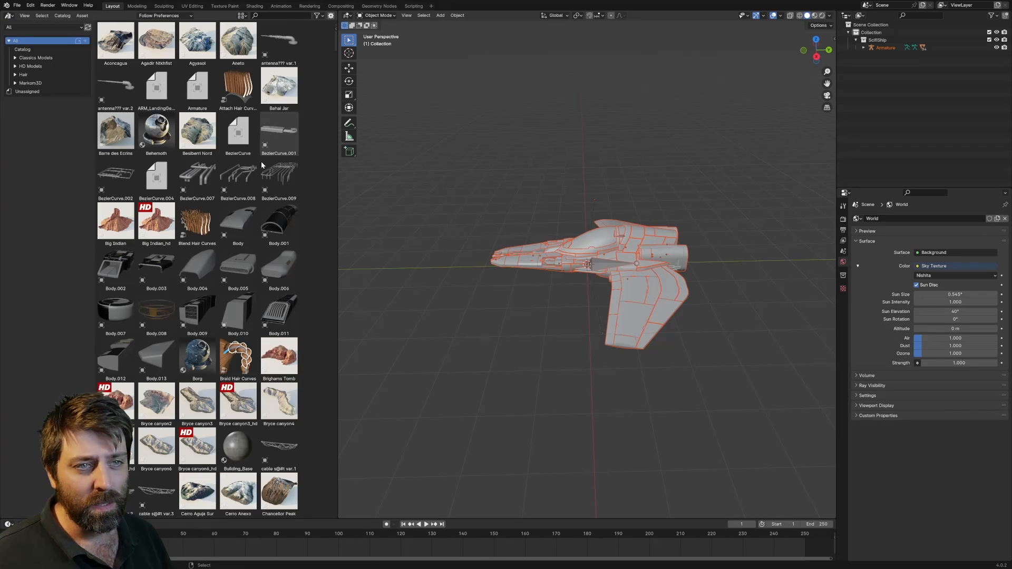
Place the grand canyon 11_hd asset from the HD Models catalog into the scene near the ship
{"action": "left_click", "coordinate": [42, 66]}
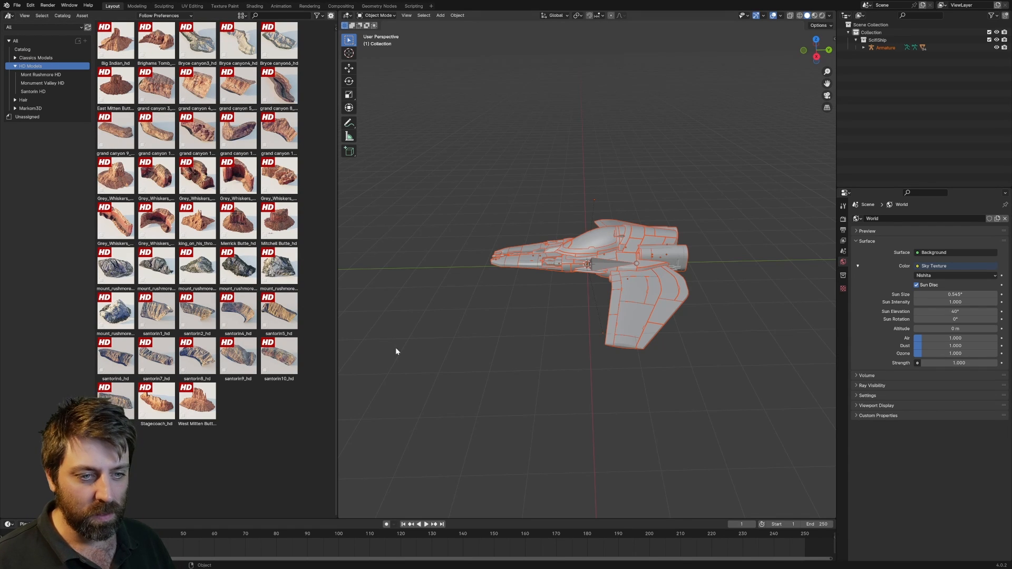
{"action": "middle_click_drag", "start_coordinate": [481, 307], "coordinate": [445, 314]}
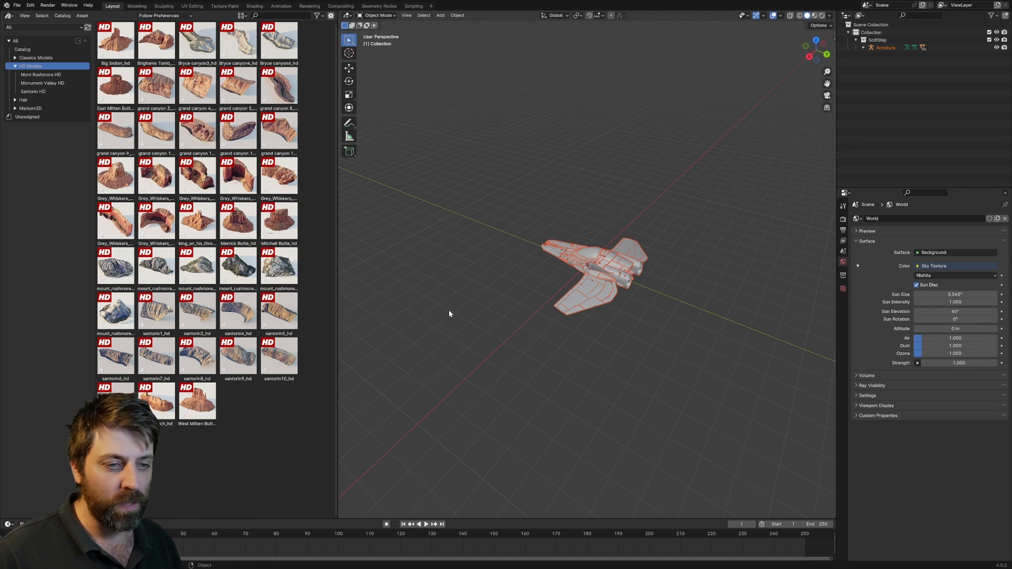
{"action": "scroll", "coordinate": [449, 311], "scroll_direction": "down", "scroll_amount": 2}
{"action": "left_click_drag", "start_coordinate": [229, 149], "coordinate": [628, 182]}
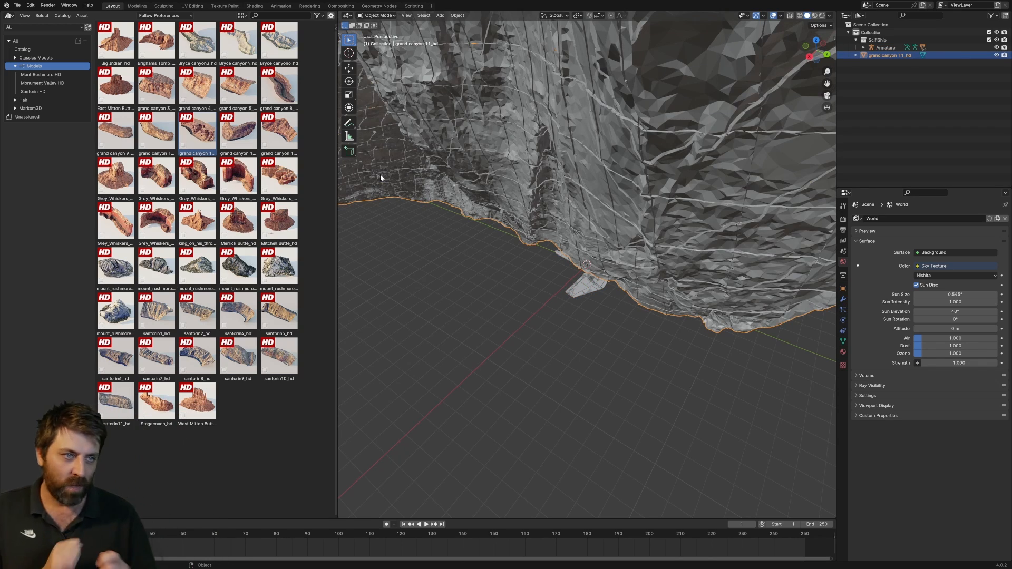
Switch to rendered shading and examine the whole canyon model and its cliff surface up close
{"action": "scroll", "coordinate": [510, 163], "scroll_direction": "down", "scroll_amount": 8}
{"action": "mouse_move", "coordinate": [651, 166]}
{"action": "middle_mouse_down"}
{"action": "mouse_move", "coordinate": [693, 205]}
{"action": "mouse_move", "coordinate": [671, 204]}
{"action": "mouse_move", "coordinate": [695, 201]}
{"action": "middle_mouse_up"}
{"action": "scroll", "coordinate": [650, 212], "scroll_direction": "down", "scroll_amount": 6}
{"action": "left_click", "coordinate": [822, 16]}
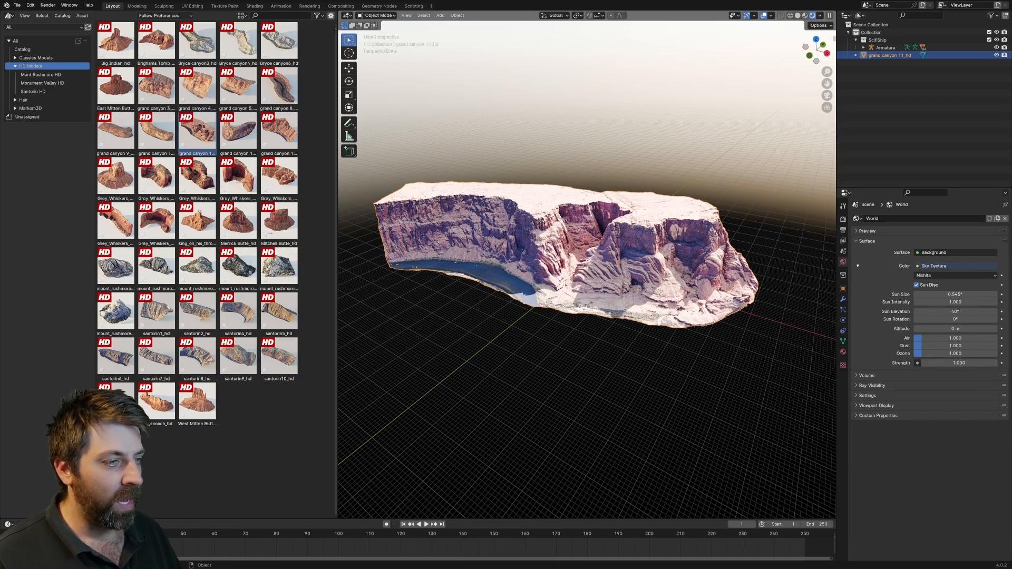
{"action": "scroll", "coordinate": [543, 253], "scroll_direction": "up", "scroll_amount": 9}
{"action": "middle_click_drag", "start_coordinate": [543, 253], "coordinate": [619, 278], "text": "shift"}
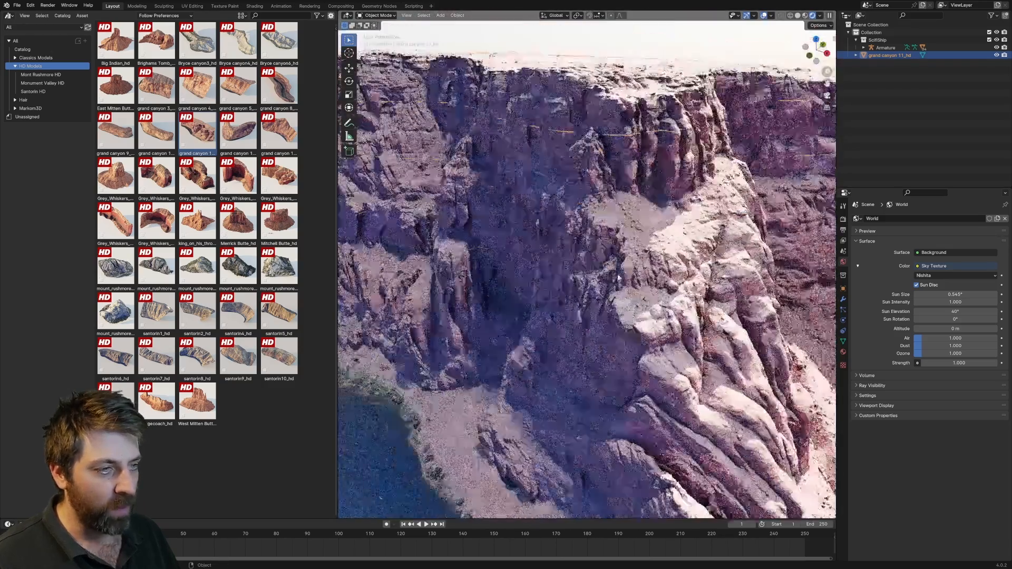
{"action": "scroll", "coordinate": [618, 278], "scroll_direction": "up", "scroll_amount": 5}
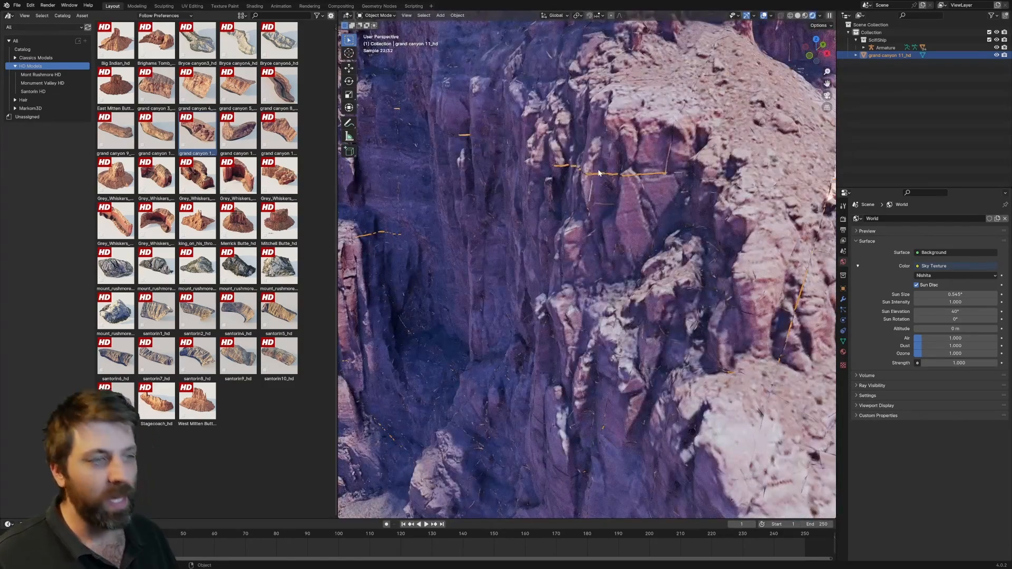
{"action": "scroll", "coordinate": [599, 173], "scroll_direction": "down", "scroll_amount": 12}
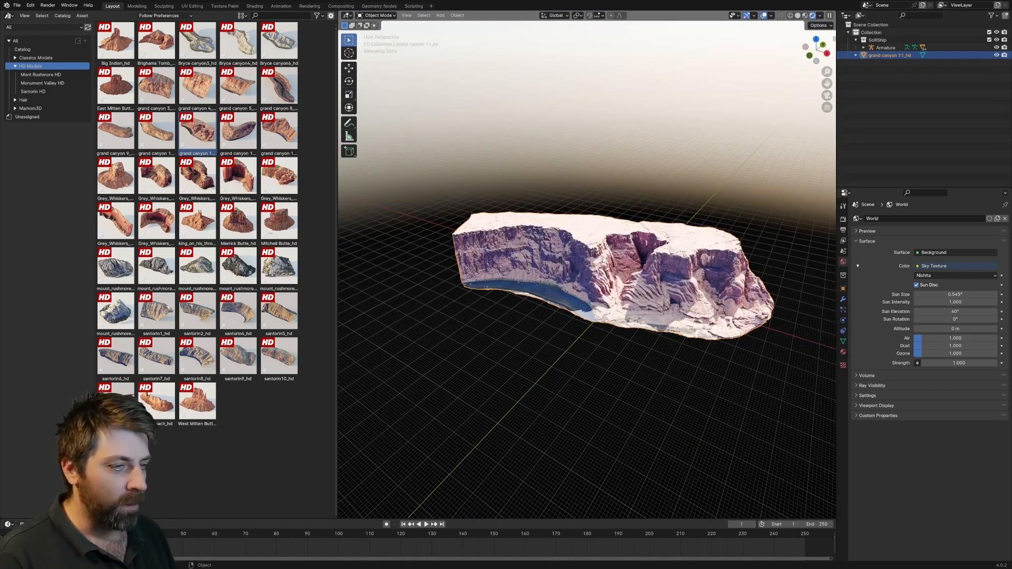
Add the grand canyon 8_hd asset to the scene beside the first canyon piece
{"action": "left_click_drag", "start_coordinate": [279, 87], "coordinate": [461, 313]}
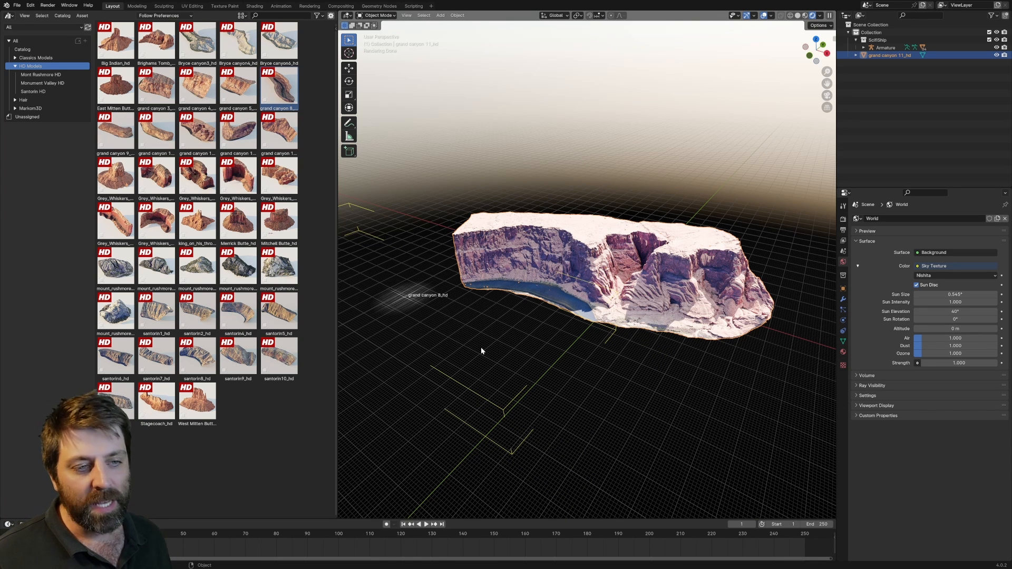
{"action": "left_click_drag", "start_coordinate": [481, 350], "coordinate": [480, 350]}
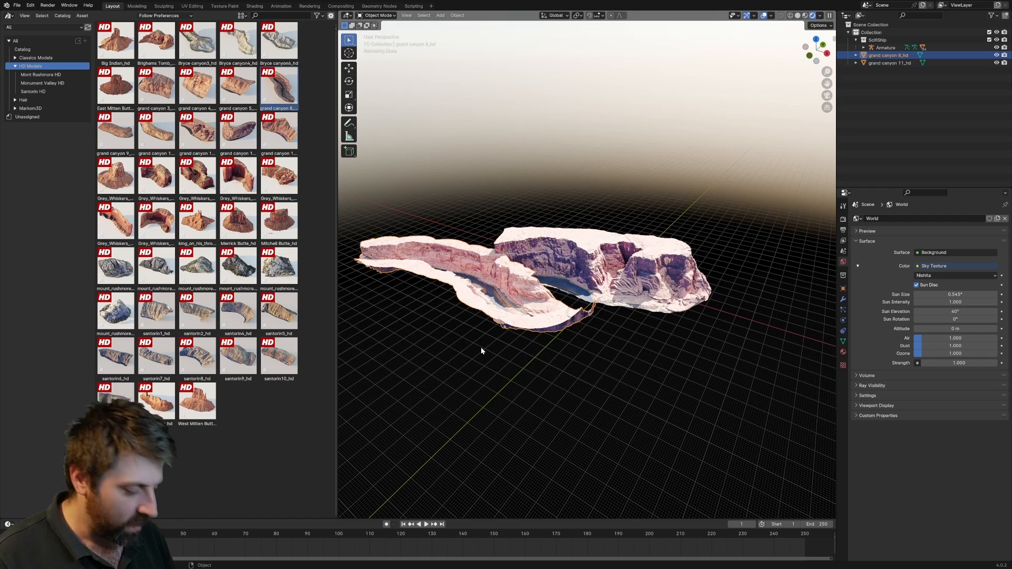
Move the grand canyon 8_hd piece in top view until its end overlaps grand canyon 11_hd, and show the viewport in material preview shading
{"action": "key", "text": "KP_7"}
{"action": "key", "text": "h"}
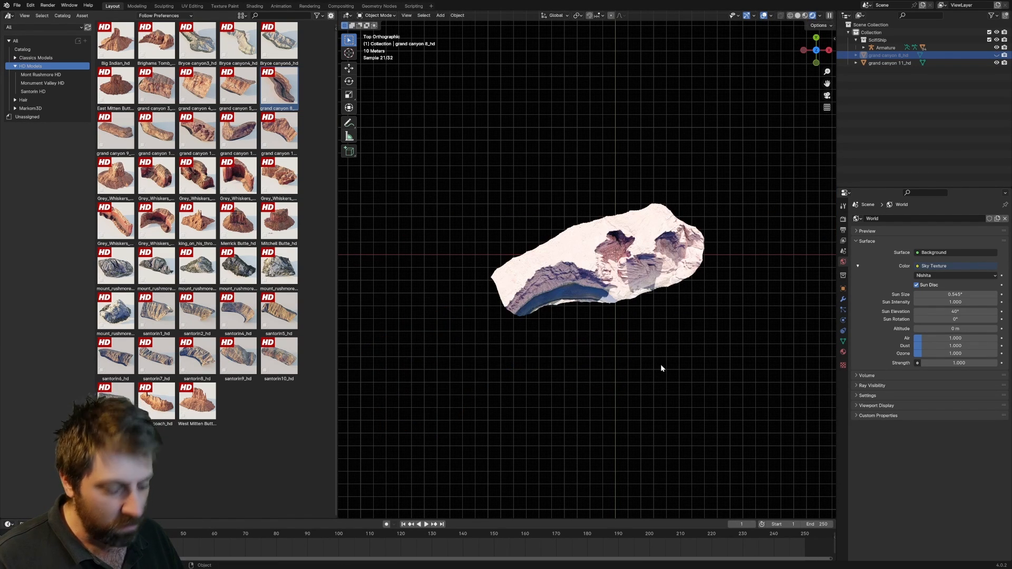
{"action": "key", "text": "alt+h"}
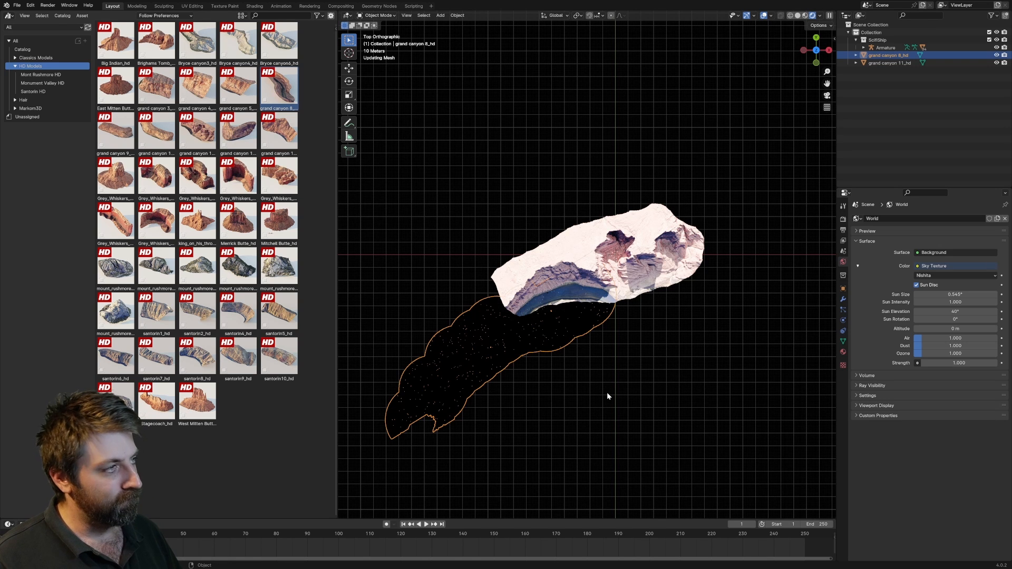
{"action": "key", "text": "g"}
{"action": "left_click", "coordinate": [568, 372]}
{"action": "left_click", "coordinate": [798, 15]}
{"action": "left_click", "coordinate": [815, 16]}
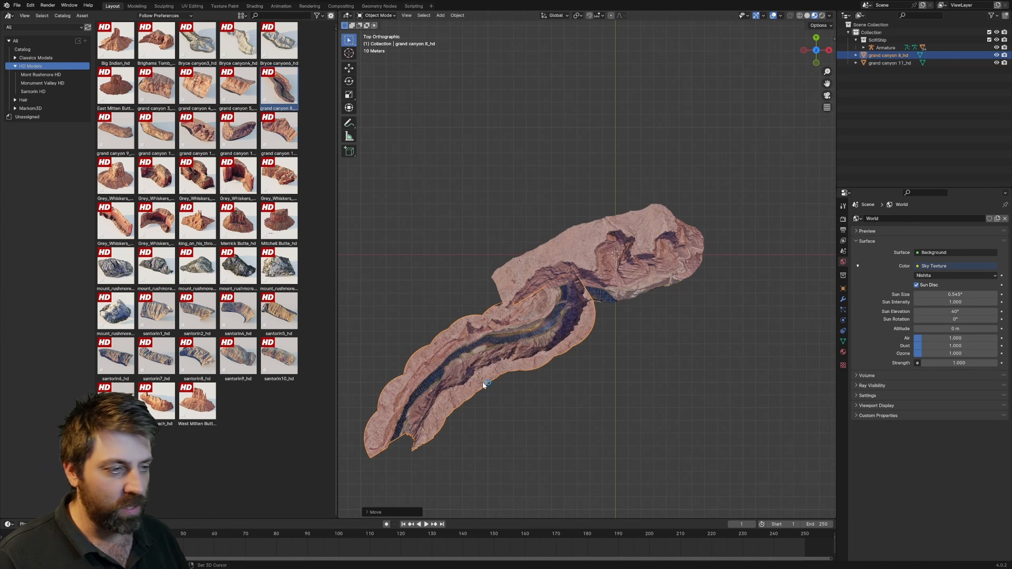
Rotate and reposition grand canyon 8_hd so its river channel lines up with the river of grand canyon 11_hd
{"action": "middle_click_drag", "start_coordinate": [481, 384], "coordinate": [597, 183], "text": "shift"}
{"action": "key", "text": "r"}
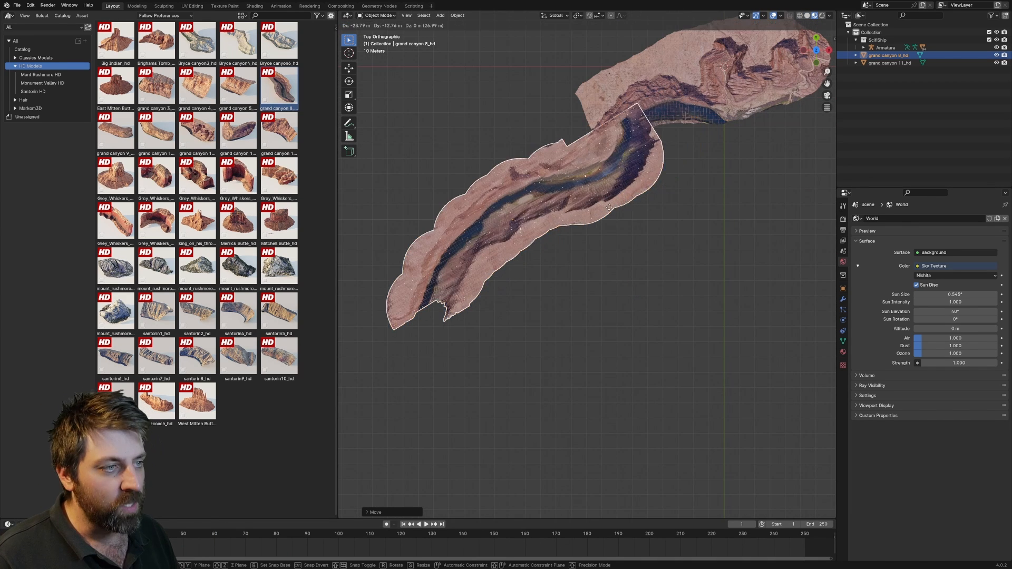
{"action": "left_click", "coordinate": [658, 263]}
Examine the junction of the two canyon pieces from several angles, checking the overlap, cliffs and river
{"action": "middle_click_drag", "start_coordinate": [617, 196], "coordinate": [496, 138]}
{"action": "scroll", "coordinate": [525, 190], "scroll_direction": "up", "scroll_amount": 4}
{"action": "middle_click_drag", "start_coordinate": [648, 232], "coordinate": [563, 188], "text": "shift"}
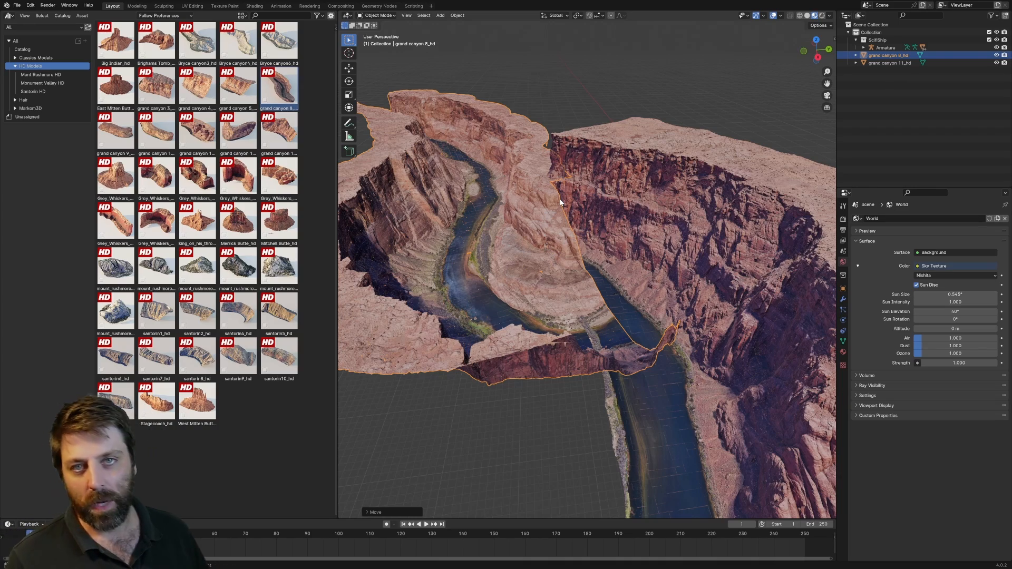
{"action": "middle_click_drag", "start_coordinate": [558, 194], "coordinate": [563, 233]}
{"action": "scroll", "coordinate": [574, 240], "scroll_direction": "up", "scroll_amount": 4}
{"action": "middle_click_drag", "start_coordinate": [564, 228], "coordinate": [634, 266], "text": "shift"}
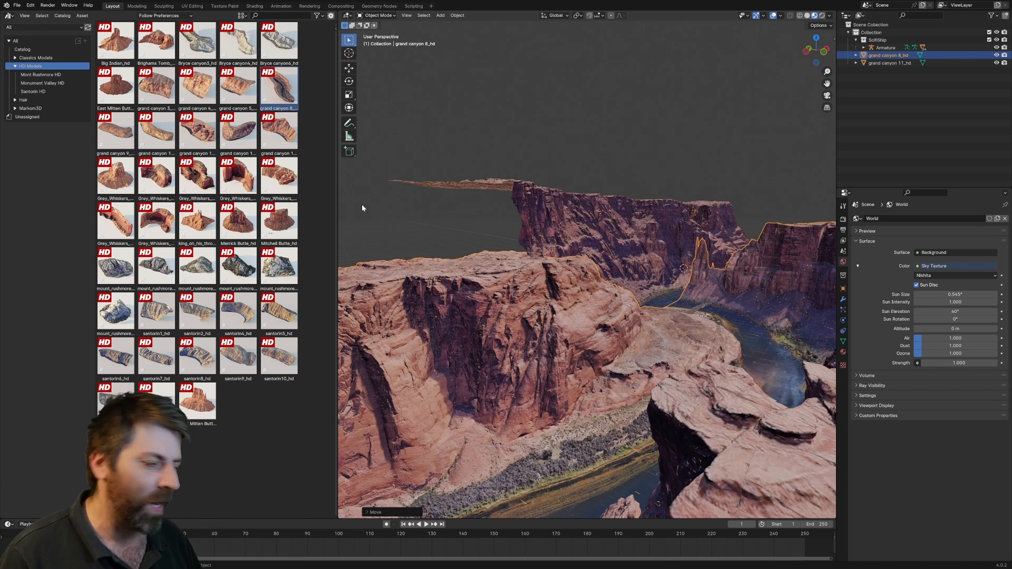
{"action": "scroll", "coordinate": [649, 279], "scroll_direction": "down", "scroll_amount": 3}
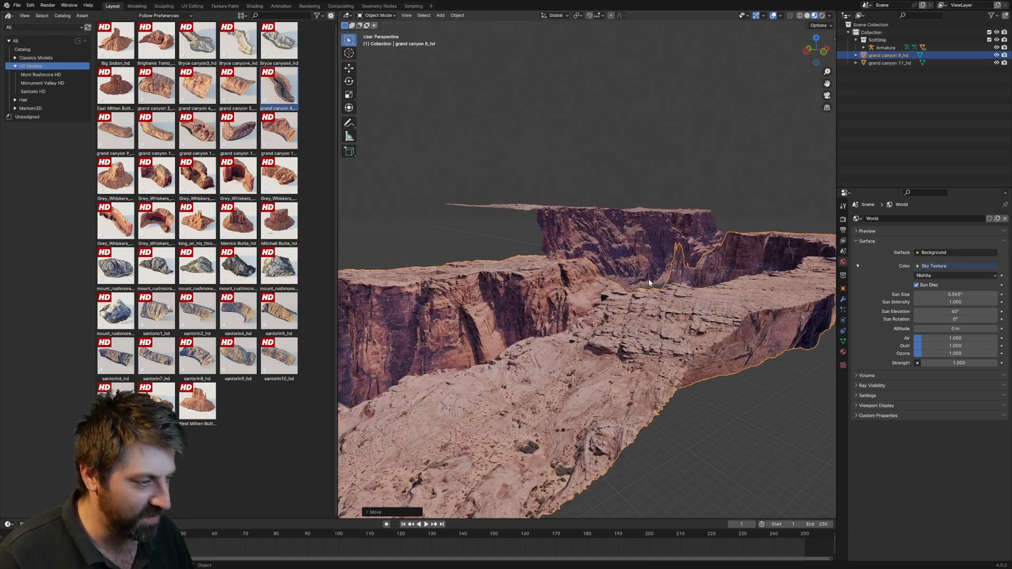
{"action": "middle_click_drag", "start_coordinate": [648, 279], "coordinate": [512, 308]}
{"action": "scroll", "coordinate": [511, 309], "scroll_direction": "up", "scroll_amount": 4}
{"action": "scroll", "coordinate": [688, 323], "scroll_direction": "down", "scroll_amount": 4}
Adjust the height of the grand canyon 11_hd piece along the Z axis to match the neighbouring piece
{"action": "left_click", "coordinate": [685, 321]}
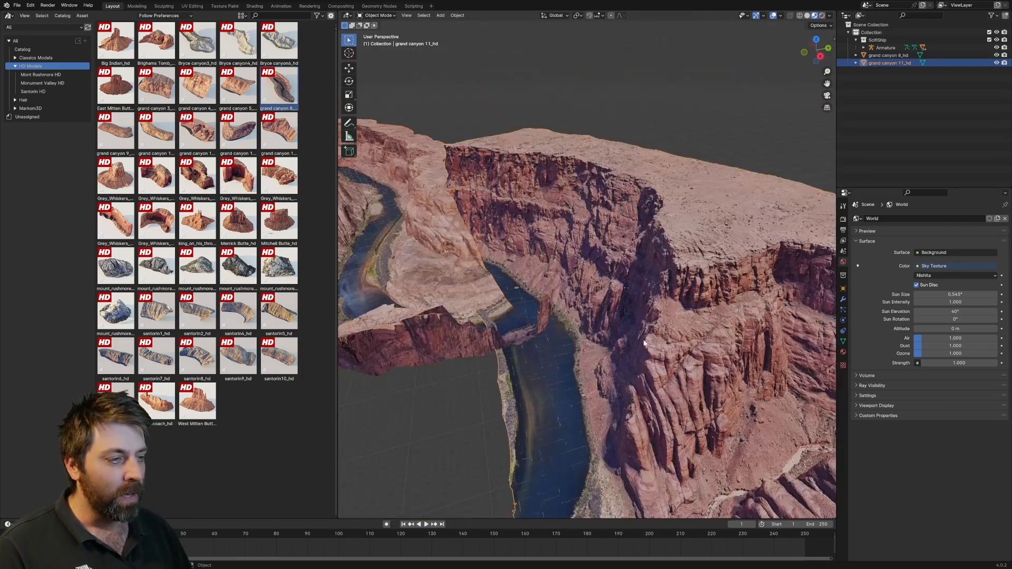
{"action": "middle_click_drag", "start_coordinate": [680, 321], "coordinate": [649, 315]}
{"action": "key", "text": "g"}
{"action": "key", "text": "z"}
{"action": "left_click", "coordinate": [456, 297]}
{"action": "scroll", "coordinate": [456, 297], "scroll_direction": "down", "scroll_amount": 5}
{"action": "middle_click_drag", "start_coordinate": [456, 297], "coordinate": [635, 258]}
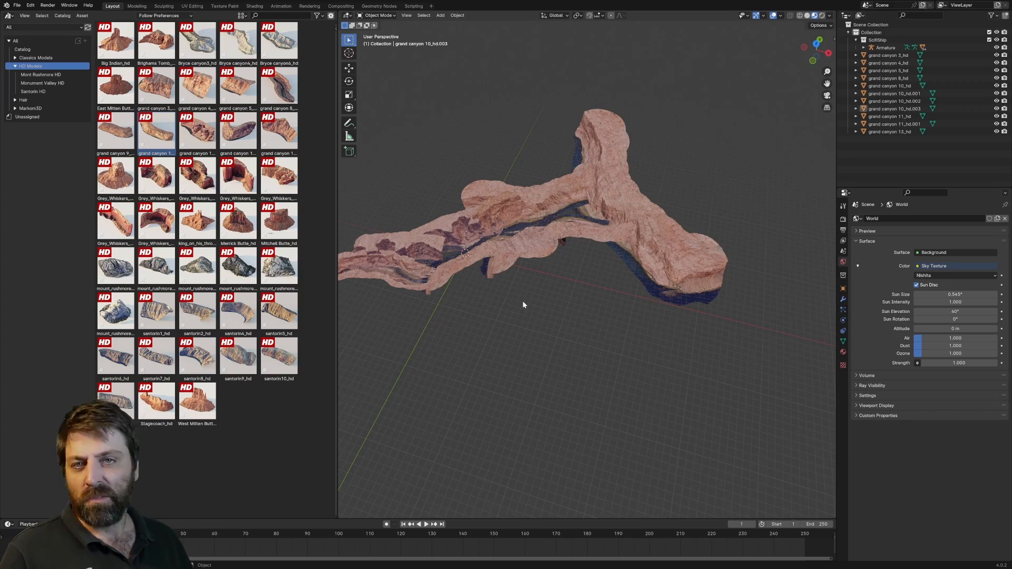
Inspect the assembled canyon up close and switch the viewport to rendered shading with the river bend in view
{"action": "scroll", "coordinate": [523, 301], "scroll_direction": "up", "scroll_amount": 3}
{"action": "scroll", "coordinate": [510, 297], "scroll_direction": "up", "scroll_amount": 10}
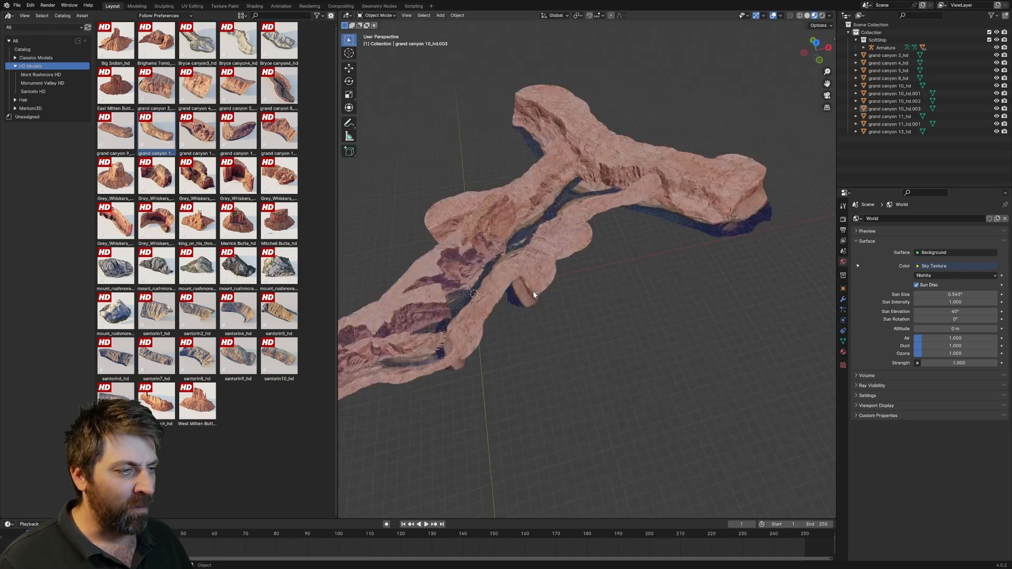
{"action": "scroll", "coordinate": [652, 224], "scroll_direction": "up", "scroll_amount": 2}
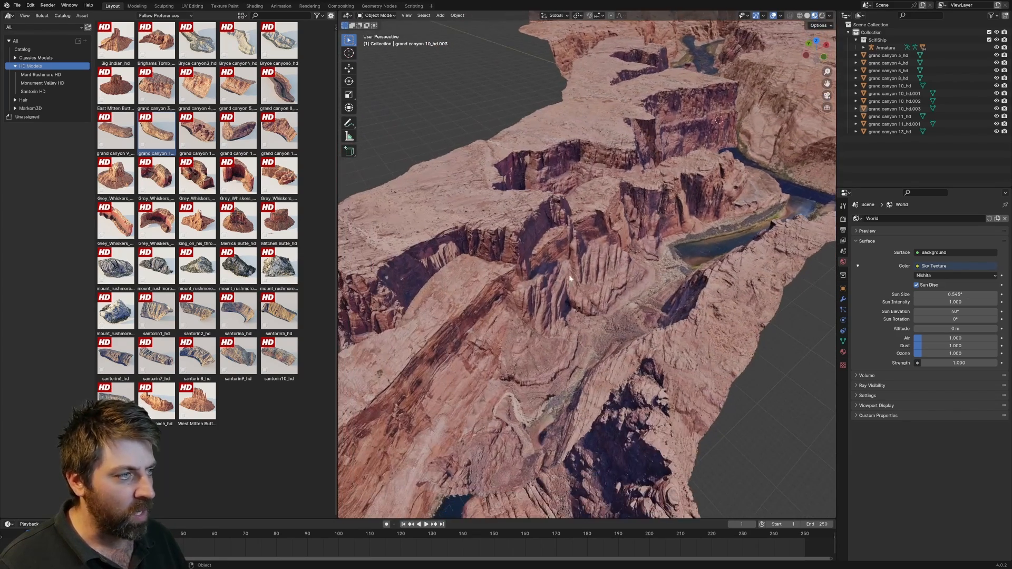
{"action": "scroll", "coordinate": [569, 252], "scroll_direction": "down", "scroll_amount": 6}
{"action": "middle_click_drag", "start_coordinate": [726, 117], "coordinate": [586, 236], "text": "shift"}
{"action": "scroll", "coordinate": [586, 236], "scroll_direction": "up", "scroll_amount": 5}
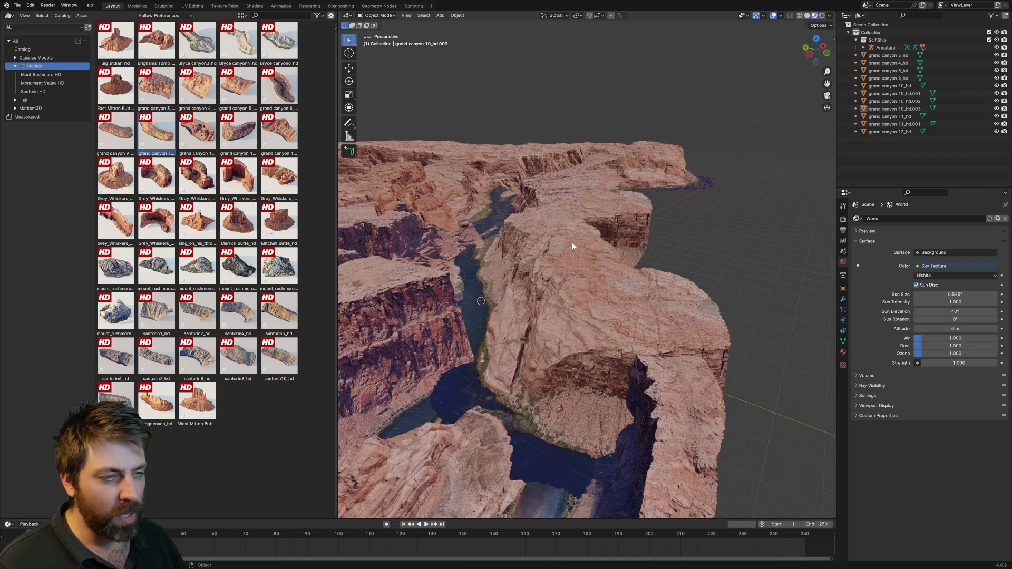
{"action": "left_click", "coordinate": [821, 16]}
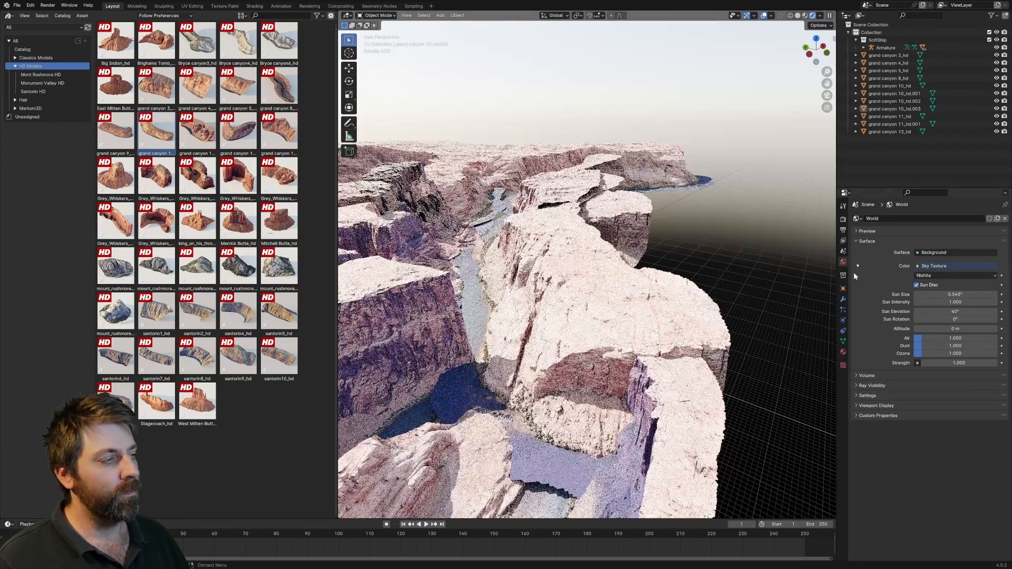
{"action": "middle_click_drag", "start_coordinate": [554, 299], "coordinate": [624, 230], "text": "shift"}
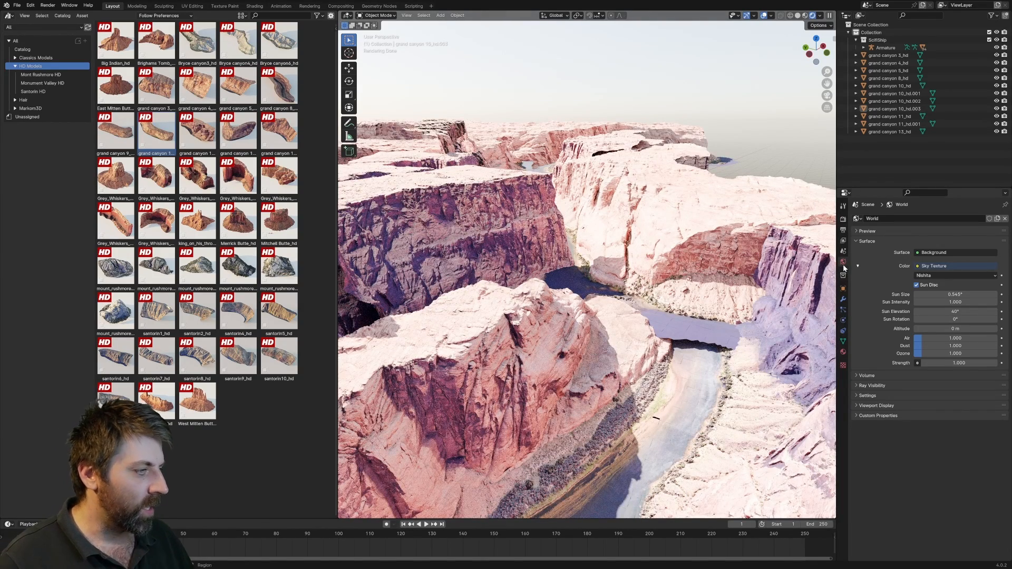
Set the Cycles film exposure to 0.2 in the render settings
{"action": "left_click", "coordinate": [843, 220]}
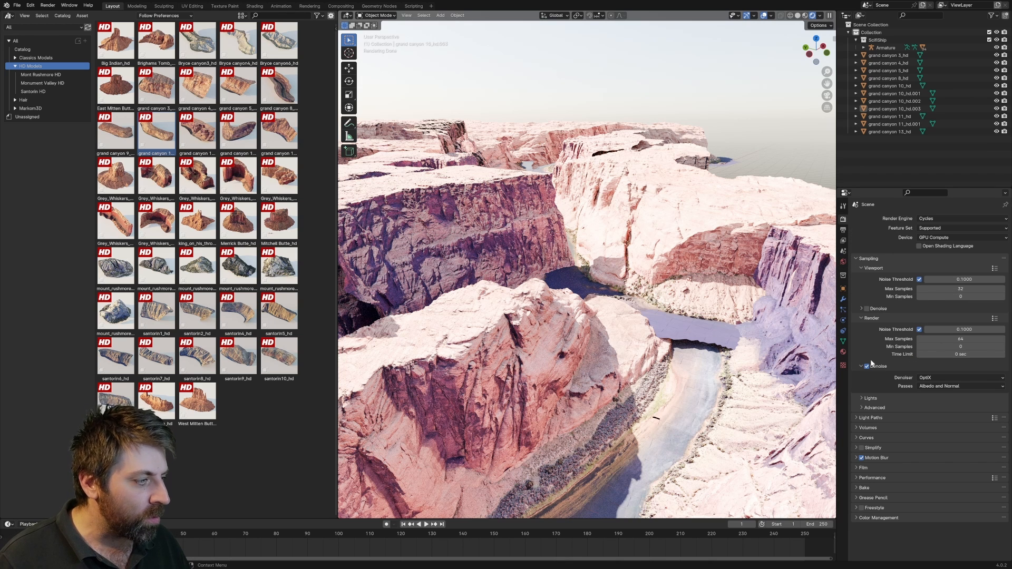
{"action": "left_click", "coordinate": [857, 467]}
{"action": "scroll", "coordinate": [927, 466], "scroll_direction": "down", "scroll_amount": 2}
{"action": "left_click", "coordinate": [928, 447]}
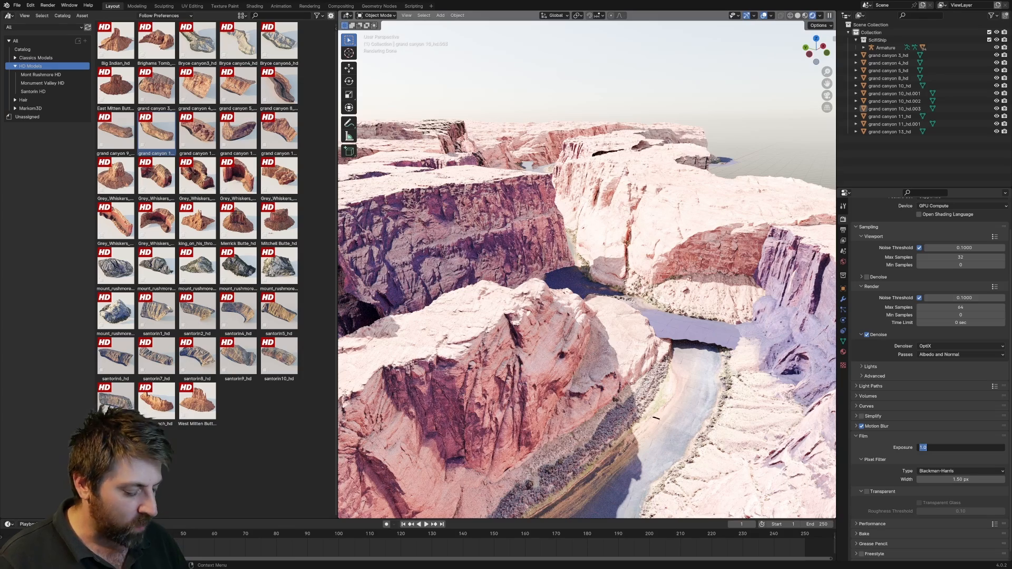
{"action": "type", "text": "0.2"}
{"action": "key", "text": "Return"}
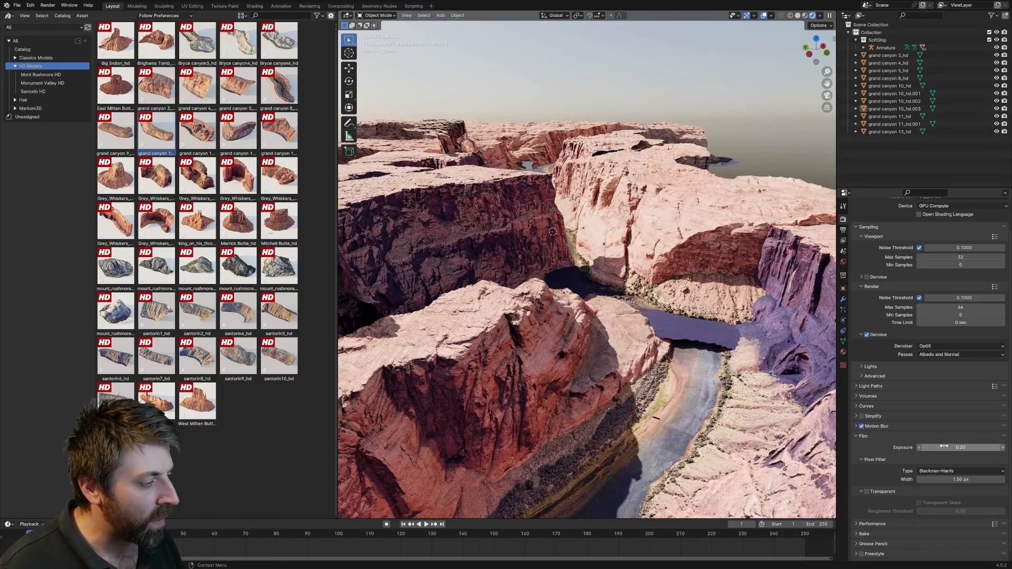
{"action": "scroll", "coordinate": [907, 303], "scroll_direction": "up", "scroll_amount": 2}
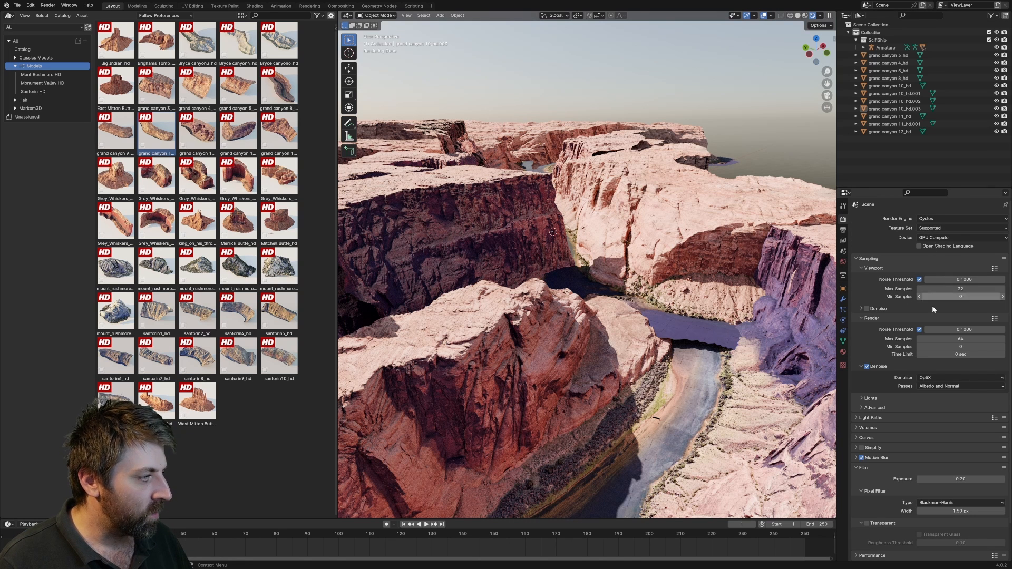
Try a sun elevation of 5° on the world's sky texture and settle on 10°
{"action": "left_click", "coordinate": [842, 262]}
{"action": "left_click", "coordinate": [948, 311]}
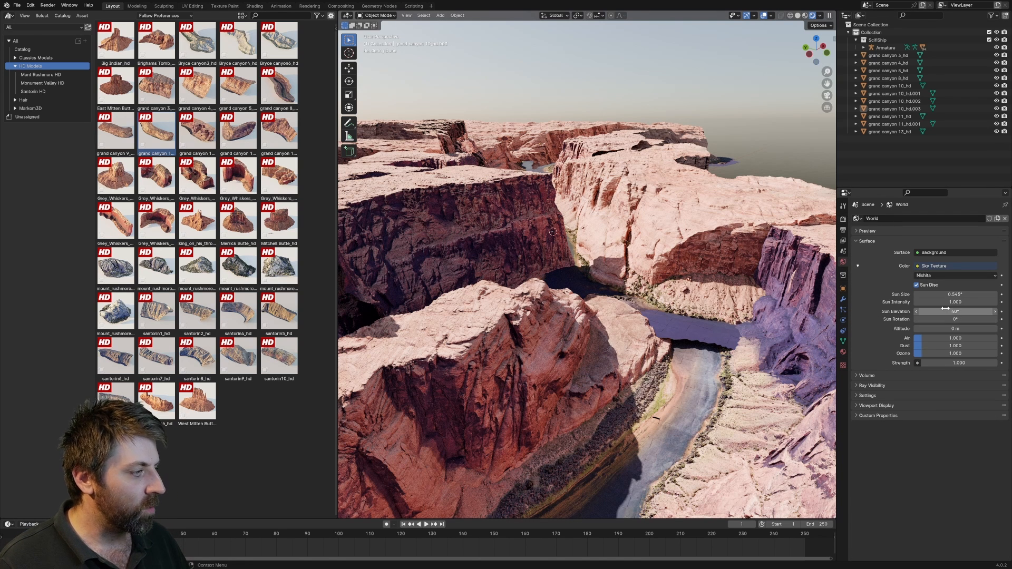
{"action": "key", "text": "Return"}
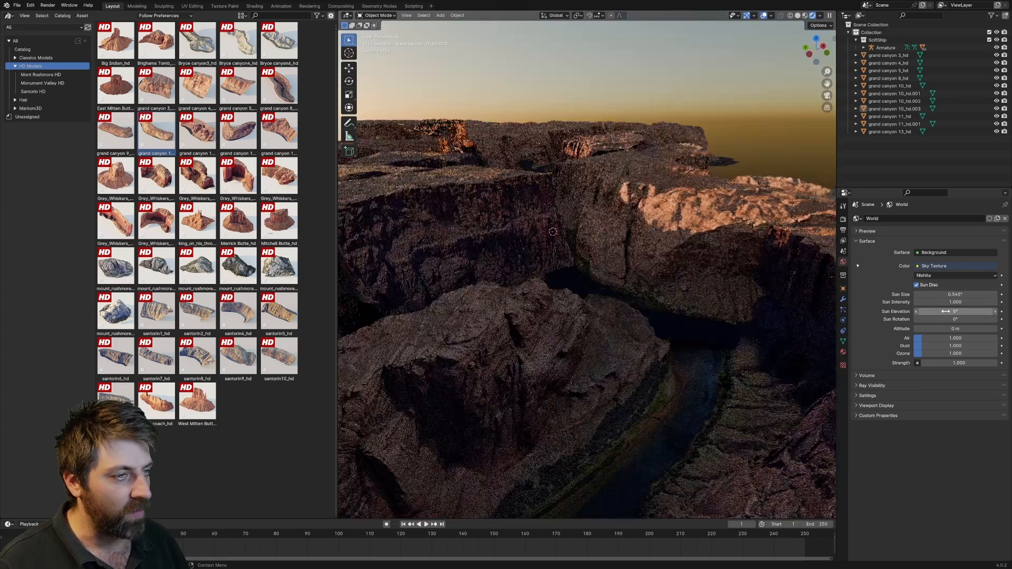
{"action": "left_click", "coordinate": [954, 311]}
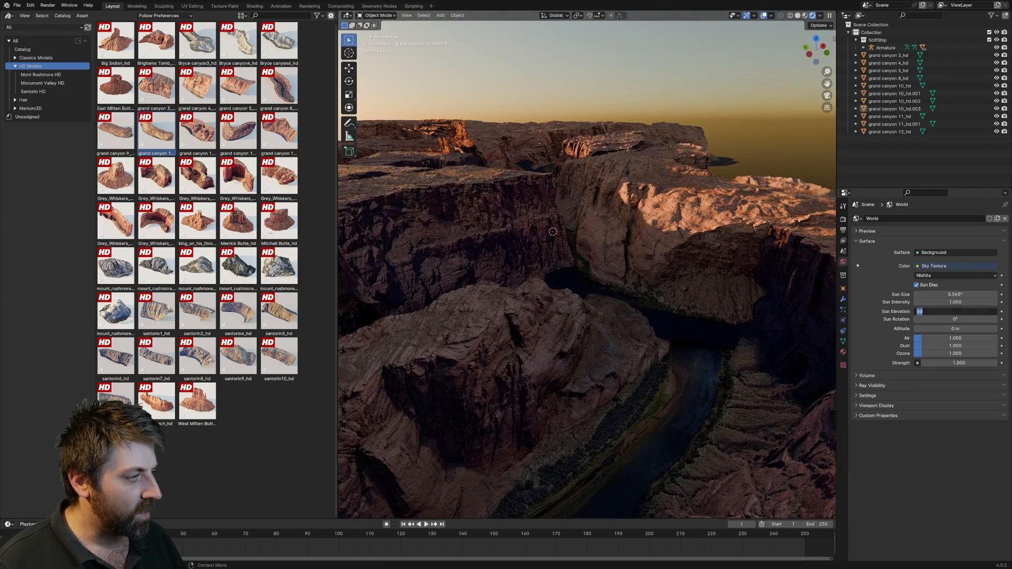
{"action": "type", "text": "10"}
{"action": "key", "text": "Return"}
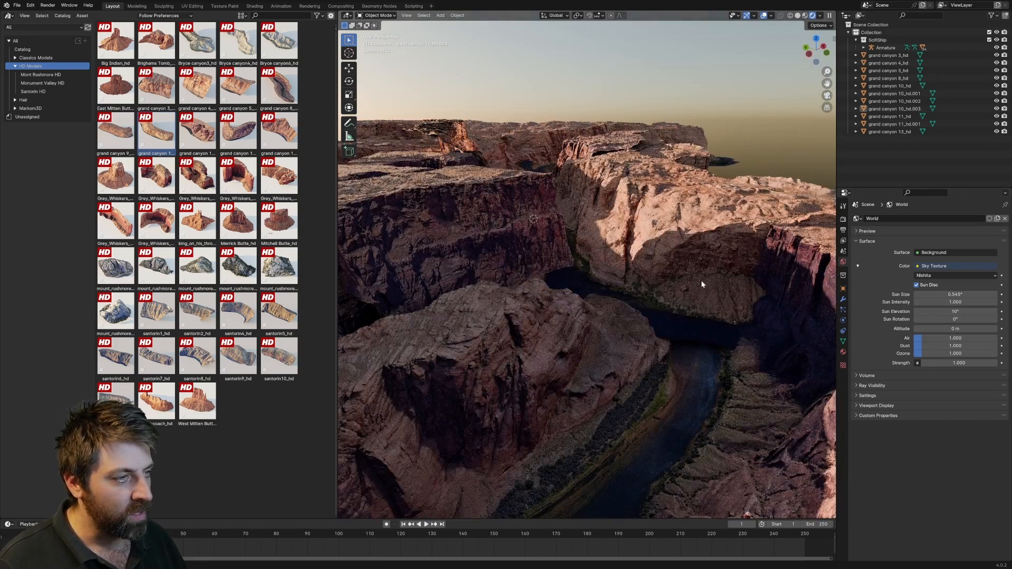
{"action": "scroll", "coordinate": [701, 281], "scroll_direction": "up", "scroll_amount": 3}
{"action": "scroll", "coordinate": [701, 291], "scroll_direction": "down", "scroll_amount": 3}
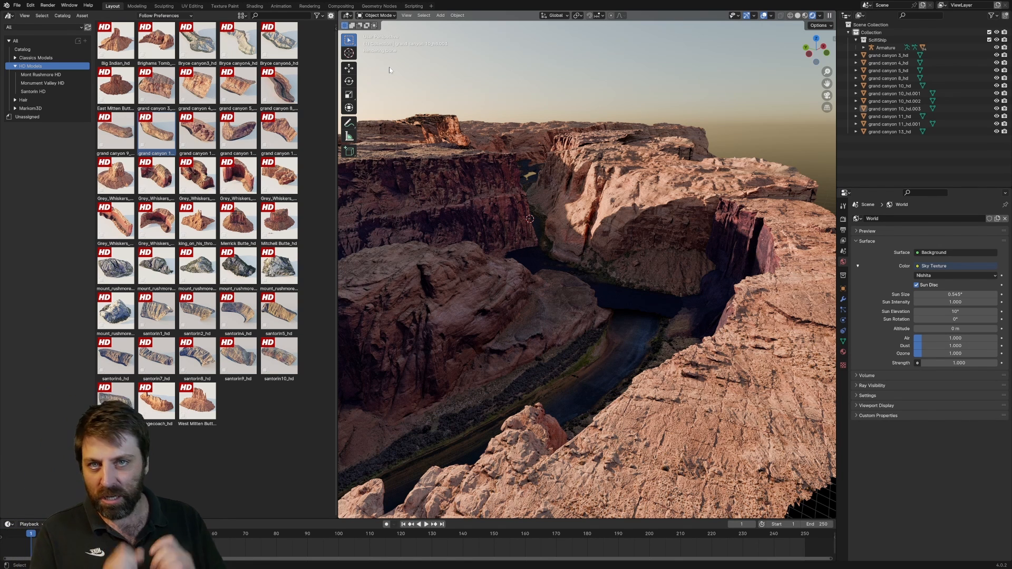
Enter Edit Mode on the grand canyon 10_hd.001 piece in top view and show it in wireframe shading
{"action": "middle_click_drag", "start_coordinate": [406, 55], "coordinate": [518, 280]}
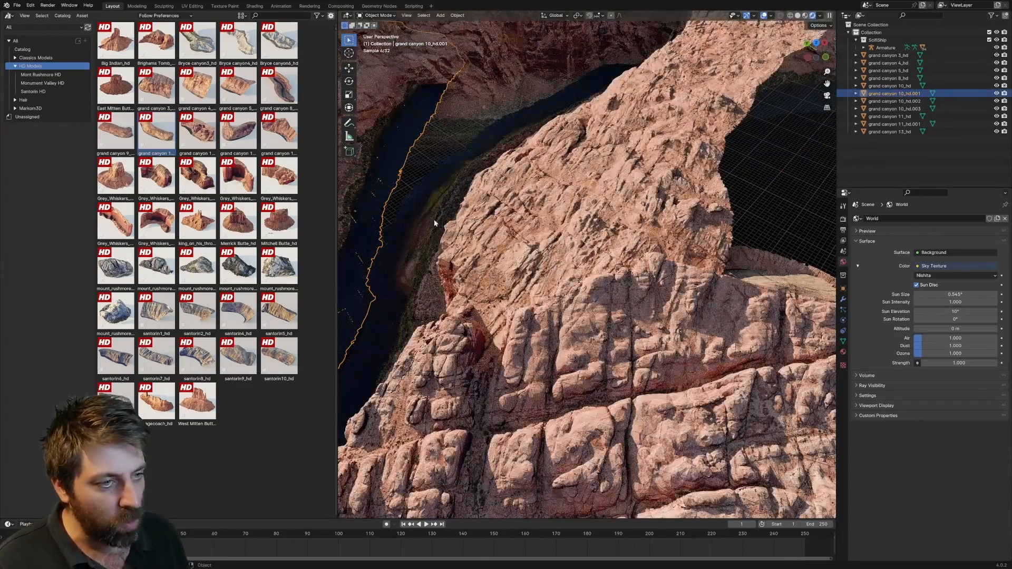
{"action": "key", "text": "KP_7"}
{"action": "scroll", "coordinate": [437, 143], "scroll_direction": "down", "scroll_amount": 3}
{"action": "middle_click_drag", "start_coordinate": [510, 316], "coordinate": [631, 256], "text": "shift"}
{"action": "scroll", "coordinate": [613, 261], "scroll_direction": "up", "scroll_amount": 2}
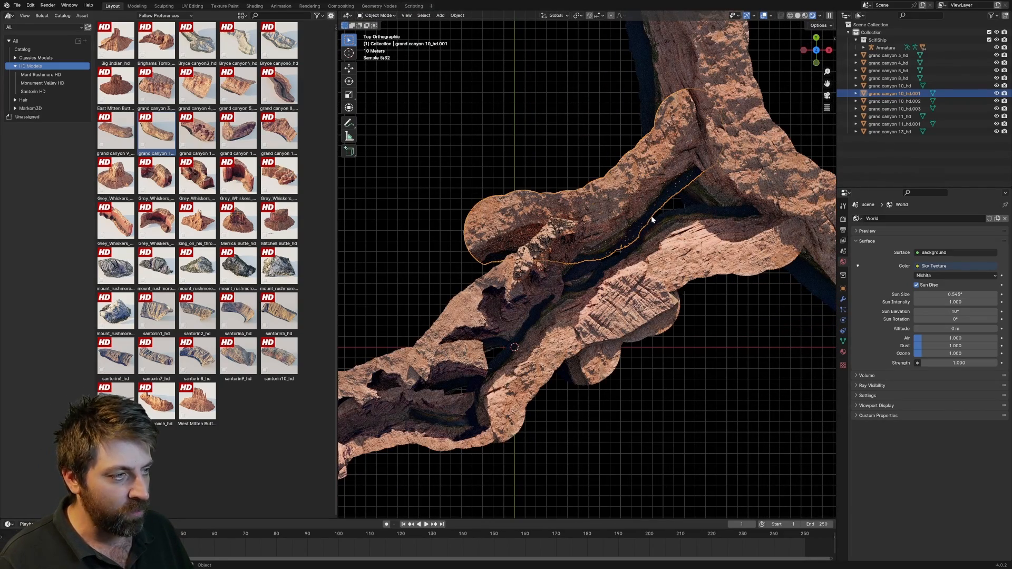
{"action": "key", "text": "Tab"}
{"action": "middle_click_drag", "start_coordinate": [636, 218], "coordinate": [543, 264], "text": "shift"}
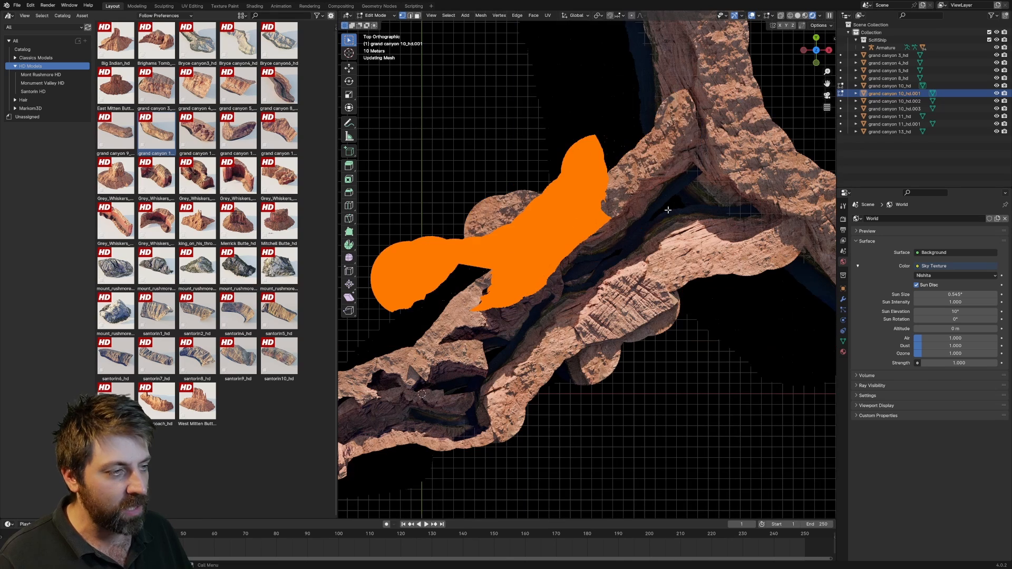
{"action": "key", "text": "z"}
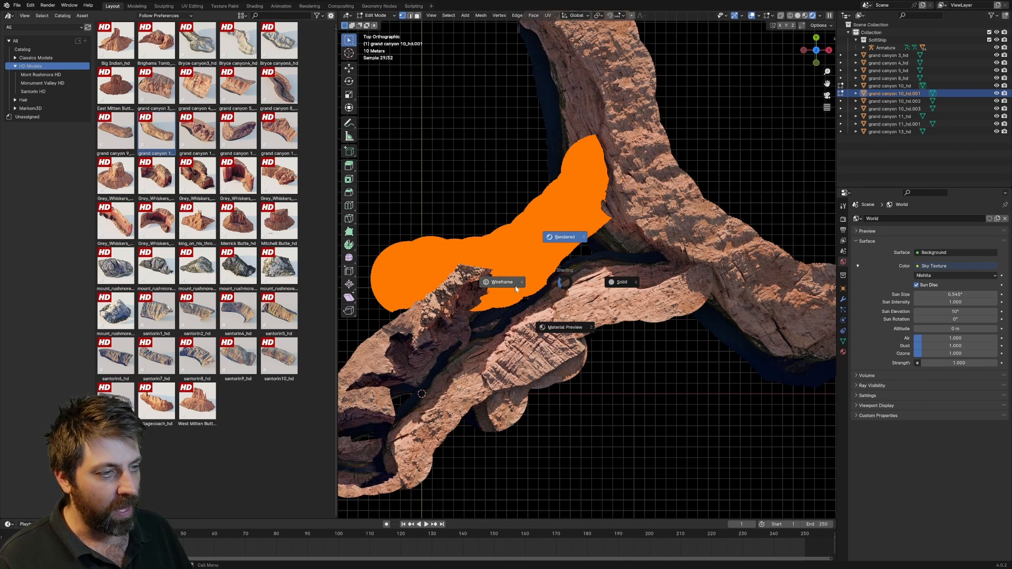
{"action": "left_click", "coordinate": [571, 287]}
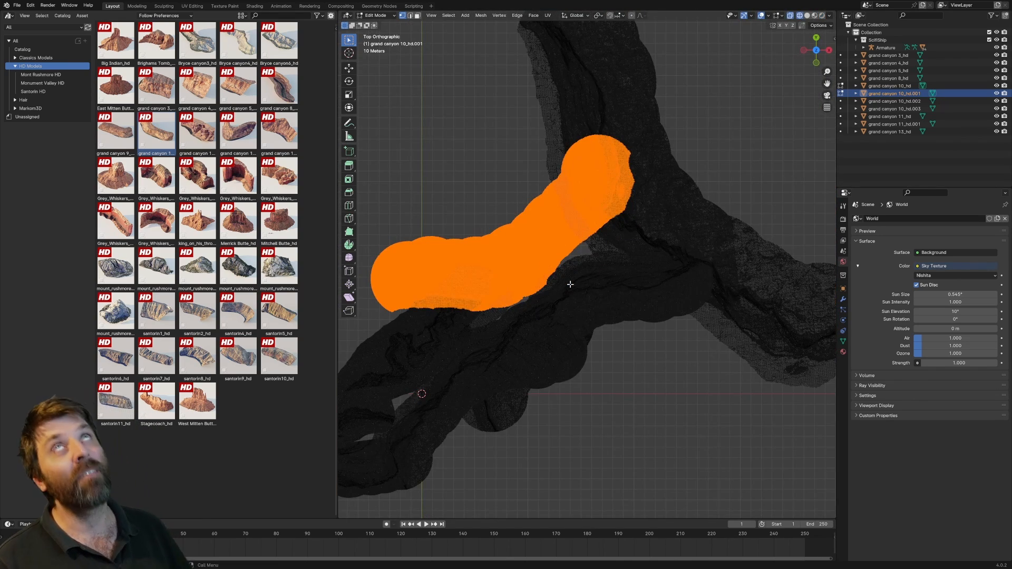
Circle-select the vertices along the piece's edge facing the river gap in vertex mode, and enable proportional editing
{"action": "key", "text": "2"}
{"action": "key", "text": "1"}
{"action": "left_click", "coordinate": [574, 257]}
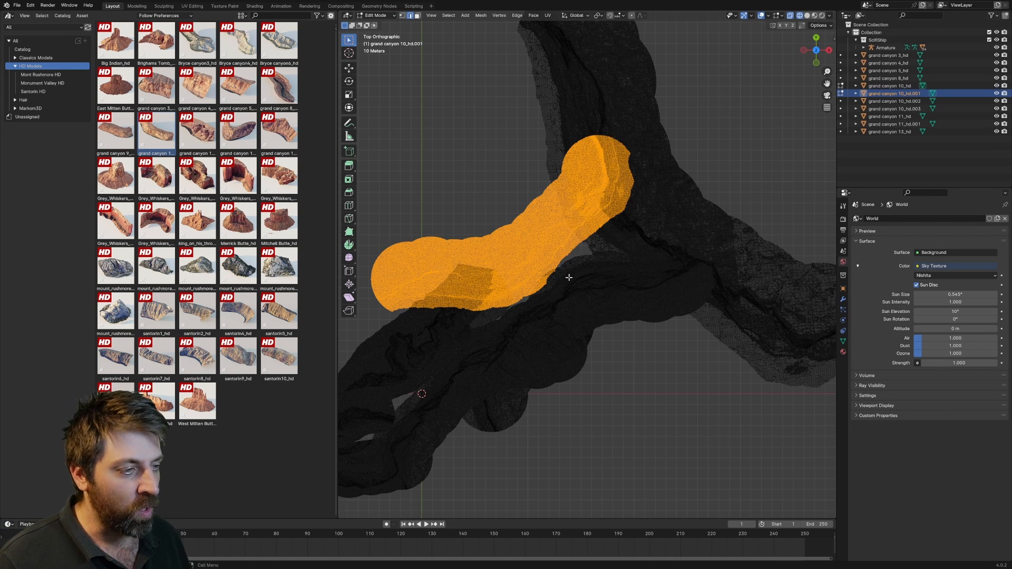
{"action": "scroll", "coordinate": [570, 278], "scroll_direction": "up", "scroll_amount": 4}
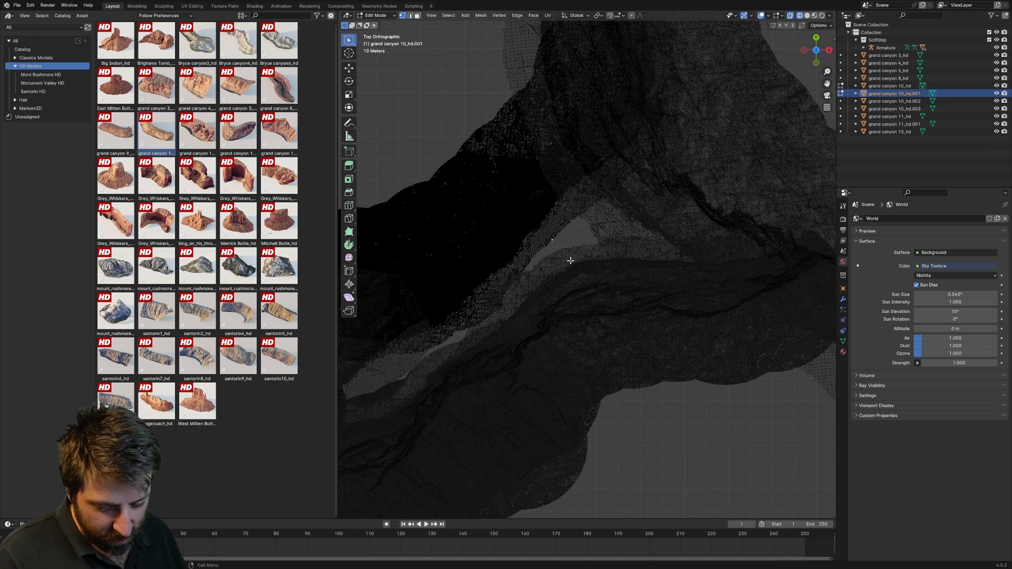
{"action": "key", "text": "c"}
{"action": "mouse_move", "coordinate": [643, 181]}
{"action": "left_mouse_down"}
{"action": "mouse_move", "coordinate": [482, 327]}
{"action": "mouse_move", "coordinate": [425, 358]}
{"action": "left_mouse_up"}
{"action": "right_click", "coordinate": [534, 317]}
{"action": "middle_click_drag", "start_coordinate": [548, 299], "coordinate": [551, 255], "text": "shift"}
{"action": "key", "text": "o"}
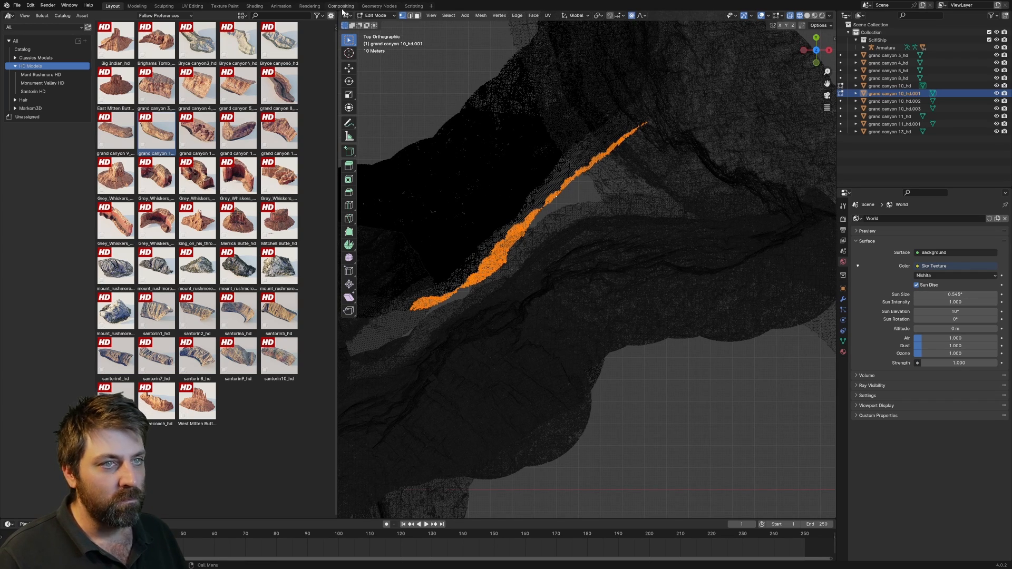
Close the Asset Browser area and move the selected edge vertices about 17 m across the river gap, then return to Object Mode
{"action": "left_click_drag", "start_coordinate": [341, 13], "coordinate": [311, 32]}
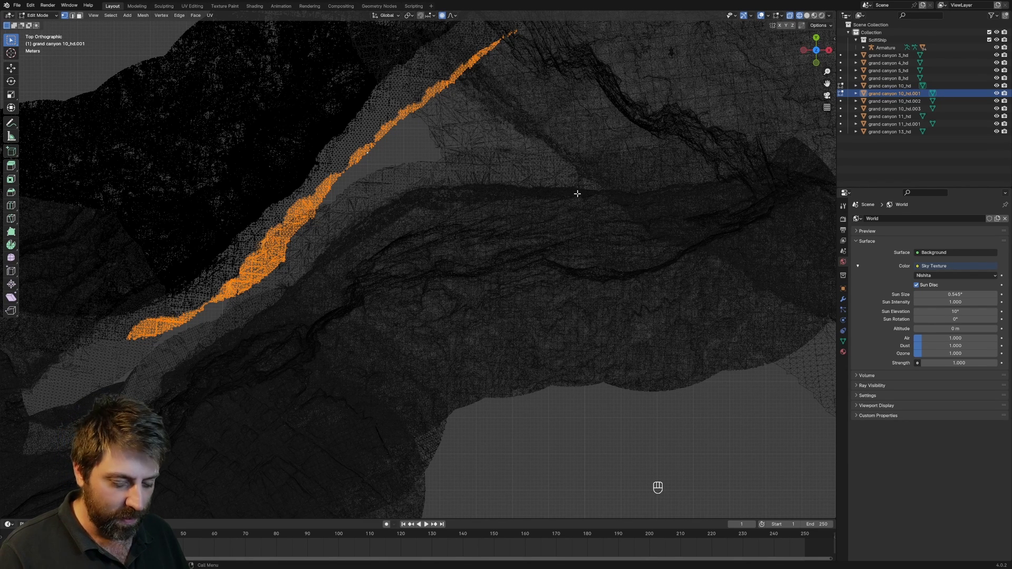
{"action": "key", "text": "g"}
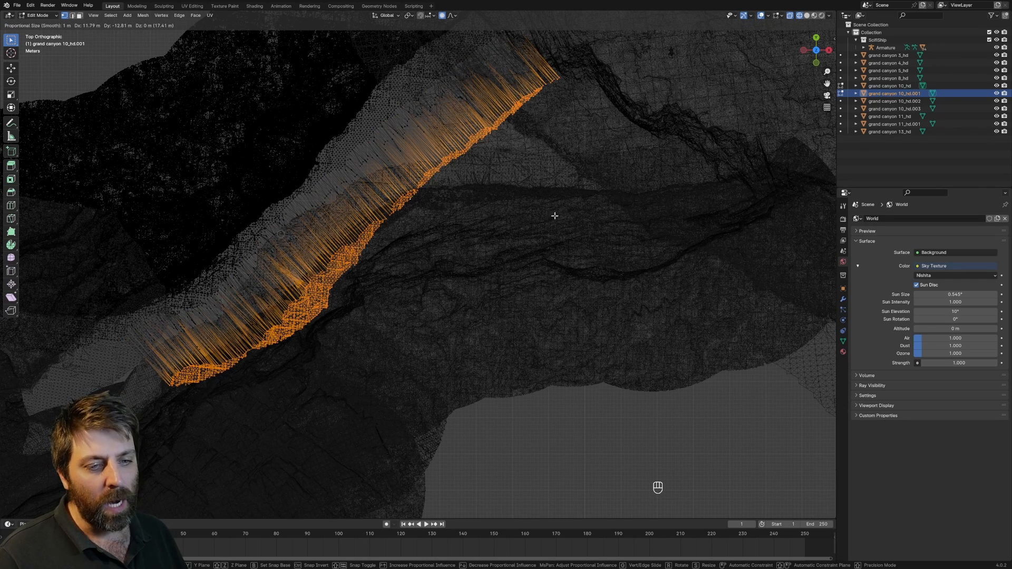
{"action": "left_click", "coordinate": [361, 249]}
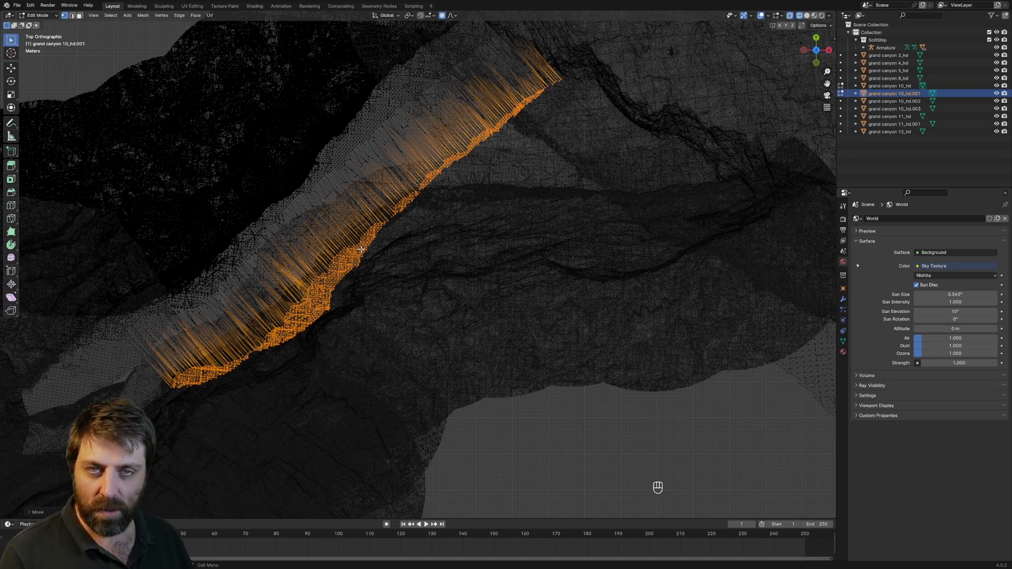
{"action": "key", "text": "Tab"}
{"action": "middle_click_drag", "start_coordinate": [354, 240], "coordinate": [374, 233]}
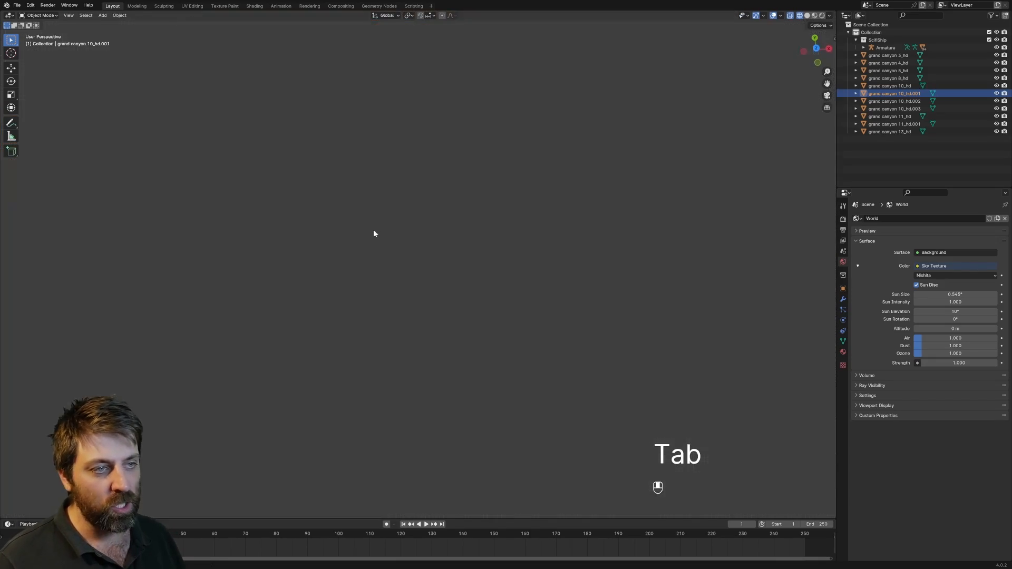
Select the grand canyon 11_hd.001 piece and enter Edit Mode on it in top view, without rendered shading
{"action": "scroll", "coordinate": [375, 233], "scroll_direction": "down", "scroll_amount": 5}
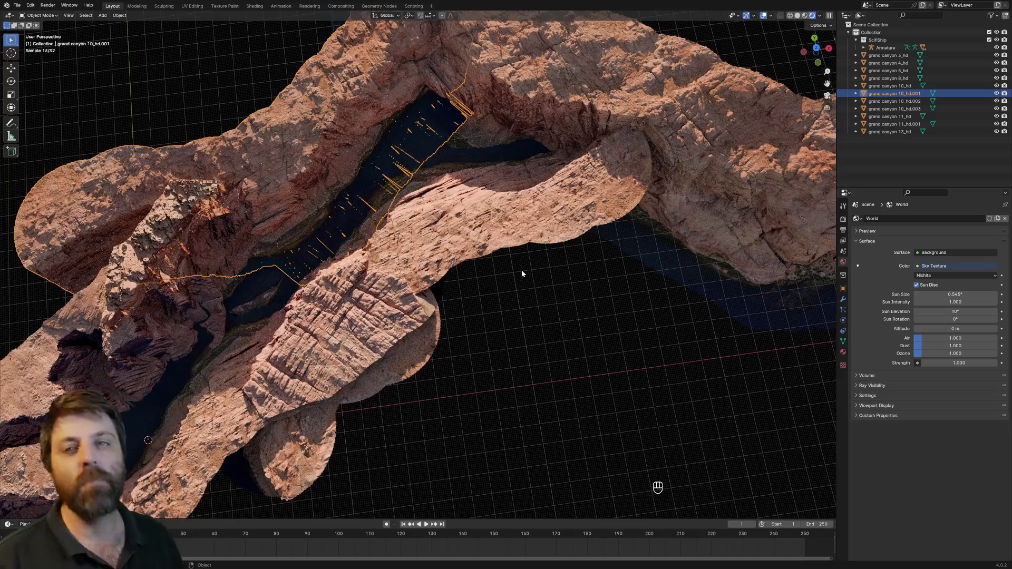
{"action": "left_click", "coordinate": [511, 276]}
{"action": "middle_click_drag", "start_coordinate": [434, 212], "coordinate": [476, 269]}
{"action": "scroll", "coordinate": [482, 176], "scroll_direction": "up", "scroll_amount": 5}
{"action": "left_click", "coordinate": [439, 134]}
{"action": "key", "text": "KP_7"}
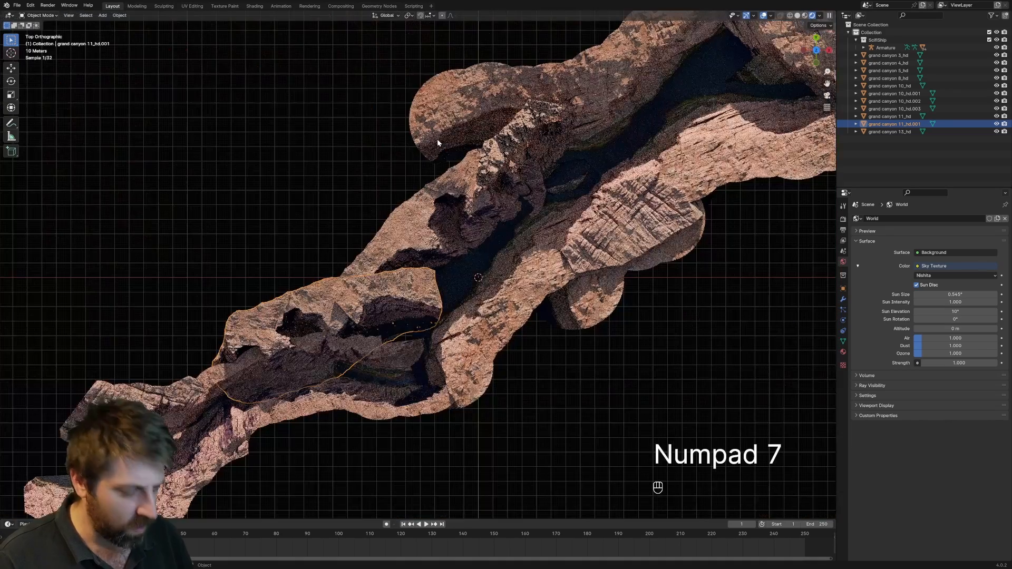
{"action": "scroll", "coordinate": [451, 240], "scroll_direction": "up", "scroll_amount": 5}
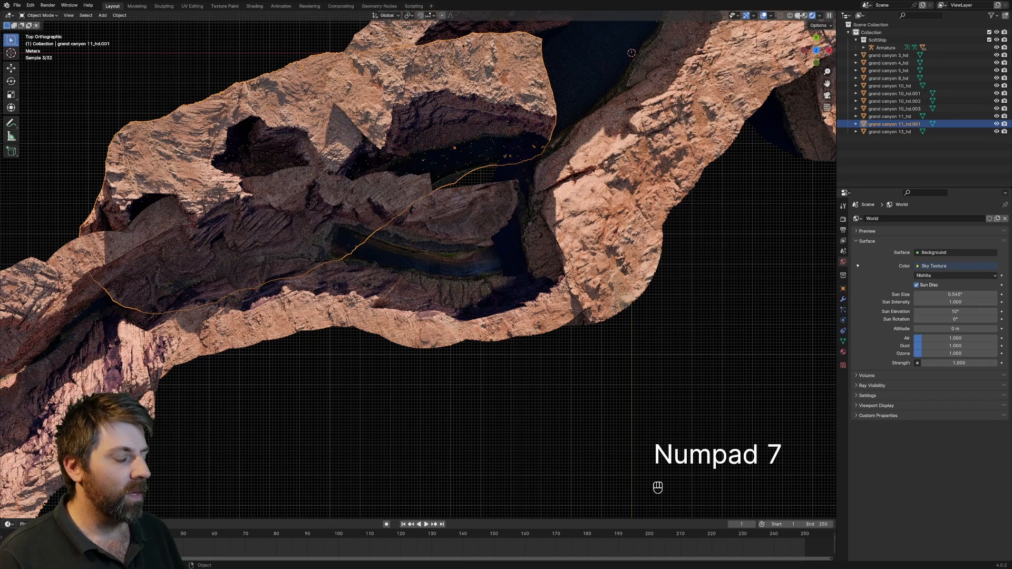
{"action": "key", "text": "Tab"}
{"action": "left_click", "coordinate": [796, 16]}
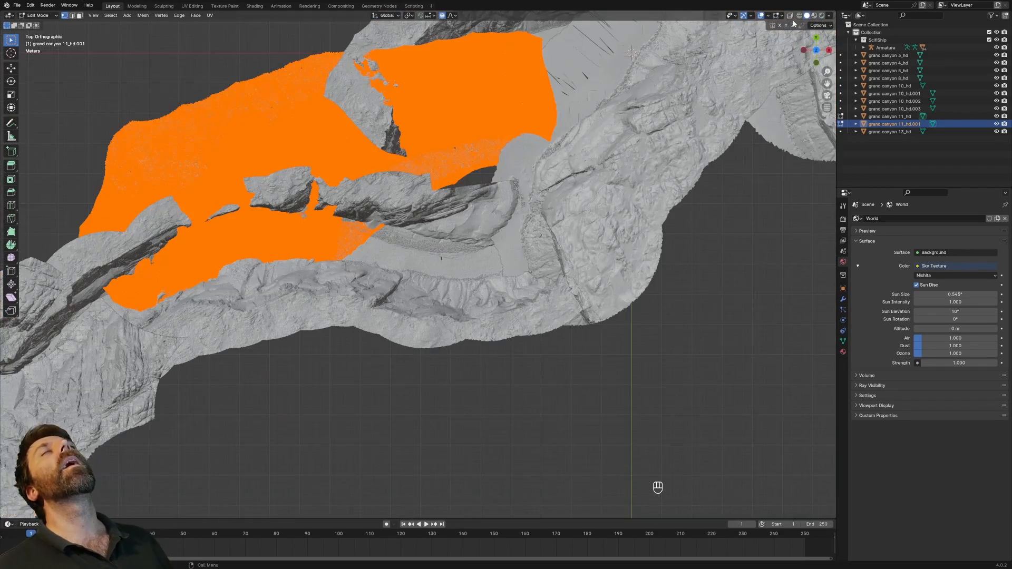
In vertex mode and wireframe shading, circle-select the vertices along the piece's edge facing the river gap
{"action": "key", "text": "1"}
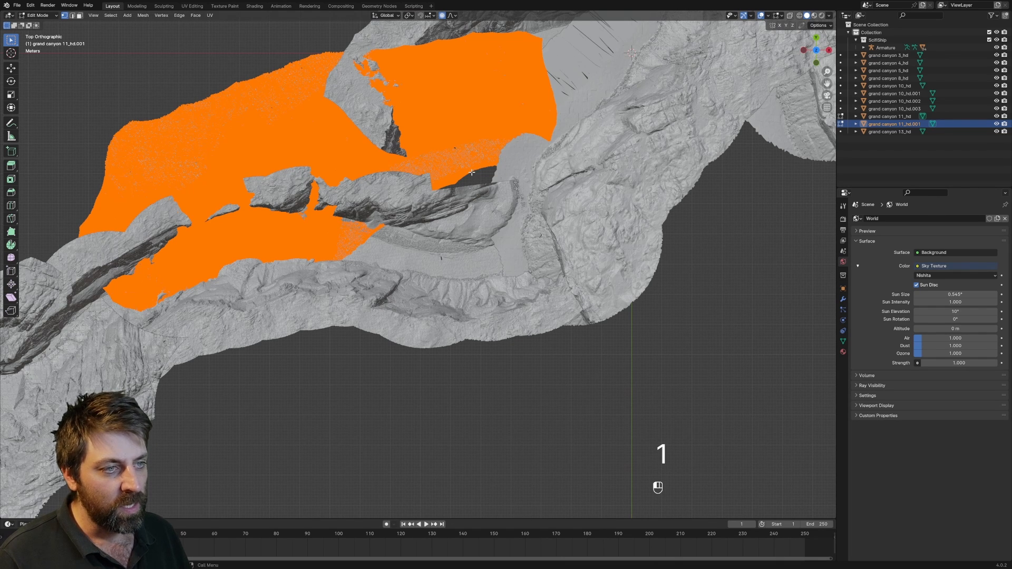
{"action": "key", "text": "z"}
{"action": "left_click", "coordinate": [465, 179]}
{"action": "key", "text": "c"}
{"action": "mouse_move", "coordinate": [501, 179]}
{"action": "left_mouse_down"}
{"action": "mouse_move", "coordinate": [476, 183]}
{"action": "mouse_move", "coordinate": [355, 259]}
{"action": "mouse_move", "coordinate": [402, 219]}
{"action": "mouse_move", "coordinate": [469, 193]}
{"action": "left_mouse_up"}
{"action": "right_click", "coordinate": [486, 288]}
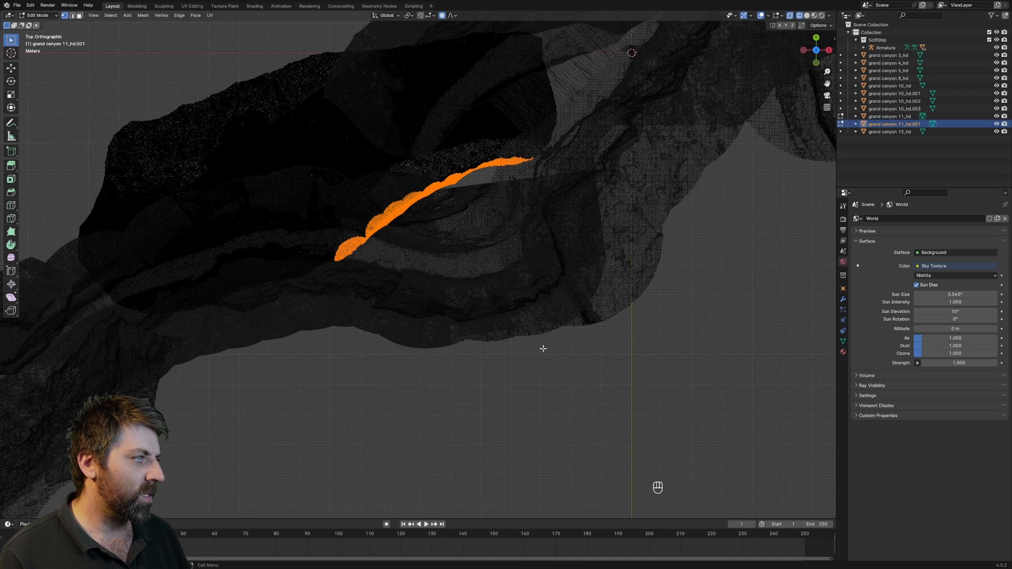
Move the selected edge vertices across the river gap, return to Object Mode and show the canyon in rendered shading
{"action": "key", "text": "c"}
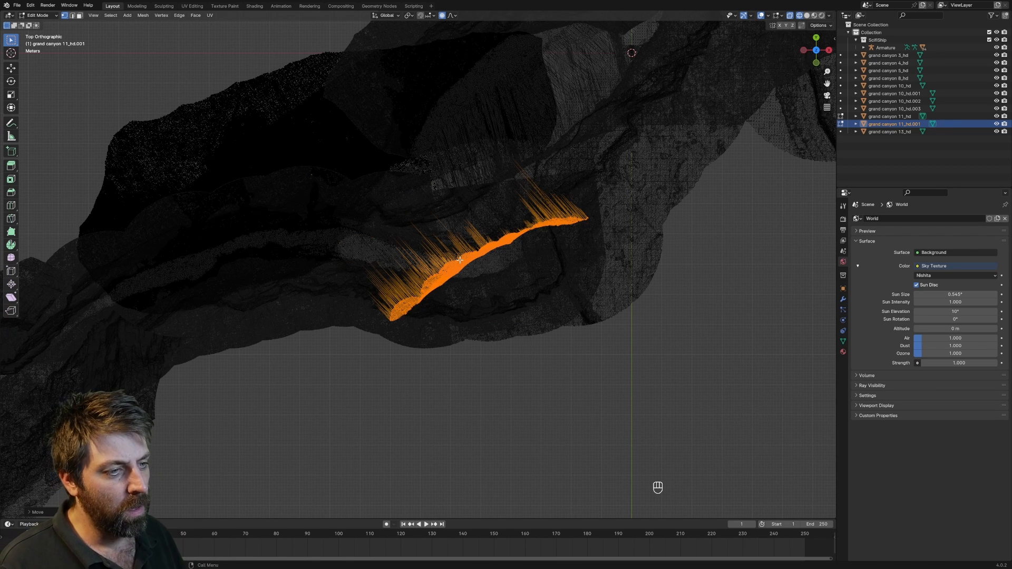
{"action": "key", "text": "Return"}
{"action": "middle_click_drag", "start_coordinate": [473, 276], "coordinate": [557, 363]}
{"action": "middle_click_drag", "start_coordinate": [557, 364], "coordinate": [567, 287]}
{"action": "scroll", "coordinate": [567, 287], "scroll_direction": "down", "scroll_amount": 2}
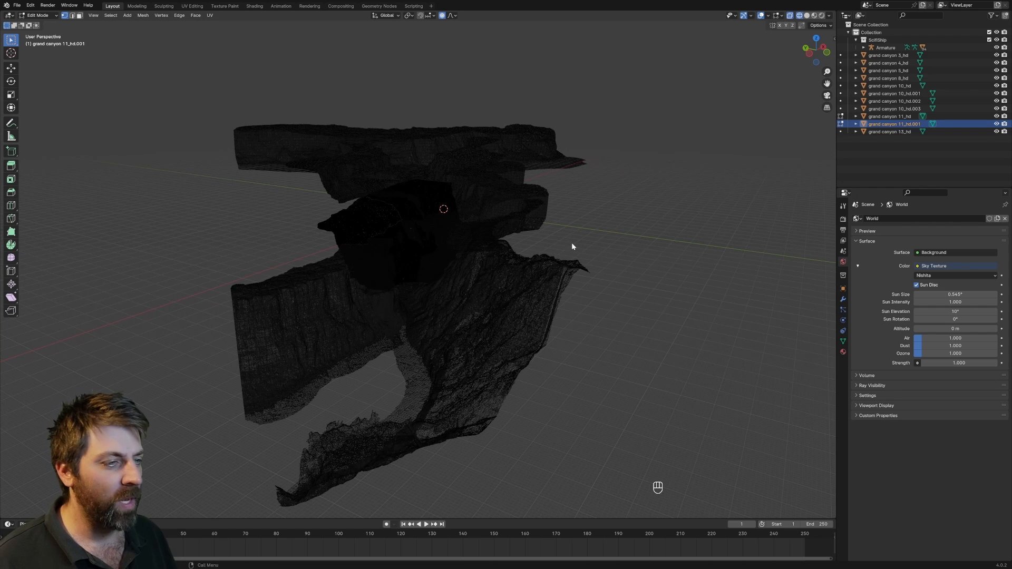
{"action": "key", "text": "Tab"}
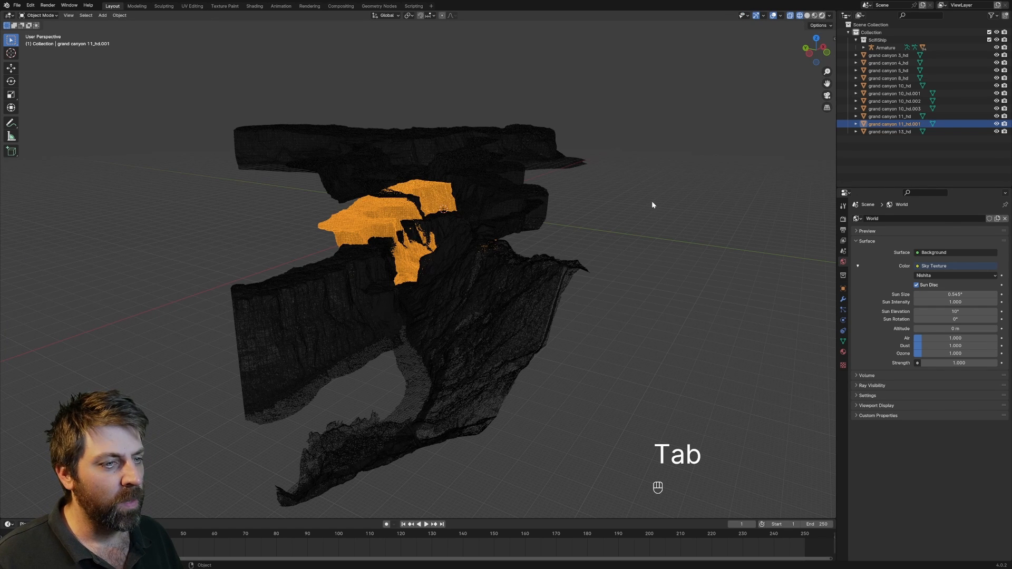
{"action": "key", "text": "shift+z"}
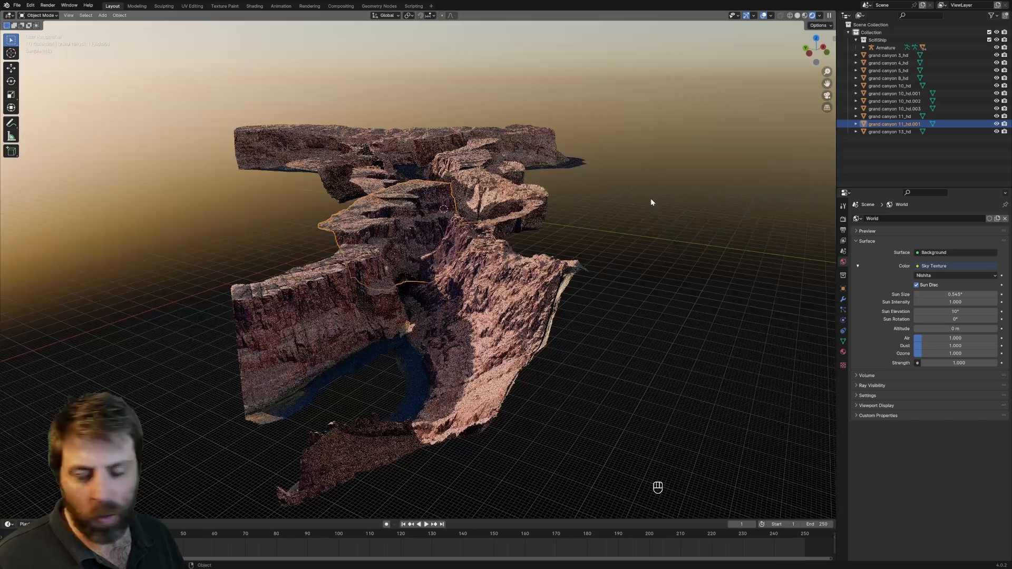
{"action": "middle_click_drag", "start_coordinate": [653, 201], "coordinate": [515, 234]}
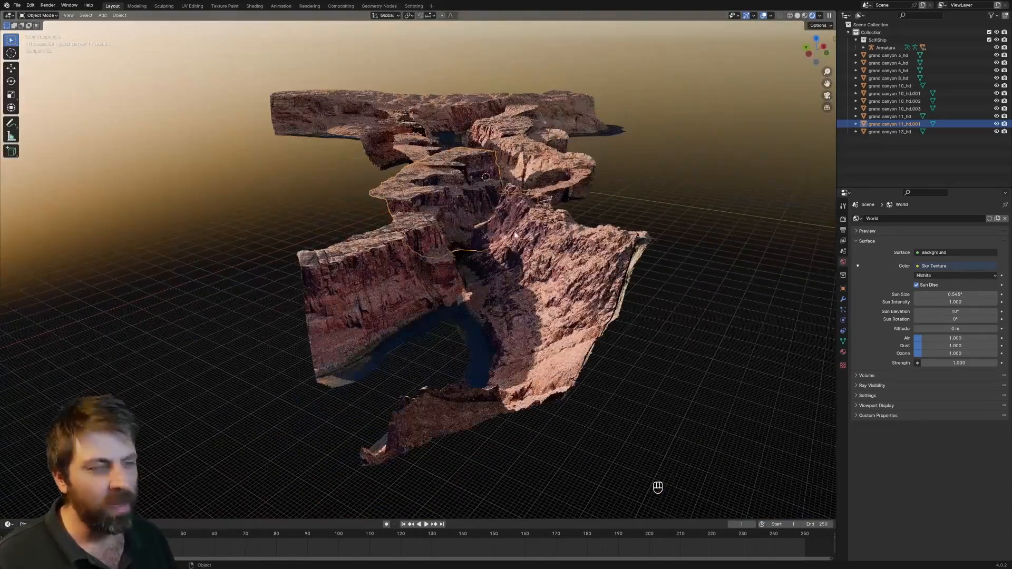
Show the canyon in solid shading from the top and add a NURBS curve at the 3D cursor on the world origin
{"action": "left_click", "coordinate": [798, 16]}
{"action": "key", "text": "KP_7"}
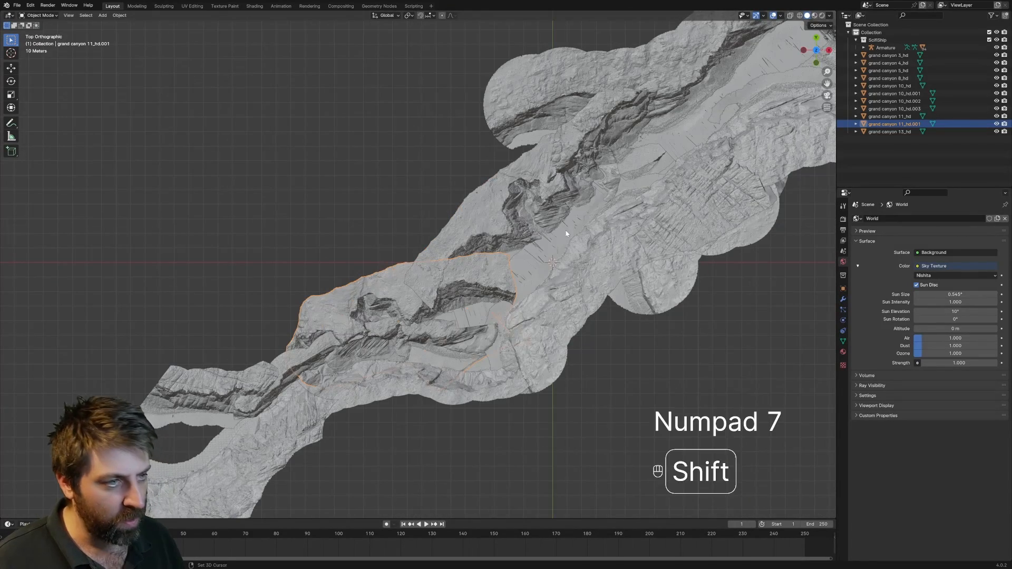
{"action": "key", "text": "shift+s"}
{"action": "left_click", "coordinate": [510, 261]}
{"action": "middle_click_drag", "start_coordinate": [469, 283], "coordinate": [463, 267], "text": "shift"}
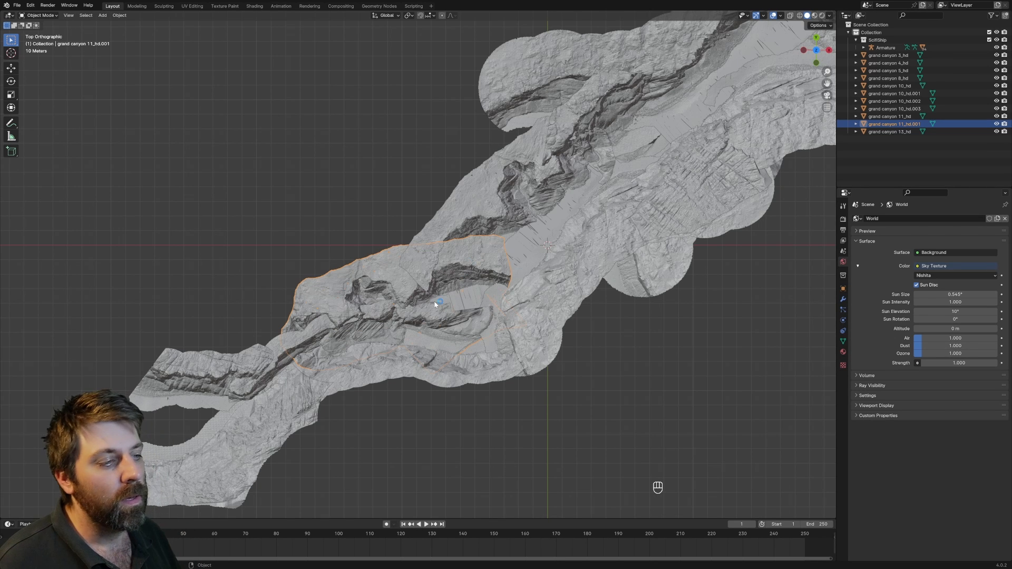
{"action": "key", "text": "shift+a"}
{"action": "mouse_move", "coordinate": [546, 269]}
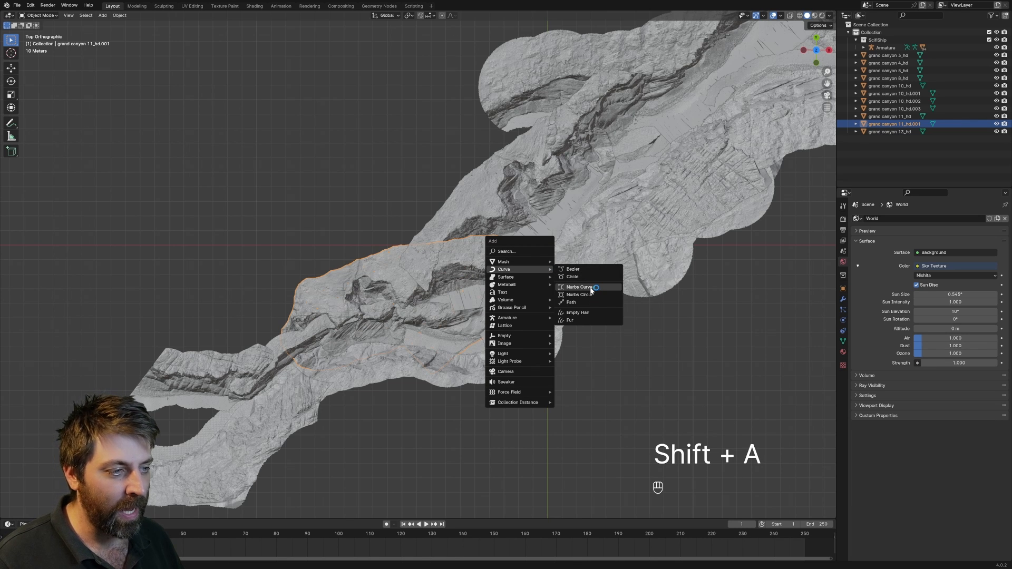
{"action": "left_click", "coordinate": [578, 288]}
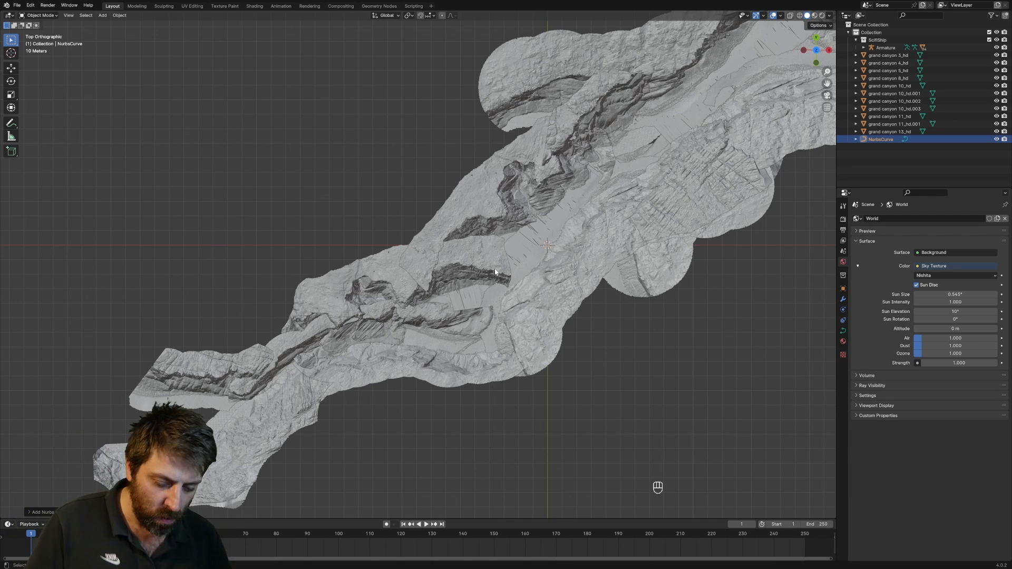
In Edit Mode, move the NURBS curve's points beside the canyon and pull one end point to the open river mouth
{"action": "key", "text": "Tab"}
{"action": "key", "text": "g"}
{"action": "left_click", "coordinate": [280, 234]}
{"action": "scroll", "coordinate": [282, 233], "scroll_direction": "up", "scroll_amount": 4}
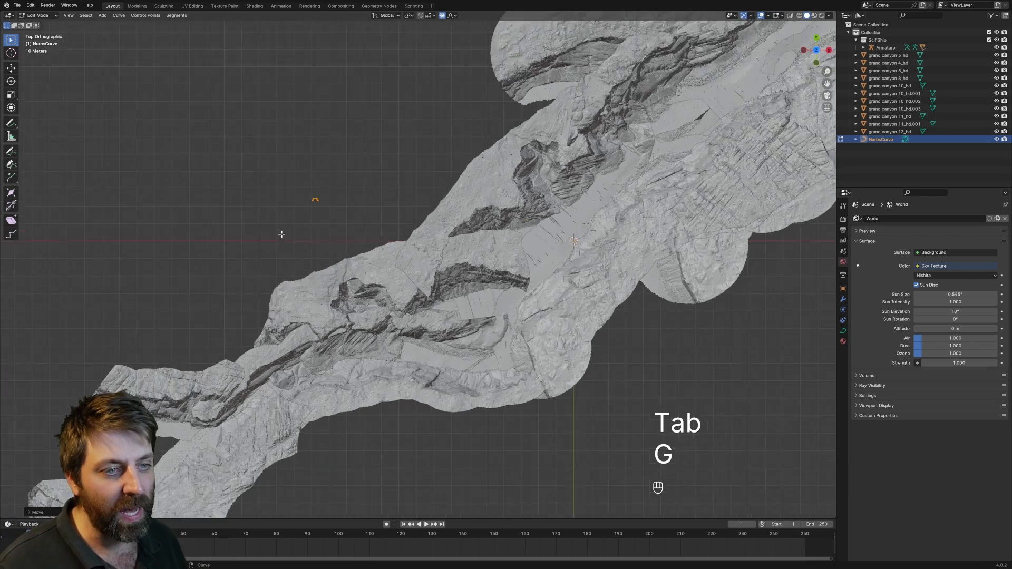
{"action": "middle_click_drag", "start_coordinate": [304, 228], "coordinate": [477, 174], "text": "shift"}
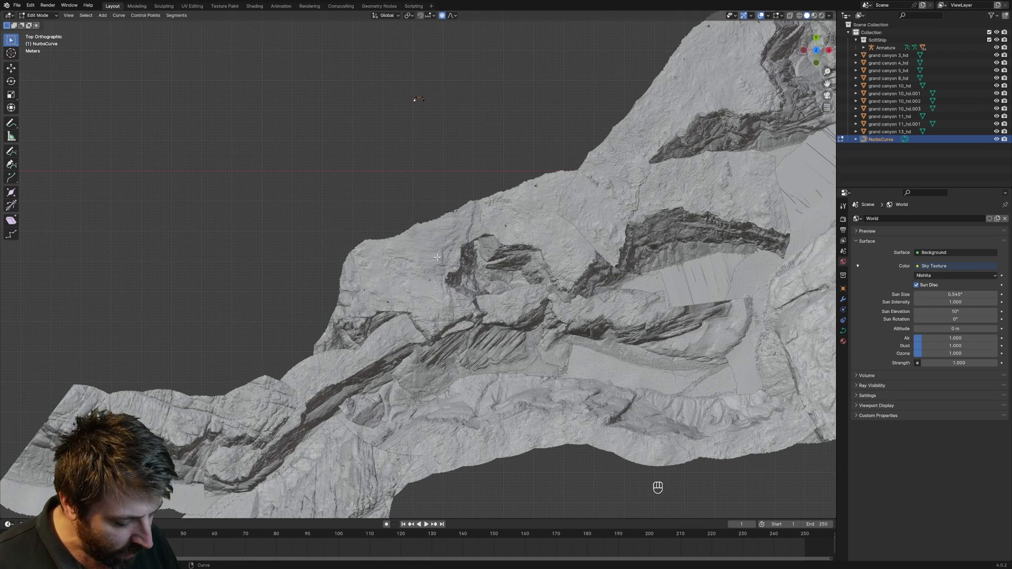
{"action": "scroll", "coordinate": [413, 185], "scroll_direction": "down", "scroll_amount": 3}
{"action": "middle_click_drag", "start_coordinate": [413, 185], "coordinate": [420, 170], "text": "shift"}
{"action": "key", "text": "g"}
{"action": "left_click", "coordinate": [364, 320]}
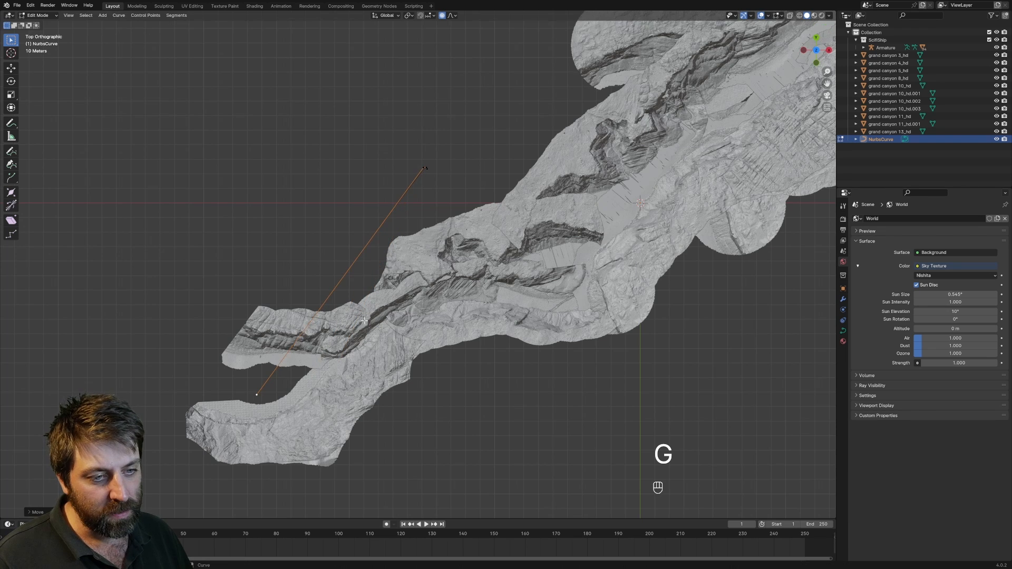
Place the curve's remaining control points one by one along the narrow river channel leading in from the mouth
{"action": "key", "text": "g"}
{"action": "left_click", "coordinate": [292, 404]}
{"action": "key", "text": "g"}
{"action": "left_click", "coordinate": [350, 350]}
{"action": "left_click", "coordinate": [427, 168]}
{"action": "key", "text": "g"}
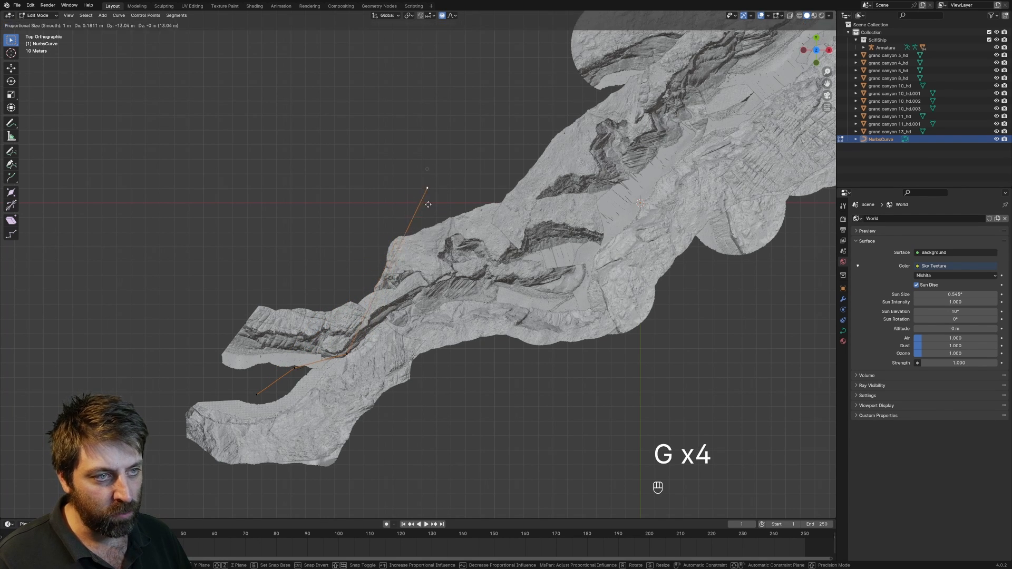
{"action": "left_click", "coordinate": [376, 333]}
Select all of the curve's control points and raise them along Z above the river bed
{"action": "middle_click_drag", "start_coordinate": [376, 333], "coordinate": [427, 257]}
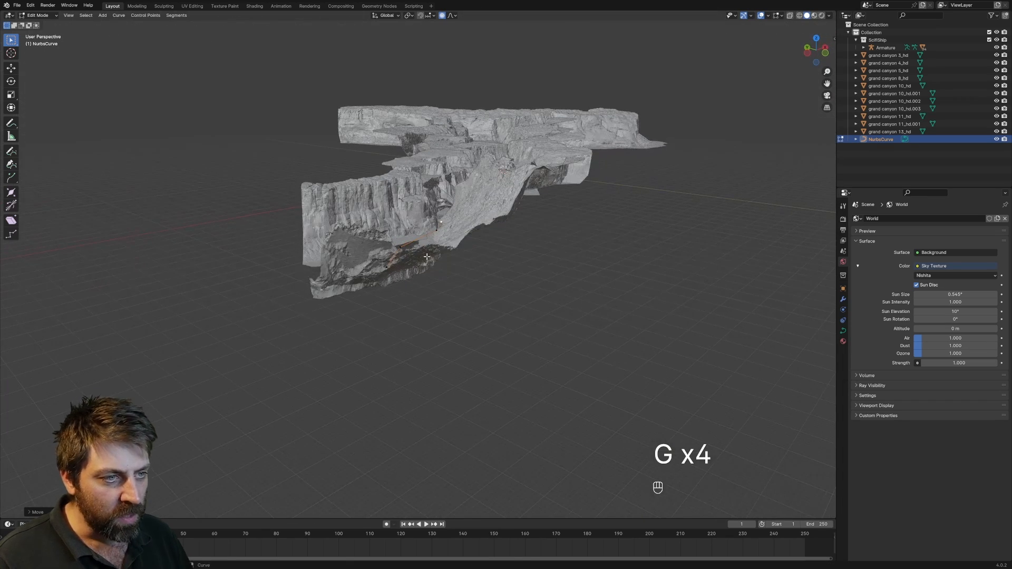
{"action": "key", "text": "a"}
{"action": "key", "text": "g"}
{"action": "key", "text": "z"}
{"action": "left_click", "coordinate": [424, 227]}
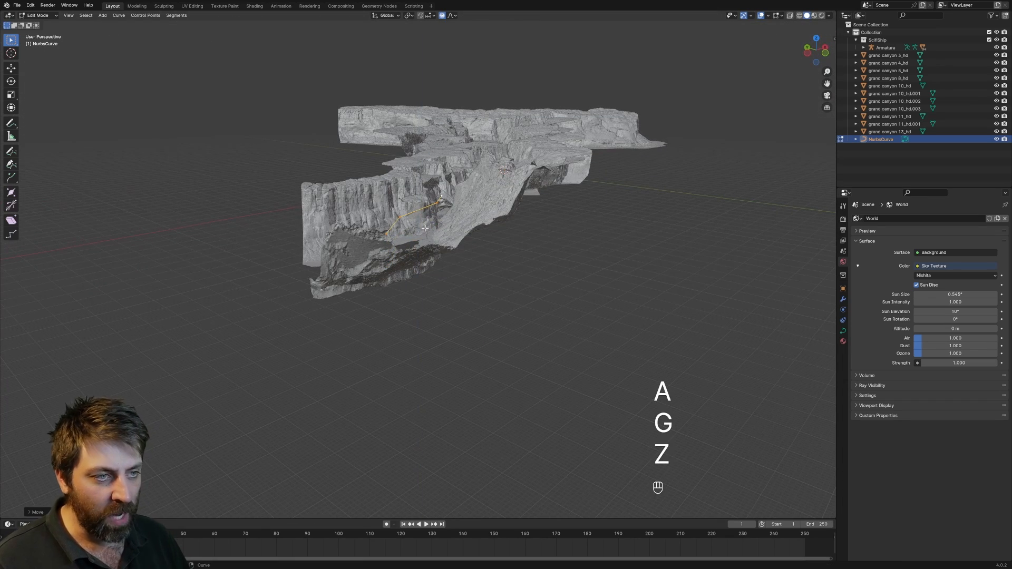
In top view, extrude four more points from the curve's inner end, following the river toward the sharp bend
{"action": "key", "text": "KP_7"}
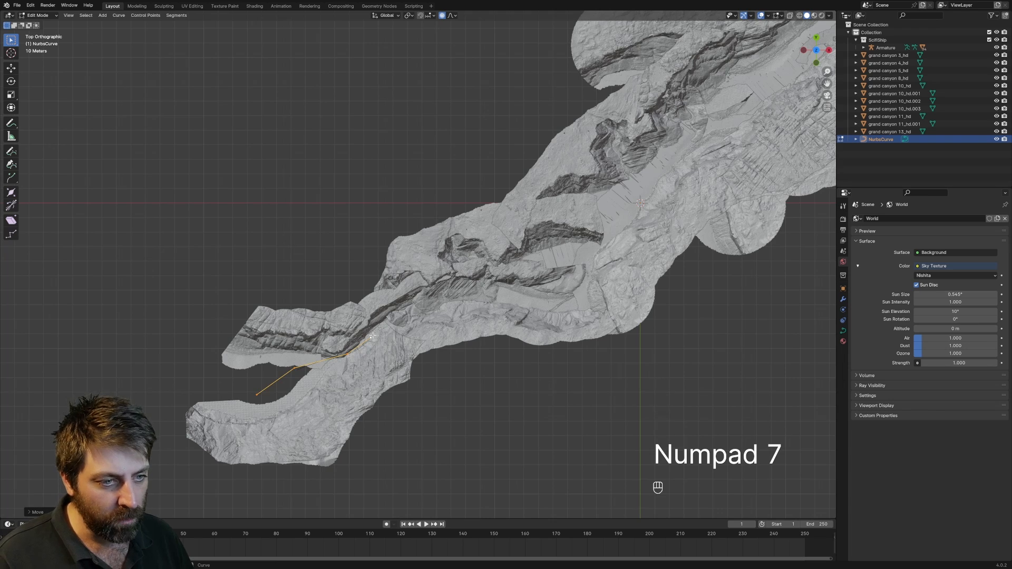
{"action": "left_click", "coordinate": [372, 336]}
{"action": "middle_click_drag", "start_coordinate": [372, 335], "coordinate": [355, 285], "text": "shift"}
{"action": "scroll", "coordinate": [361, 294], "scroll_direction": "up", "scroll_amount": 2}
{"action": "key", "text": "e"}
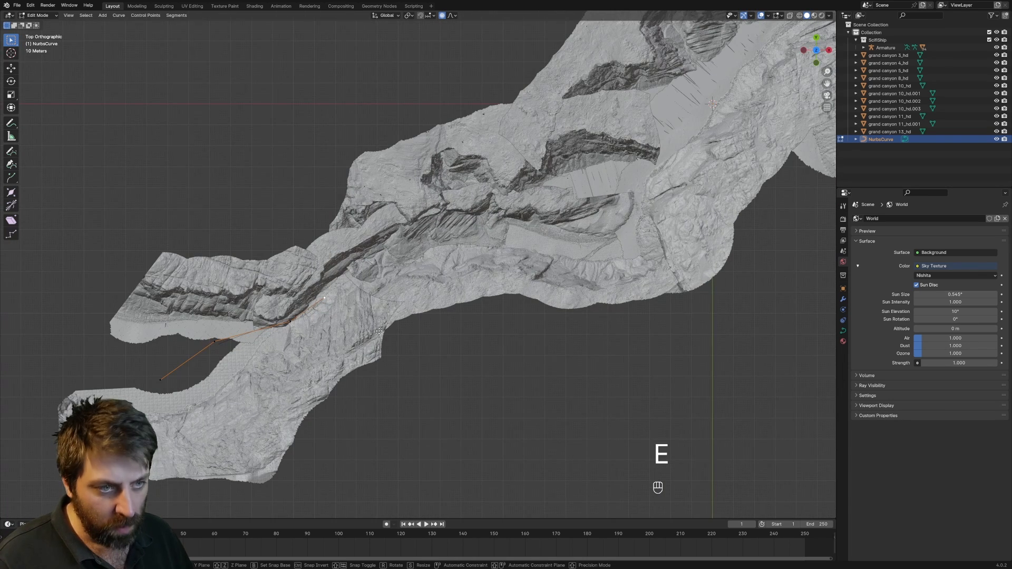
{"action": "left_click", "coordinate": [448, 292]}
{"action": "key", "text": "e"}
{"action": "left_click", "coordinate": [512, 262]}
{"action": "key", "text": "e"}
{"action": "left_click", "coordinate": [571, 257]}
{"action": "middle_click_drag", "start_coordinate": [571, 258], "coordinate": [527, 279], "text": "shift"}
{"action": "key", "text": "e"}
{"action": "left_click", "coordinate": [622, 291]}
Extrude four points around the sharp river bend and up the diagonal stretch of the canyon
{"action": "middle_click_drag", "start_coordinate": [621, 291], "coordinate": [614, 272], "text": "shift"}
{"action": "middle_click_drag", "start_coordinate": [614, 272], "coordinate": [560, 192]}
{"action": "middle_click_drag", "start_coordinate": [559, 192], "coordinate": [551, 248], "text": "shift"}
{"action": "middle_click_drag", "start_coordinate": [551, 248], "coordinate": [526, 266]}
{"action": "key", "text": "KP_7"}
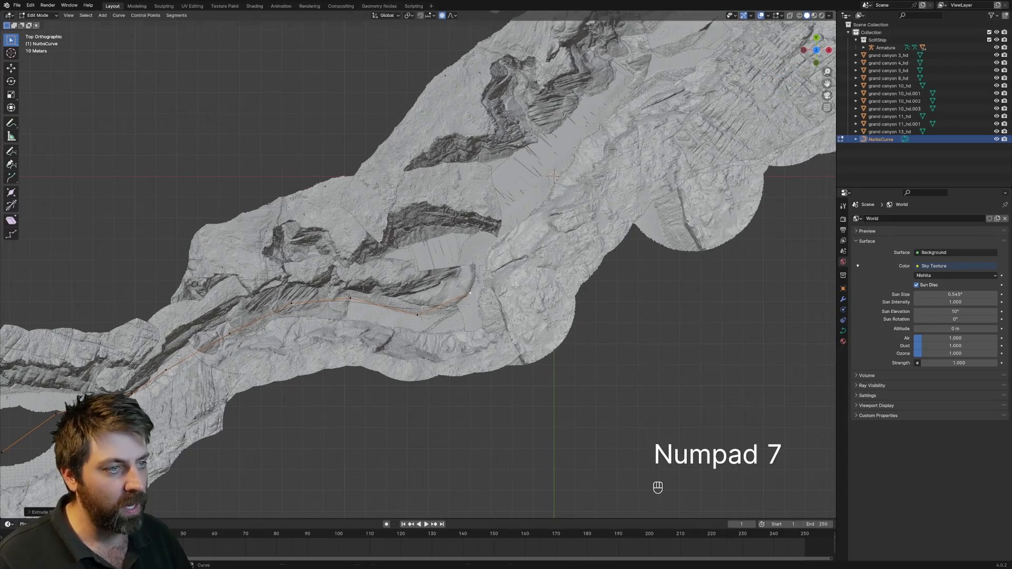
{"action": "key", "text": "e"}
{"action": "left_click", "coordinate": [562, 215]}
{"action": "key", "text": "e"}
{"action": "middle_click_drag", "start_coordinate": [595, 153], "coordinate": [525, 245], "text": "shift"}
{"action": "left_click", "coordinate": [511, 270]}
{"action": "key", "text": "e"}
{"action": "left_click", "coordinate": [564, 207]}
{"action": "key", "text": "e"}
{"action": "left_click", "coordinate": [630, 170]}
Continue the curve in top view with four more extruded points along the upper river stretch
{"action": "middle_click_drag", "start_coordinate": [630, 171], "coordinate": [569, 138]}
{"action": "key", "text": "KP_7"}
{"action": "middle_click_drag", "start_coordinate": [614, 193], "coordinate": [606, 211], "text": "shift"}
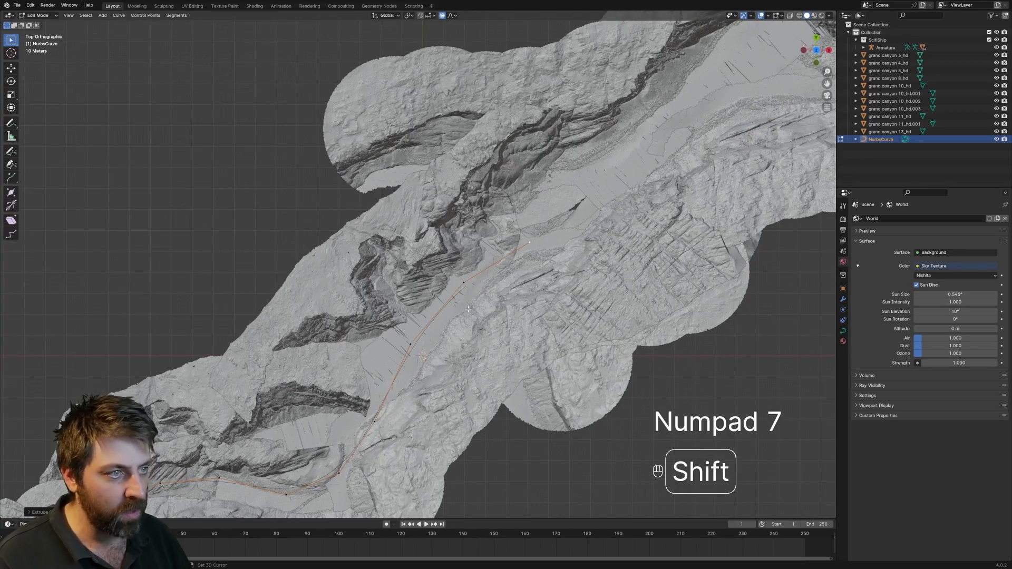
{"action": "key", "text": "e"}
{"action": "left_click", "coordinate": [612, 209]}
{"action": "key", "text": "e"}
{"action": "left_click", "coordinate": [657, 153]}
{"action": "middle_click_drag", "start_coordinate": [657, 153], "coordinate": [518, 240], "text": "shift"}
{"action": "key", "text": "e"}
{"action": "left_click", "coordinate": [568, 173]}
{"action": "key", "text": "e"}
{"action": "left_click", "coordinate": [579, 195]}
In front view, extrude four points from the curve's far end so it climbs steeply out of the canyon
{"action": "key", "text": "KP_3"}
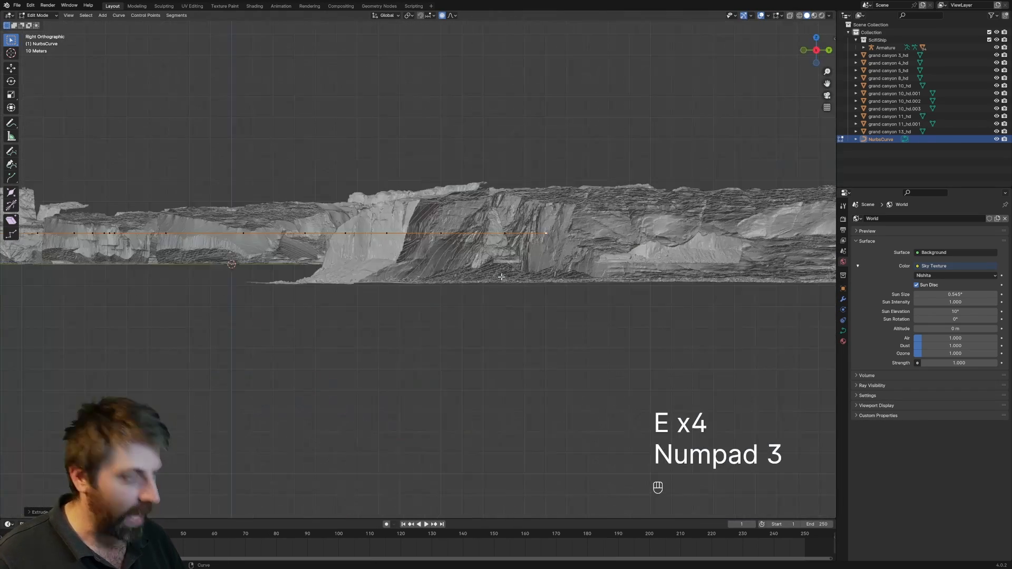
{"action": "key", "text": "KP_1"}
{"action": "middle_click_drag", "start_coordinate": [582, 247], "coordinate": [454, 289], "text": "shift"}
{"action": "key", "text": "e"}
{"action": "left_click", "coordinate": [590, 189]}
{"action": "key", "text": "e"}
{"action": "left_click", "coordinate": [717, 72]}
{"action": "middle_click_drag", "start_coordinate": [766, 142], "coordinate": [675, 235], "text": "shift"}
{"action": "key", "text": "e"}
{"action": "left_click", "coordinate": [735, 102]}
{"action": "key", "text": "e"}
{"action": "left_click", "coordinate": [614, 174]}
In front view, raise the end point at the river mouth and extrude that end upward into the sky
{"action": "scroll", "coordinate": [499, 256], "scroll_direction": "down", "scroll_amount": 4}
{"action": "middle_click_drag", "start_coordinate": [499, 255], "coordinate": [464, 337]}
{"action": "middle_click_drag", "start_coordinate": [464, 337], "coordinate": [422, 363]}
{"action": "scroll", "coordinate": [422, 363], "scroll_direction": "down", "scroll_amount": 3}
{"action": "middle_click_drag", "start_coordinate": [363, 416], "coordinate": [411, 347], "text": "shift"}
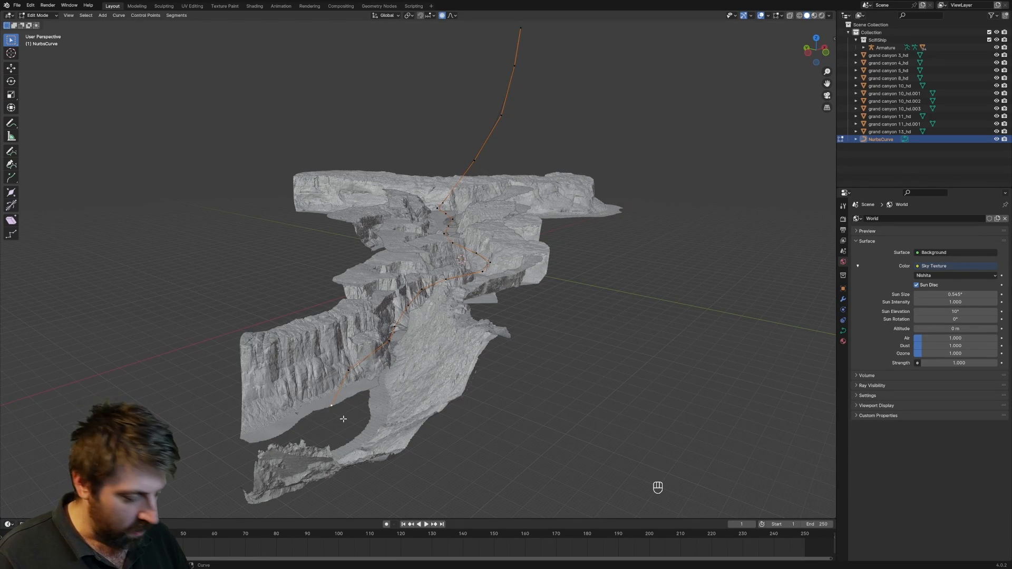
{"action": "key", "text": "KP_3"}
{"action": "key", "text": "KP_1"}
{"action": "middle_click_drag", "start_coordinate": [287, 305], "coordinate": [499, 369], "text": "shift"}
{"action": "key", "text": "g"}
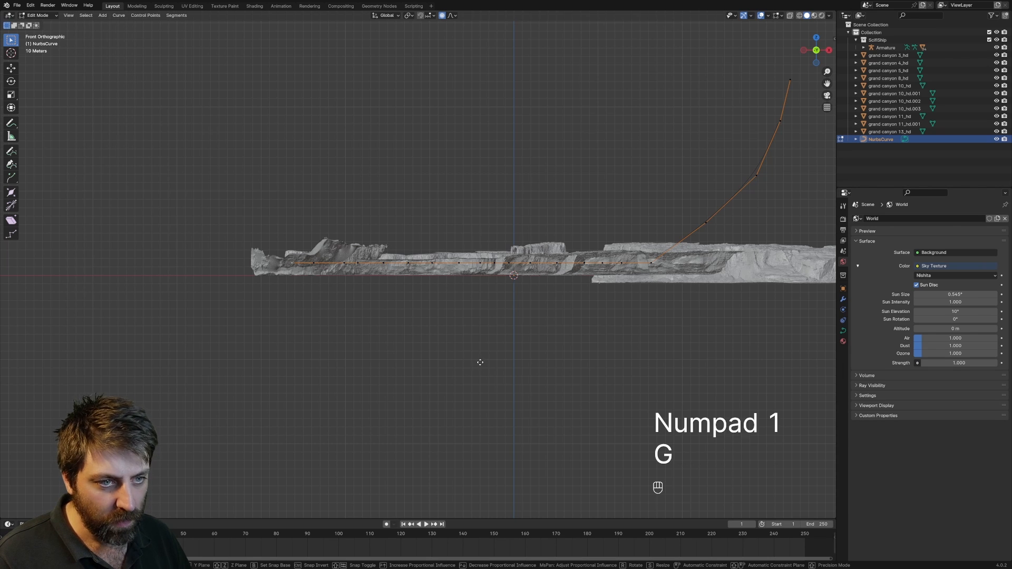
{"action": "left_click", "coordinate": [454, 320]}
{"action": "key", "text": "e"}
{"action": "left_click", "coordinate": [354, 206]}
{"action": "middle_click_drag", "start_coordinate": [384, 226], "coordinate": [454, 280], "text": "shift"}
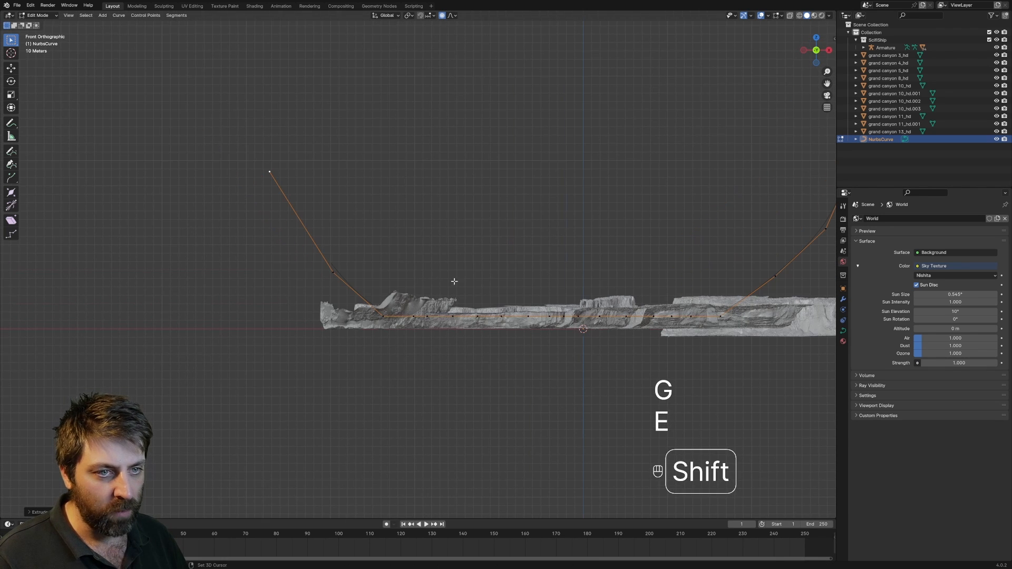
{"action": "key", "text": "shift+e"}
{"action": "key", "text": "e"}
{"action": "left_click", "coordinate": [327, 221]}
Vary the curve's height around the sharp bend by moving its control points there along Z
{"action": "middle_click_drag", "start_coordinate": [337, 244], "coordinate": [515, 311]}
{"action": "scroll", "coordinate": [520, 390], "scroll_direction": "up", "scroll_amount": 4}
{"action": "middle_click_drag", "start_coordinate": [519, 391], "coordinate": [449, 214]}
{"action": "scroll", "coordinate": [480, 411], "scroll_direction": "up", "scroll_amount": 2}
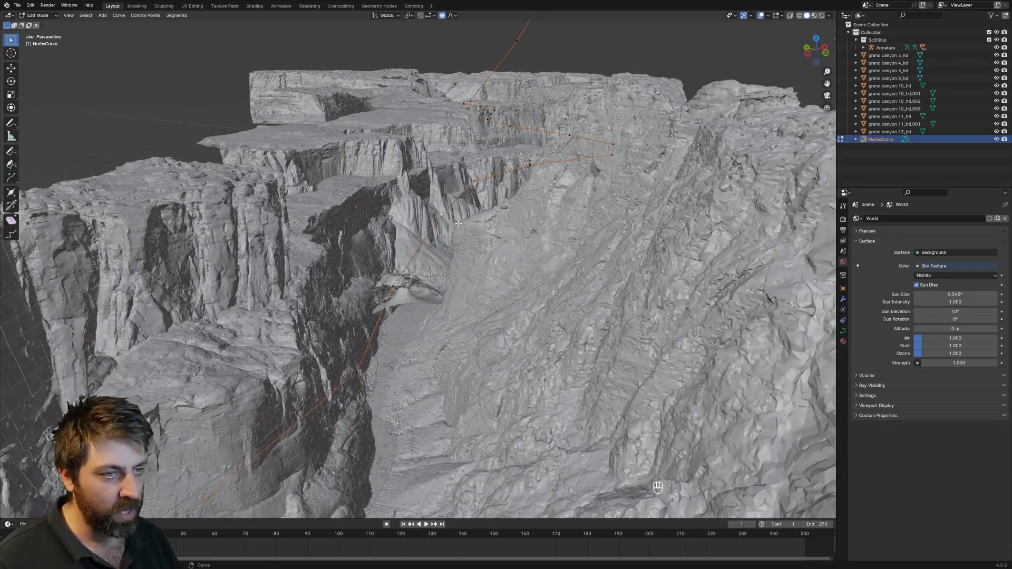
{"action": "scroll", "coordinate": [458, 223], "scroll_direction": "up", "scroll_amount": 3}
{"action": "key", "text": "g"}
{"action": "key", "text": "z"}
{"action": "left_click", "coordinate": [627, 211]}
{"action": "middle_click_drag", "start_coordinate": [630, 211], "coordinate": [538, 326], "text": "shift"}
{"action": "scroll", "coordinate": [629, 272], "scroll_direction": "down", "scroll_amount": 2}
{"action": "key", "text": "g"}
{"action": "key", "text": "z"}
{"action": "left_click", "coordinate": [554, 211]}
Select two neighbouring control points in the stretch beyond the bend, lower them along Z and frame them up close
{"action": "middle_click_drag", "start_coordinate": [554, 211], "coordinate": [552, 267]}
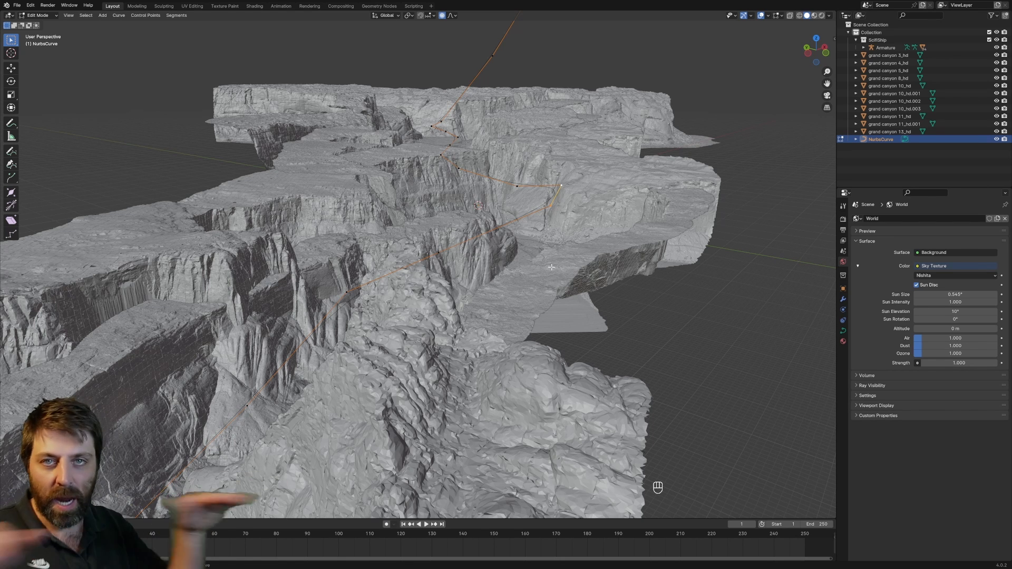
{"action": "middle_click_drag", "start_coordinate": [592, 221], "coordinate": [586, 285]}
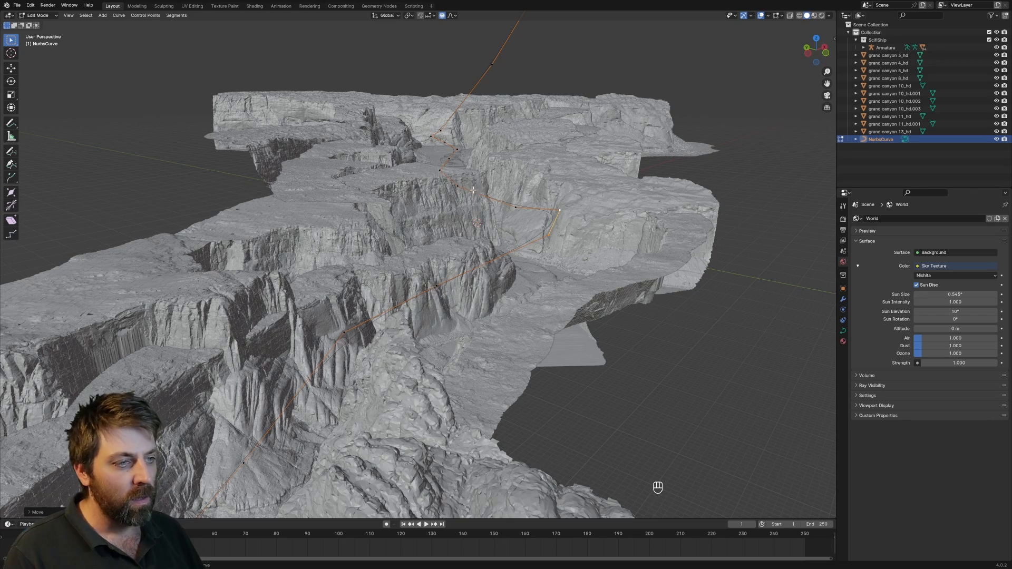
{"action": "left_click", "coordinate": [441, 172], "text": "shift"}
{"action": "left_click", "coordinate": [449, 160], "text": "shift"}
{"action": "key", "text": "g"}
{"action": "key", "text": "z"}
{"action": "left_click", "coordinate": [451, 174]}
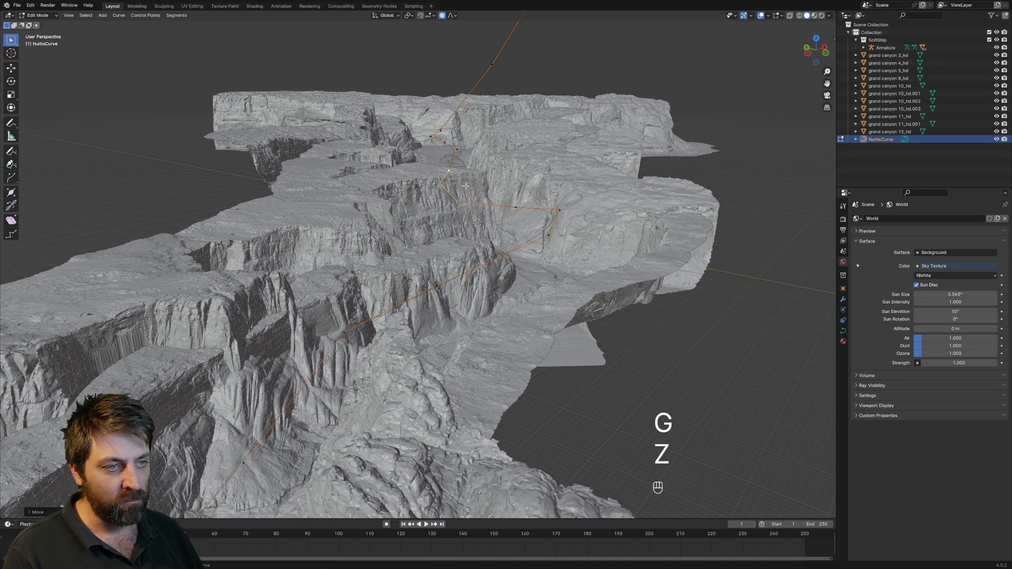
{"action": "scroll", "coordinate": [567, 187], "scroll_direction": "down", "scroll_amount": 2}
{"action": "middle_click_drag", "start_coordinate": [567, 187], "coordinate": [446, 260]}
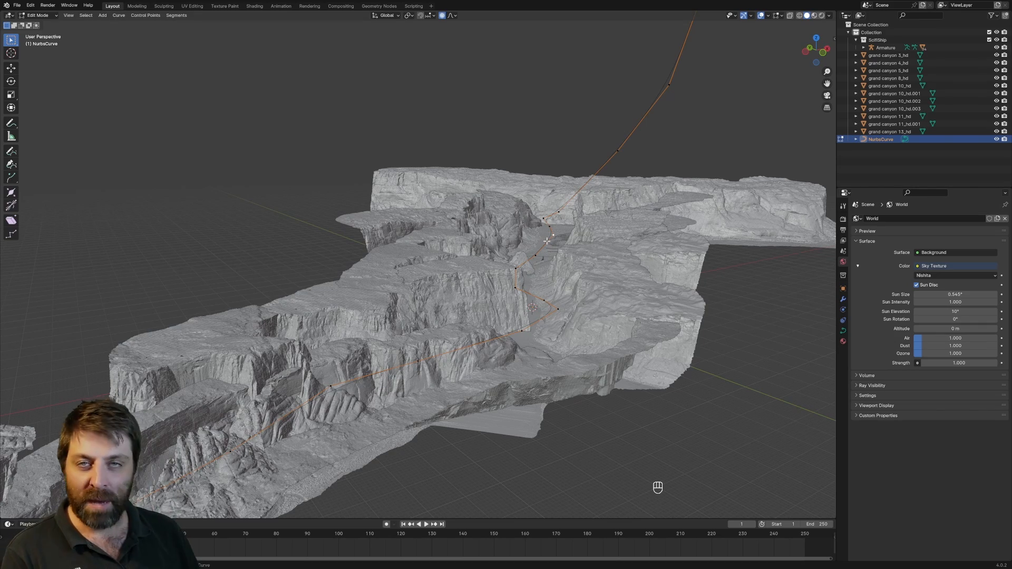
{"action": "key", "text": "KP_Decimal"}
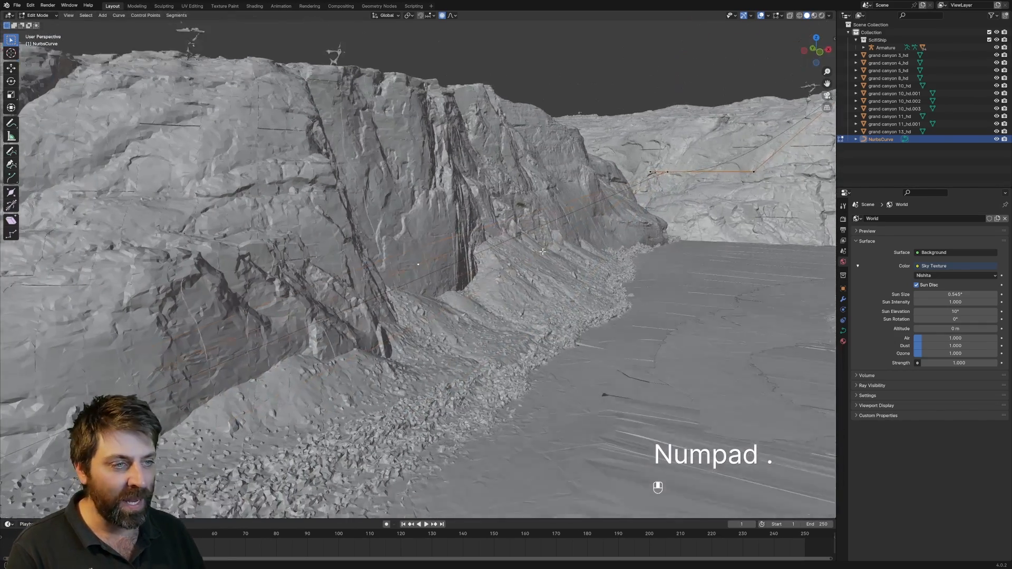
Adjust the heights of the curve's control points beyond the bend along Z, raising the far ones, and leave Edit Mode
{"action": "key", "text": "g"}
{"action": "key", "text": "z"}
{"action": "left_click", "coordinate": [589, 334]}
{"action": "key", "text": "g"}
{"action": "key", "text": "z"}
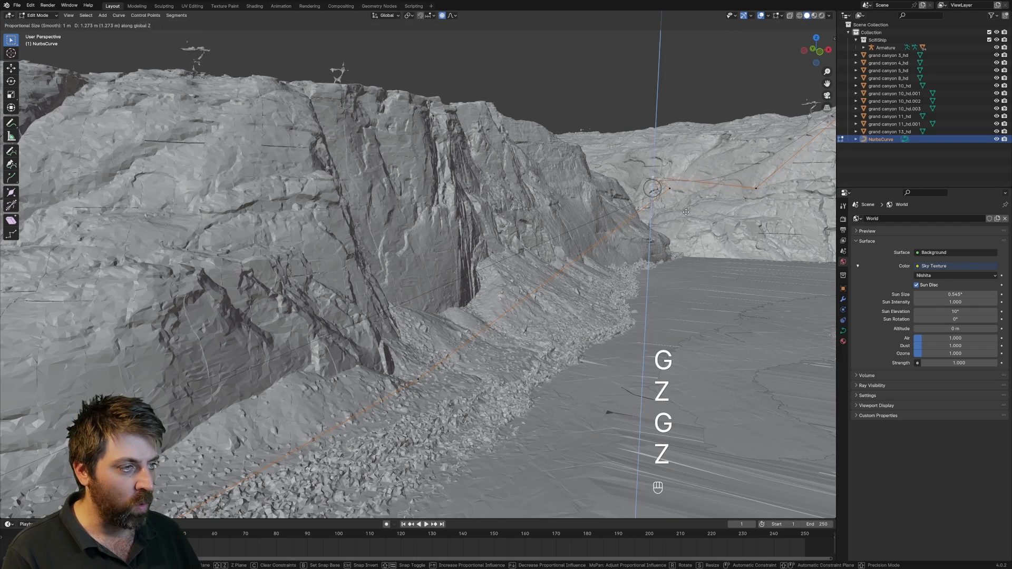
{"action": "left_click", "coordinate": [694, 200]}
{"action": "left_click", "coordinate": [757, 190]}
{"action": "key", "text": "g"}
{"action": "key", "text": "z"}
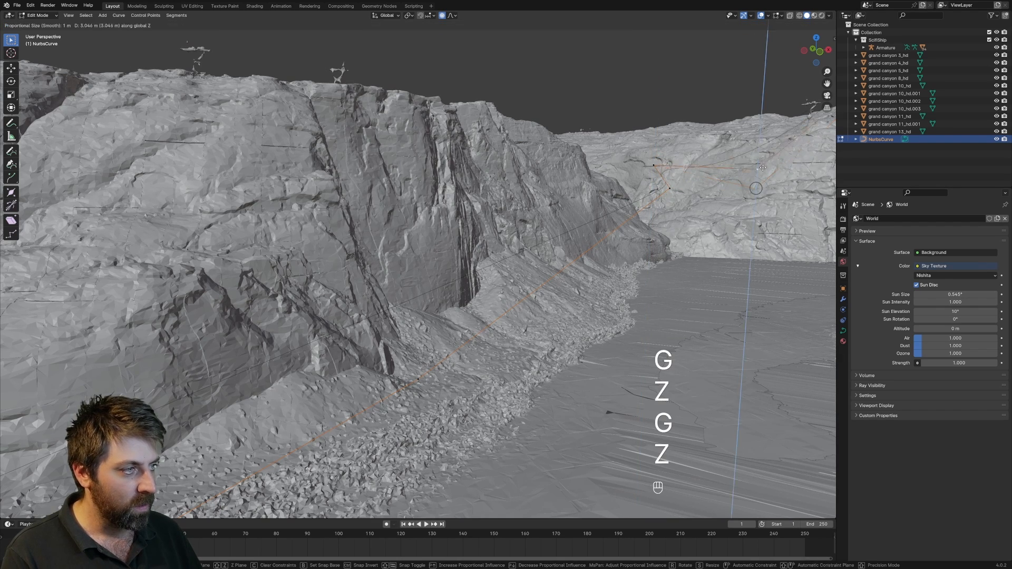
{"action": "left_click", "coordinate": [759, 151]}
{"action": "middle_click_drag", "start_coordinate": [699, 253], "coordinate": [762, 215]}
{"action": "scroll", "coordinate": [635, 346], "scroll_direction": "down", "scroll_amount": 4}
{"action": "key", "text": "Tab"}
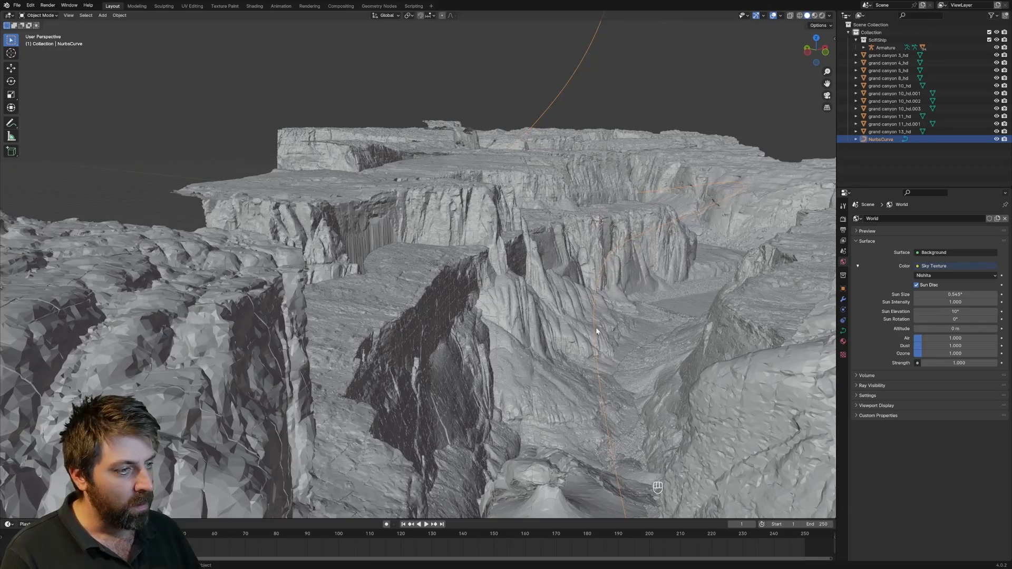
Check the scene in wireframe, select the ship's Armature and return the viewport to solid shading
{"action": "scroll", "coordinate": [596, 331], "scroll_direction": "down", "scroll_amount": 7}
{"action": "middle_click_drag", "start_coordinate": [597, 331], "coordinate": [602, 375]}
{"action": "scroll", "coordinate": [527, 348], "scroll_direction": "up", "scroll_amount": 3}
{"action": "middle_click_drag", "start_coordinate": [493, 337], "coordinate": [521, 322], "text": "shift"}
{"action": "key", "text": "z"}
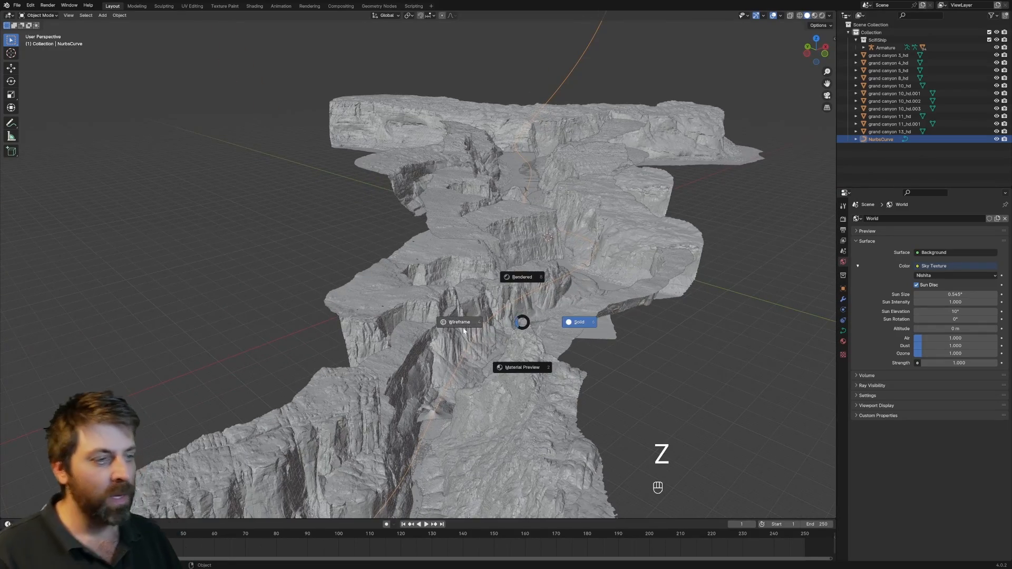
{"action": "left_click", "coordinate": [463, 329]}
{"action": "left_click", "coordinate": [886, 47]}
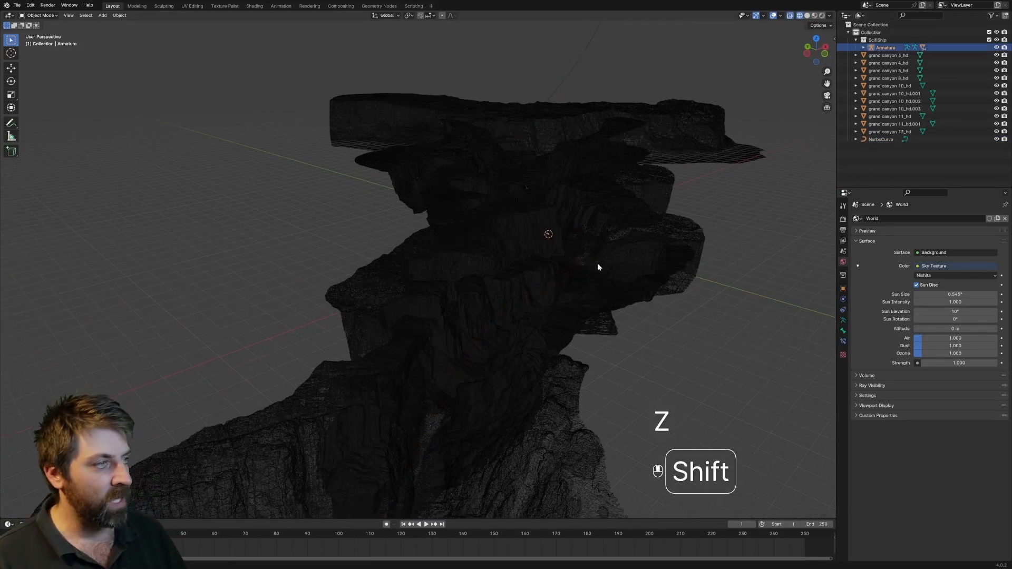
{"action": "middle_click_drag", "start_coordinate": [598, 264], "coordinate": [623, 212], "text": "shift"}
{"action": "key", "text": "z"}
{"action": "left_click", "coordinate": [679, 212]}
{"action": "scroll", "coordinate": [612, 246], "scroll_direction": "down", "scroll_amount": 2}
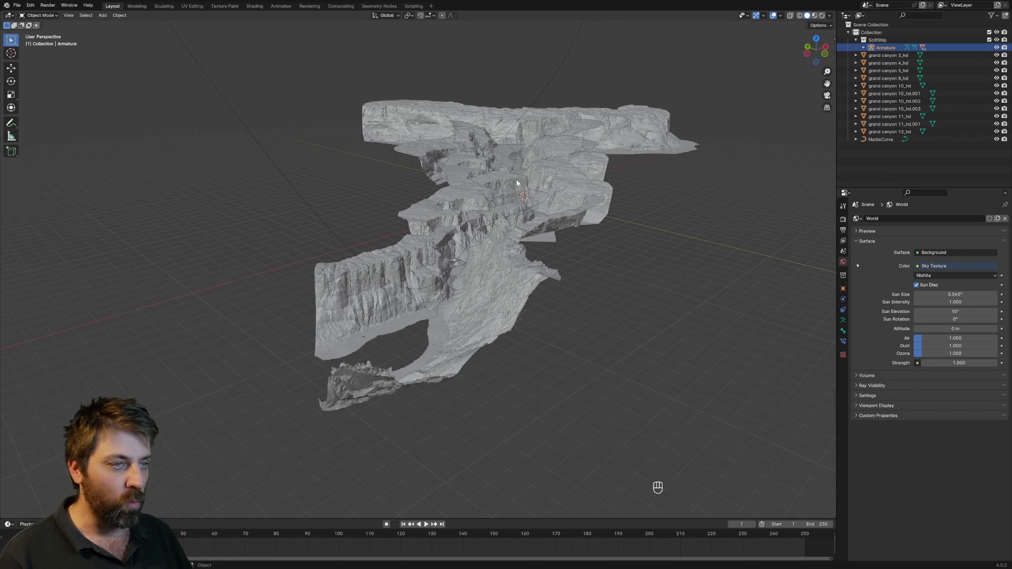
Add a Follow Path constraint to the Armature with NurbsCurve as its target and animate the path
{"action": "left_click", "coordinate": [844, 311]}
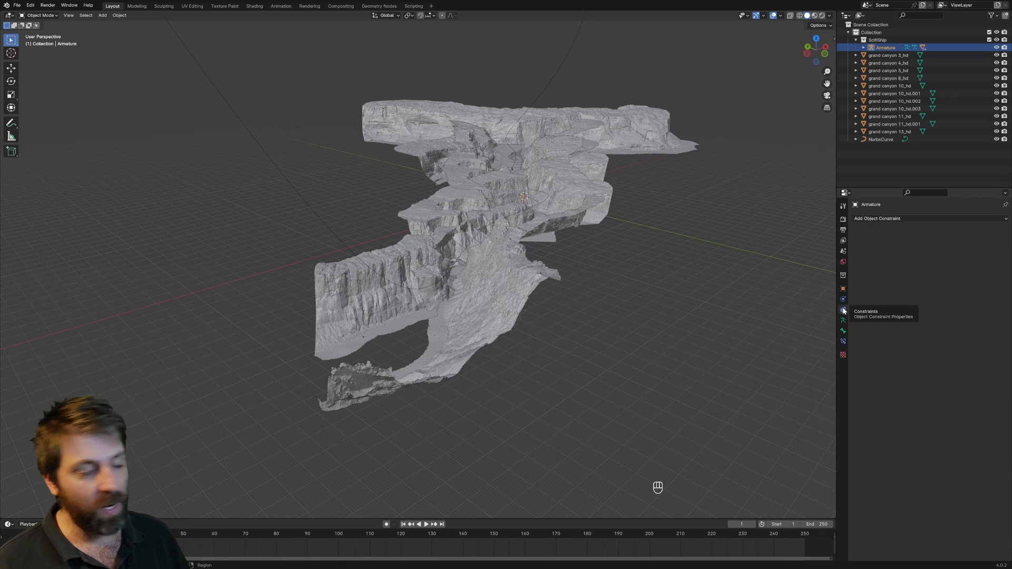
{"action": "left_click", "coordinate": [946, 218]}
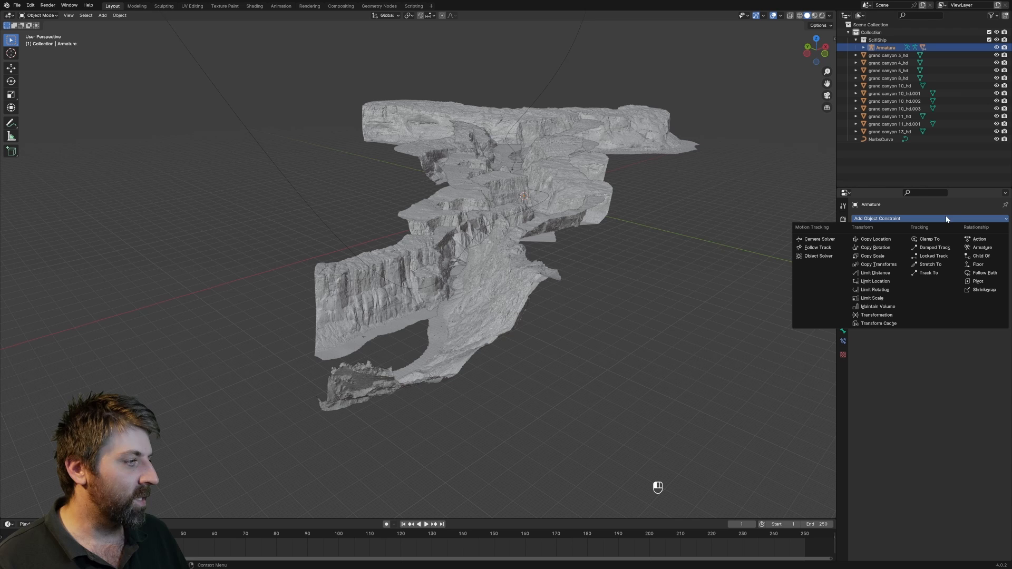
{"action": "left_click", "coordinate": [984, 272]}
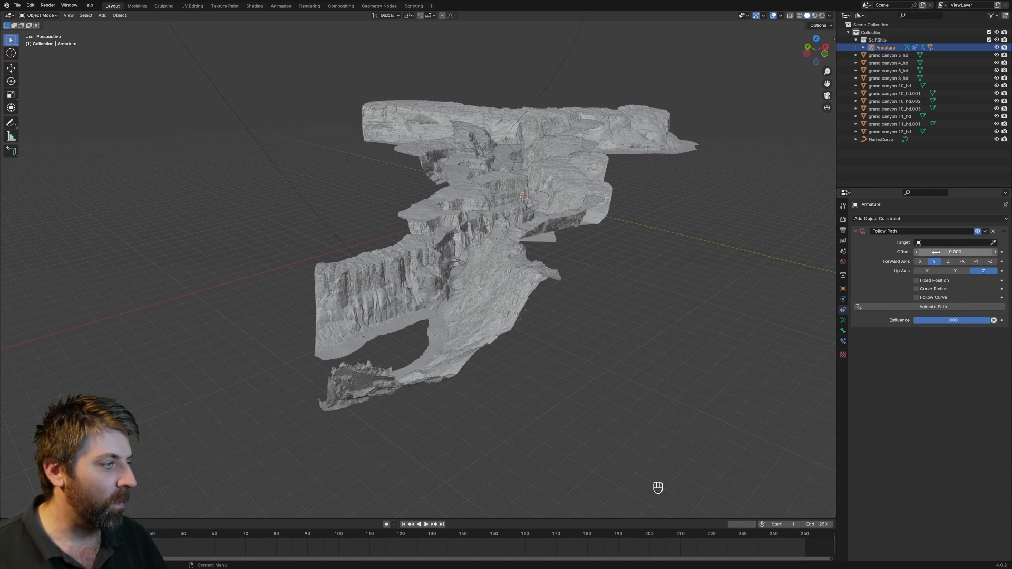
{"action": "left_click", "coordinate": [980, 242]}
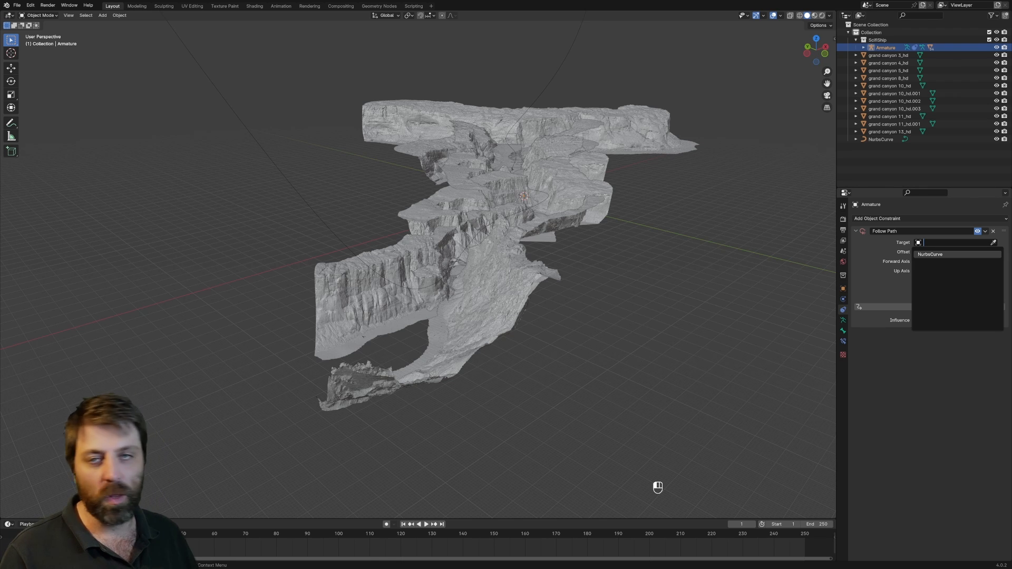
{"action": "left_click", "coordinate": [943, 254]}
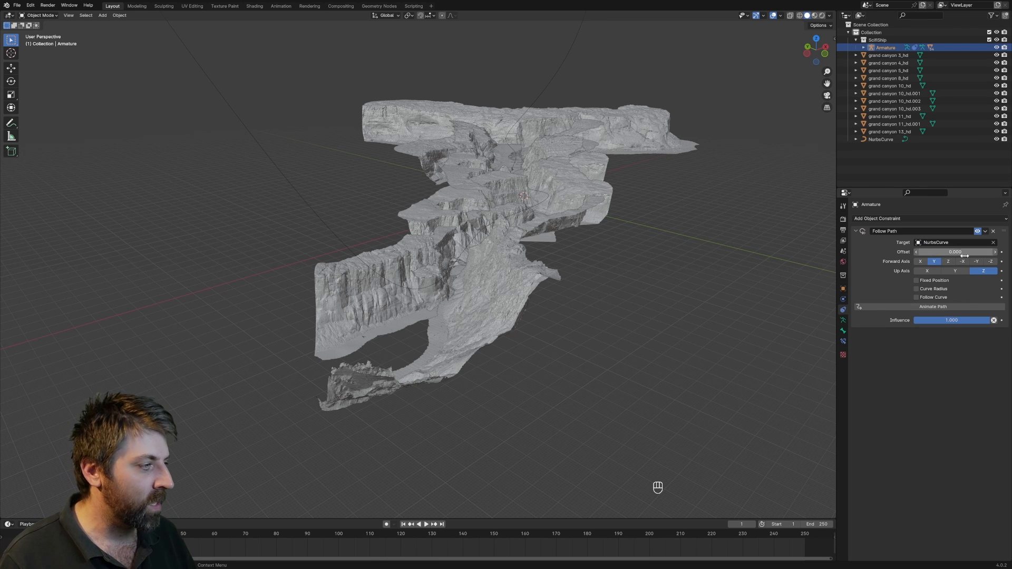
{"action": "left_click", "coordinate": [954, 308]}
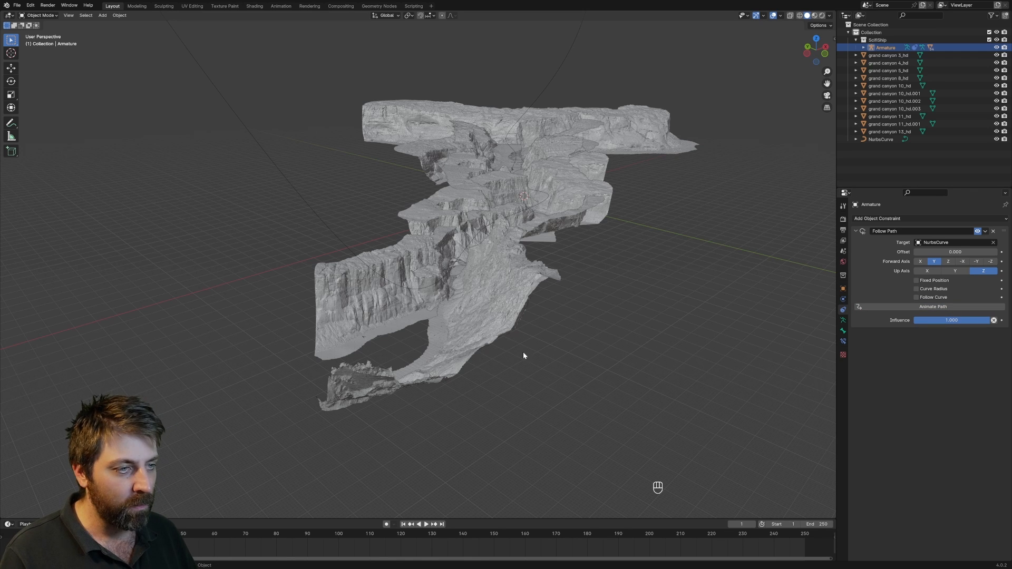
Play back the flight, select the NURBS curve and set its path animation to 400 frames
{"action": "key", "text": "space"}
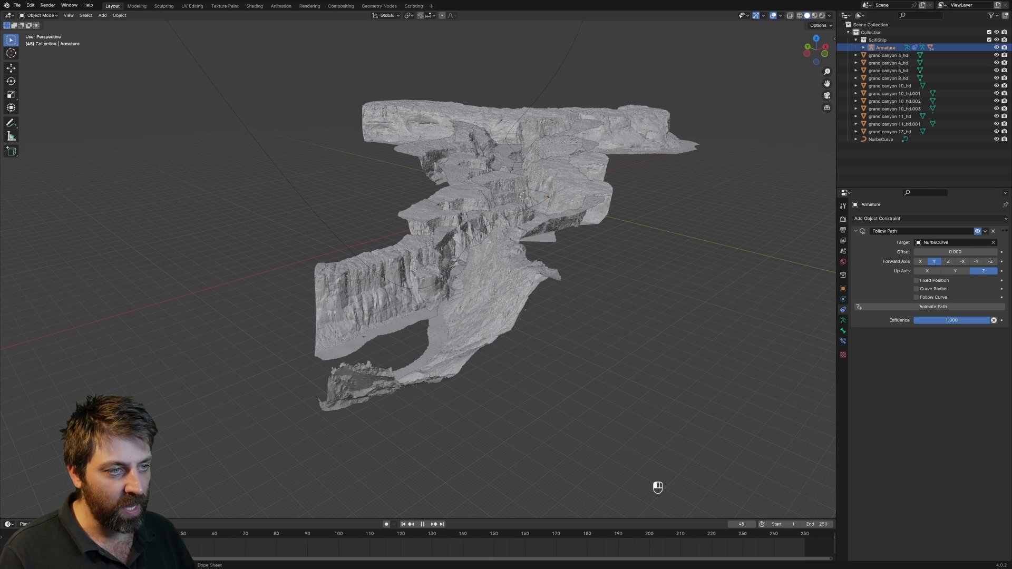
{"action": "left_click", "coordinate": [32, 534]}
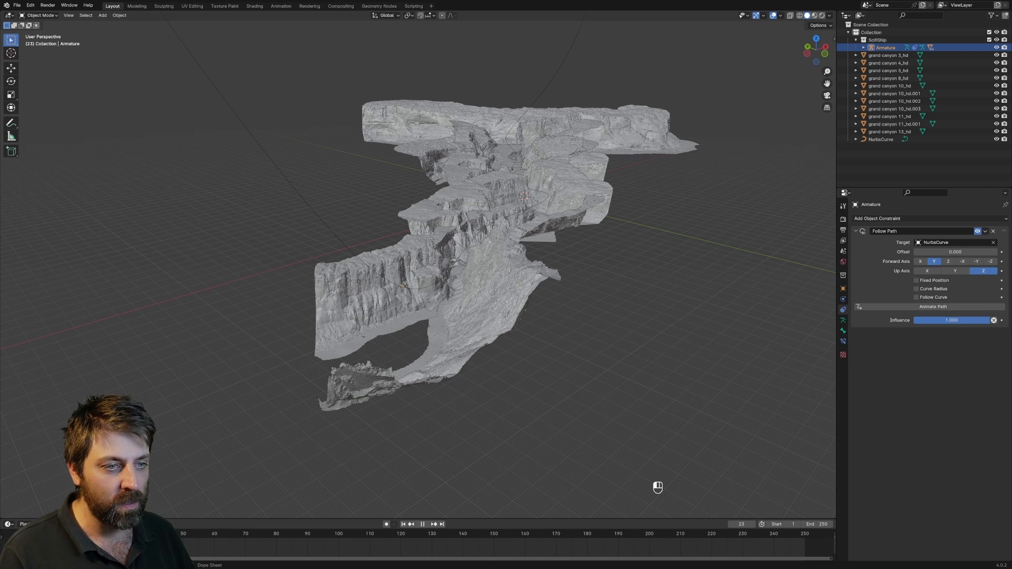
{"action": "left_click", "coordinate": [267, 162]}
{"action": "left_click", "coordinate": [843, 331]}
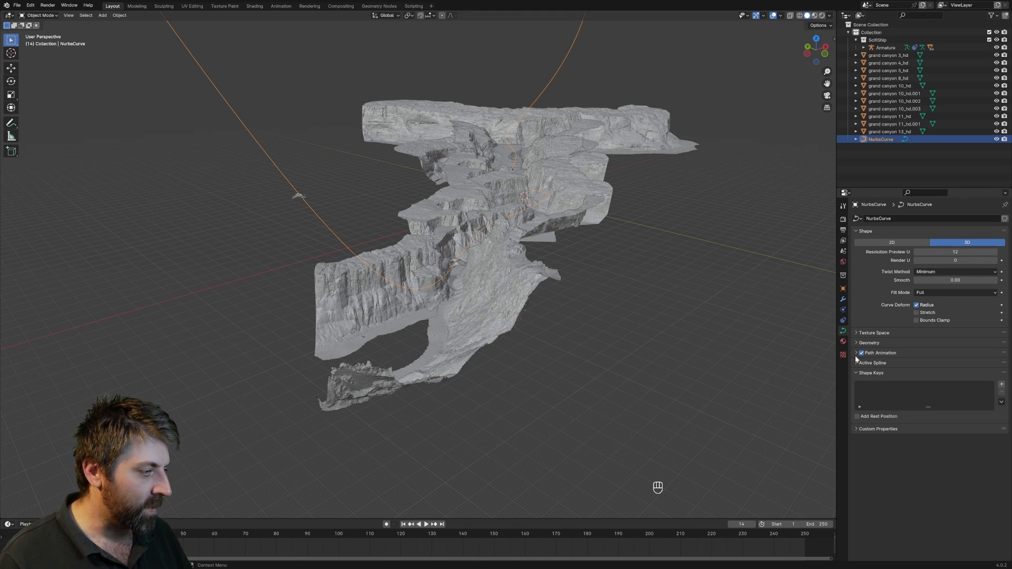
{"action": "left_click", "coordinate": [855, 354]}
{"action": "left_click", "coordinate": [920, 365]}
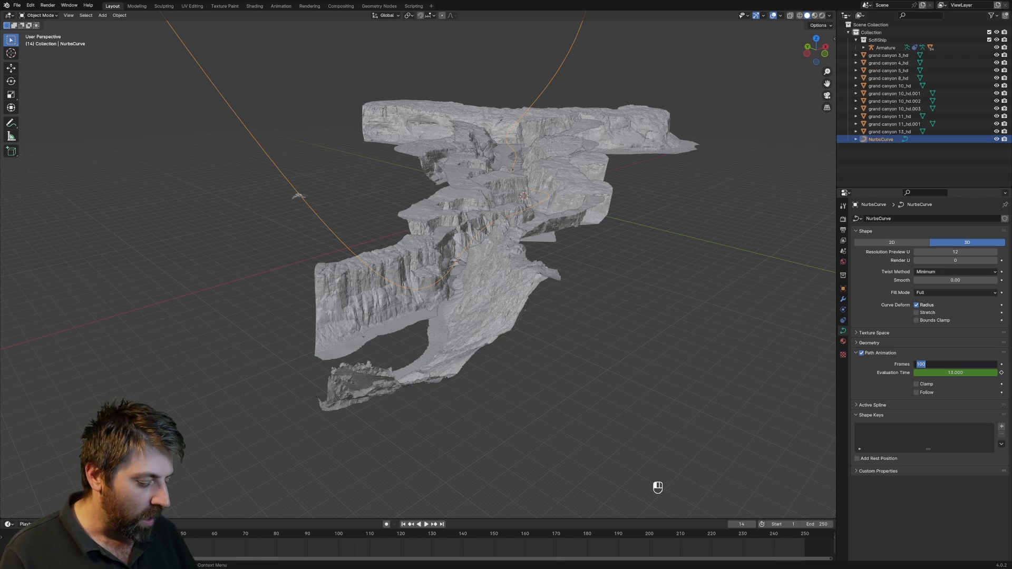
{"action": "type", "text": "400"}
{"action": "key", "text": "Return"}
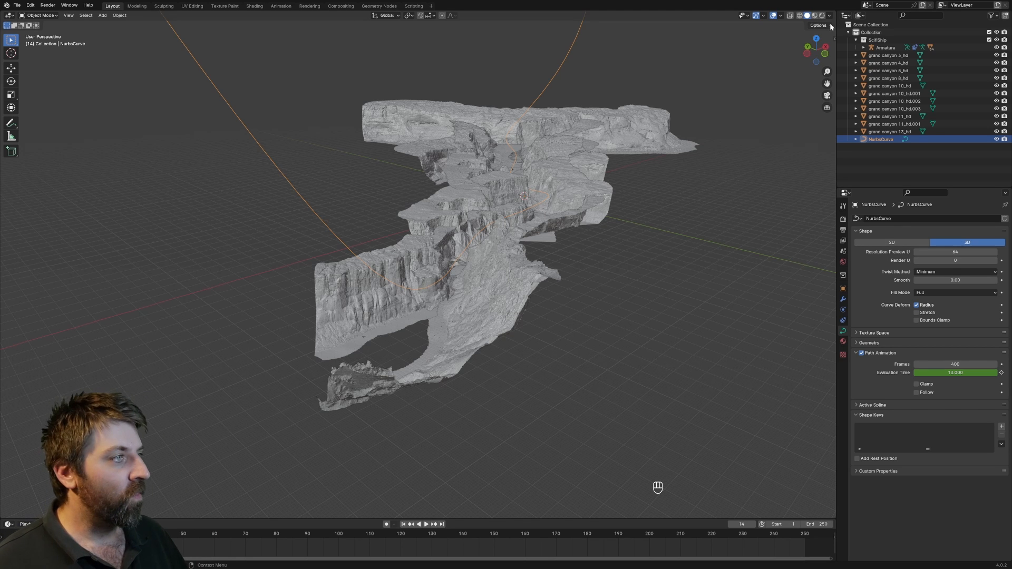
Replay the flight, scrub to frame 56 and examine the ship's orientation above the canyon entrance
{"action": "scroll", "coordinate": [445, 232], "scroll_direction": "down", "scroll_amount": 3}
{"action": "scroll", "coordinate": [445, 232], "scroll_direction": "up", "scroll_amount": 3}
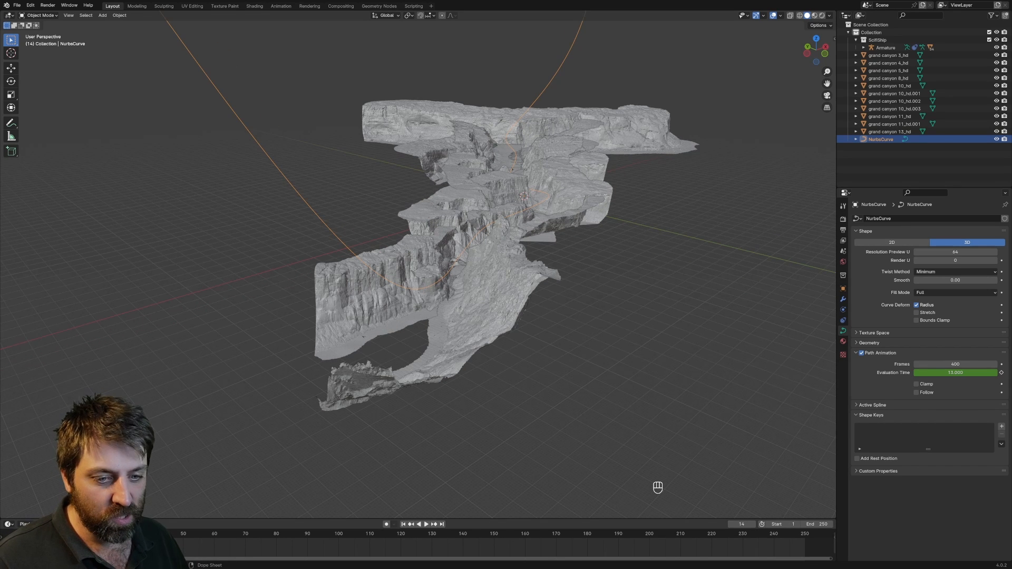
{"action": "key", "text": "space"}
{"action": "left_click_drag", "start_coordinate": [106, 535], "coordinate": [201, 535]}
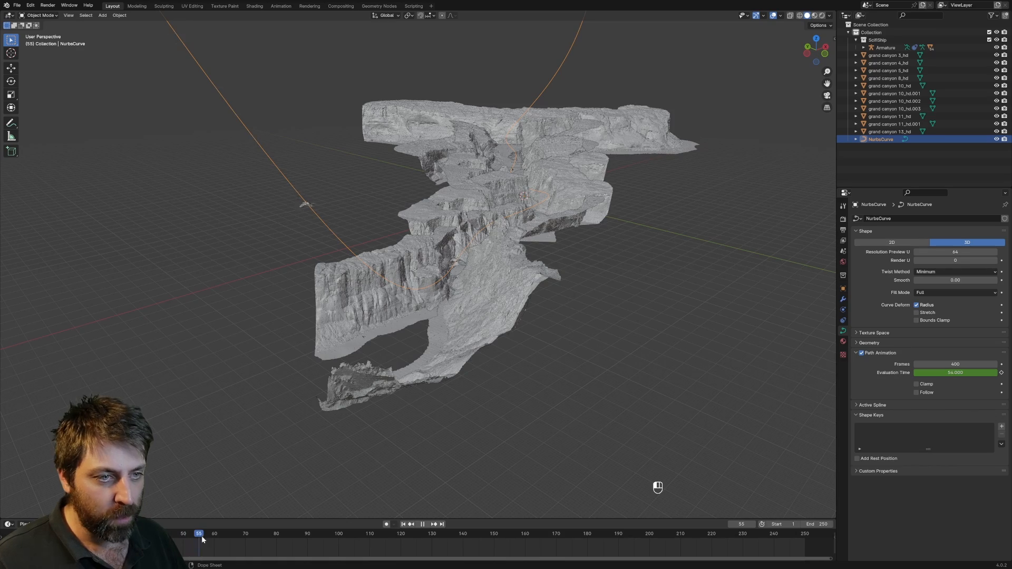
{"action": "scroll", "coordinate": [203, 533], "scroll_direction": "up", "scroll_amount": 1}
{"action": "scroll", "coordinate": [237, 421], "scroll_direction": "up", "scroll_amount": 3}
{"action": "middle_click_drag", "start_coordinate": [274, 290], "coordinate": [398, 343], "text": "shift"}
{"action": "scroll", "coordinate": [480, 345], "scroll_direction": "down", "scroll_amount": 1}
{"action": "middle_click_drag", "start_coordinate": [481, 347], "coordinate": [438, 315], "text": "shift"}
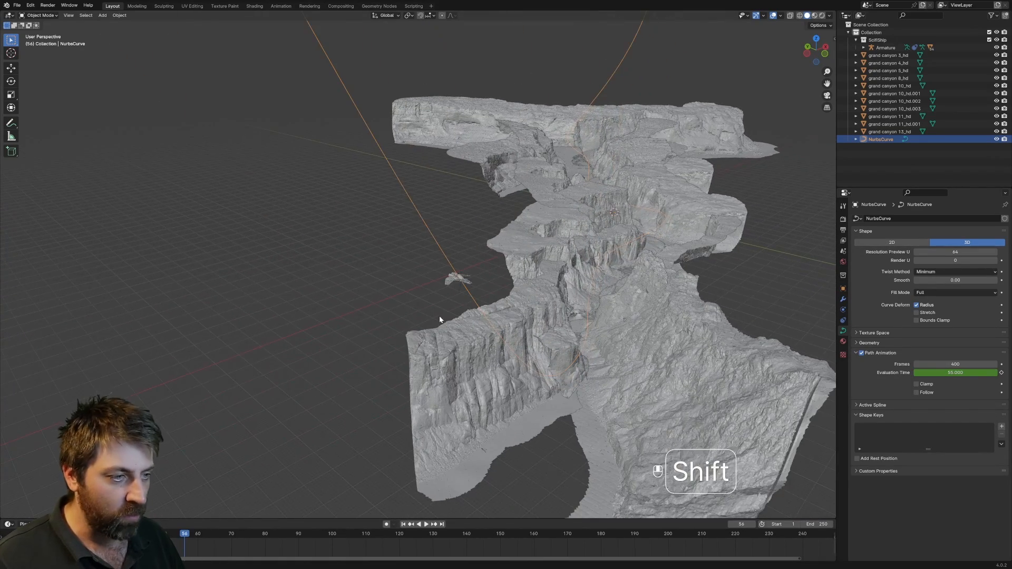
Select the ship's Armature, enable Follow Curve in its Follow Path constraint and set the forward axis to -Y
{"action": "left_click", "coordinate": [460, 299]}
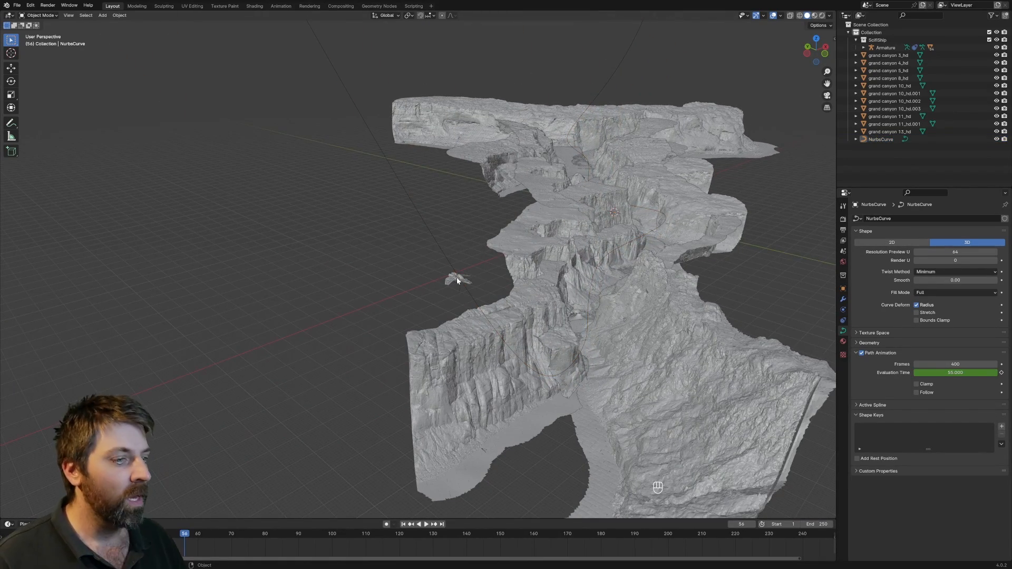
{"action": "left_click", "coordinate": [457, 278]}
{"action": "left_click", "coordinate": [884, 48]}
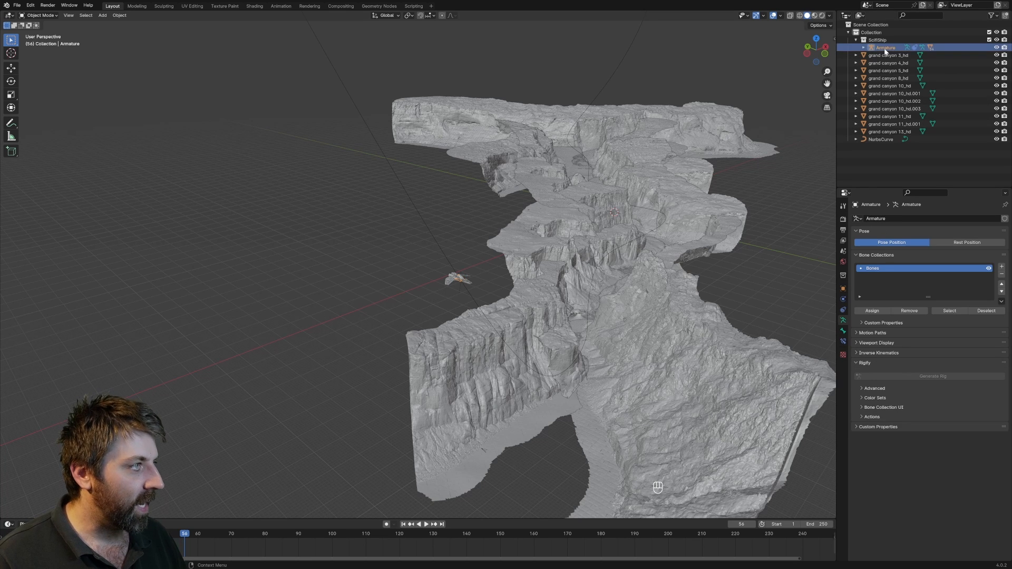
{"action": "left_click", "coordinate": [843, 311]}
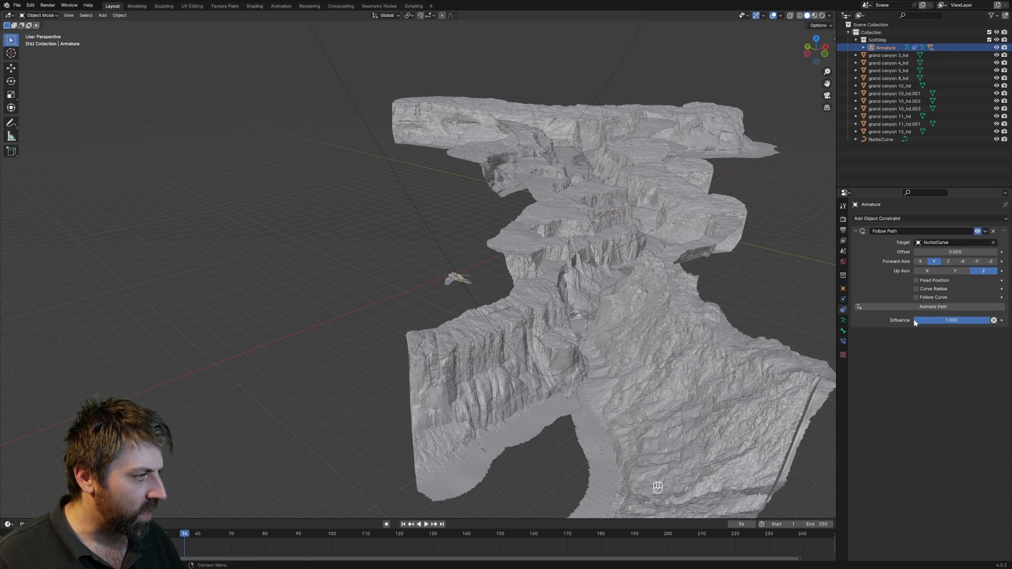
{"action": "left_click", "coordinate": [916, 297]}
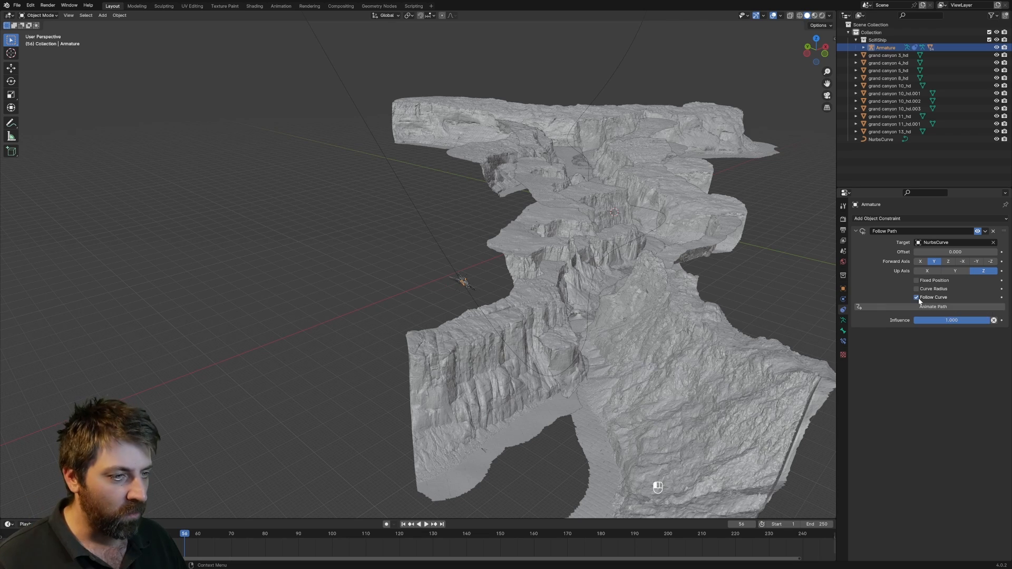
{"action": "scroll", "coordinate": [479, 328], "scroll_direction": "up", "scroll_amount": 2}
{"action": "middle_click_drag", "start_coordinate": [532, 318], "coordinate": [527, 311], "text": "shift"}
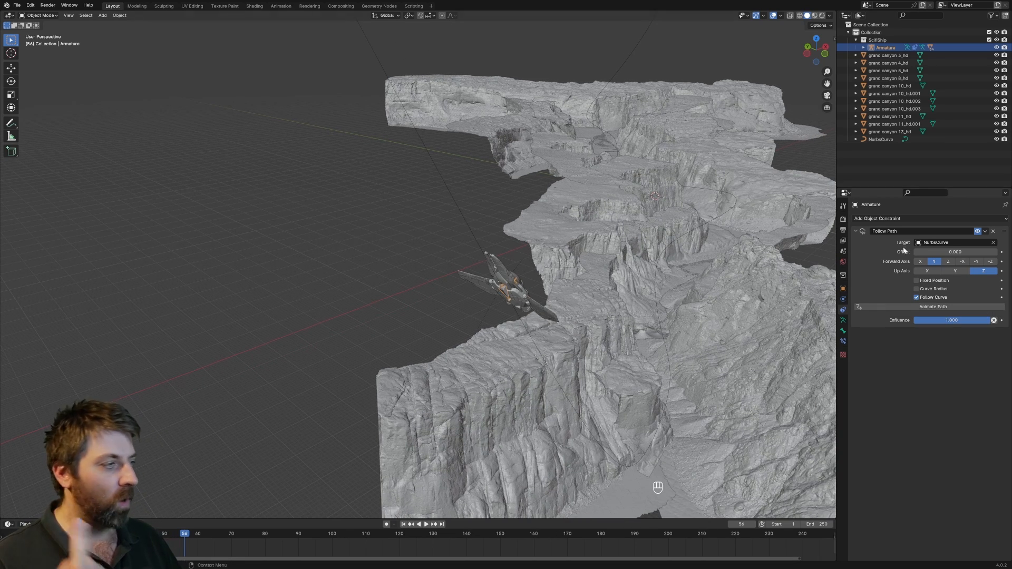
{"action": "left_click", "coordinate": [977, 262]}
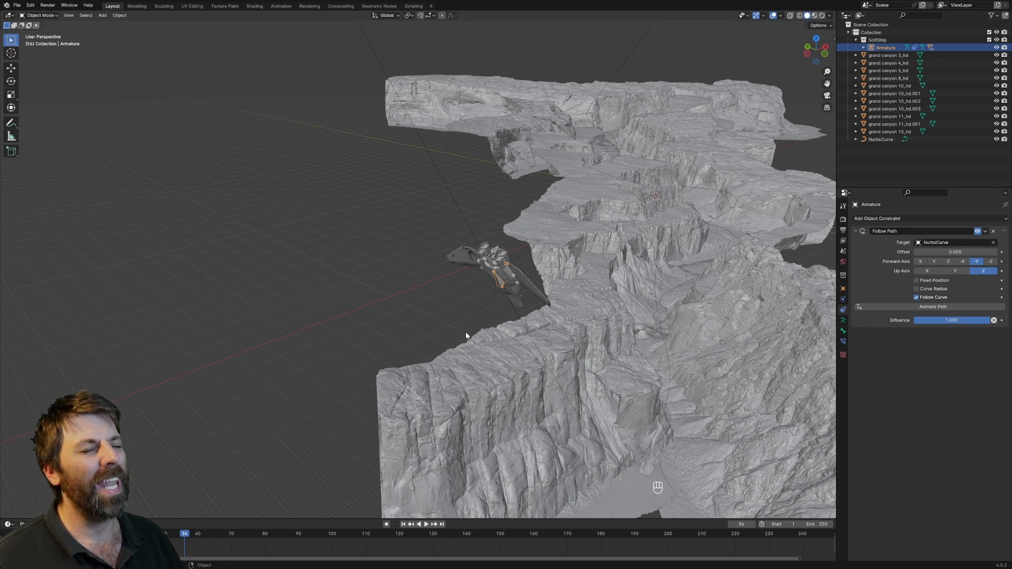
Add a camera to the scene, make it the active camera and look through it
{"action": "scroll", "coordinate": [377, 389], "scroll_direction": "down", "scroll_amount": 6}
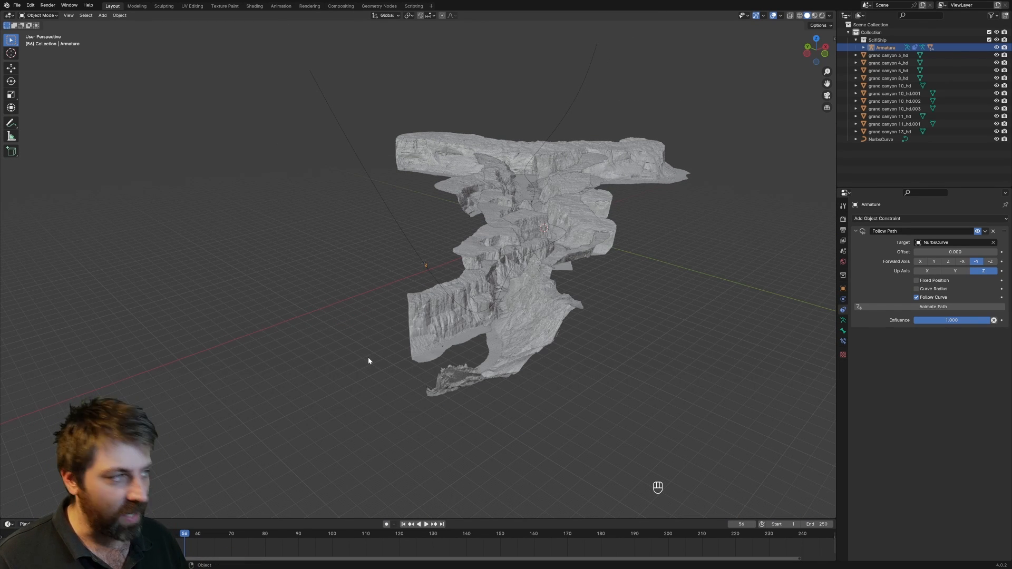
{"action": "key", "text": "shift+a"}
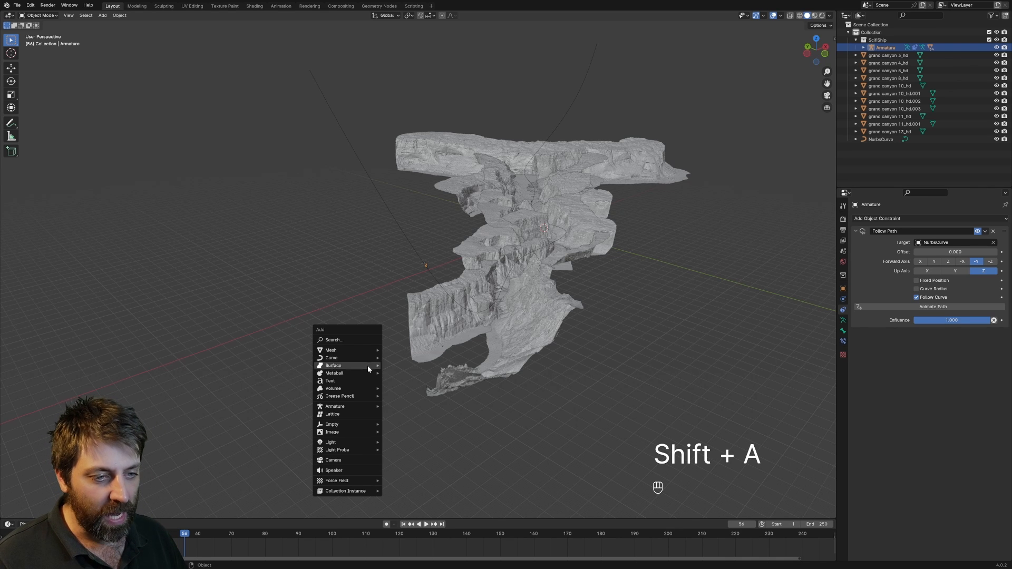
{"action": "left_click", "coordinate": [347, 461]}
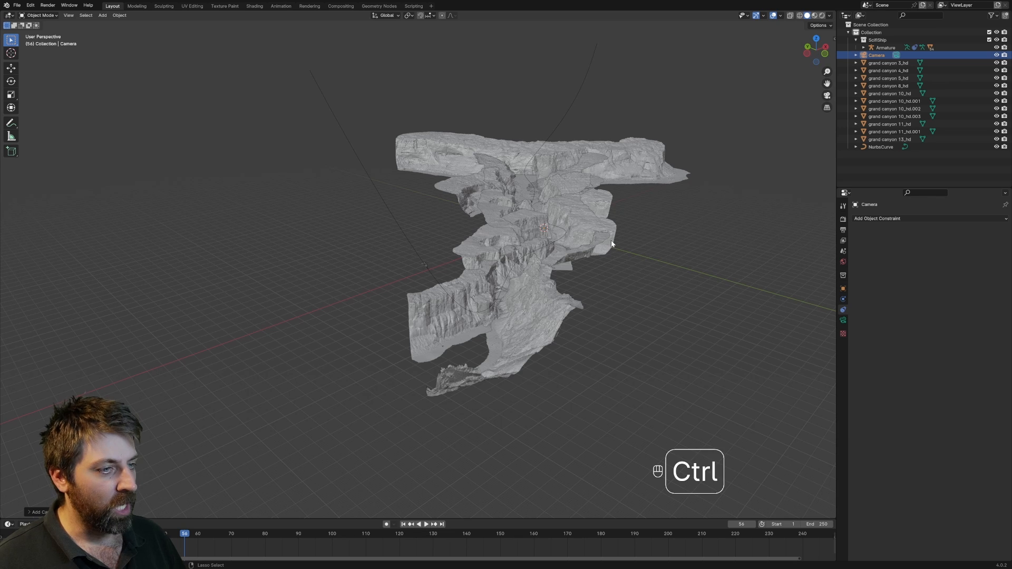
{"action": "key", "text": "ctrl+KP_0"}
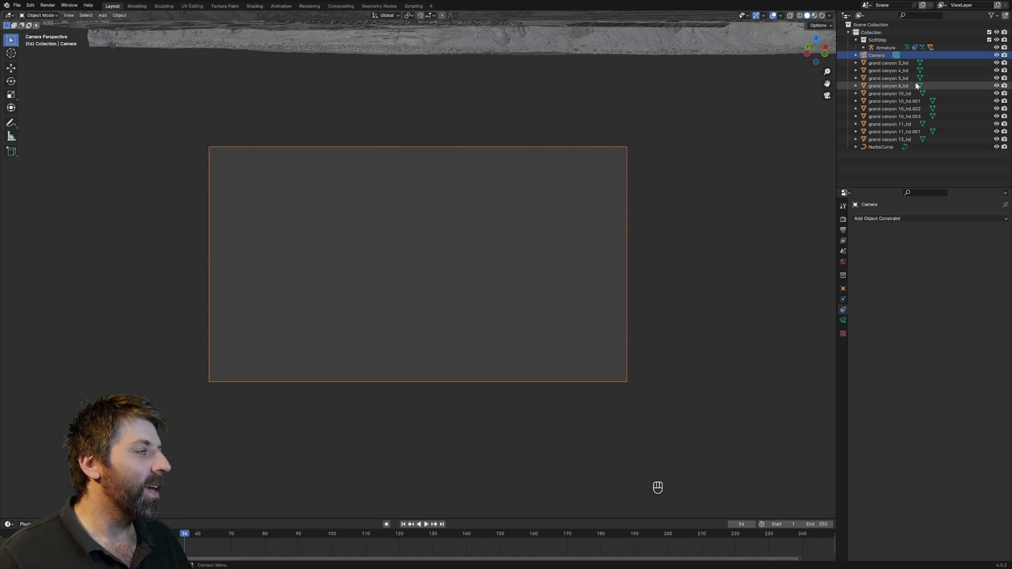
Add a Child Of constraint to the camera, targeting the Armature's Root bone, and clear its inverse
{"action": "left_click", "coordinate": [890, 219]}
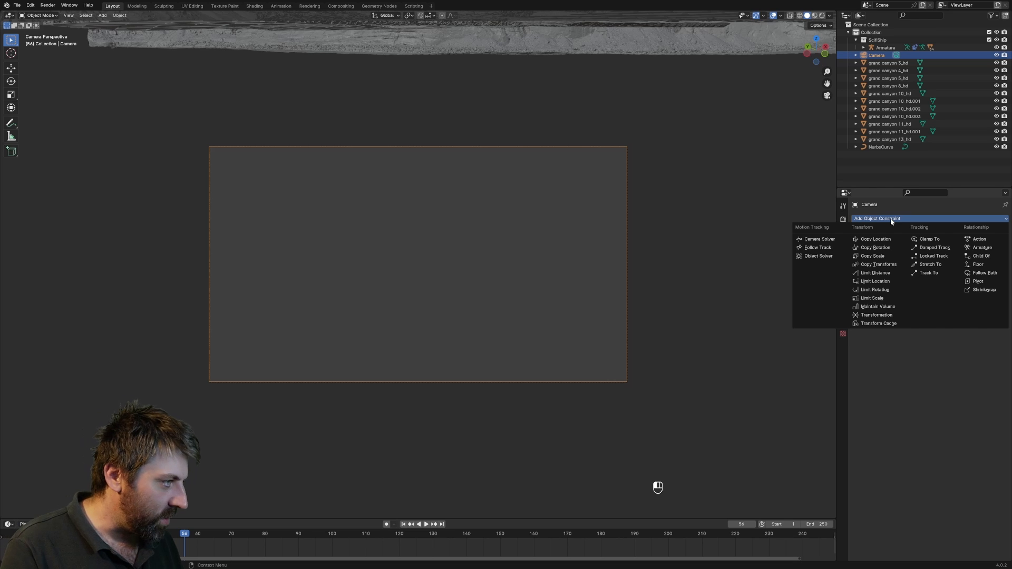
{"action": "left_click", "coordinate": [982, 256]}
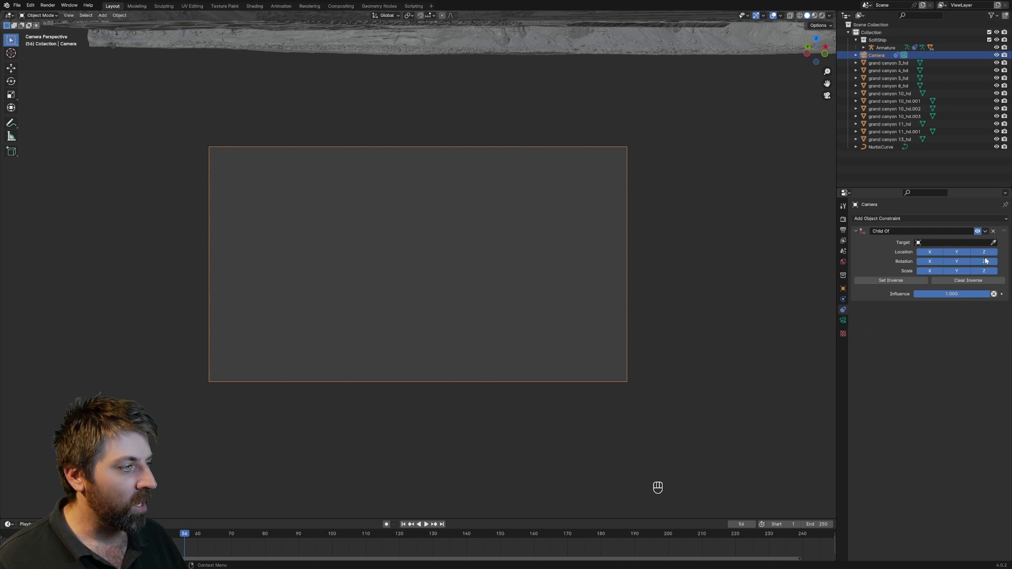
{"action": "left_click", "coordinate": [935, 244]}
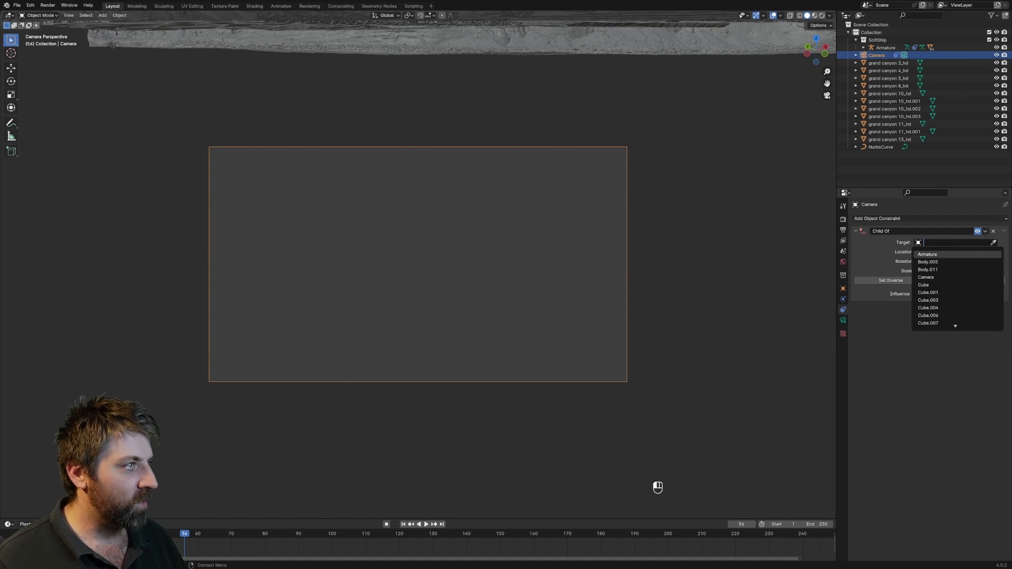
{"action": "left_click", "coordinate": [928, 254]}
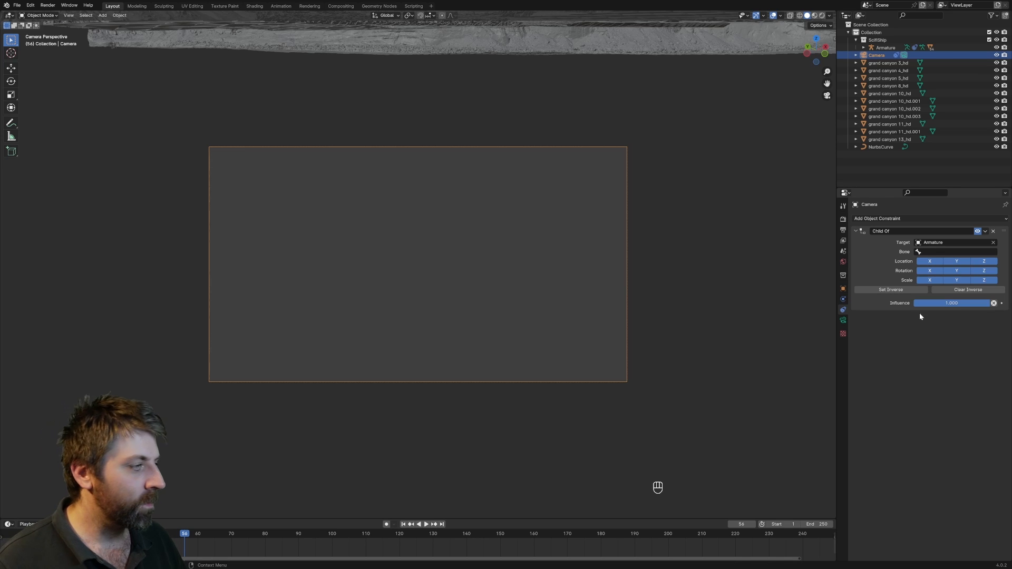
{"action": "left_click", "coordinate": [932, 251]}
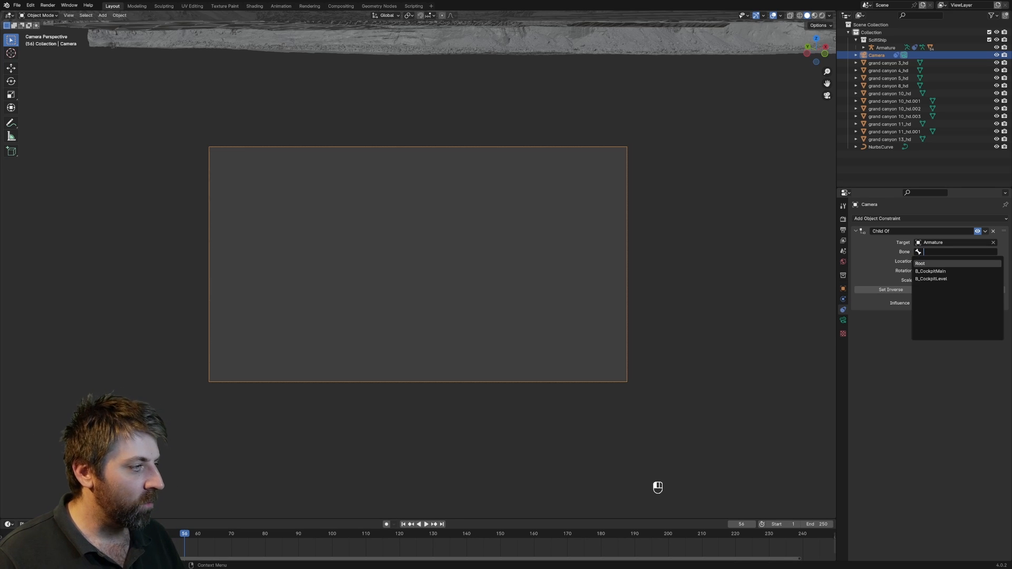
{"action": "left_click", "coordinate": [931, 267]}
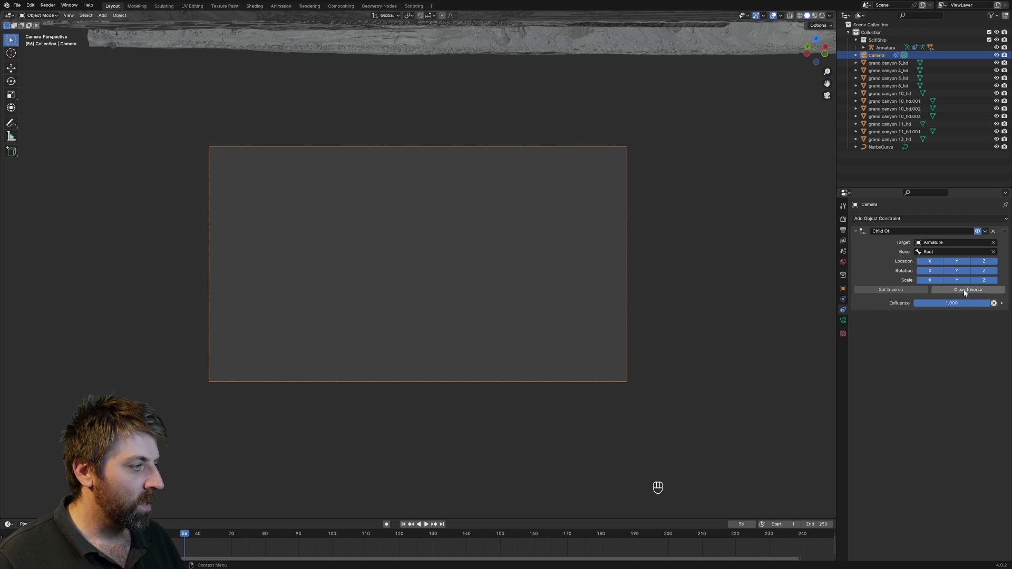
{"action": "left_click", "coordinate": [965, 290]}
Move the camera back along its local Z axis until the ship fits into the camera frame
{"action": "scroll", "coordinate": [557, 273], "scroll_direction": "down", "scroll_amount": 3}
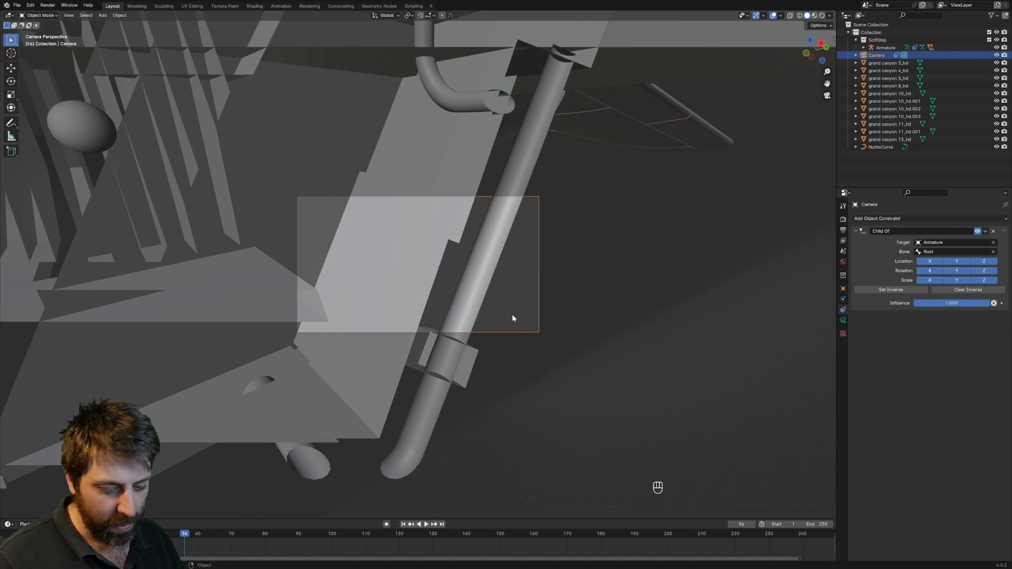
{"action": "key", "text": "g"}
{"action": "key", "text": "z"}
{"action": "key", "text": "z"}
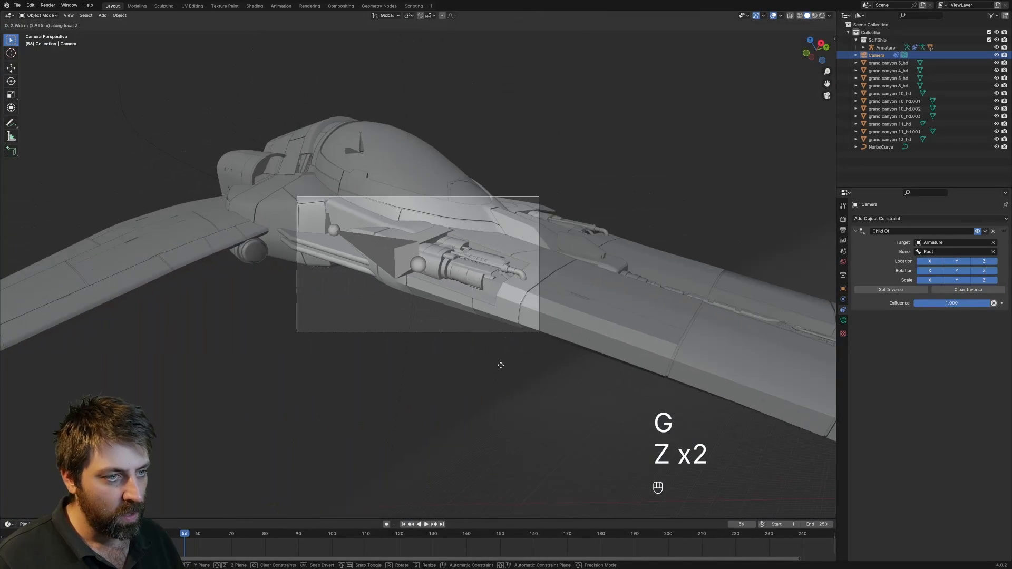
{"action": "left_click", "coordinate": [509, 396]}
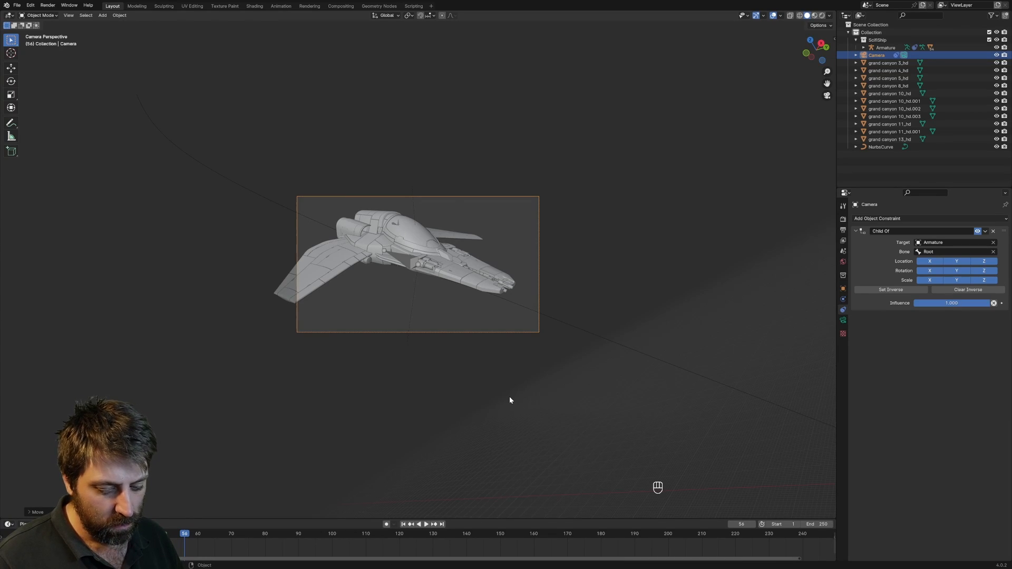
In top view, move the camera behind the ship and rotate it toward the ship
{"action": "key", "text": "KP_7"}
{"action": "scroll", "coordinate": [475, 397], "scroll_direction": "down", "scroll_amount": 2}
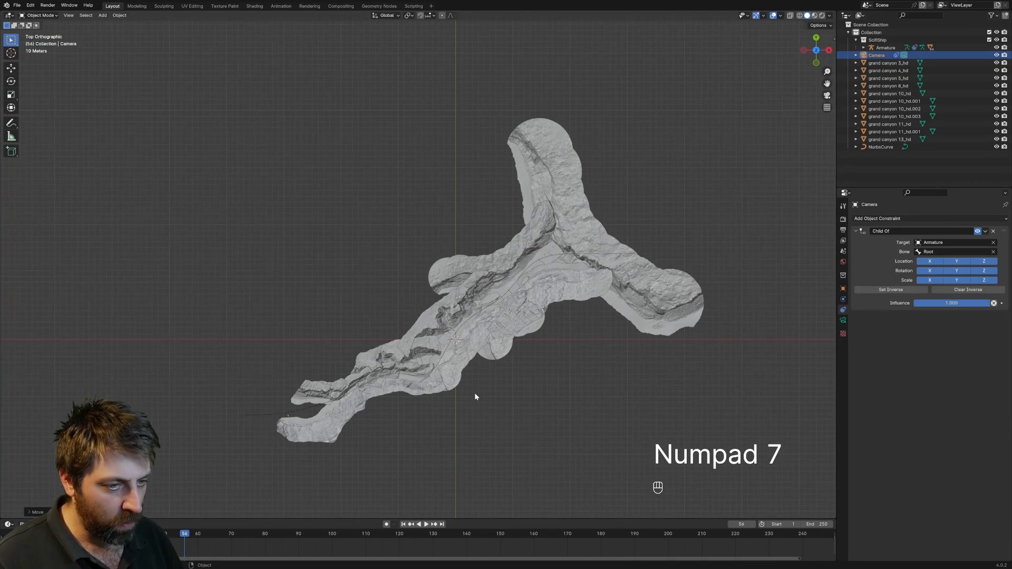
{"action": "key", "text": "KP_Decimal"}
{"action": "scroll", "coordinate": [547, 374], "scroll_direction": "down", "scroll_amount": 4}
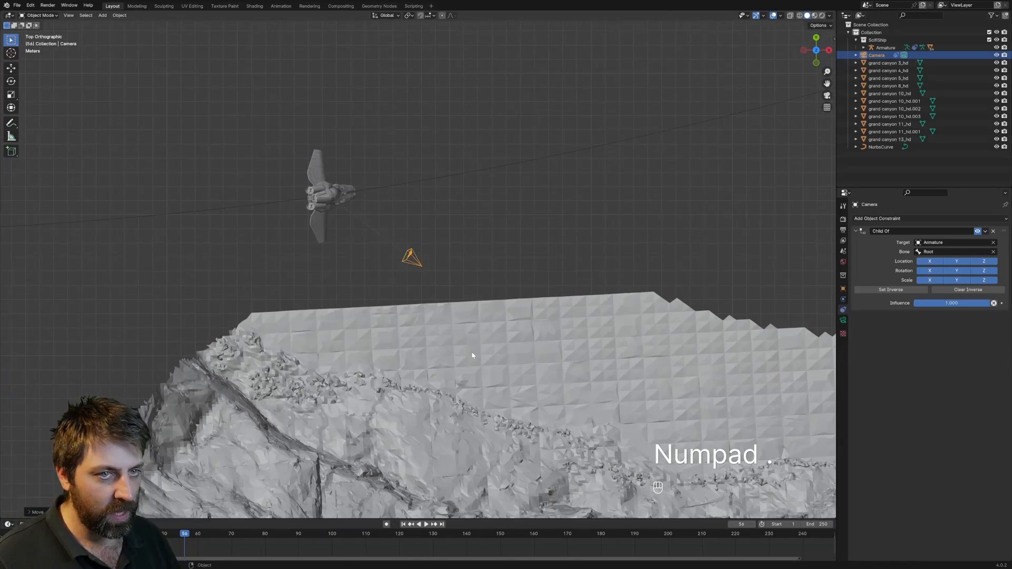
{"action": "key", "text": "g"}
{"action": "key", "text": "r"}
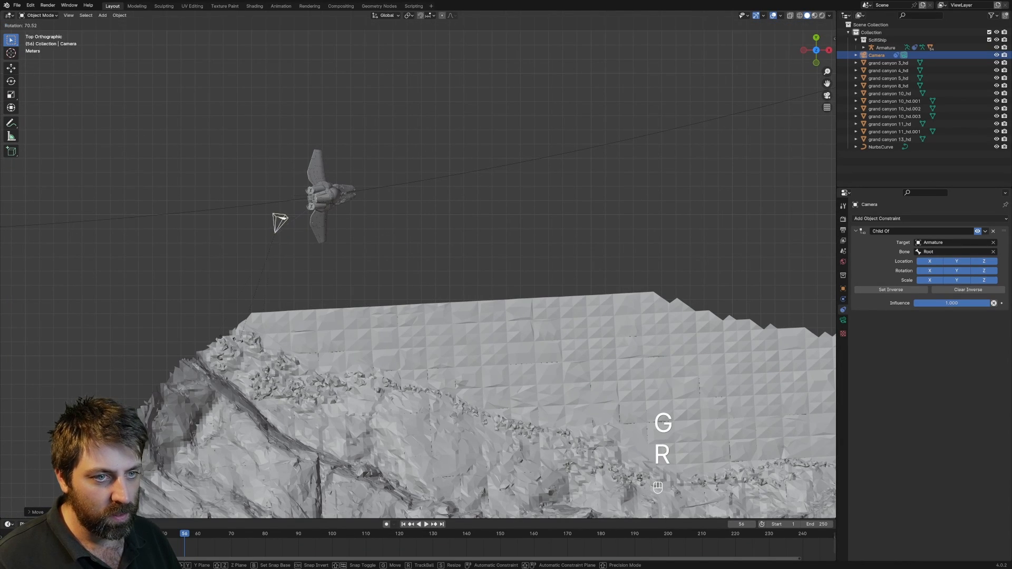
{"action": "left_click", "coordinate": [193, 304]}
Looking through the camera, move it and rotate it freely to frame the ship's rear with the canyon ahead
{"action": "key", "text": "KP_0"}
{"action": "key", "text": "g"}
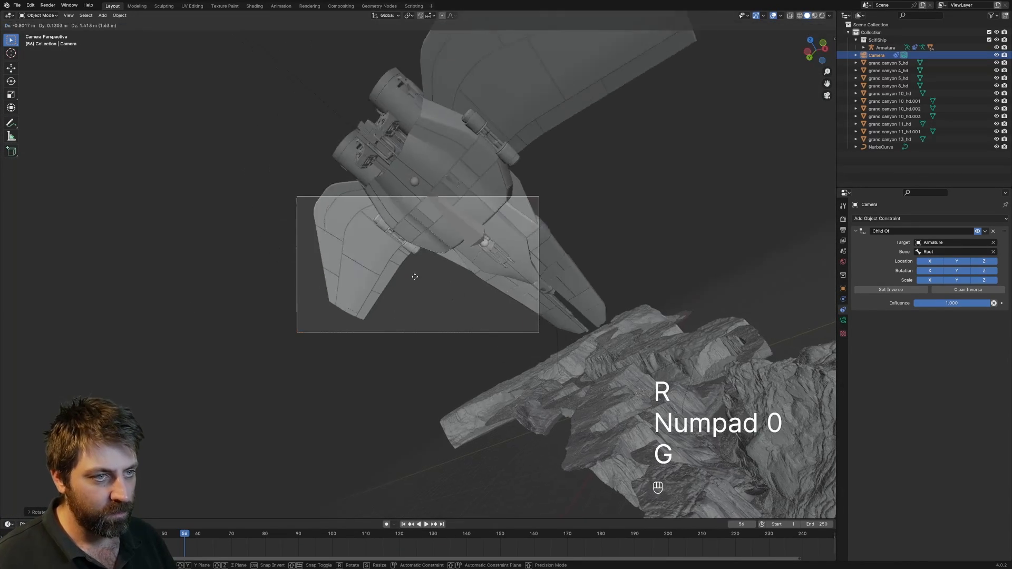
{"action": "left_click", "coordinate": [36, 416]}
{"action": "key", "text": "r"}
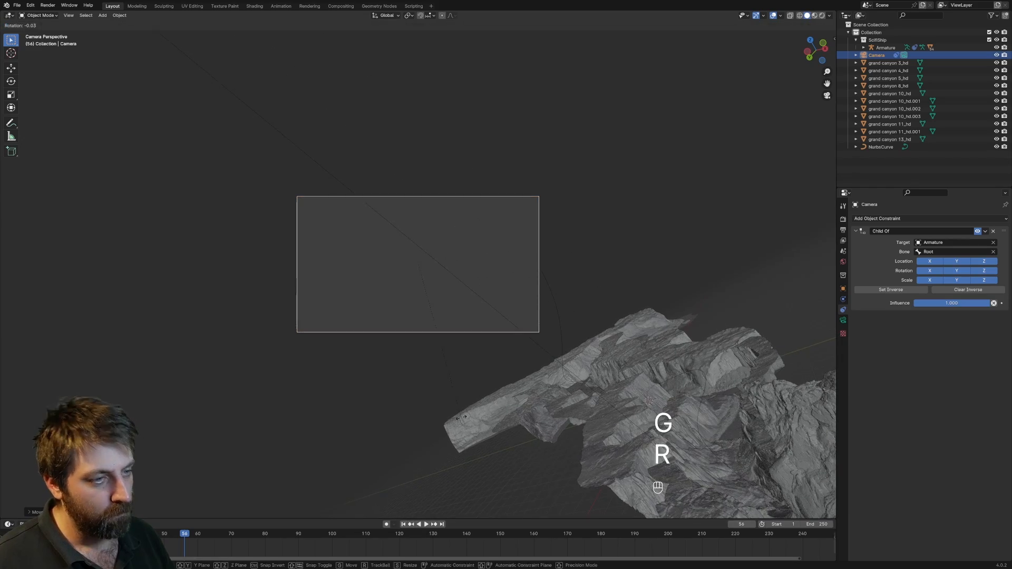
{"action": "key", "text": "r"}
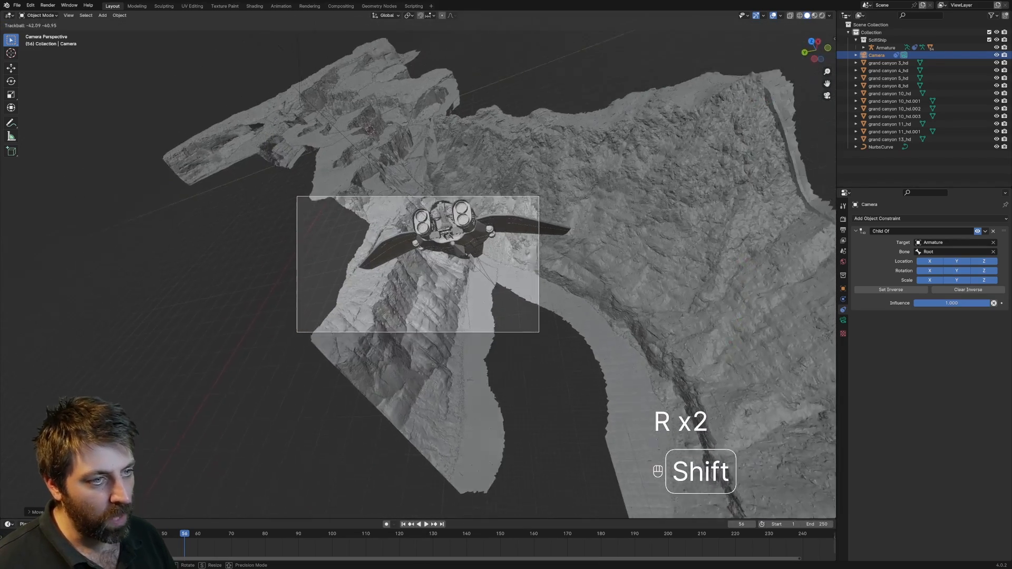
{"action": "left_click", "coordinate": [914, 418]}
{"action": "key", "text": "r"}
{"action": "left_click", "coordinate": [616, 386]}
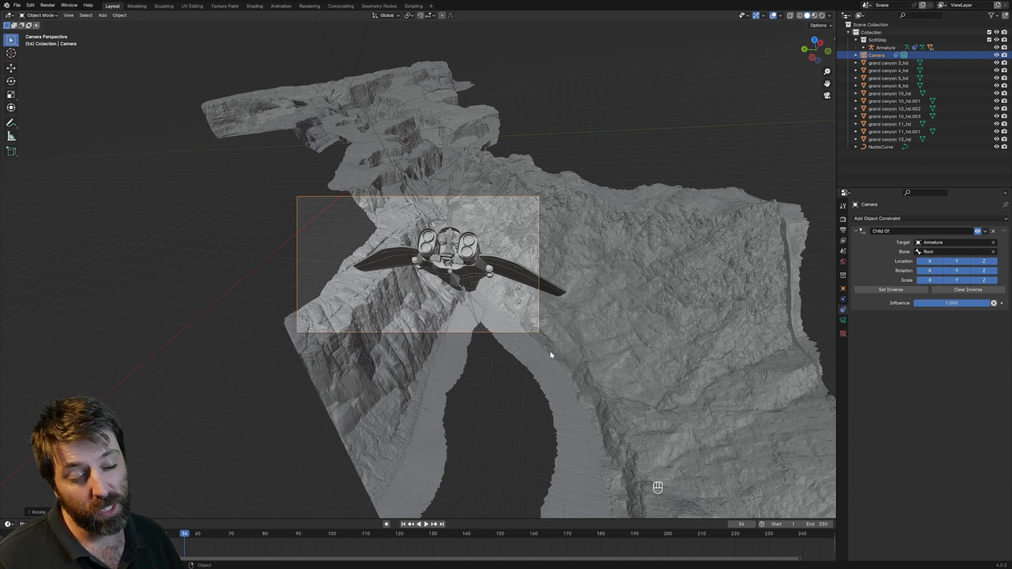
Remove the camera's Child Of constraint and clear its rotation and location
{"action": "left_click", "coordinate": [994, 232]}
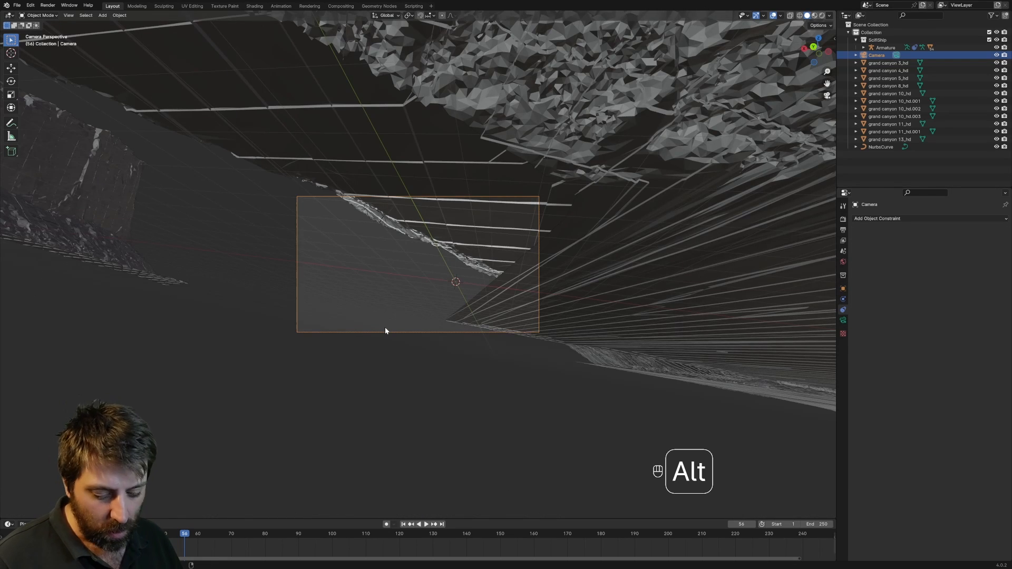
{"action": "key", "text": "alt+r"}
{"action": "key", "text": "alt+g"}
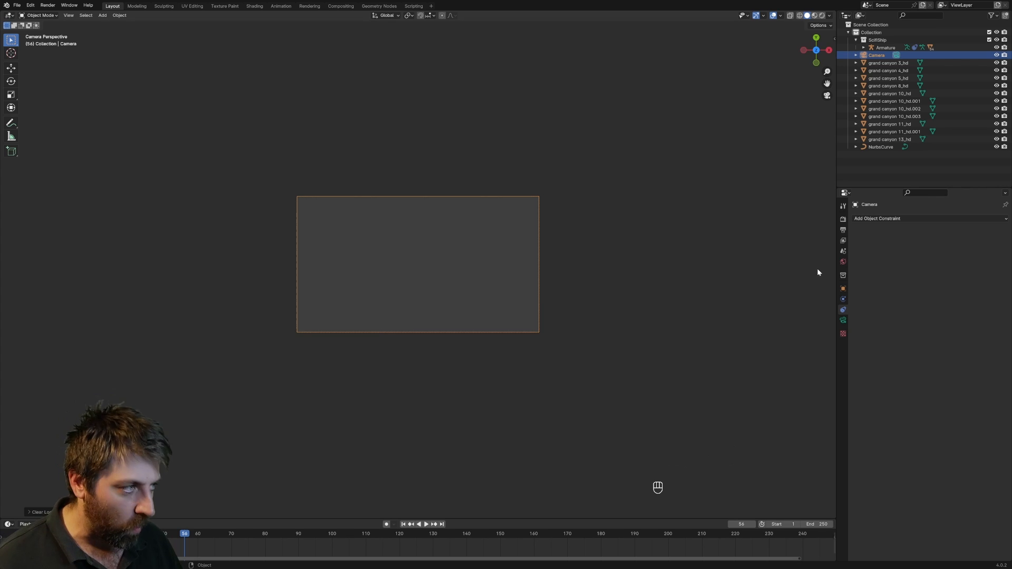
Add a Follow Path constraint to the camera with NurbsCurve as target and an offset of 10
{"action": "left_click", "coordinate": [874, 220]}
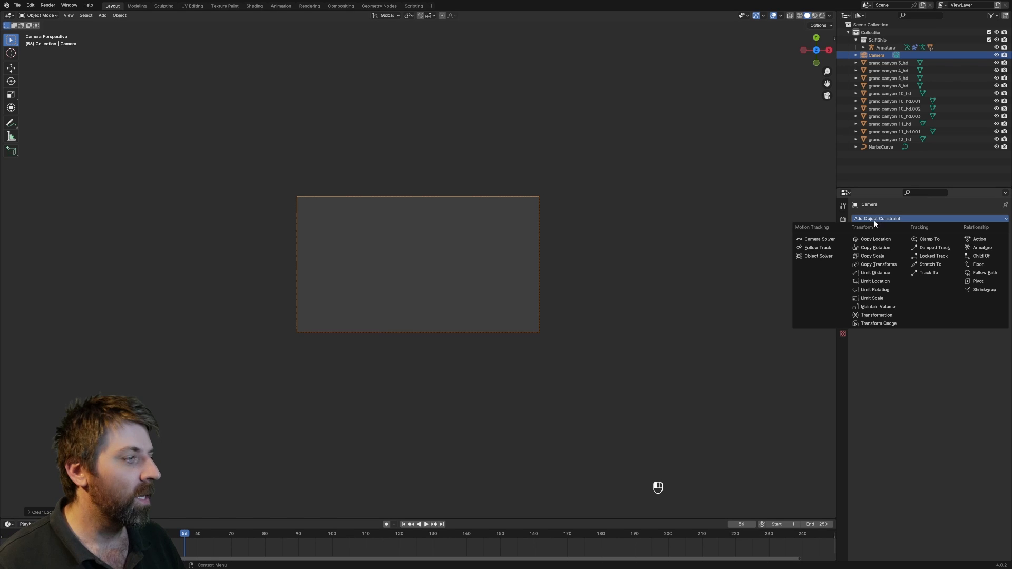
{"action": "left_click", "coordinate": [985, 272]}
{"action": "left_click", "coordinate": [955, 243]}
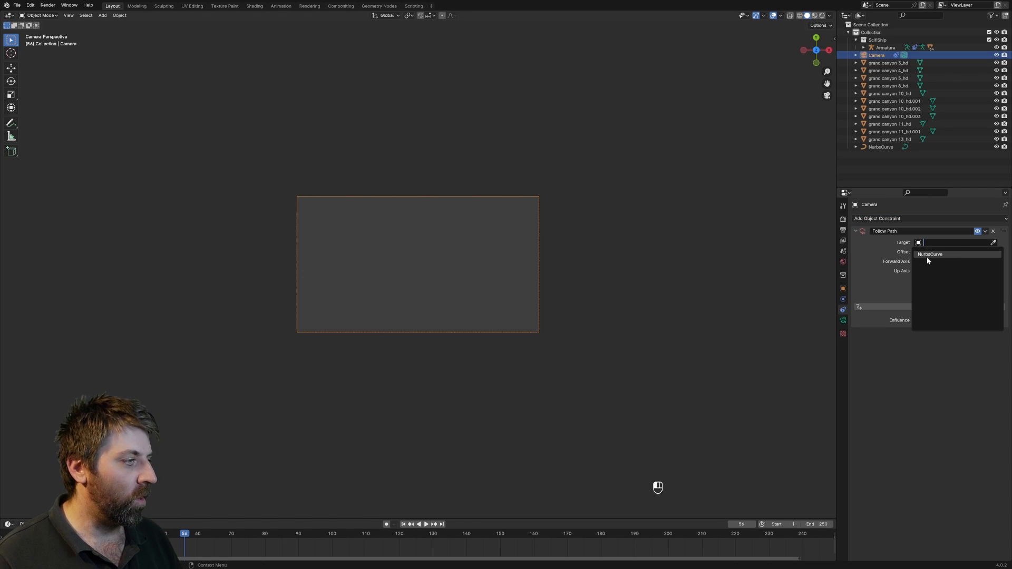
{"action": "left_click", "coordinate": [926, 257]}
{"action": "left_click", "coordinate": [956, 251]}
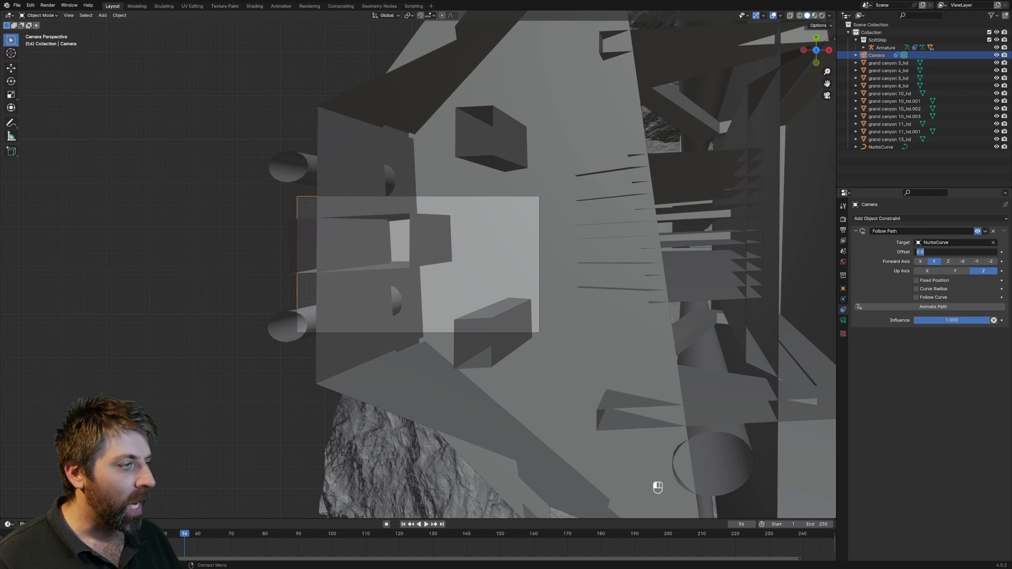
{"action": "key", "text": "Return"}
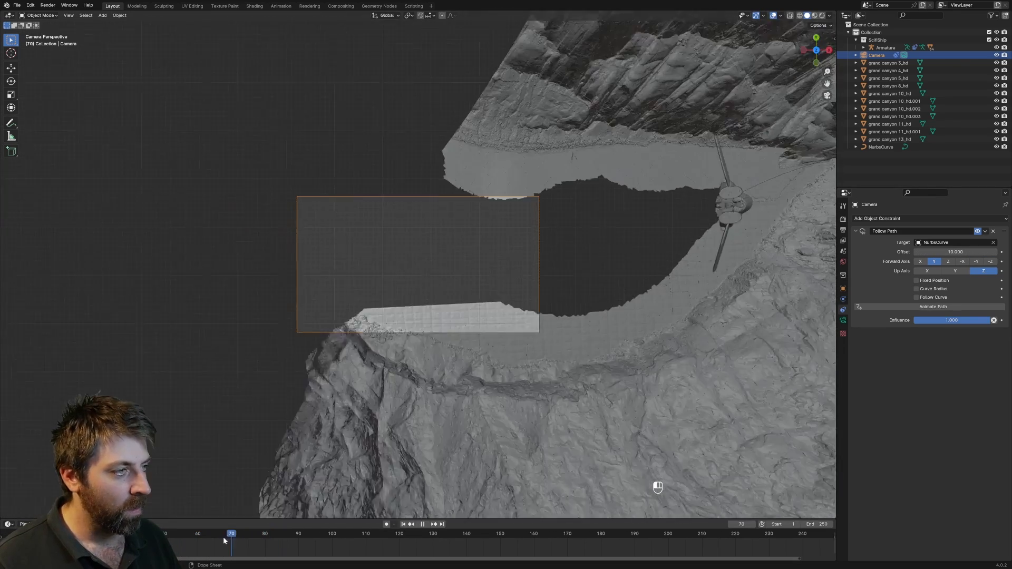
At frame 62, enable Follow Curve in the camera's Follow Path constraint and set the forward axis to -Y
{"action": "left_click_drag", "start_coordinate": [224, 537], "coordinate": [205, 538]}
{"action": "left_click", "coordinate": [916, 298]}
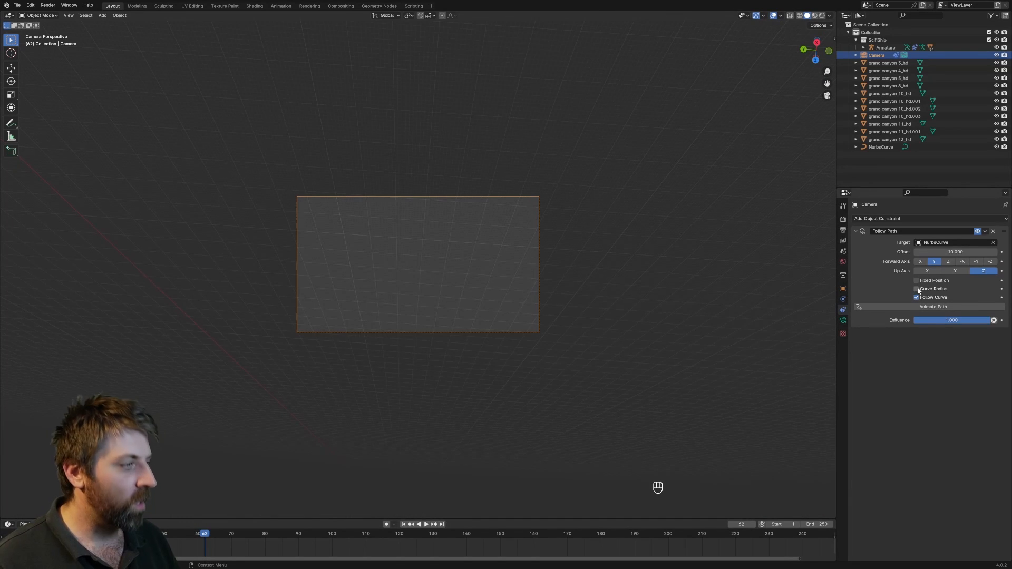
{"action": "left_click", "coordinate": [977, 262]}
{"action": "left_click", "coordinate": [962, 262]}
{"action": "left_click", "coordinate": [948, 262]}
{"action": "left_click", "coordinate": [962, 262]}
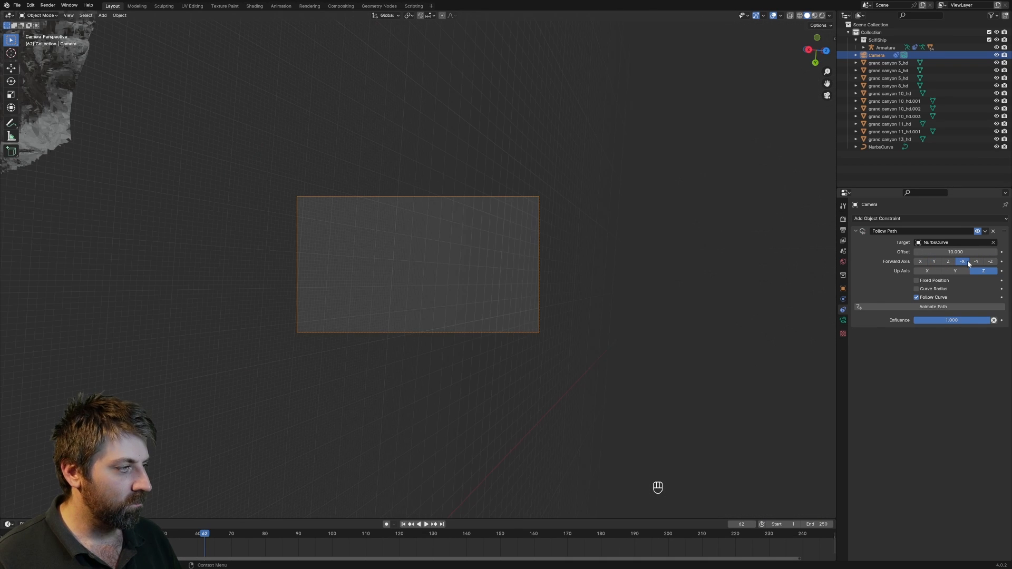
{"action": "left_click", "coordinate": [977, 262]}
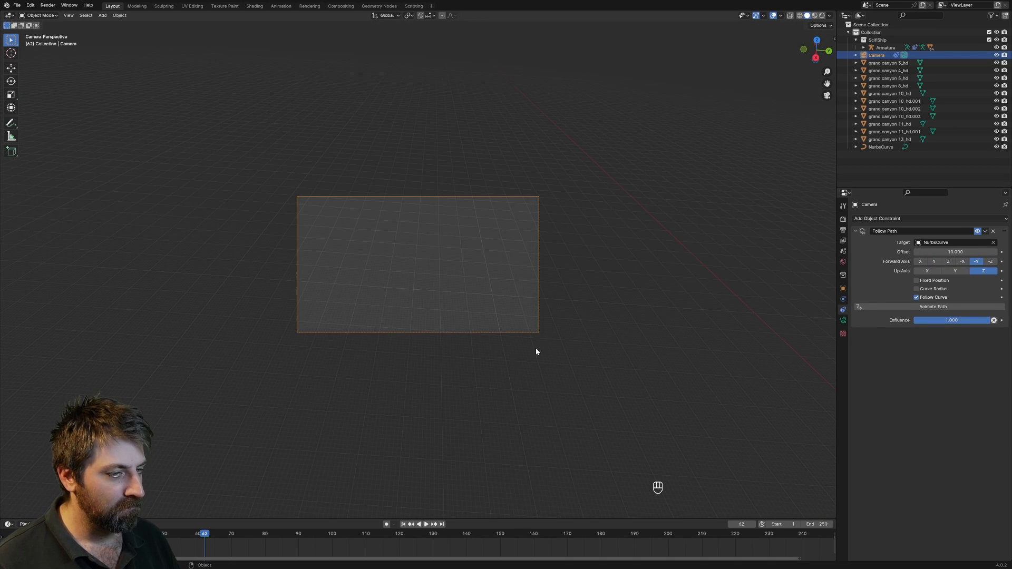
Play the animation to frame 88 and rotate the camera to look along the canyon with the ship in frame
{"action": "key", "text": "space"}
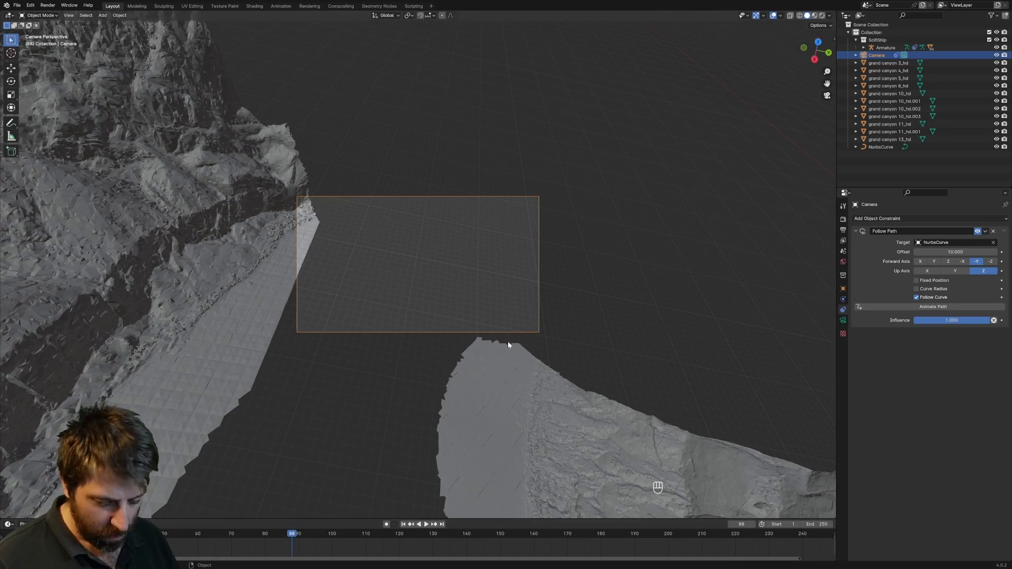
{"action": "key", "text": "r"}
{"action": "key", "text": "r"}
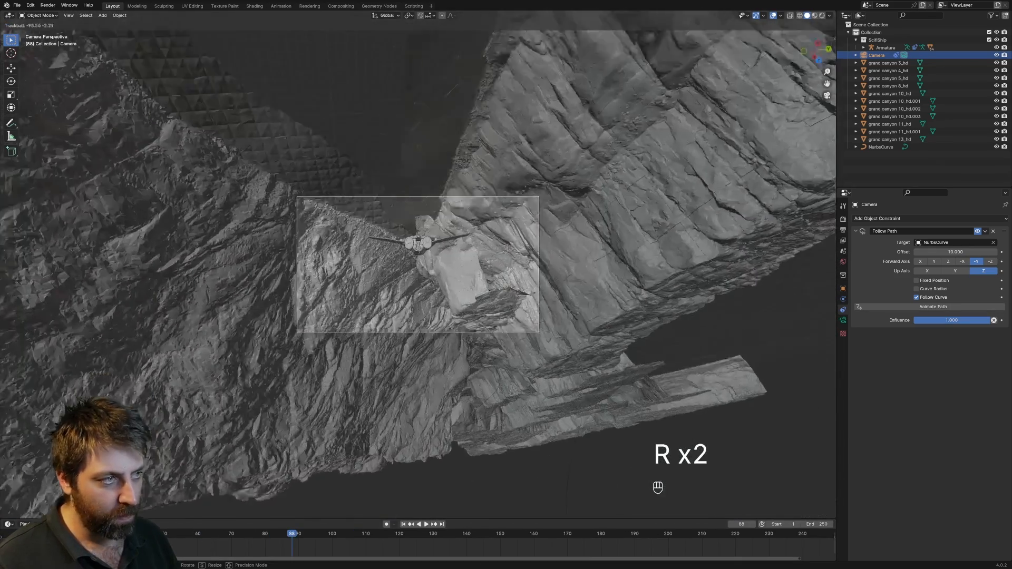
{"action": "key", "text": "r"}
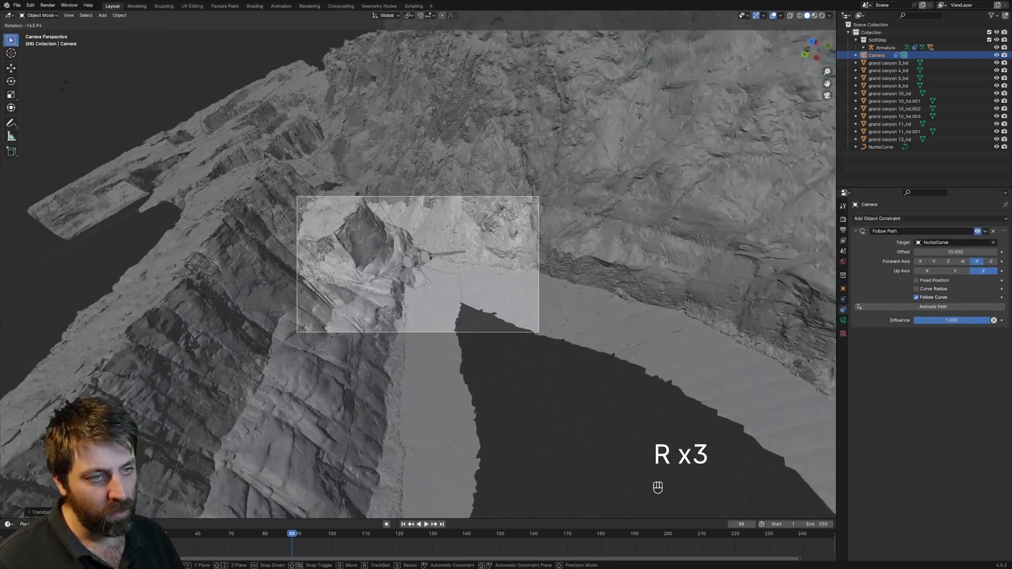
{"action": "left_click", "coordinate": [97, 318]}
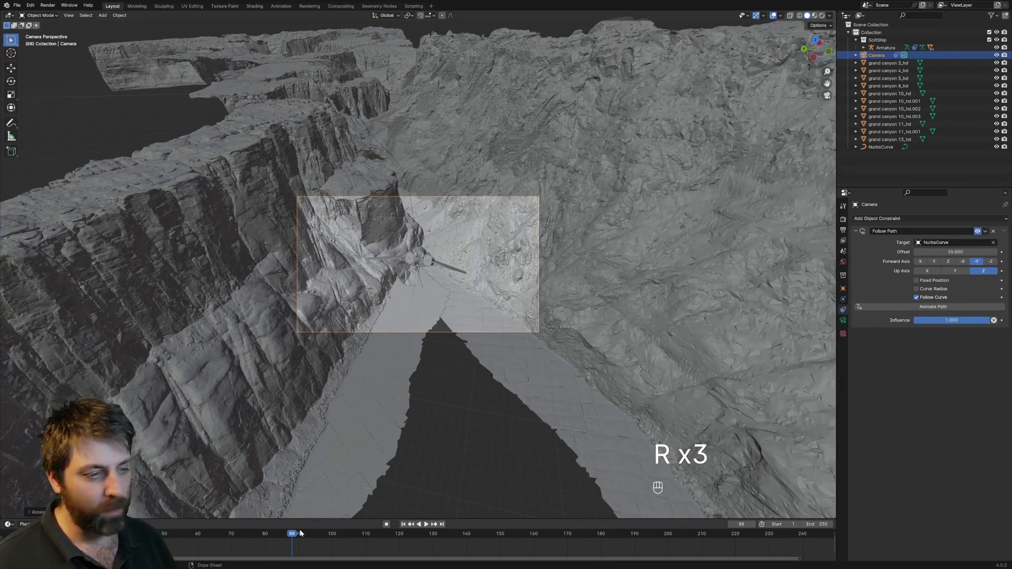
Scrub through the flight to check the camera's framing and set the scene's end frame to 400
{"action": "mouse_move", "coordinate": [292, 538]}
{"action": "left_mouse_down"}
{"action": "mouse_move", "coordinate": [217, 534]}
{"action": "mouse_move", "coordinate": [289, 537]}
{"action": "left_mouse_up"}
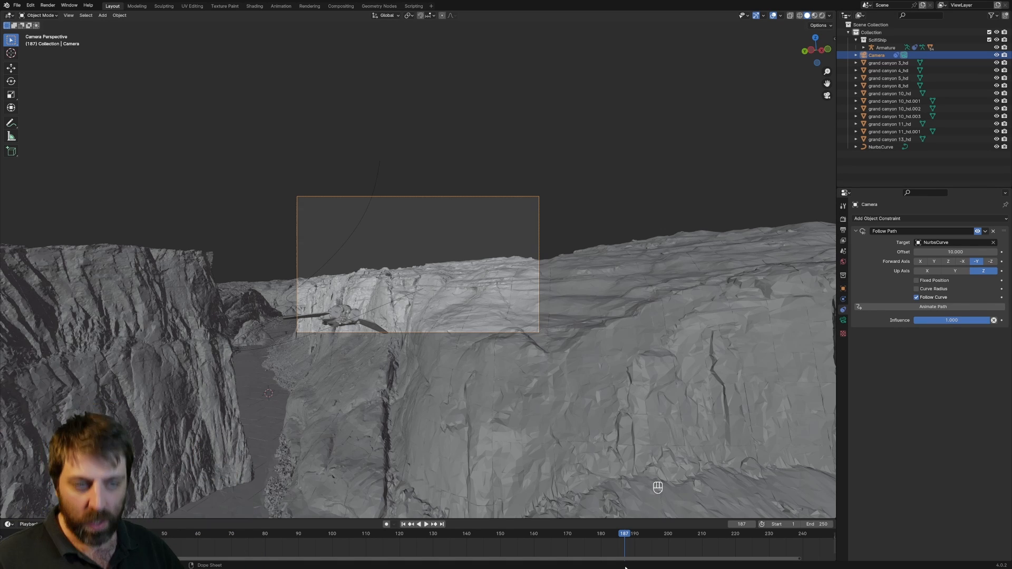
{"action": "left_click_drag", "start_coordinate": [619, 533], "coordinate": [702, 532]}
{"action": "scroll", "coordinate": [767, 537], "scroll_direction": "down", "scroll_amount": 7}
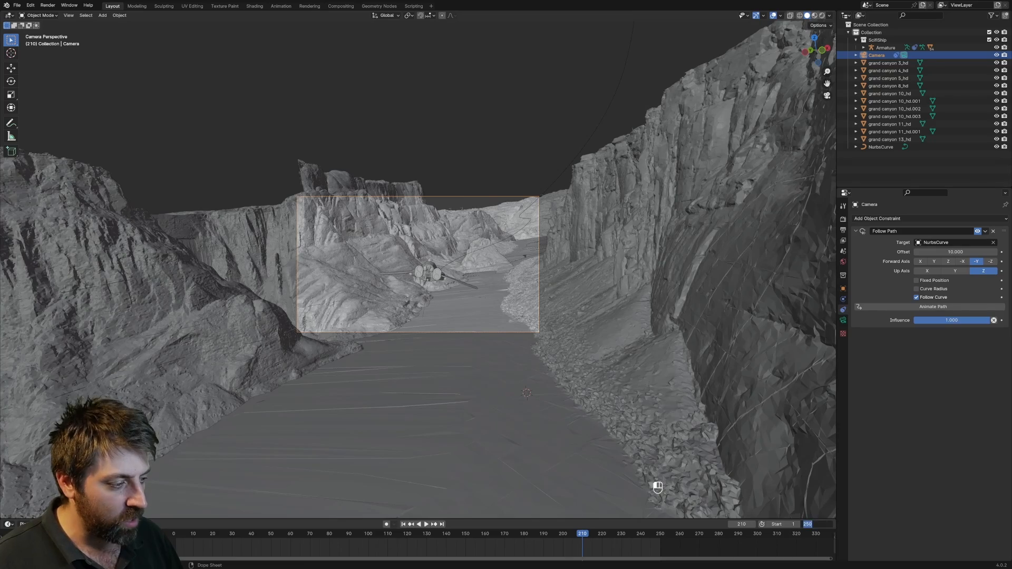
{"action": "type", "text": "400"}
{"action": "key", "text": "Return"}
Move to frame 232 and render a test still of the shot
{"action": "scroll", "coordinate": [666, 541], "scroll_direction": "down", "scroll_amount": 10}
{"action": "left_click_drag", "start_coordinate": [461, 540], "coordinate": [478, 526]}
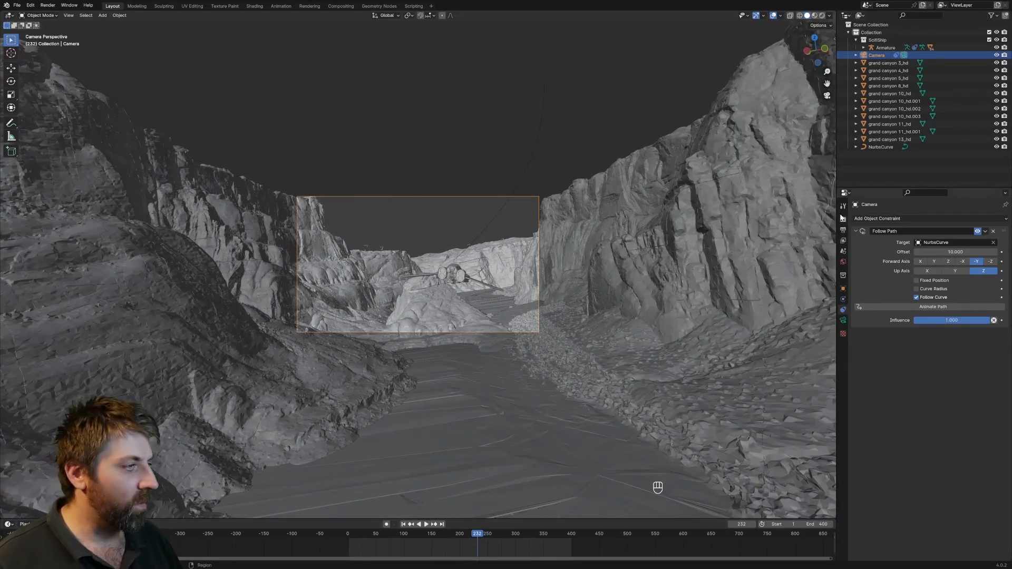
{"action": "key", "text": "F12"}
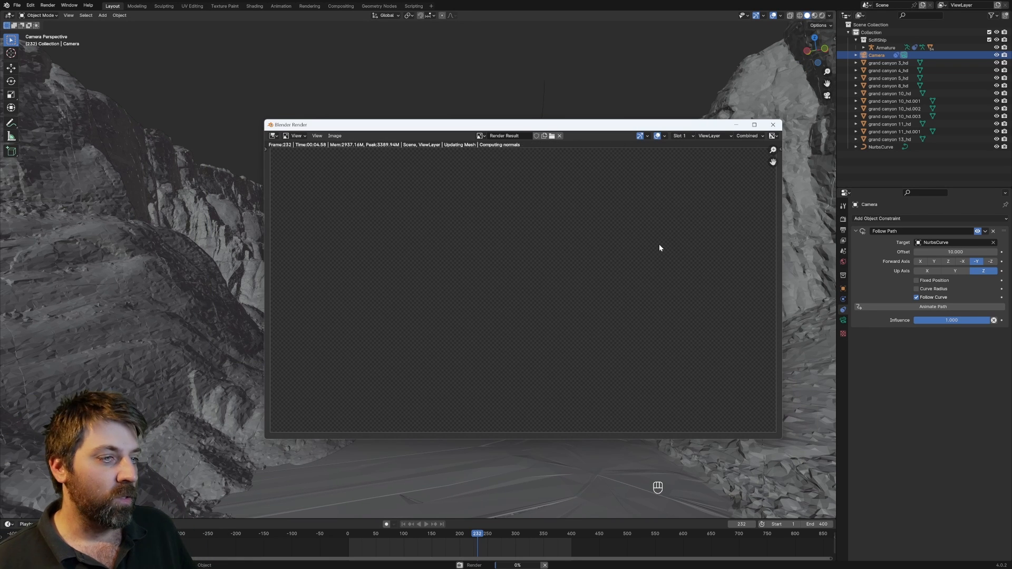
Enable Persistent Data for the final render in the Cycles performance settings
{"action": "left_click", "coordinate": [843, 220]}
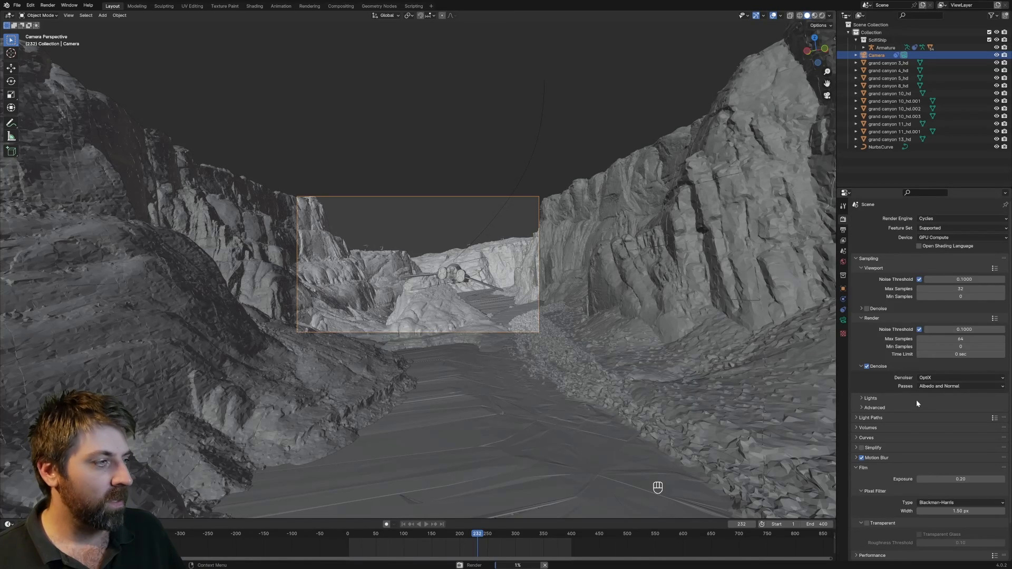
{"action": "scroll", "coordinate": [880, 461], "scroll_direction": "down", "scroll_amount": 2}
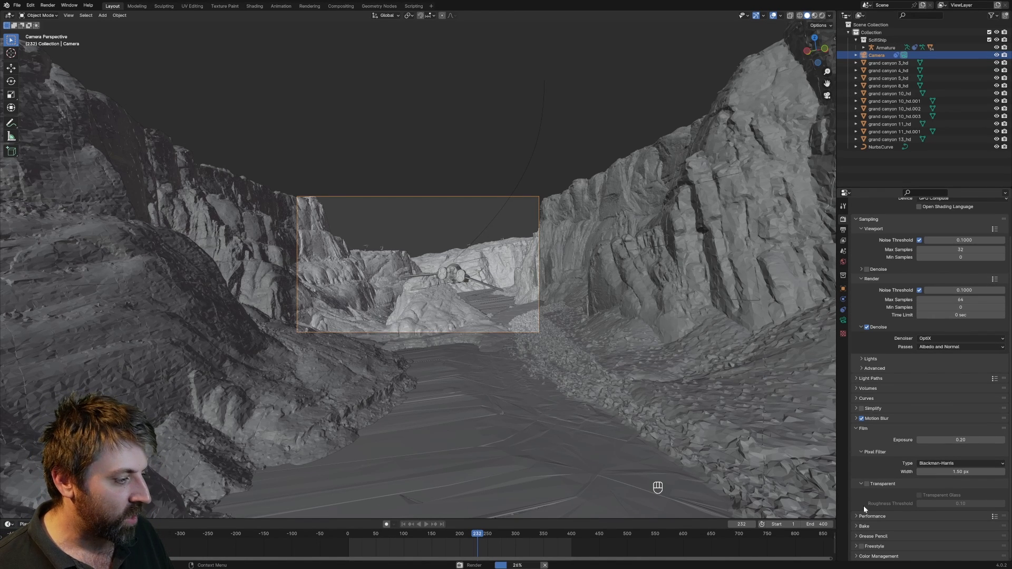
{"action": "left_click", "coordinate": [858, 516]}
{"action": "scroll", "coordinate": [911, 504], "scroll_direction": "down", "scroll_amount": 5}
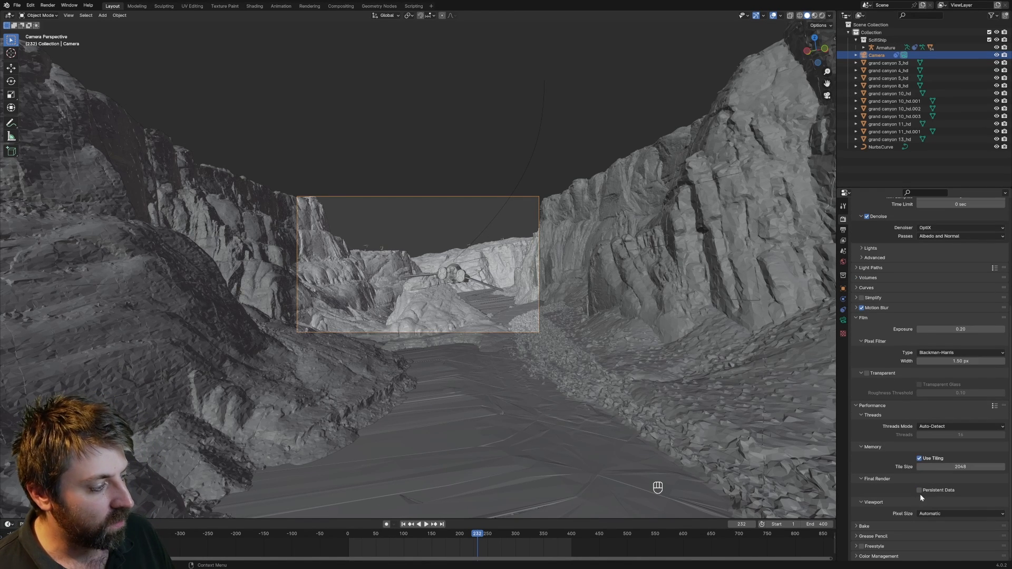
{"action": "left_click", "coordinate": [920, 490]}
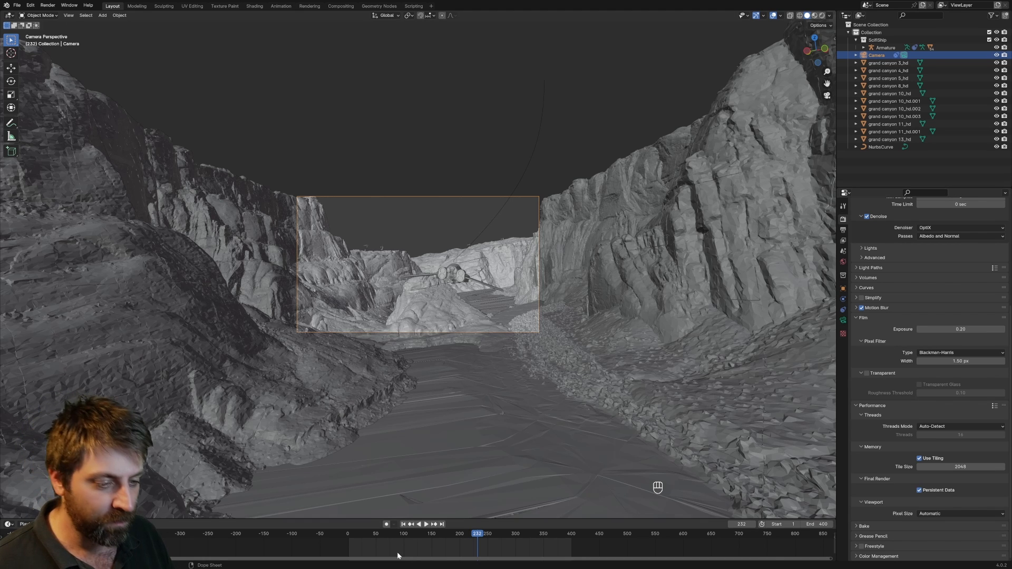
View the finished test render of frame 232 and close its window
{"action": "left_click", "coordinate": [329, 458]}
{"action": "key", "text": "super"}
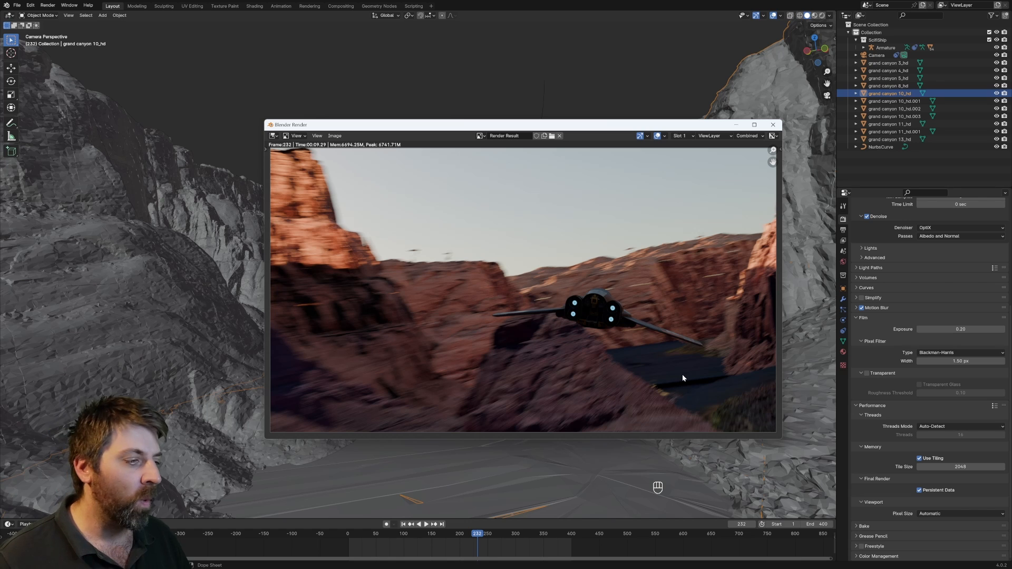
{"action": "left_click", "coordinate": [772, 125]}
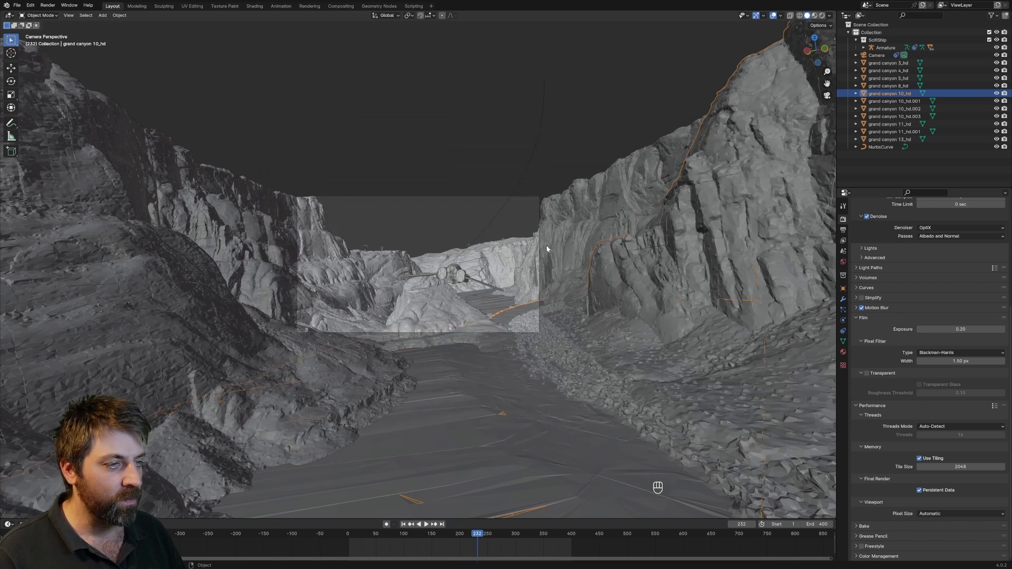
Preview the camera flight around frames 139 to 250 in rendered shading and return to solid shading at frame 199
{"action": "left_click", "coordinate": [369, 249]}
{"action": "left_click_drag", "start_coordinate": [478, 538], "coordinate": [422, 537]}
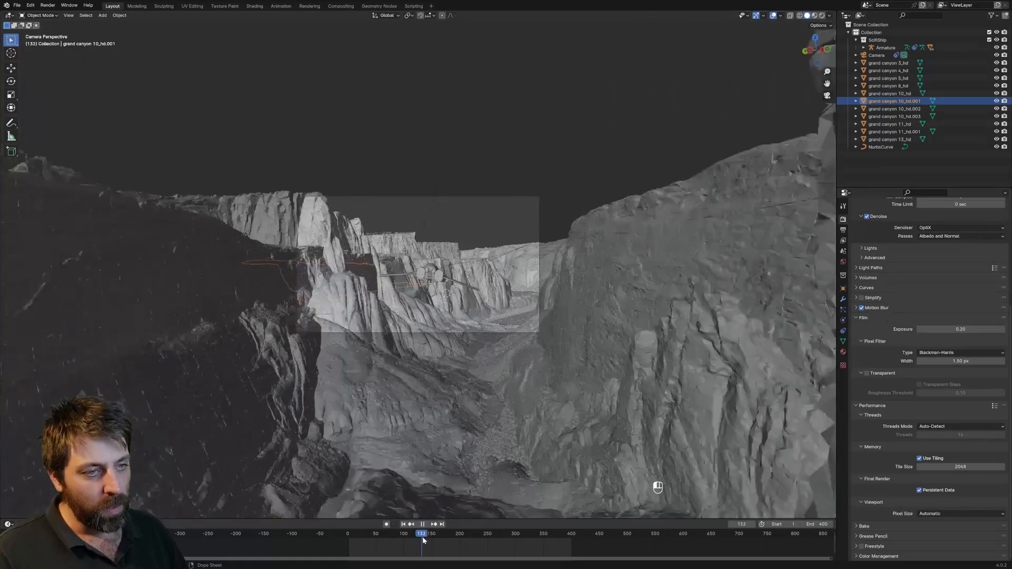
{"action": "key", "text": "space"}
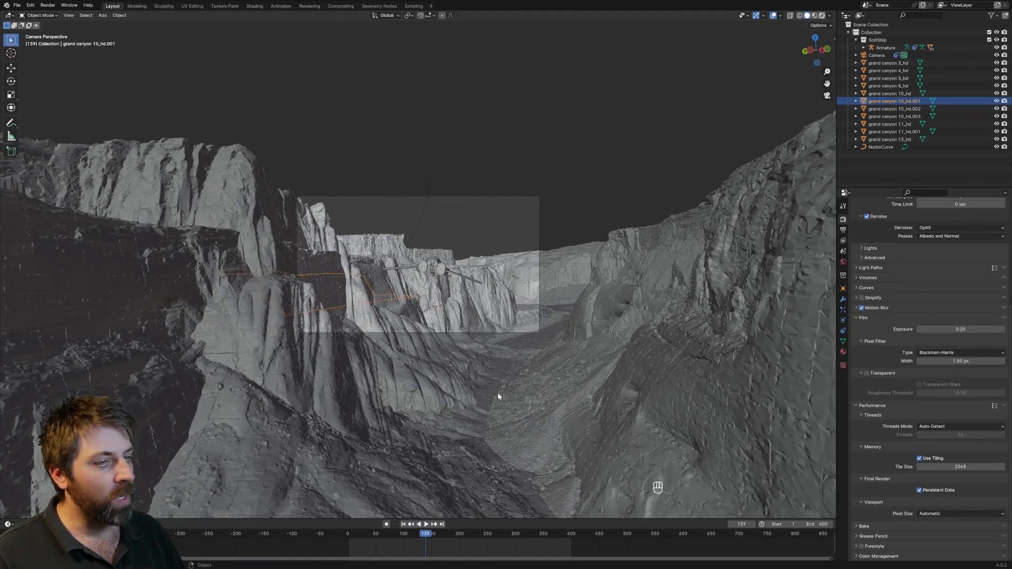
{"action": "key", "text": "shift+z"}
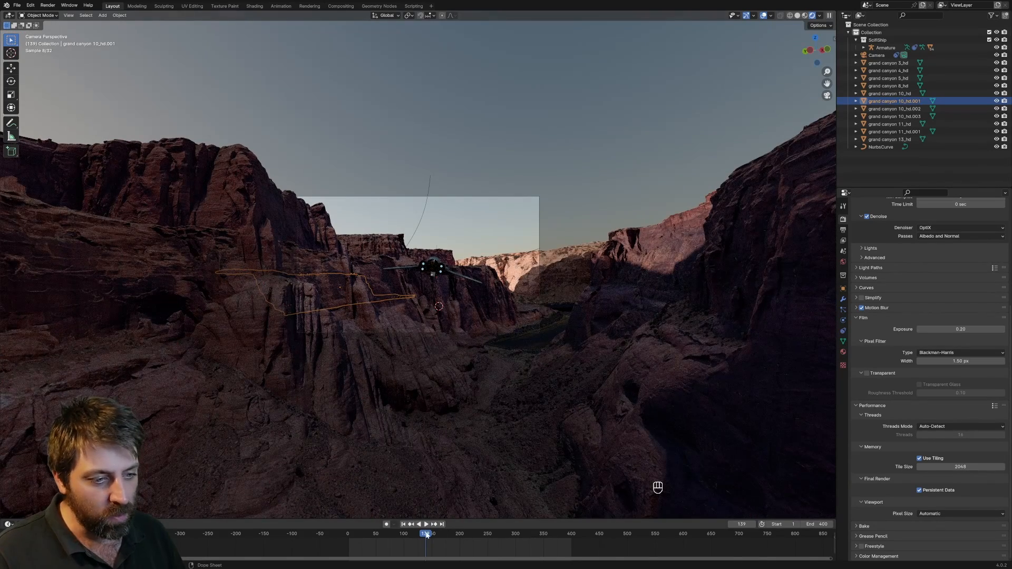
{"action": "left_click_drag", "start_coordinate": [427, 535], "coordinate": [437, 535]}
{"action": "left_click_drag", "start_coordinate": [437, 535], "coordinate": [488, 535]}
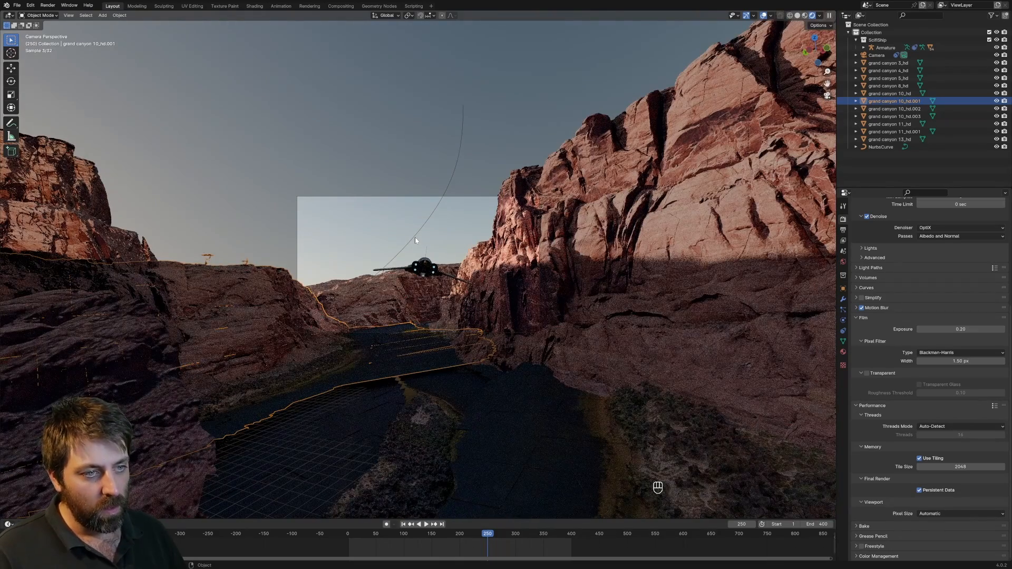
{"action": "left_click", "coordinate": [459, 535]}
{"action": "key", "text": "space"}
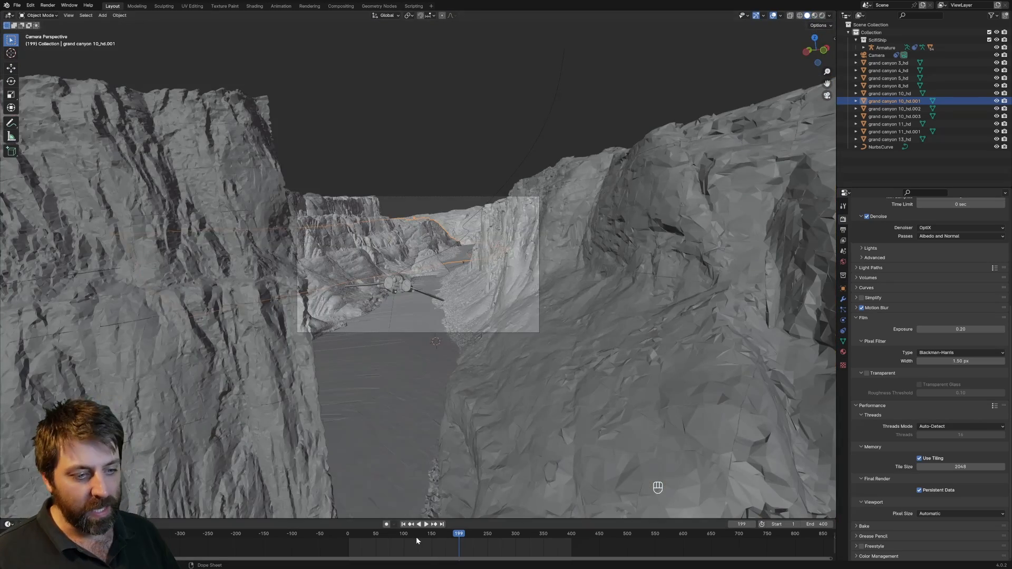
Insert a rotation keyframe on the ship's Armature at frame 38
{"action": "left_click_drag", "start_coordinate": [416, 536], "coordinate": [378, 535]}
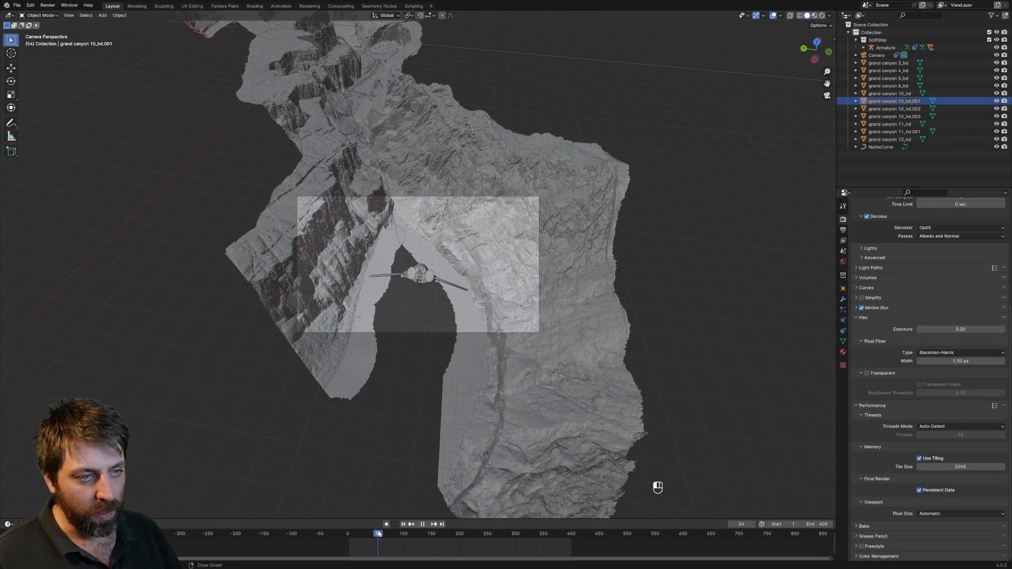
{"action": "left_click", "coordinate": [421, 281]}
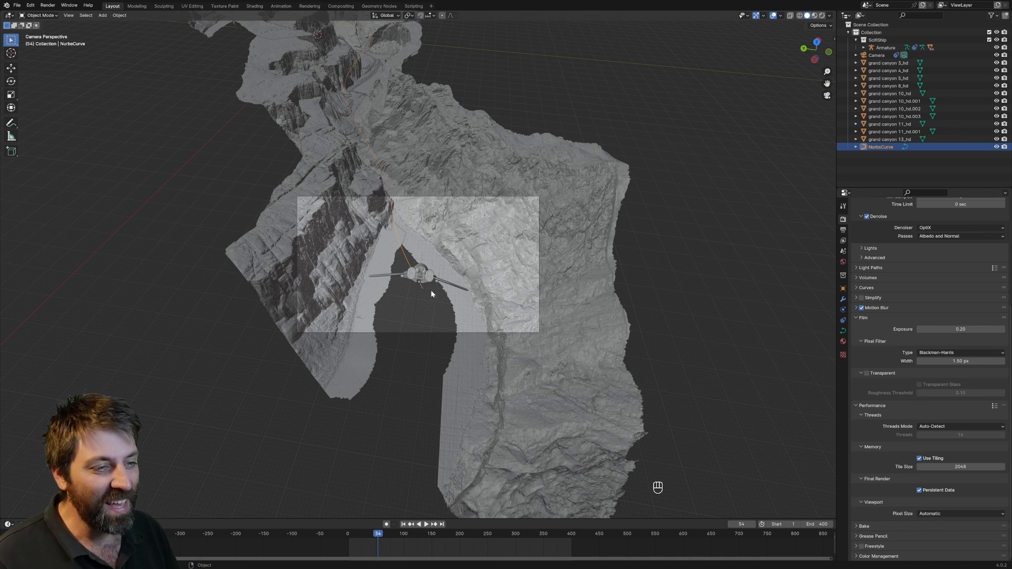
{"action": "left_click", "coordinate": [887, 48]}
{"action": "left_click_drag", "start_coordinate": [378, 535], "coordinate": [370, 535]}
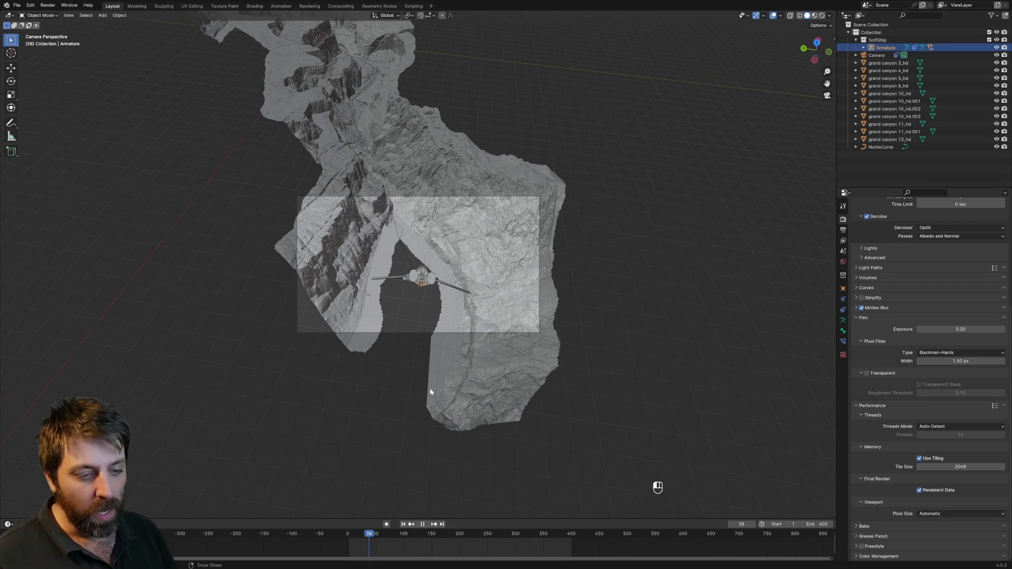
{"action": "key", "text": "i"}
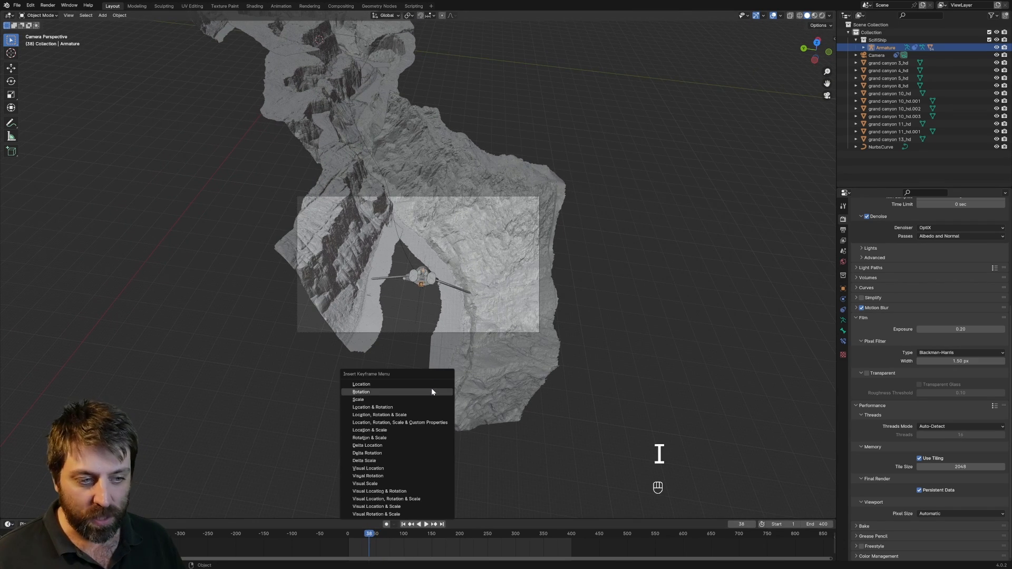
{"action": "left_click", "coordinate": [431, 388]}
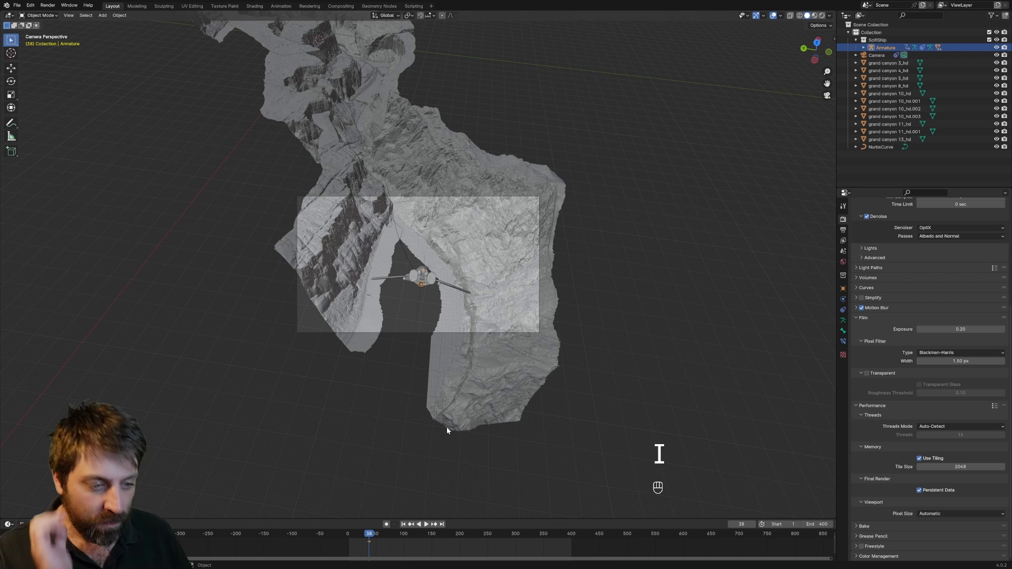
Turn on auto keying and rotate the ship about 12° around its local Y axis at frame 70
{"action": "left_click", "coordinate": [387, 525]}
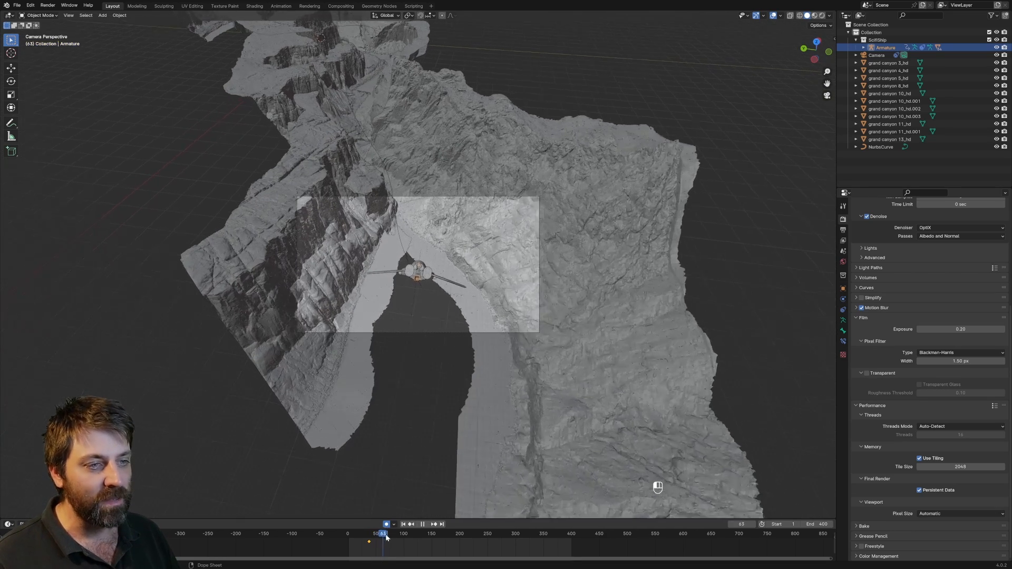
{"action": "key", "text": "r"}
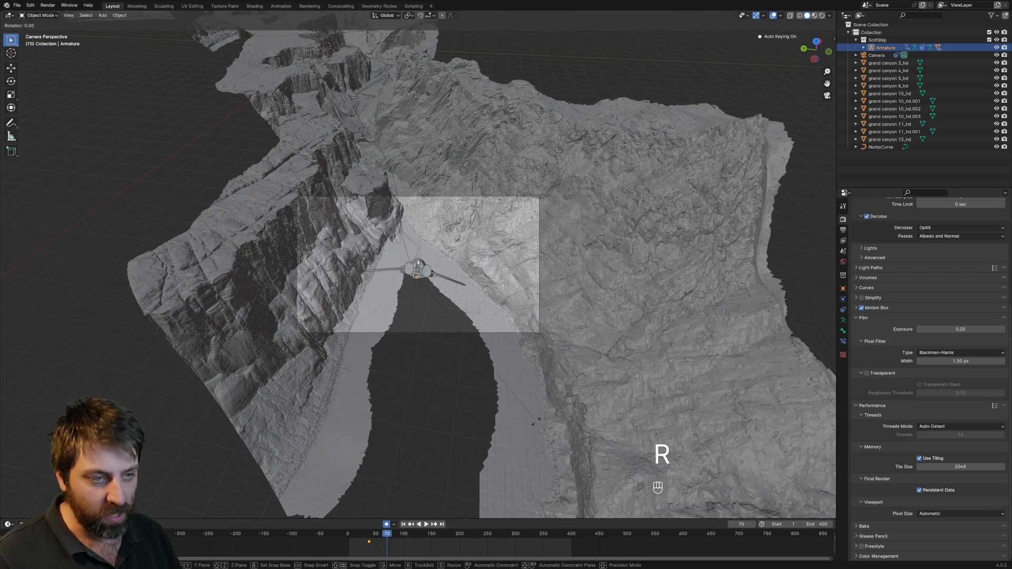
{"action": "key", "text": "y"}
{"action": "key", "text": "y"}
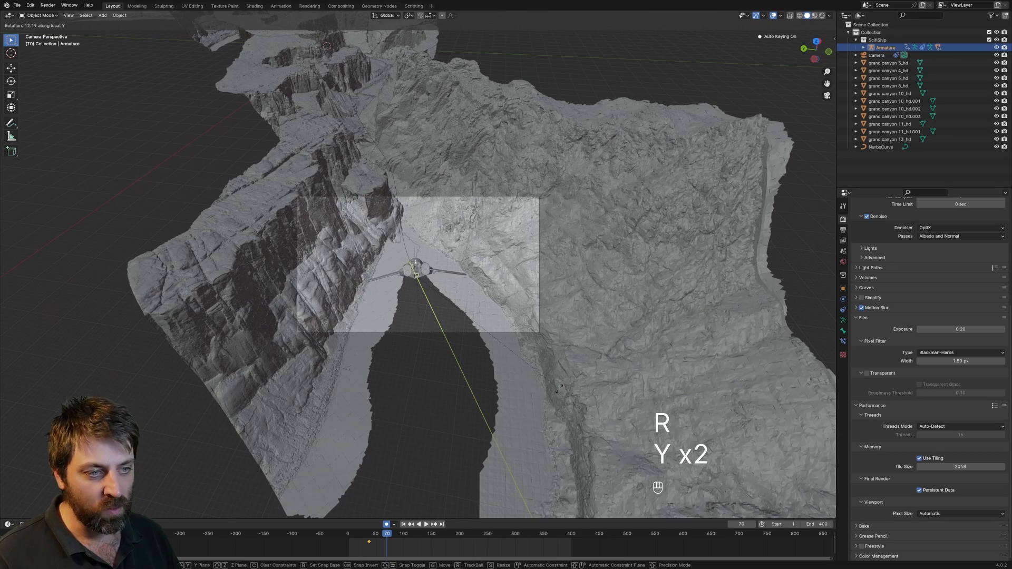
{"action": "left_click", "coordinate": [559, 389]}
Rotate the ship around its local Y axis at frame 97 until its wings are level in the camera view
{"action": "key", "text": "space"}
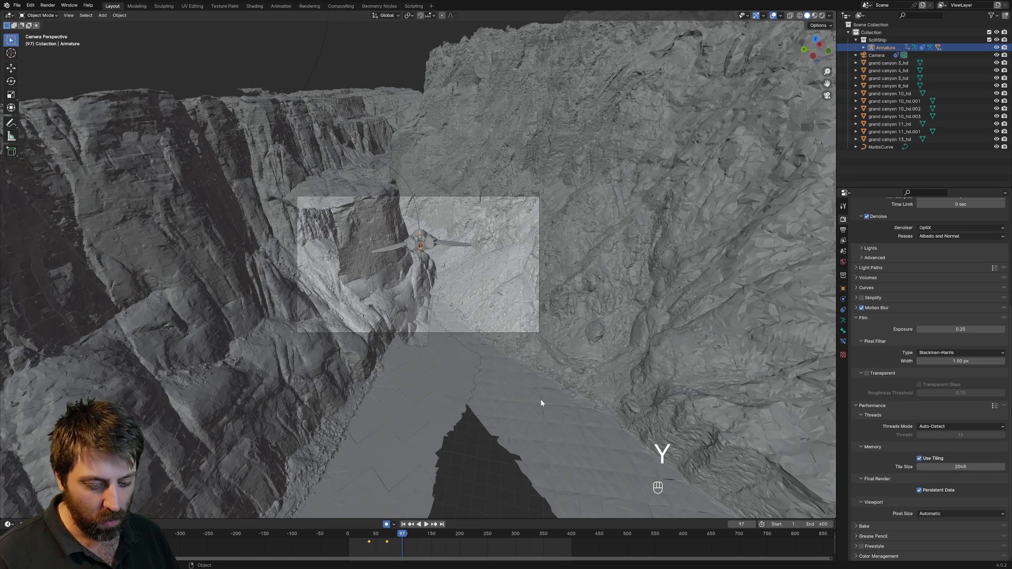
{"action": "key", "text": "r"}
{"action": "key", "text": "y"}
{"action": "key", "text": "y"}
{"action": "left_click", "coordinate": [419, 501]}
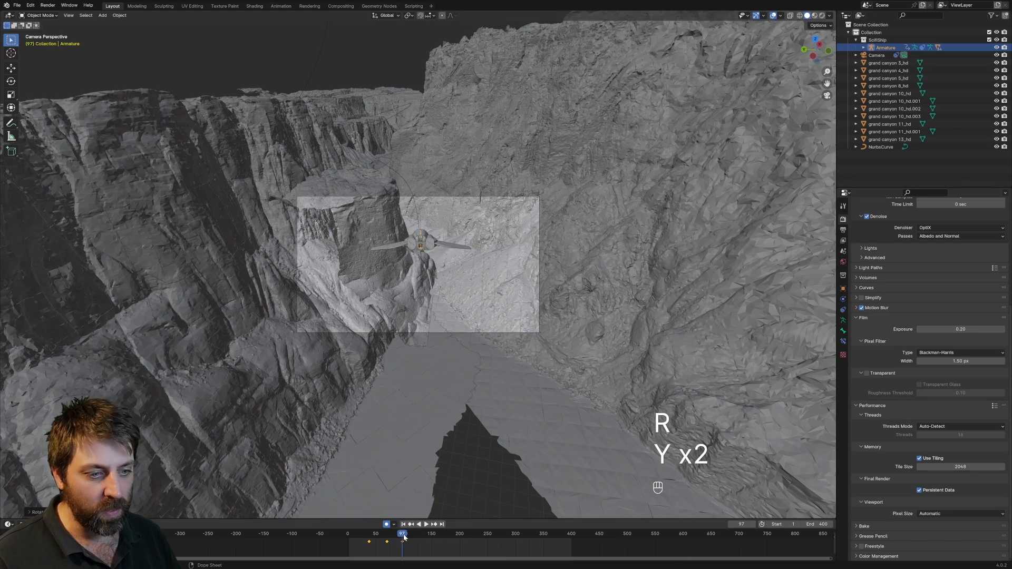
Bank the ship to the left around its local Y axis at frame 110, raising its right wing
{"action": "key", "text": "space"}
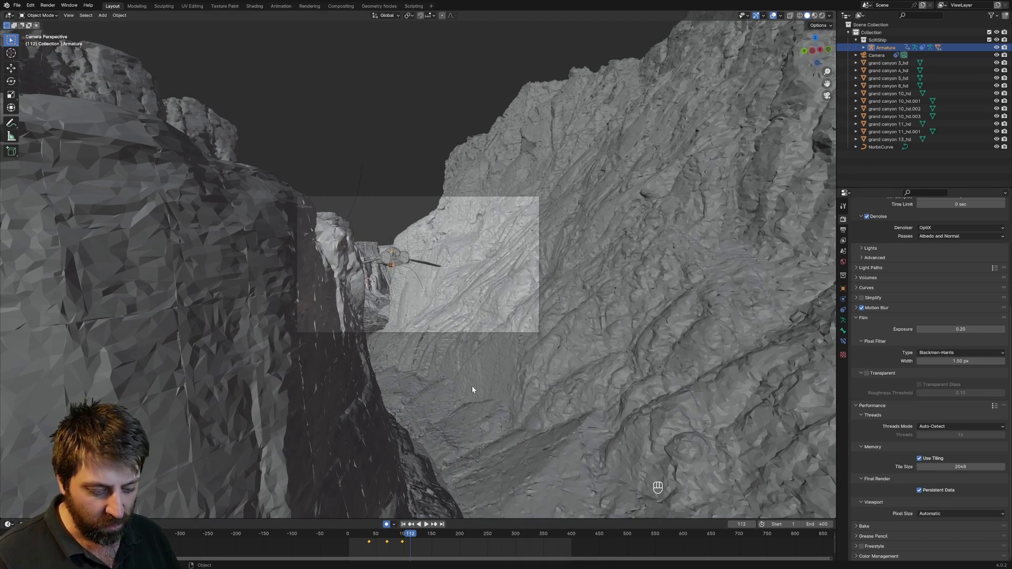
{"action": "left_click_drag", "start_coordinate": [407, 514], "coordinate": [410, 535]}
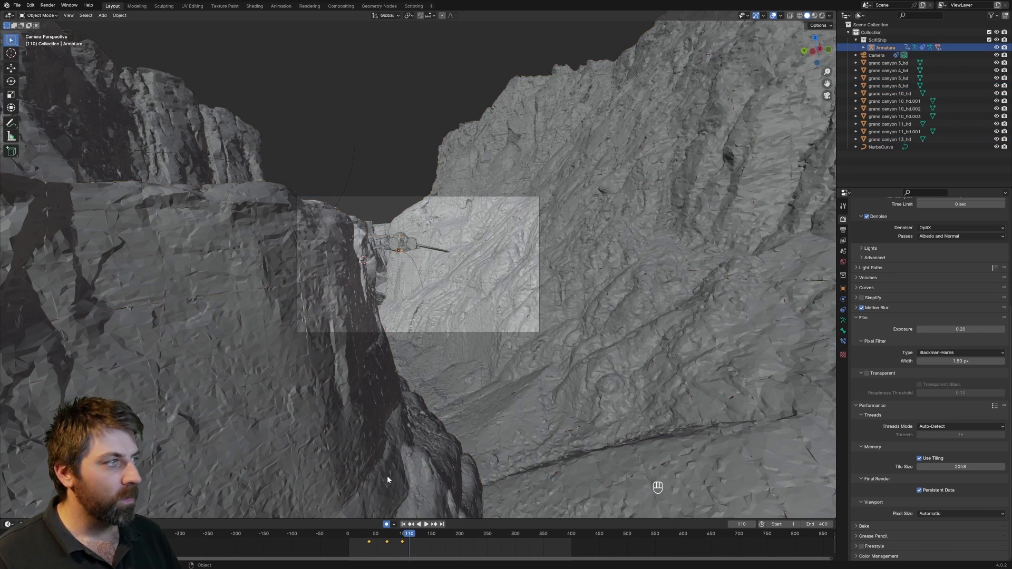
{"action": "key", "text": "r"}
{"action": "key", "text": "y"}
{"action": "key", "text": "y"}
{"action": "left_click", "coordinate": [496, 341]}
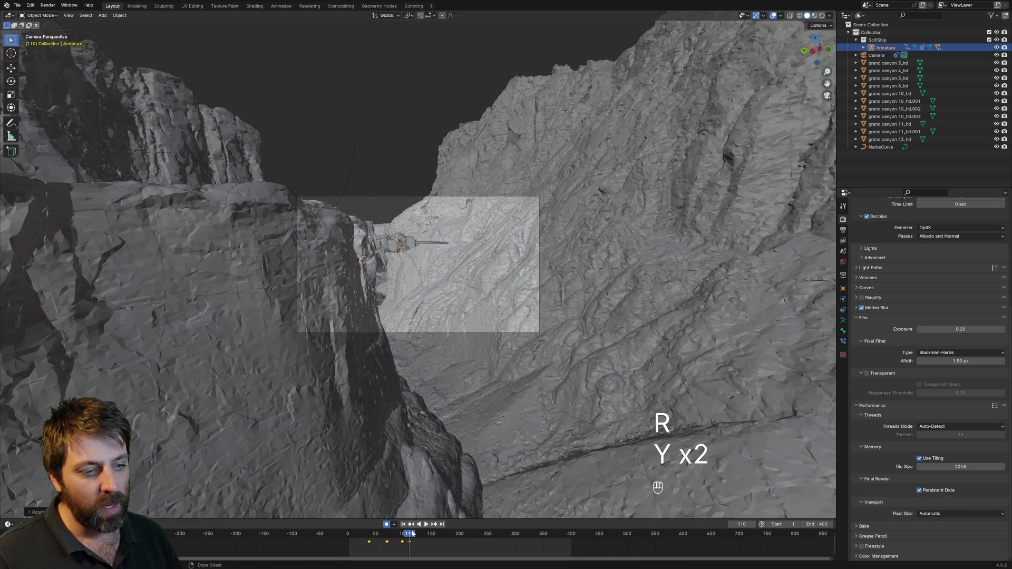
Rotate the ship about -2° around its local Y axis at frame 117
{"action": "left_click_drag", "start_coordinate": [413, 534], "coordinate": [417, 534]}
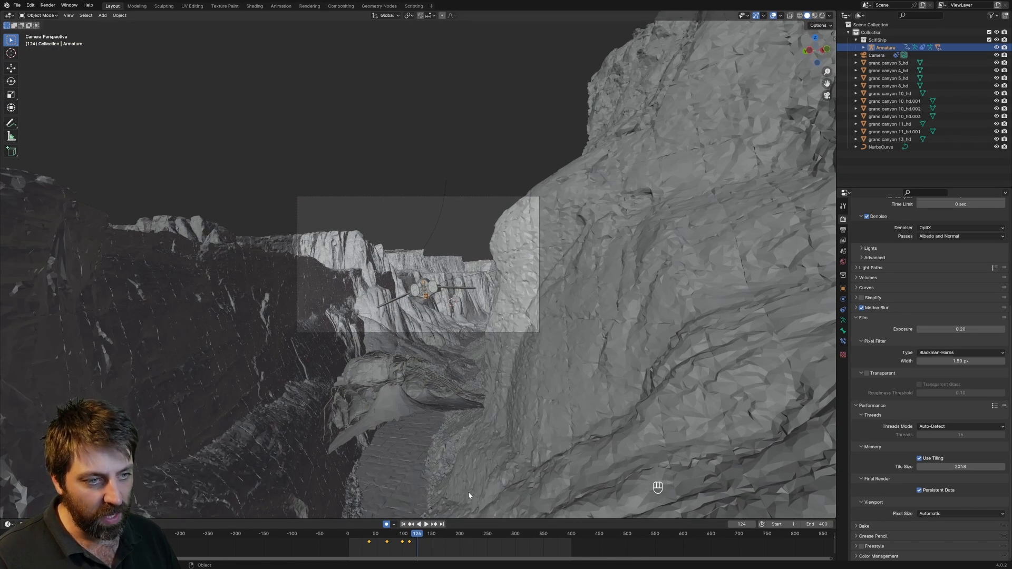
{"action": "left_click_drag", "start_coordinate": [415, 535], "coordinate": [414, 535]}
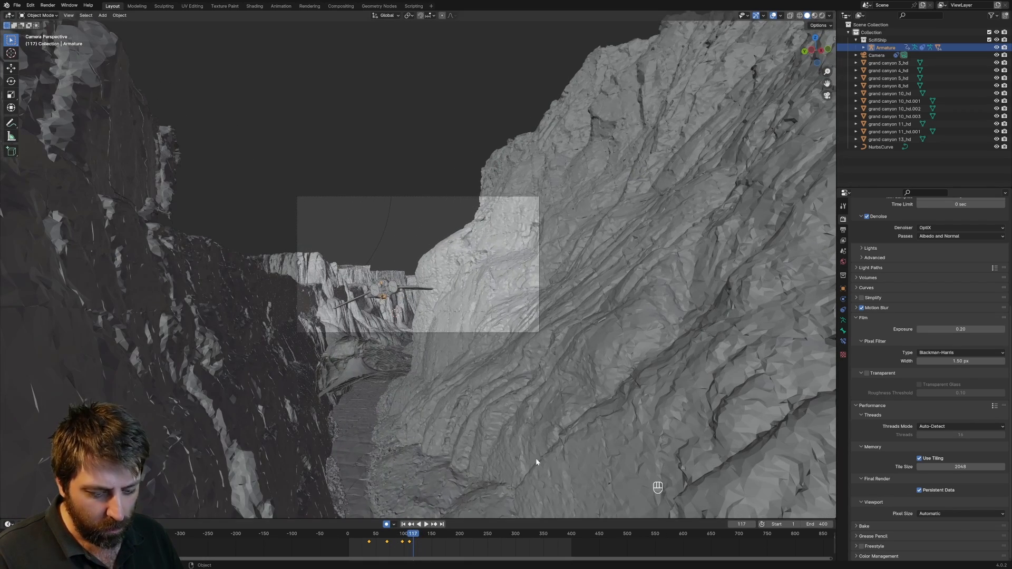
{"action": "key", "text": "r"}
{"action": "key", "text": "y"}
{"action": "key", "text": "y"}
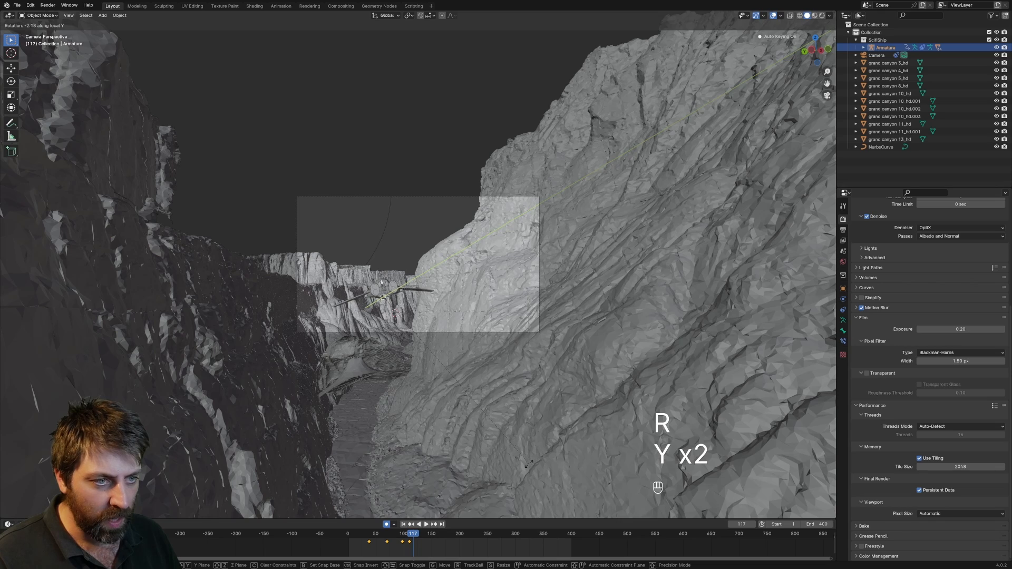
{"action": "left_click", "coordinate": [525, 466]}
Advance to frame 130 and rotate the ship slightly in the negative direction around its local Y axis
{"action": "key", "text": "space"}
{"action": "key", "text": "space"}
{"action": "key", "text": "r"}
{"action": "key", "text": "y"}
{"action": "key", "text": "y"}
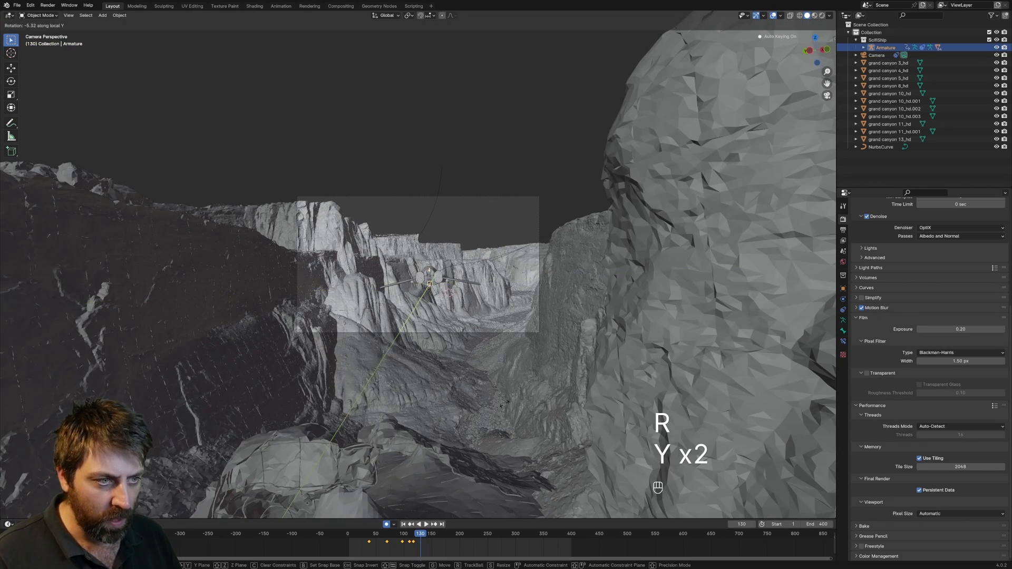
{"action": "left_click", "coordinate": [497, 406]}
Adjust the ship's roll around its local Y axis at frame 142 to key the next banking pose
{"action": "left_click_drag", "start_coordinate": [422, 535], "coordinate": [428, 536]}
{"action": "key", "text": "r"}
{"action": "key", "text": "y"}
{"action": "key", "text": "y"}
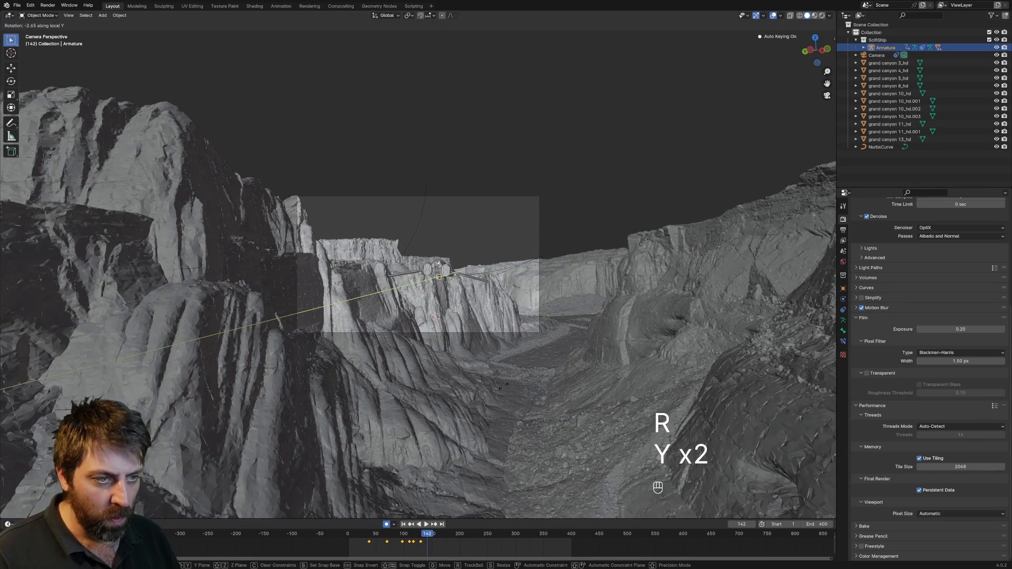
{"action": "left_click", "coordinate": [472, 470]}
Key another roll adjustment of the ship around its local Y axis at about frame 157
{"action": "left_click_drag", "start_coordinate": [427, 534], "coordinate": [436, 532]}
{"action": "key", "text": "r"}
{"action": "key", "text": "y"}
{"action": "key", "text": "y"}
{"action": "left_click", "coordinate": [455, 514]}
Bank the ship steeply to the left around its local Y axis at frame 170 and continue the playback
{"action": "left_click_drag", "start_coordinate": [440, 534], "coordinate": [442, 534]}
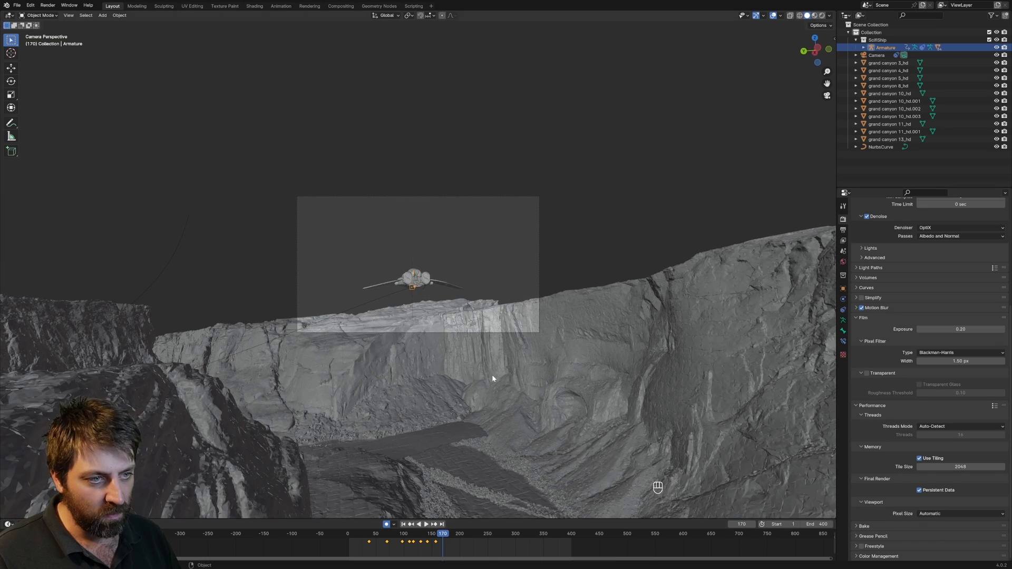
{"action": "key", "text": "r"}
{"action": "key", "text": "y"}
{"action": "key", "text": "y"}
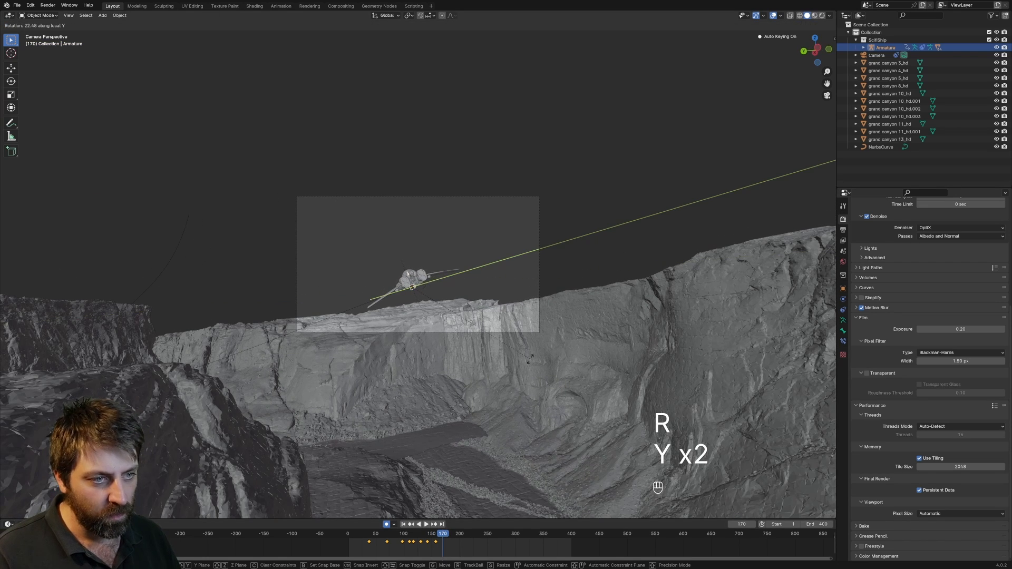
{"action": "left_click", "coordinate": [535, 346]}
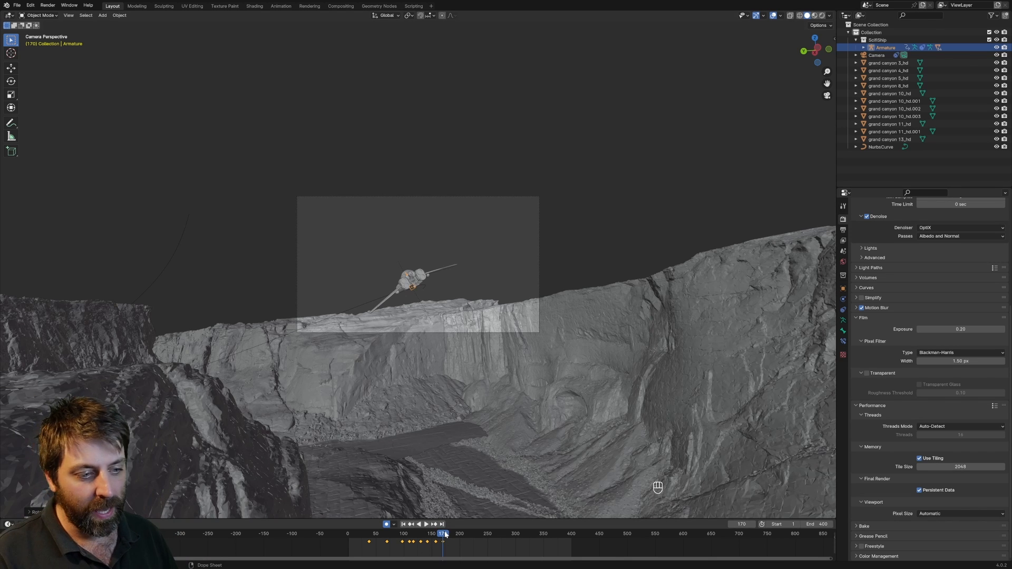
{"action": "key", "text": "space"}
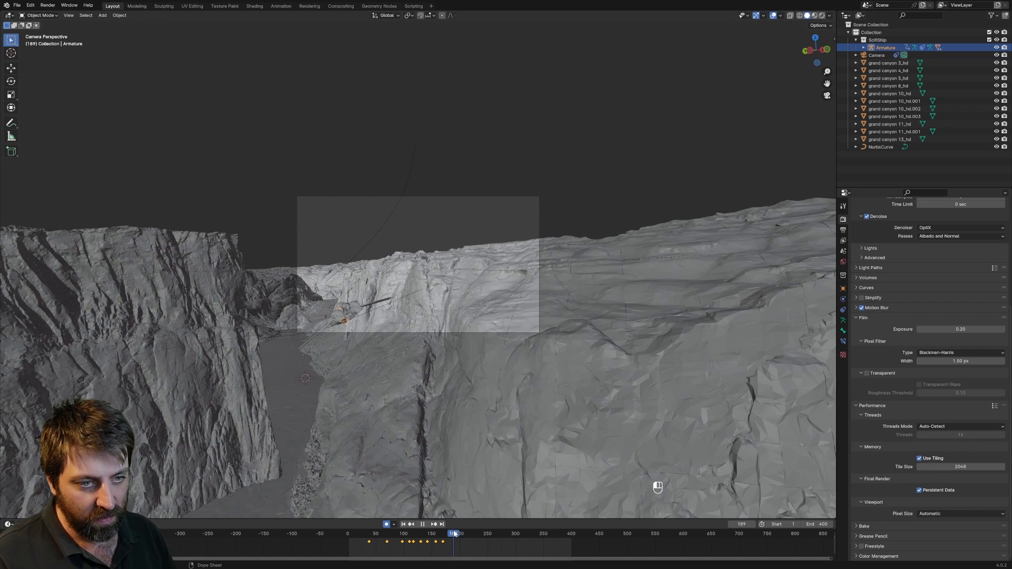
Rotate the ship around its local Y axis at frame 189 to key the next roll pose
{"action": "key", "text": "r"}
{"action": "key", "text": "y"}
{"action": "key", "text": "y"}
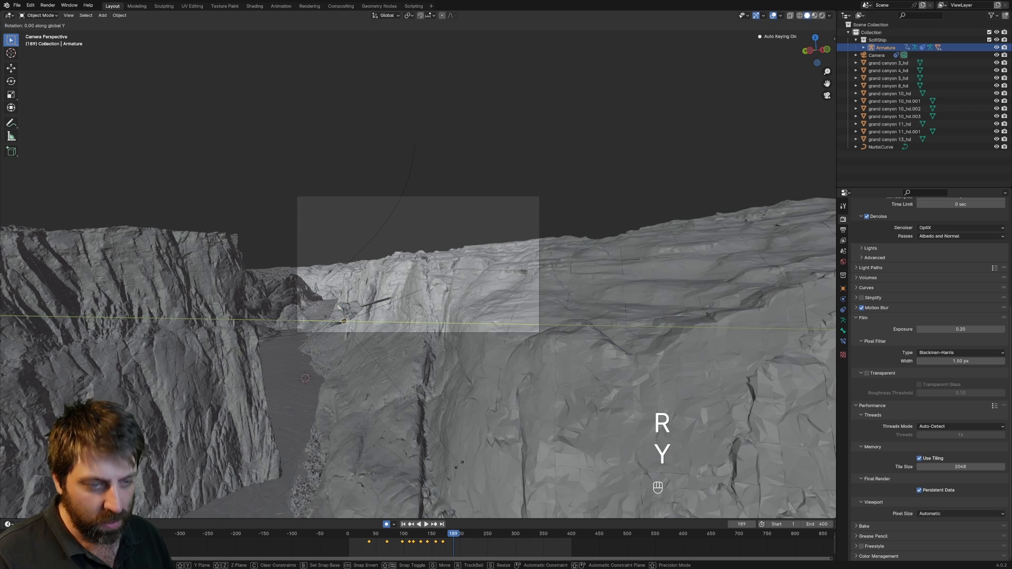
{"action": "left_click", "coordinate": [467, 468]}
Advance to frame 196 and key a small roll adjustment of the ship around its local Y axis
{"action": "left_click_drag", "start_coordinate": [454, 535], "coordinate": [457, 534]}
{"action": "key", "text": "r"}
{"action": "key", "text": "y"}
{"action": "key", "text": "y"}
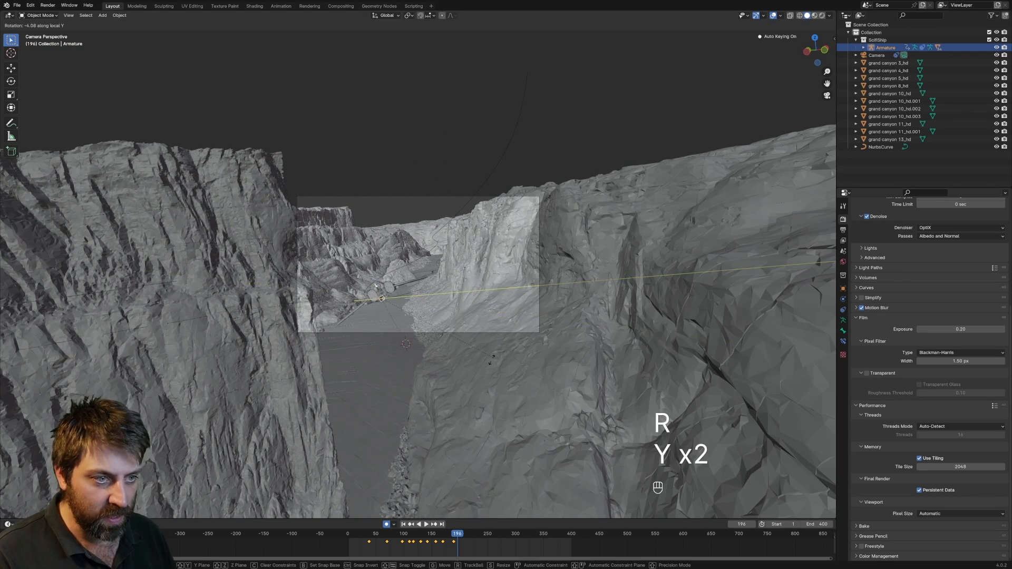
{"action": "left_click", "coordinate": [472, 513]}
Advance to frame 202 and roll the ship about -34° around its local Y axis
{"action": "left_click_drag", "start_coordinate": [458, 536], "coordinate": [462, 535]}
{"action": "key", "text": "r"}
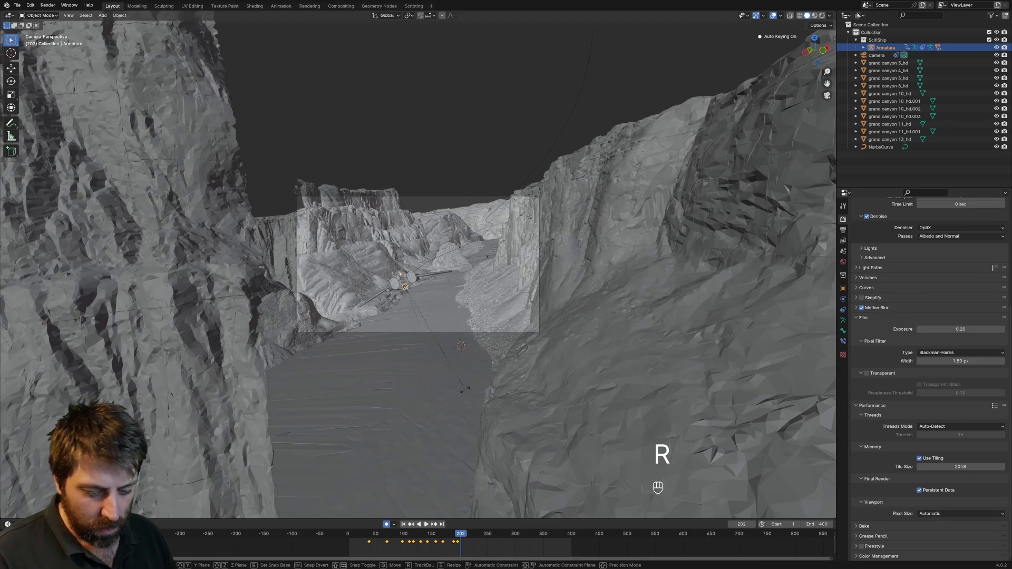
{"action": "key", "text": "y"}
{"action": "key", "text": "y"}
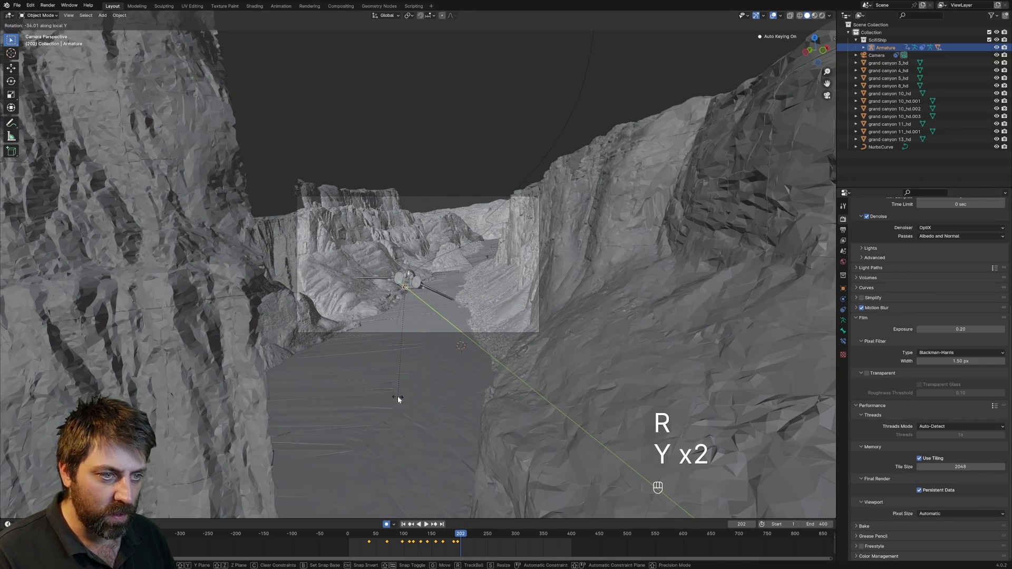
{"action": "left_click", "coordinate": [398, 400]}
Delete the ship's roll keyframe at frame 196
{"action": "left_click_drag", "start_coordinate": [462, 534], "coordinate": [462, 536]}
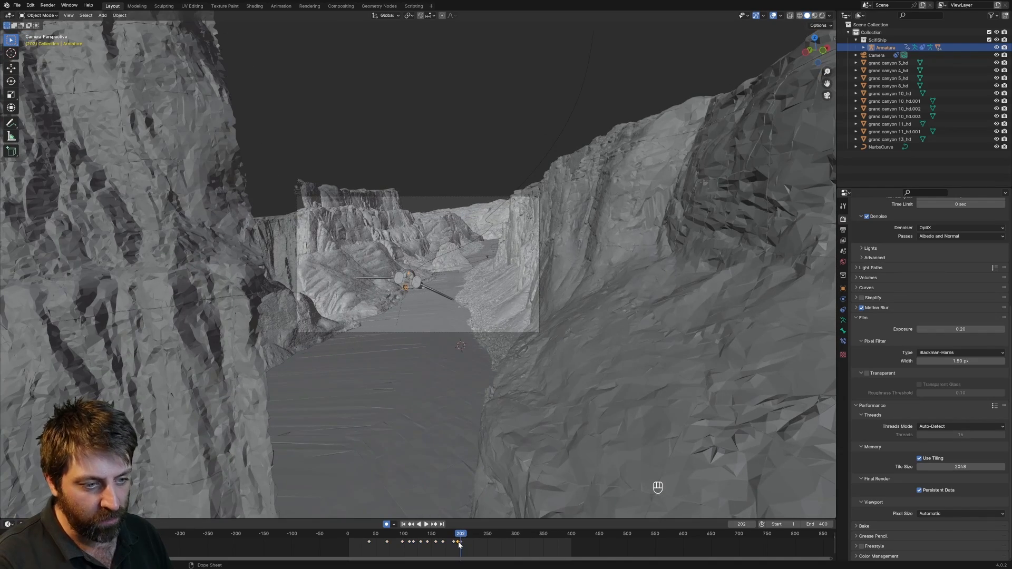
{"action": "key", "text": "Delete"}
Key a roll adjustment of the ship around its local Y axis at frame 215
{"action": "mouse_move", "coordinate": [461, 536]}
{"action": "left_mouse_down"}
{"action": "mouse_move", "coordinate": [452, 535]}
{"action": "mouse_move", "coordinate": [468, 536]}
{"action": "left_mouse_up"}
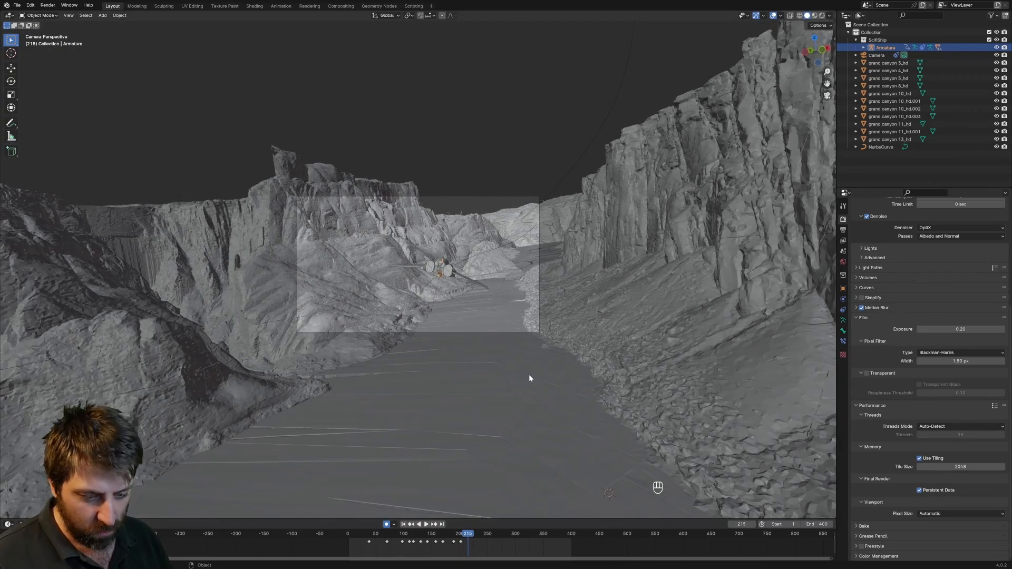
{"action": "key", "text": "r"}
{"action": "key", "text": "y"}
{"action": "key", "text": "y"}
{"action": "left_click", "coordinate": [511, 431]}
Advance to frame 240 and key another roll of the ship around its local Y axis
{"action": "left_click_drag", "start_coordinate": [469, 535], "coordinate": [483, 536]}
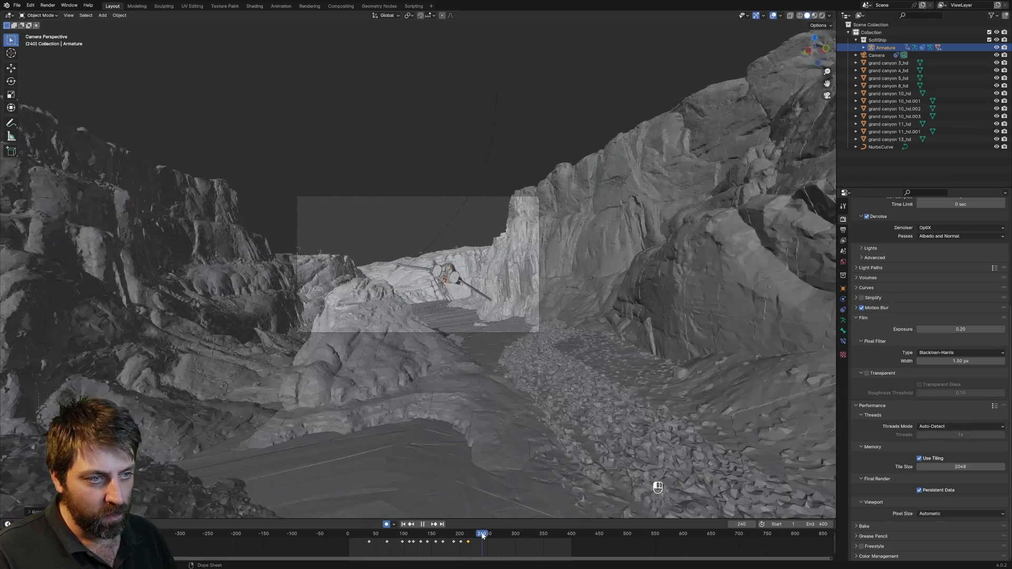
{"action": "key", "text": "r"}
{"action": "key", "text": "y"}
{"action": "key", "text": "y"}
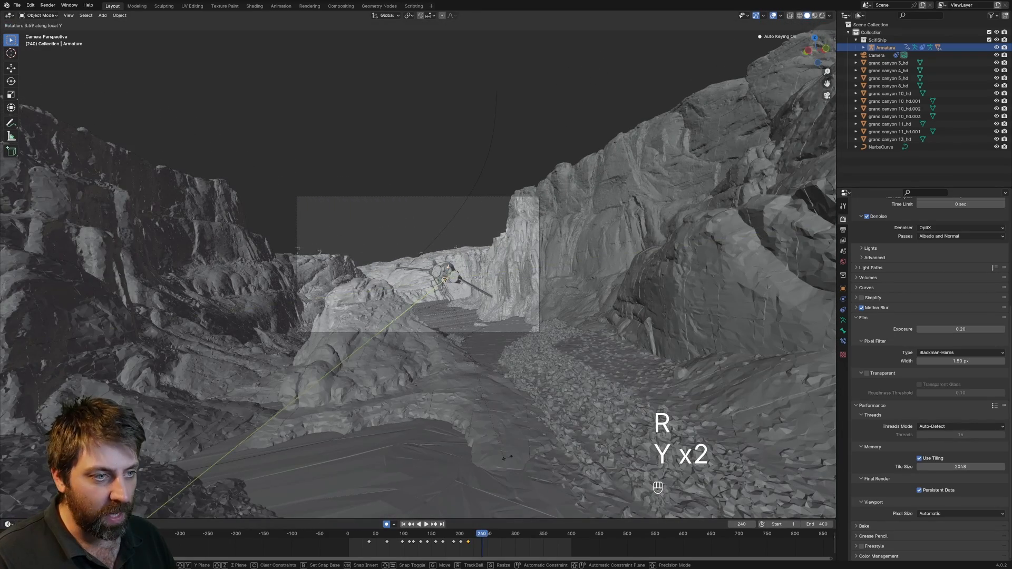
{"action": "left_click", "coordinate": [520, 365]}
Bank the ship to the left around its local Y axis at about frame 256
{"action": "left_click_drag", "start_coordinate": [482, 535], "coordinate": [499, 534]}
{"action": "key", "text": "r"}
{"action": "key", "text": "y"}
{"action": "key", "text": "y"}
{"action": "left_click", "coordinate": [505, 379]}
Rotate the ship at frame 270 to key its next left-banked pose
{"action": "key", "text": "r"}
{"action": "key", "text": "y"}
{"action": "key", "text": "y"}
{"action": "key", "text": "y"}
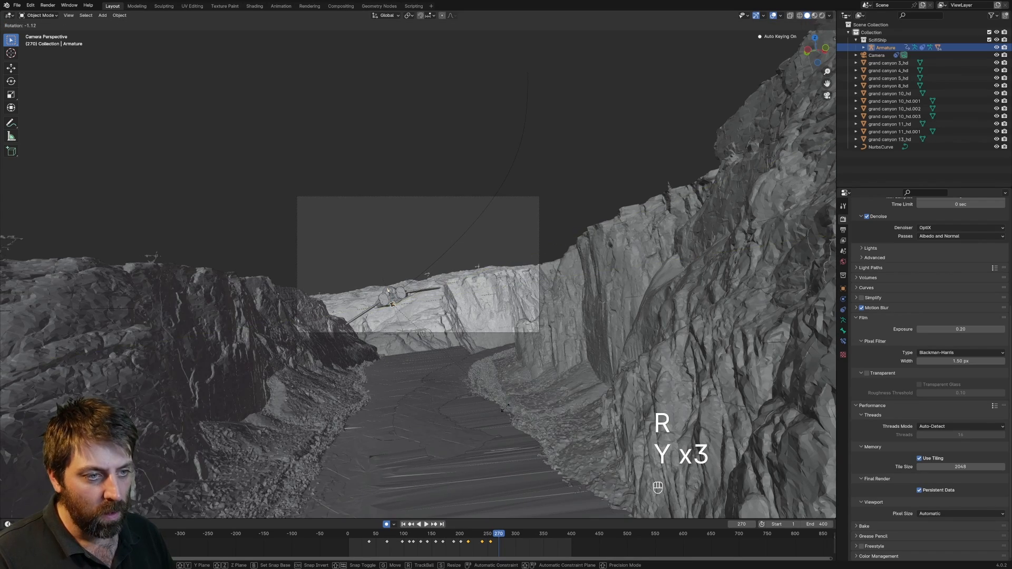
{"action": "left_click", "coordinate": [506, 404]}
Advance to frame 285 and roll the ship in the negative direction around its local Y axis
{"action": "left_click_drag", "start_coordinate": [499, 534], "coordinate": [507, 535]}
{"action": "key", "text": "r"}
{"action": "key", "text": "y"}
{"action": "key", "text": "y"}
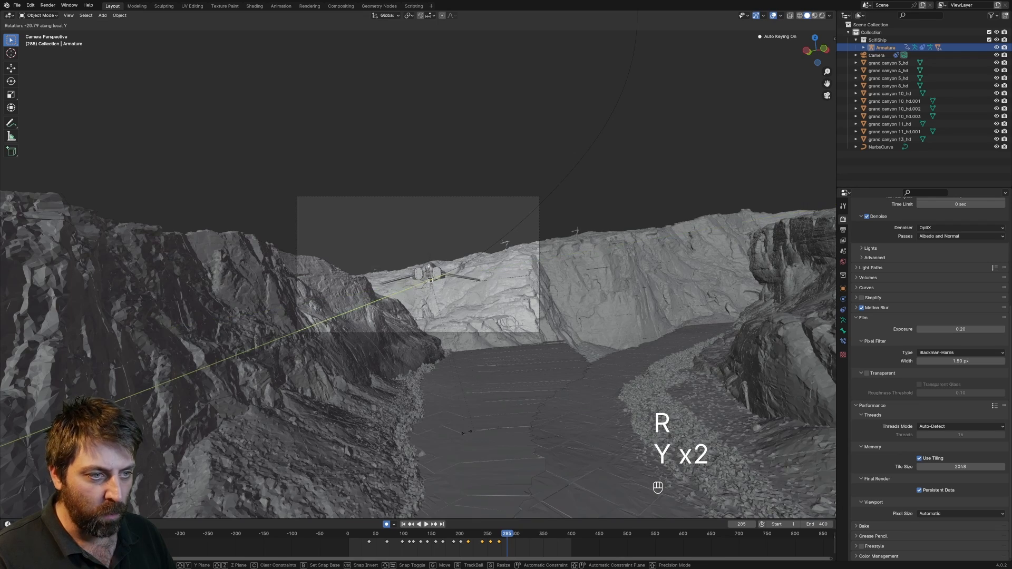
{"action": "left_click", "coordinate": [420, 428]}
Continue to frame 332 and roll the ship around its local Y axis through nearly a full turn until its wings are level
{"action": "key", "text": "space"}
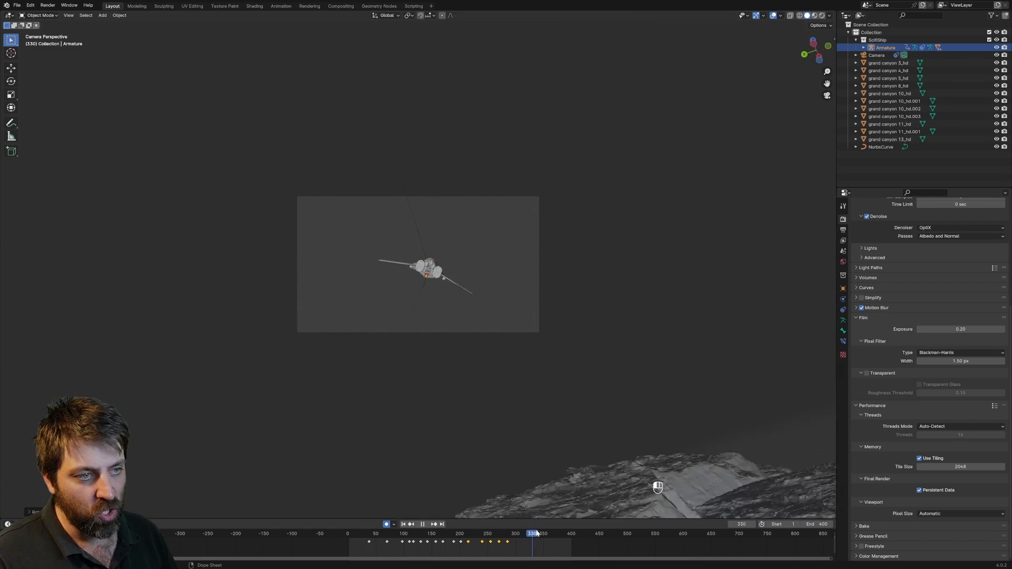
{"action": "mouse_move", "coordinate": [539, 533]}
{"action": "left_mouse_down"}
{"action": "mouse_move", "coordinate": [524, 533]}
{"action": "mouse_move", "coordinate": [533, 532]}
{"action": "left_mouse_up"}
{"action": "key", "text": "r"}
{"action": "key", "text": "y"}
{"action": "key", "text": "y"}
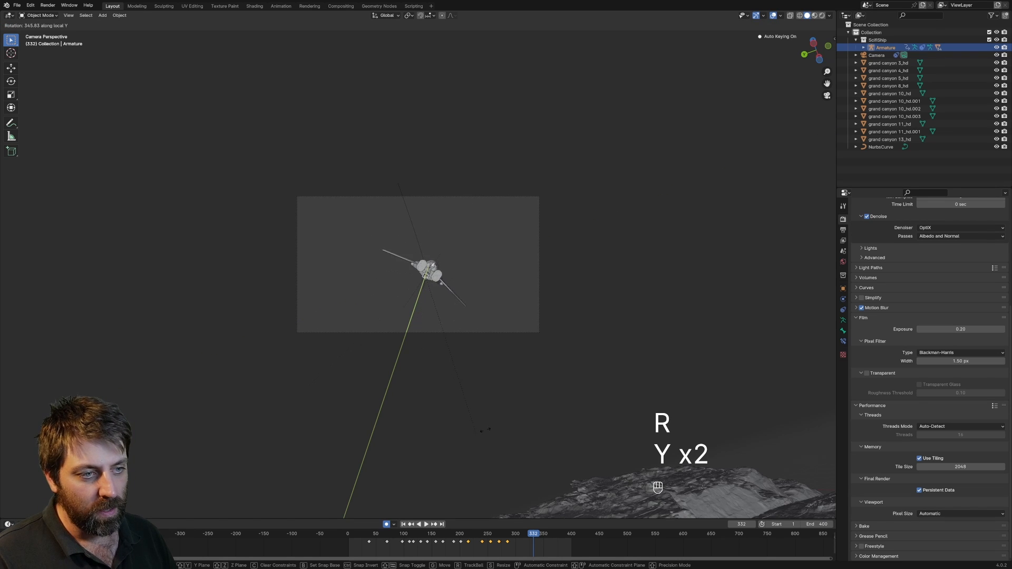
{"action": "left_click", "coordinate": [536, 365]}
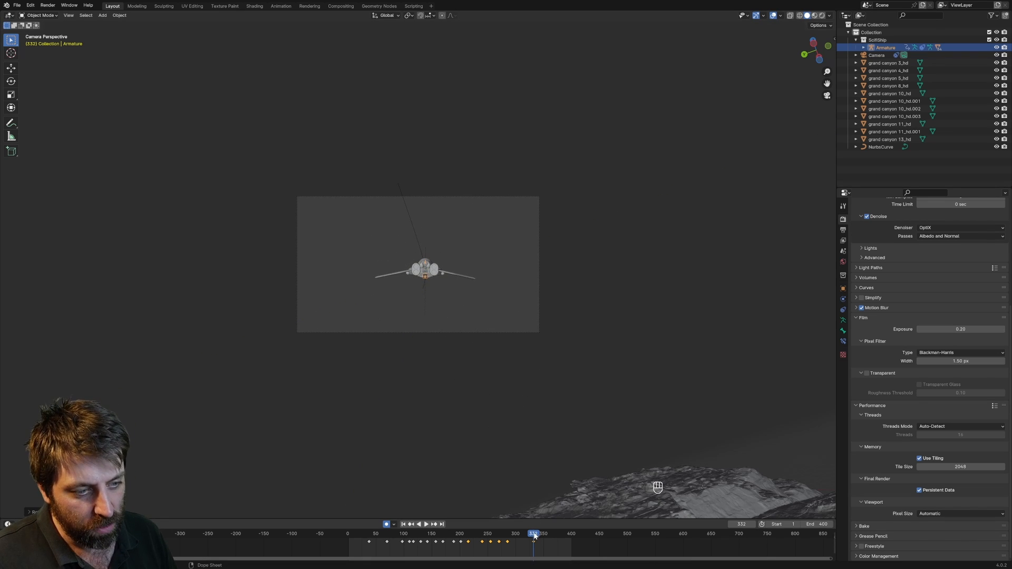
Move the ship's last roll keyframe from frame 332 to frame 385, preview the longer roll, and return to that keyframe
{"action": "left_click_drag", "start_coordinate": [533, 536], "coordinate": [507, 537]}
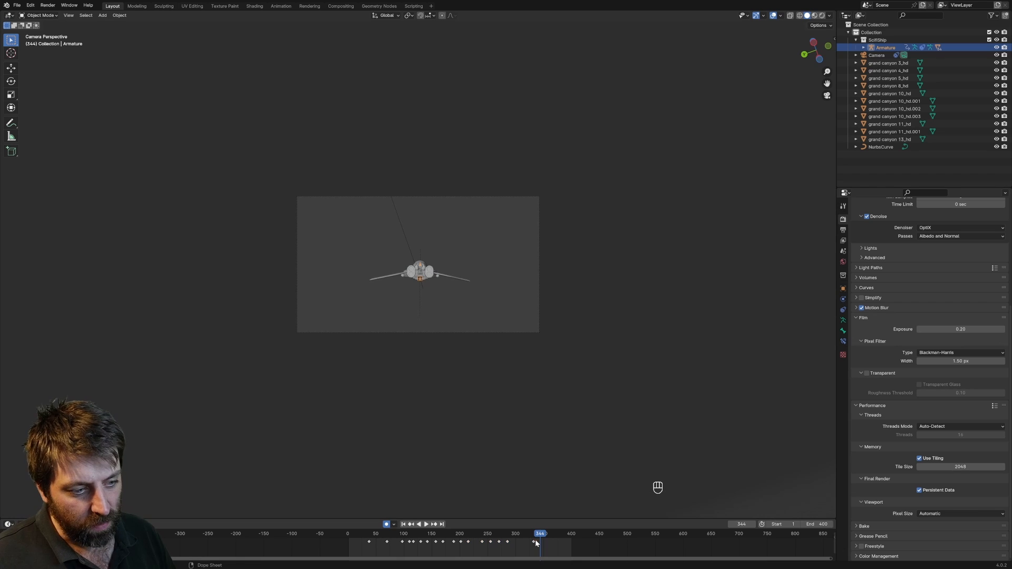
{"action": "left_click_drag", "start_coordinate": [536, 542], "coordinate": [396, 552]}
{"action": "left_click", "coordinate": [560, 540]}
{"action": "key", "text": "shift+space"}
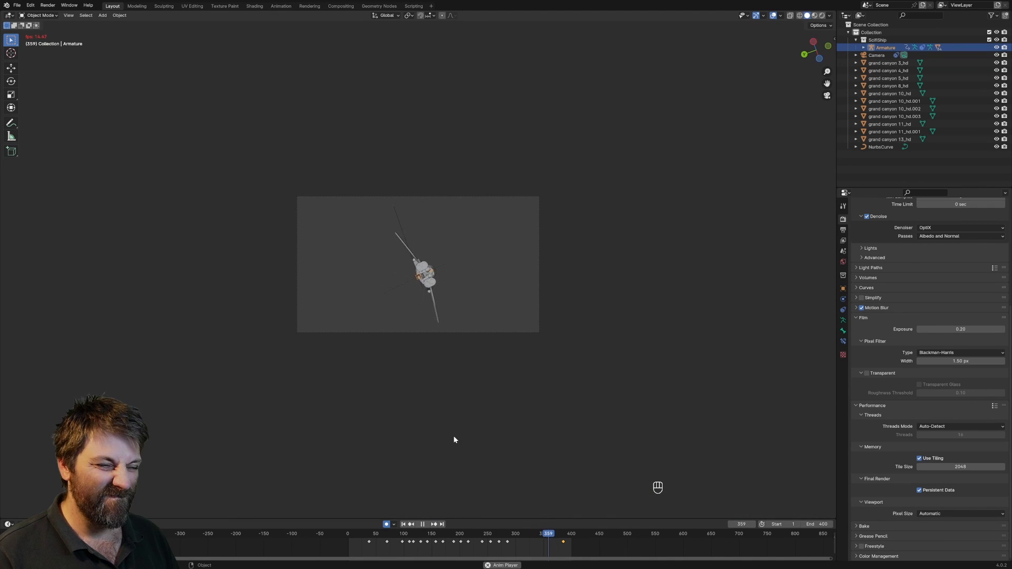
{"action": "key", "text": "shift+space"}
{"action": "key", "text": "shift+space"}
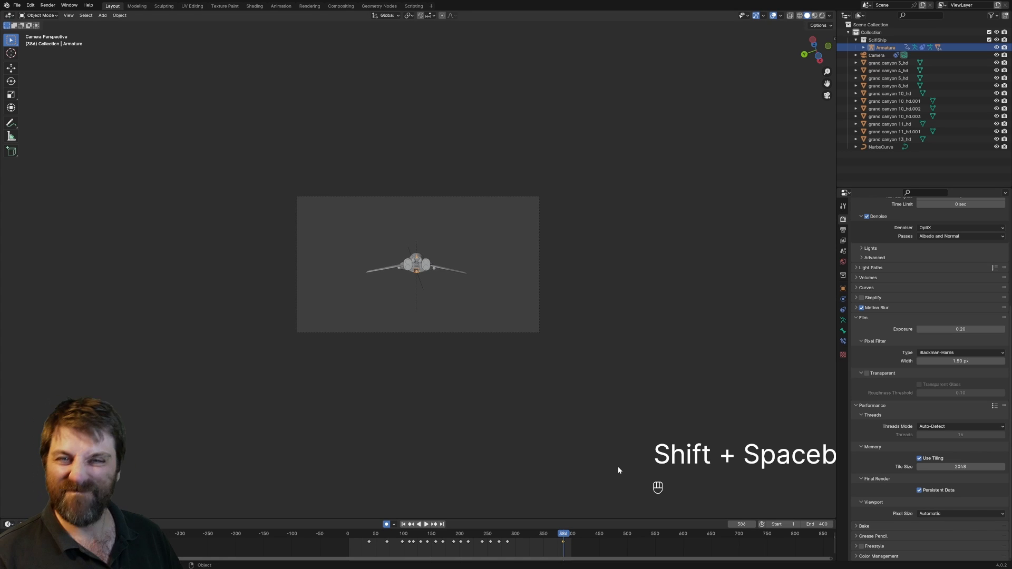
{"action": "key", "text": "Down"}
{"action": "key", "text": "r"}
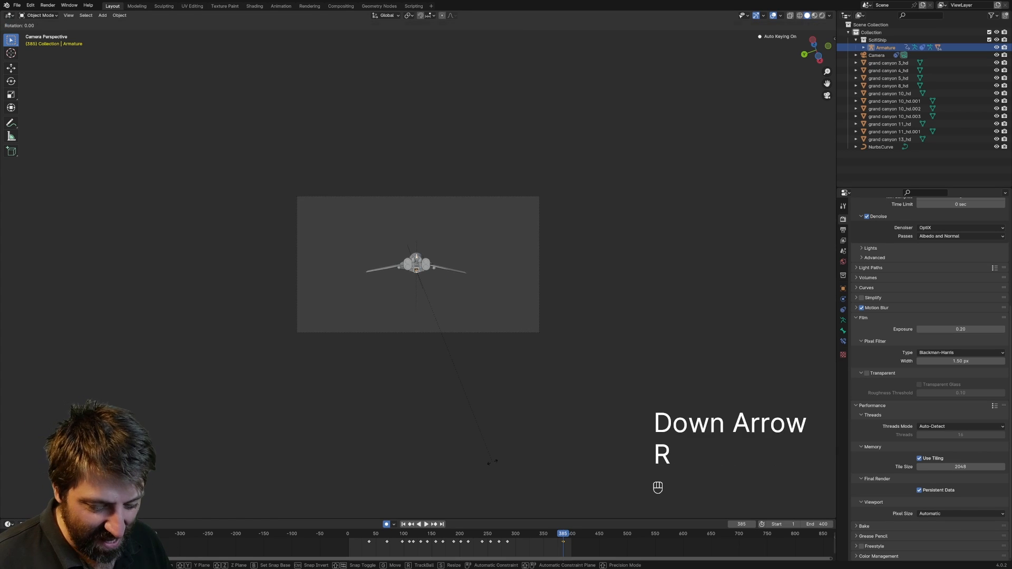
{"action": "key", "text": "y"}
{"action": "key", "text": "y"}
{"action": "right_click", "coordinate": [462, 483]}
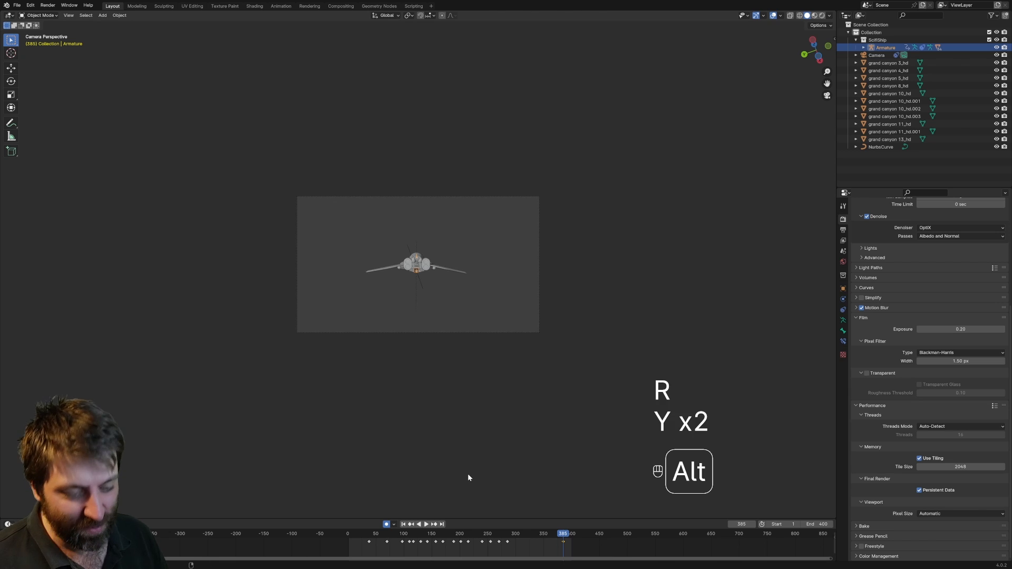
Clear the ship's rotation at frame 385, roll it nearly a full negative turn around local Y until level, and insert a rotation keyframe
{"action": "key", "text": "alt+r"}
{"action": "key", "text": "r"}
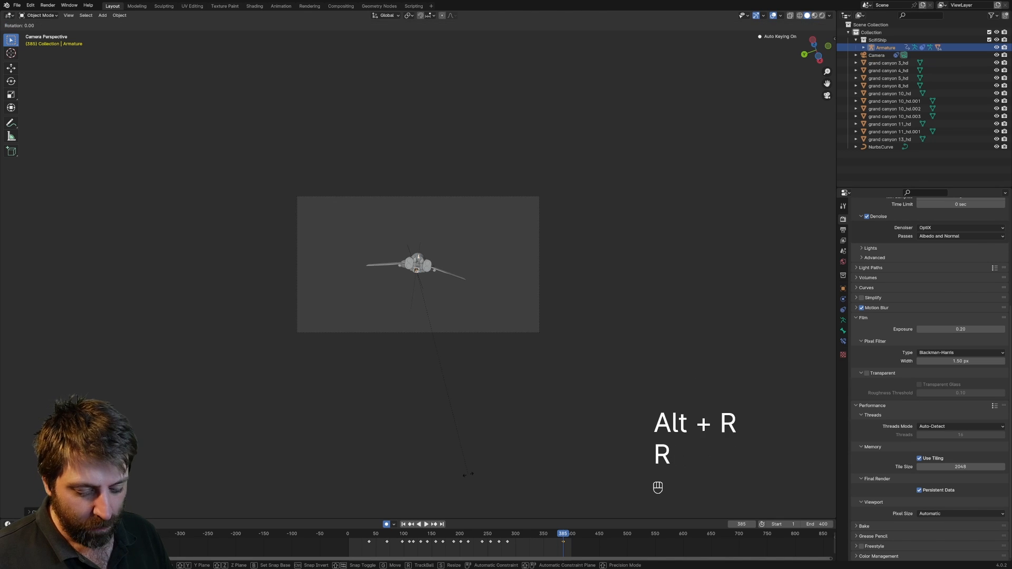
{"action": "key", "text": "y"}
{"action": "key", "text": "y"}
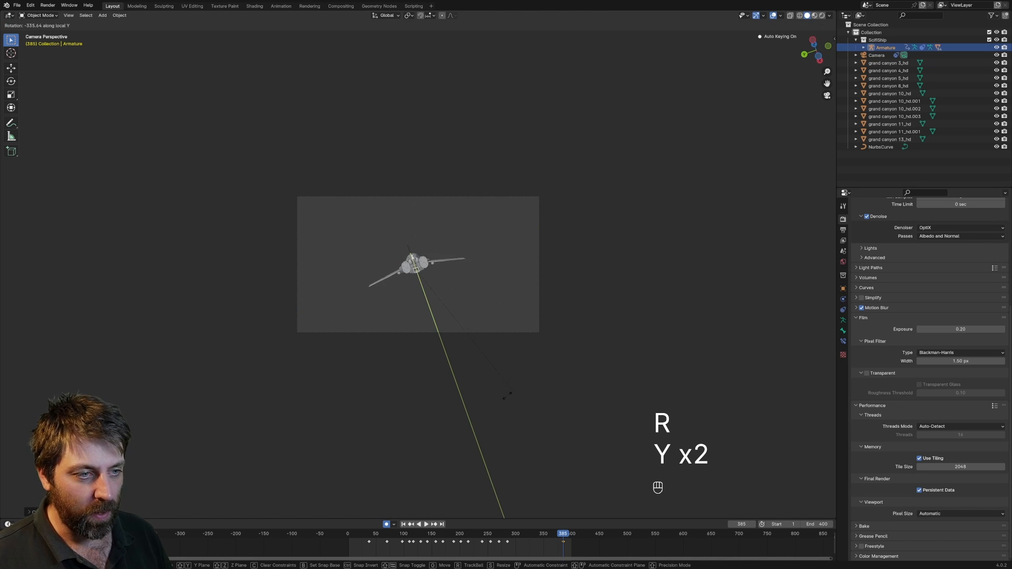
{"action": "left_click", "coordinate": [492, 402]}
{"action": "key", "text": "i"}
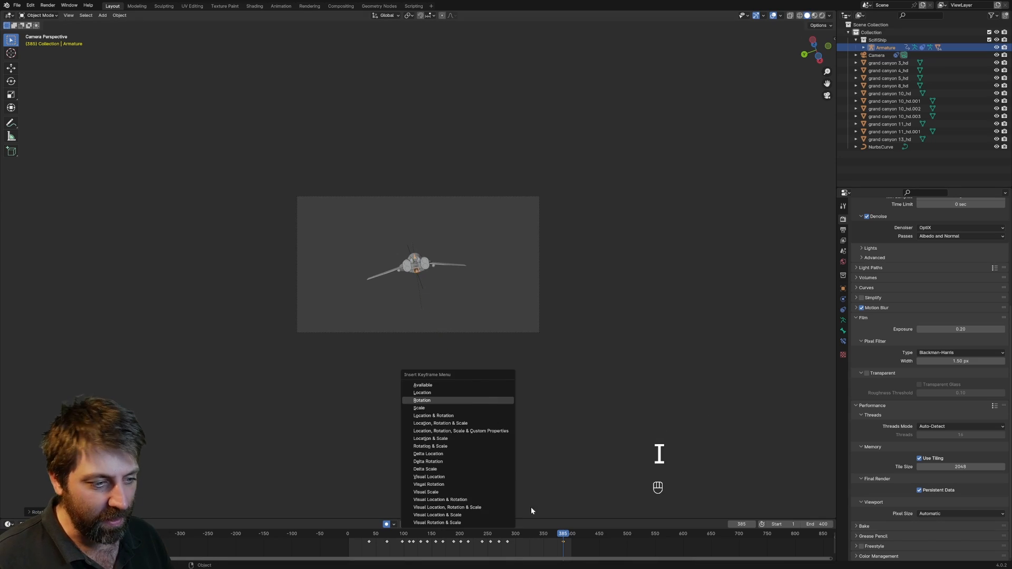
Play the animation from frame 206 to check the ship's banking and final roll
{"action": "left_click_drag", "start_coordinate": [561, 537], "coordinate": [464, 536]}
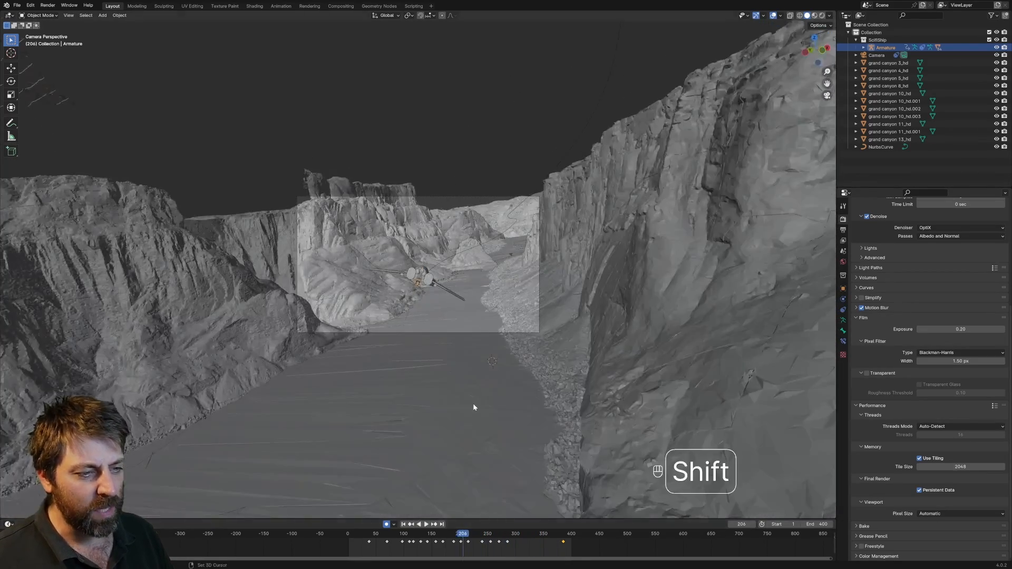
{"action": "key", "text": "shift+space"}
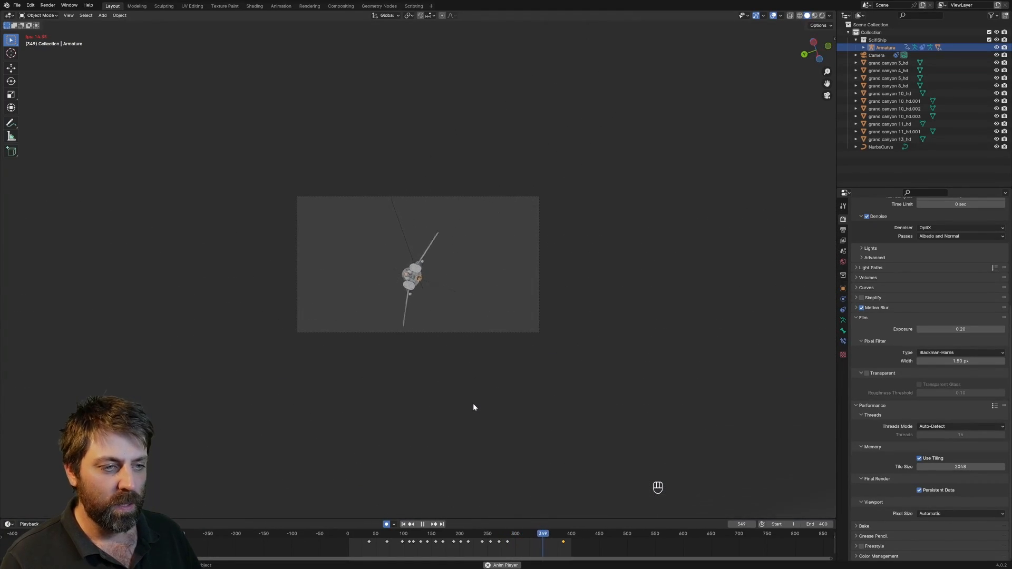
{"action": "key", "text": "shift+space"}
At frame 106, edit the NURBS flight path and move its selected control point horizontally away from the left cliff
{"action": "left_click_drag", "start_coordinate": [553, 534], "coordinate": [408, 554]}
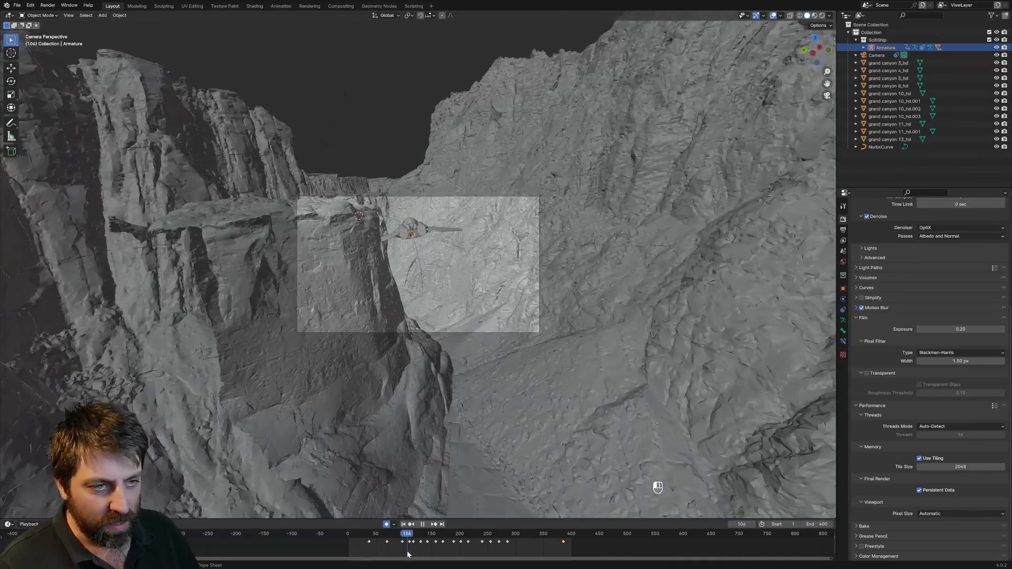
{"action": "left_click", "coordinate": [420, 261]}
{"action": "key", "text": "Tab"}
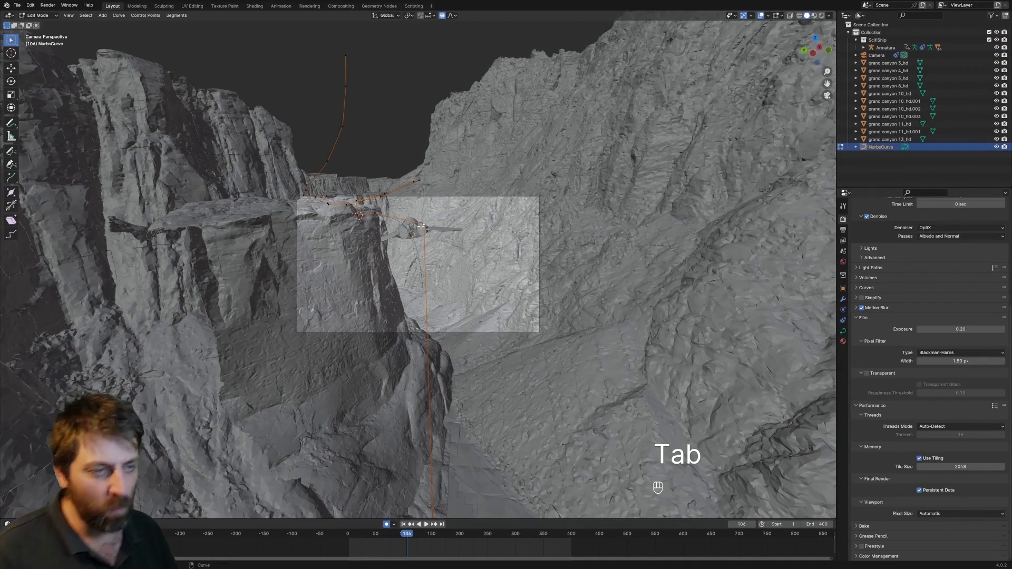
{"action": "key", "text": "g"}
{"action": "key", "text": "g"}
{"action": "key", "text": "shift+z"}
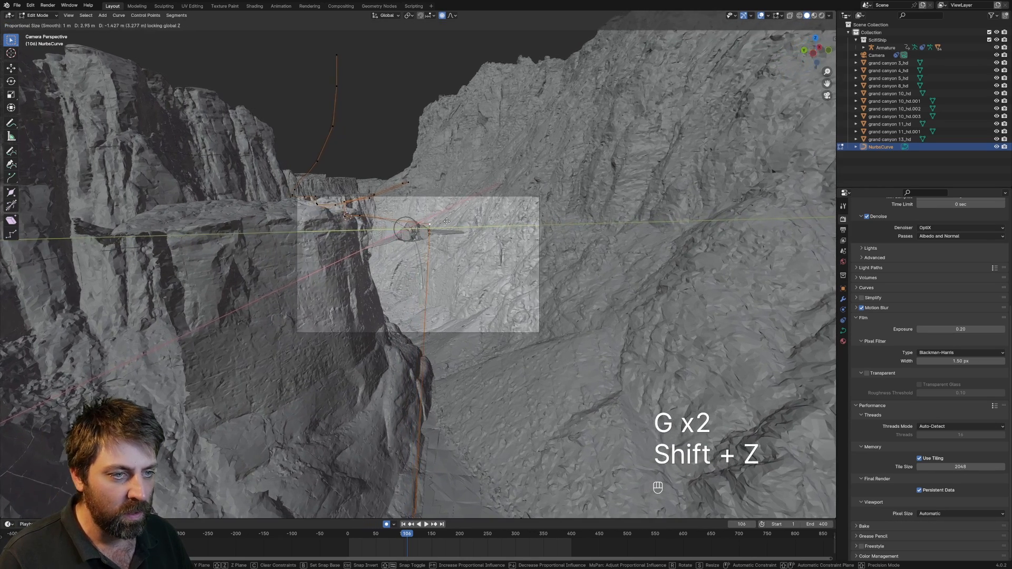
{"action": "left_click", "coordinate": [462, 218]}
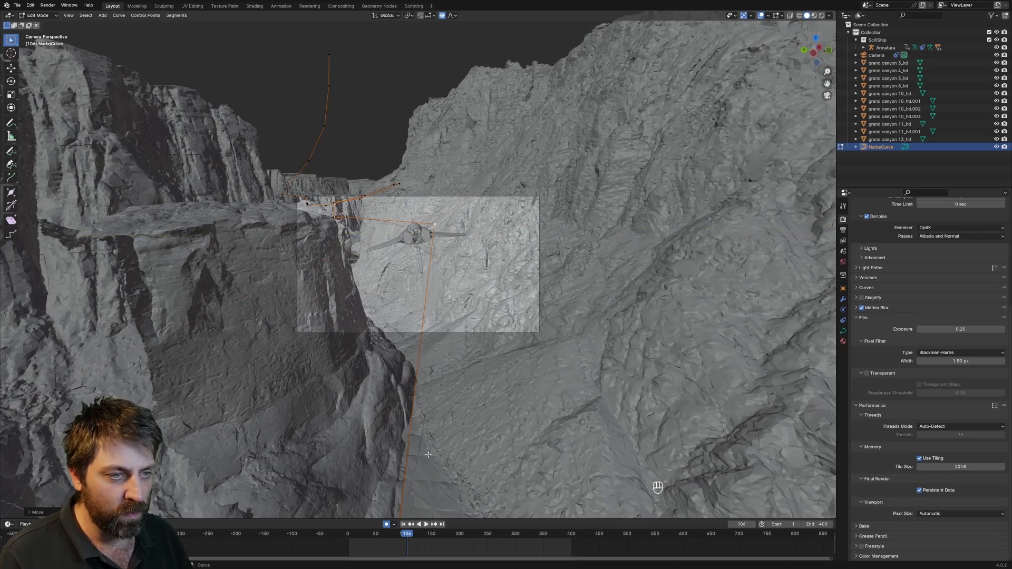
{"action": "key", "text": "Tab"}
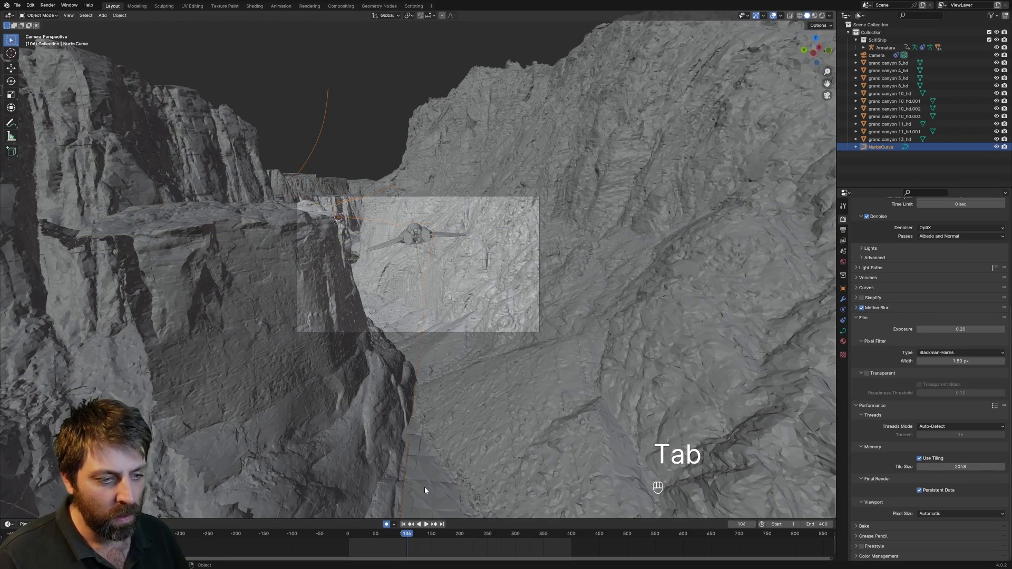
Review the revised path around frames 102 to 111, select the ship, and delete its roll keyframe just after frame 110
{"action": "key", "text": "space"}
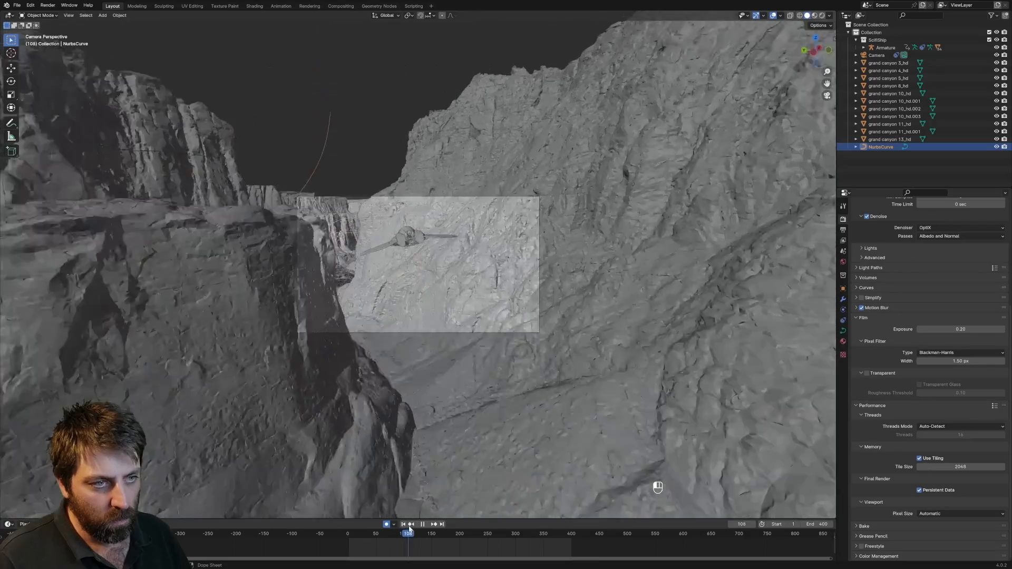
{"action": "left_click_drag", "start_coordinate": [410, 528], "coordinate": [404, 493]}
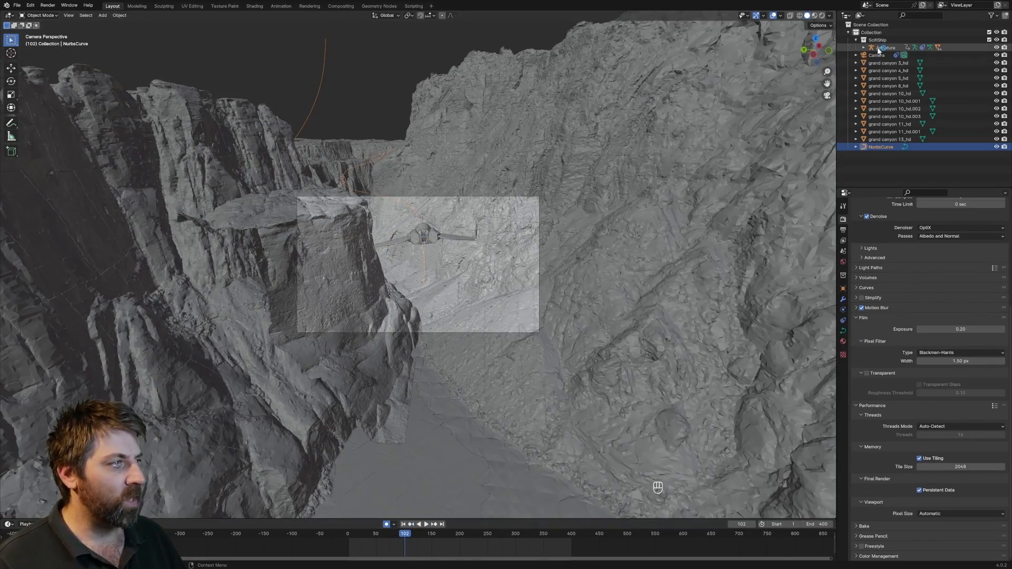
{"action": "left_click", "coordinate": [420, 237]}
{"action": "mouse_move", "coordinate": [406, 535]}
{"action": "left_mouse_down"}
{"action": "mouse_move", "coordinate": [394, 538]}
{"action": "mouse_move", "coordinate": [410, 548]}
{"action": "left_mouse_up"}
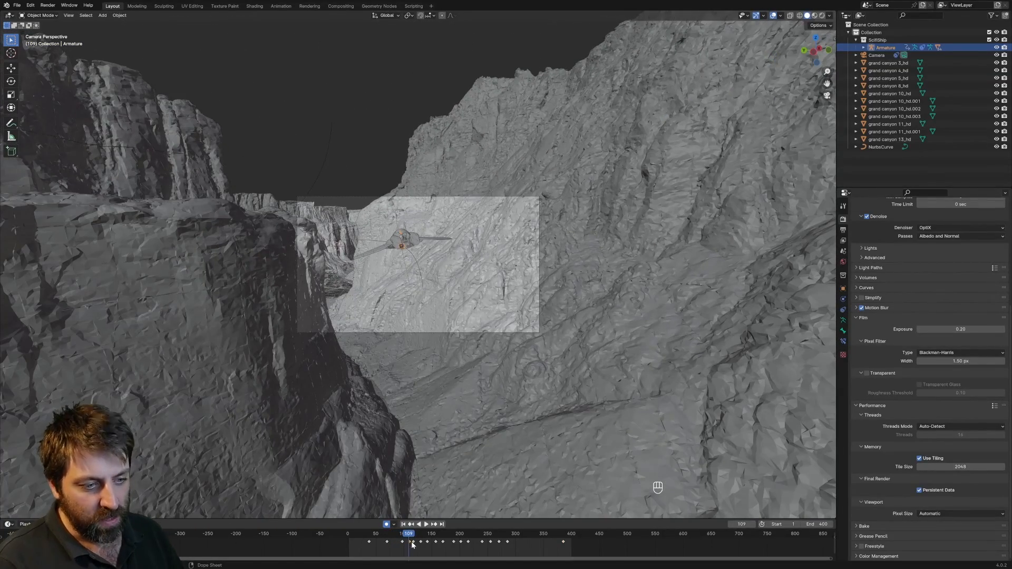
{"action": "key", "text": "space"}
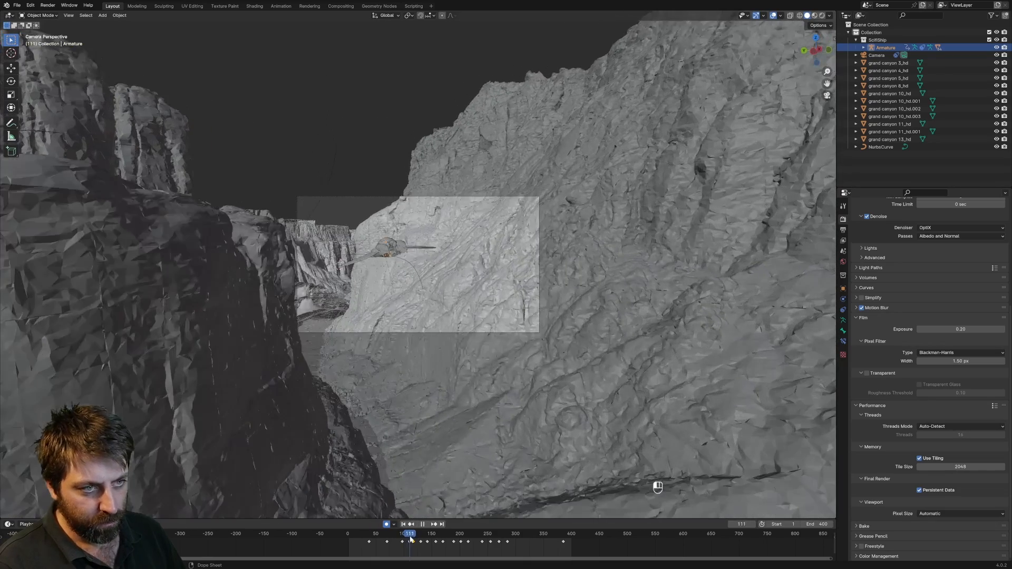
{"action": "left_click_drag", "start_coordinate": [410, 537], "coordinate": [407, 537]}
Bank the ship more steeply to the left around its local Y axis at the frame 110 keyframe
{"action": "key", "text": "Up"}
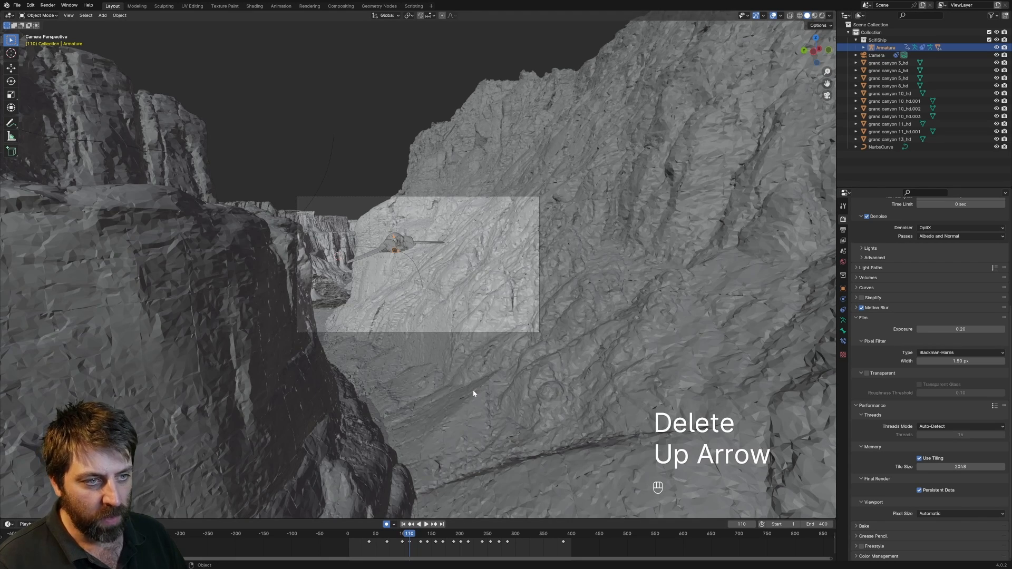
{"action": "key", "text": "r"}
{"action": "key", "text": "y"}
{"action": "key", "text": "y"}
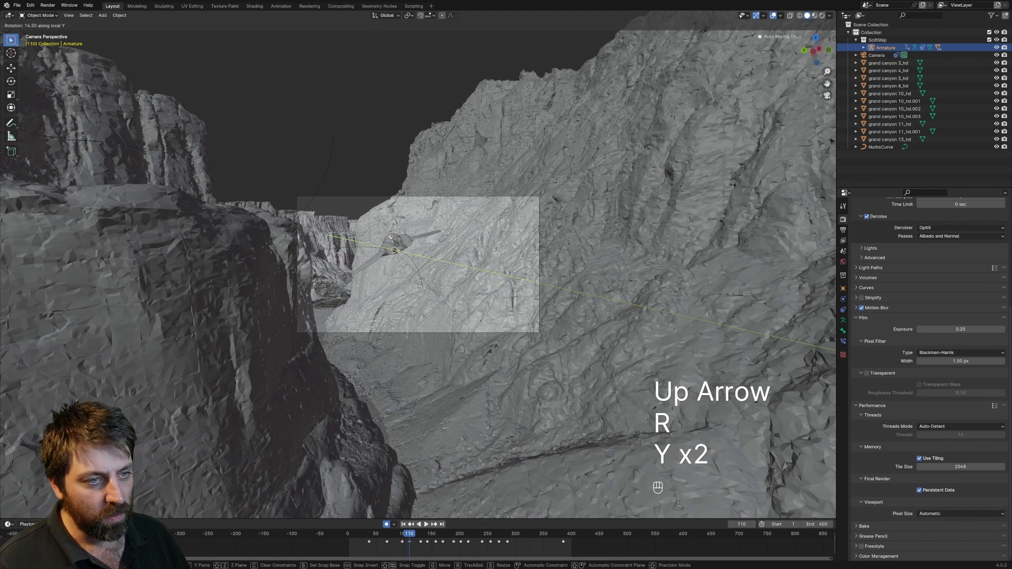
{"action": "left_click", "coordinate": [488, 314]}
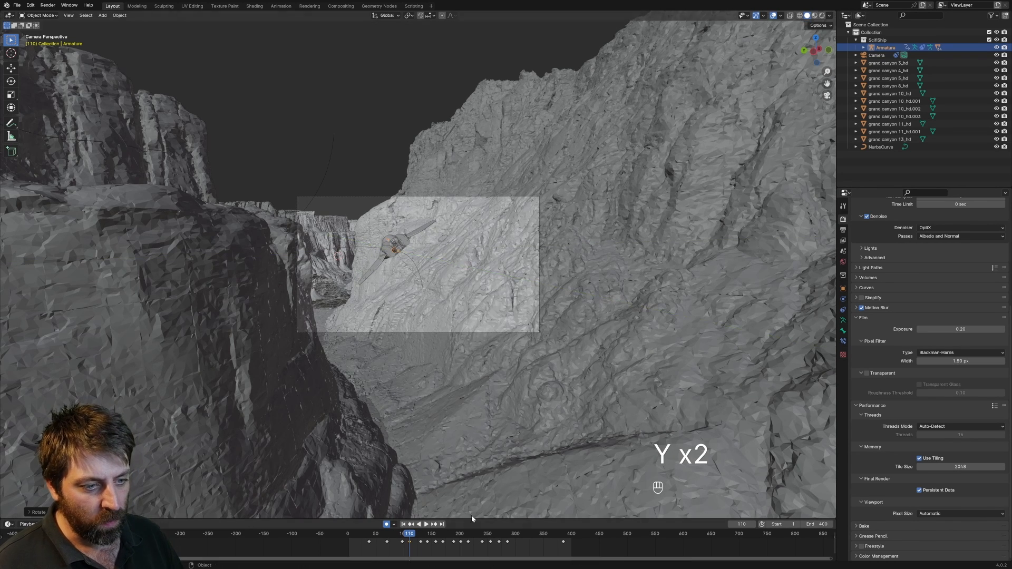
Roll the ship slightly around its local Y axis at the frame 130 keyframe and play on to frame 141
{"action": "mouse_move", "coordinate": [411, 536]}
{"action": "left_mouse_down"}
{"action": "mouse_move", "coordinate": [399, 537]}
{"action": "mouse_move", "coordinate": [420, 540]}
{"action": "left_mouse_up"}
{"action": "key", "text": "Up"}
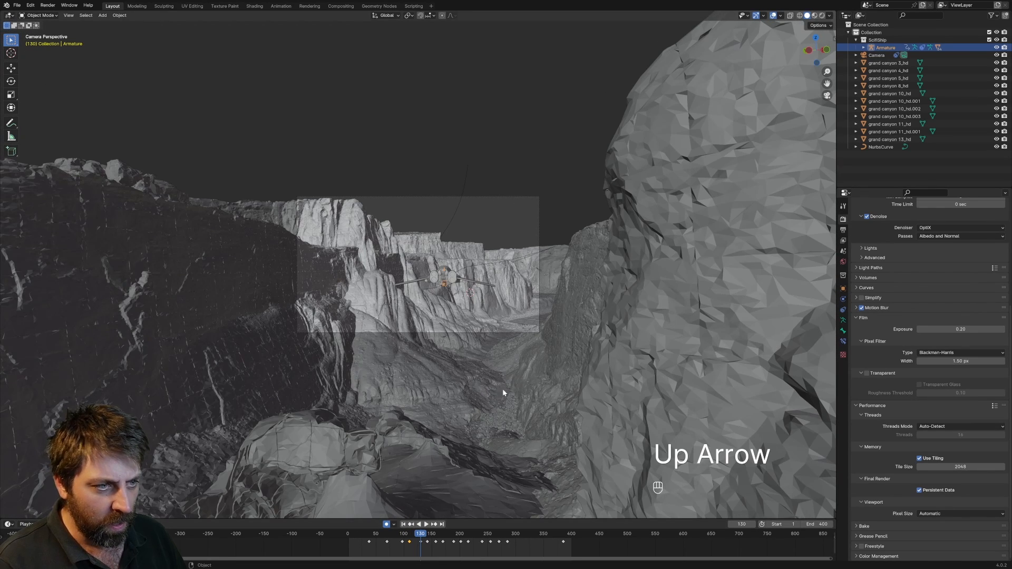
{"action": "key", "text": "r"}
{"action": "key", "text": "y"}
{"action": "key", "text": "y"}
{"action": "left_click", "coordinate": [489, 506]}
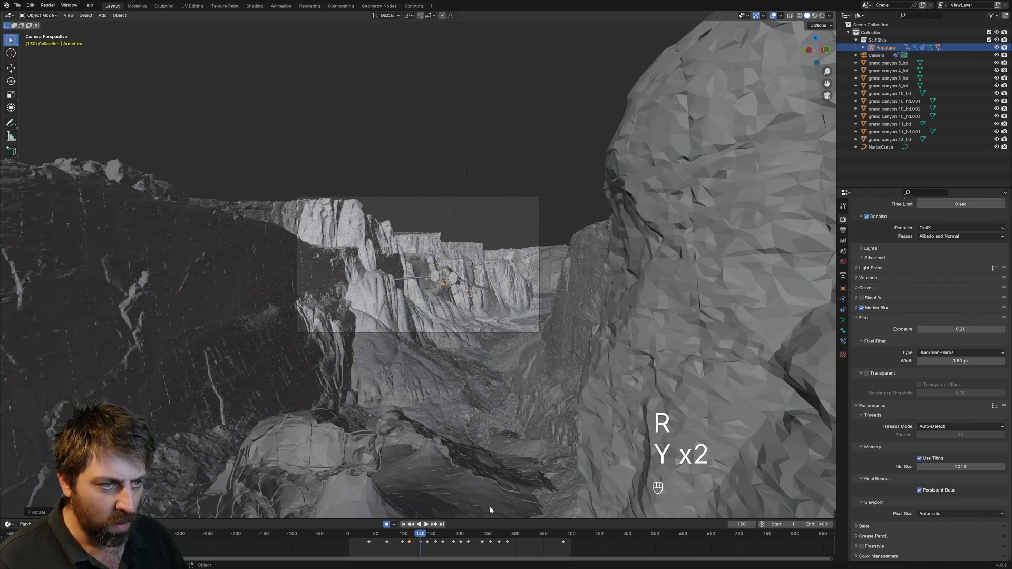
{"action": "key", "text": "space"}
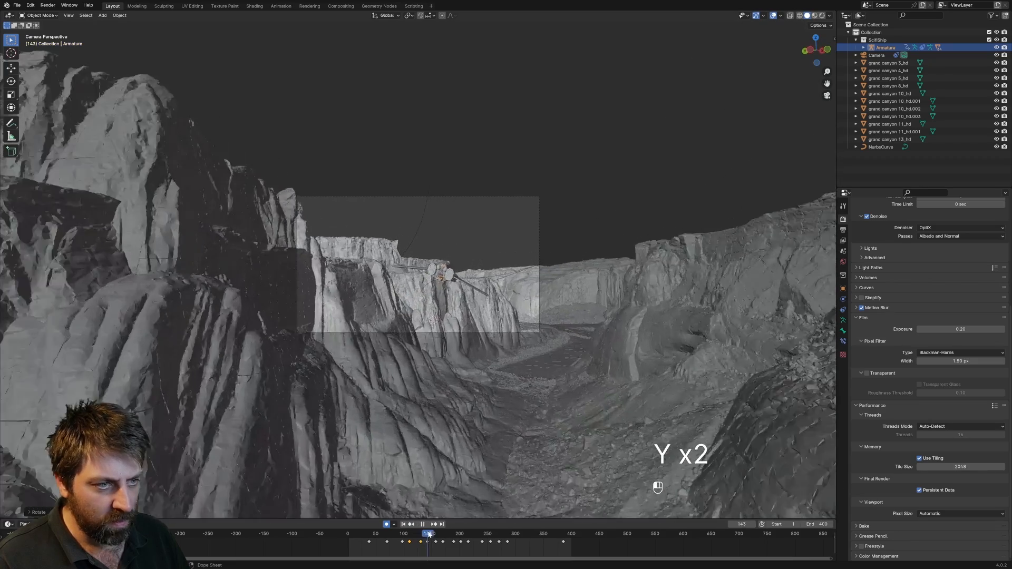
{"action": "key", "text": "space"}
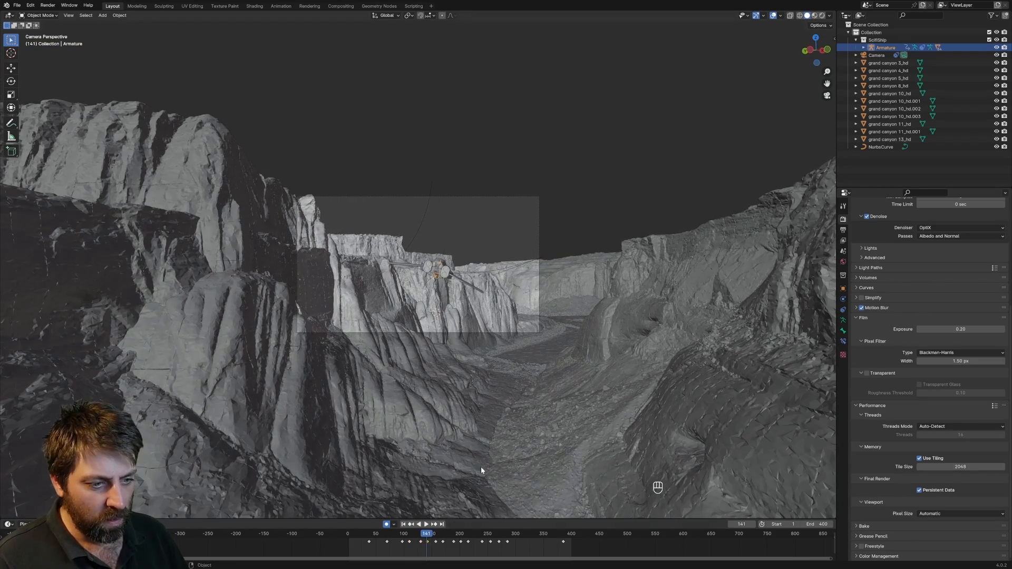
Try a small roll of the ship around its local Y axis at frame 141 and play the motion
{"action": "key", "text": "r"}
{"action": "key", "text": "y"}
{"action": "key", "text": "y"}
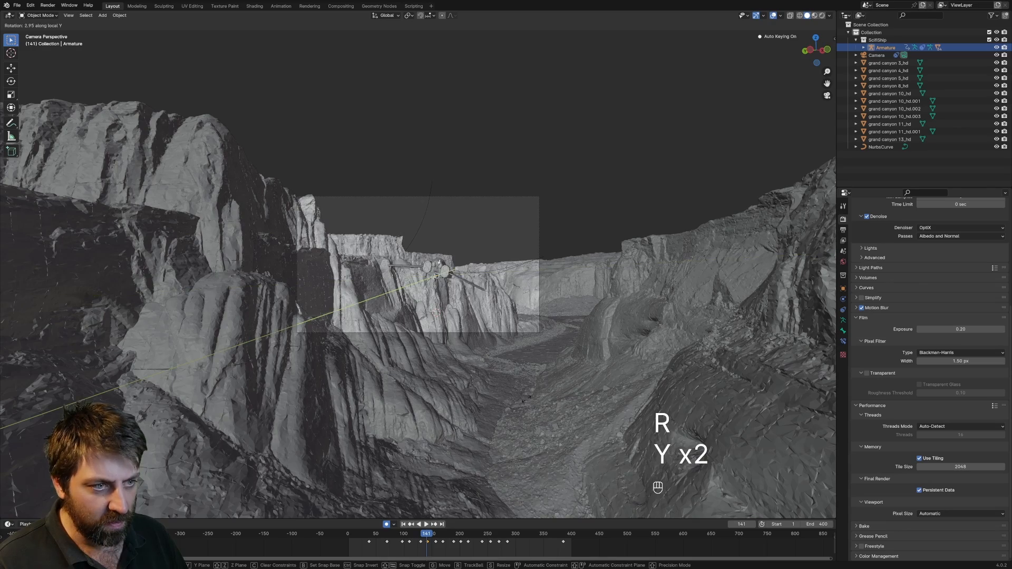
{"action": "left_click", "coordinate": [533, 367]}
{"action": "key", "text": "space"}
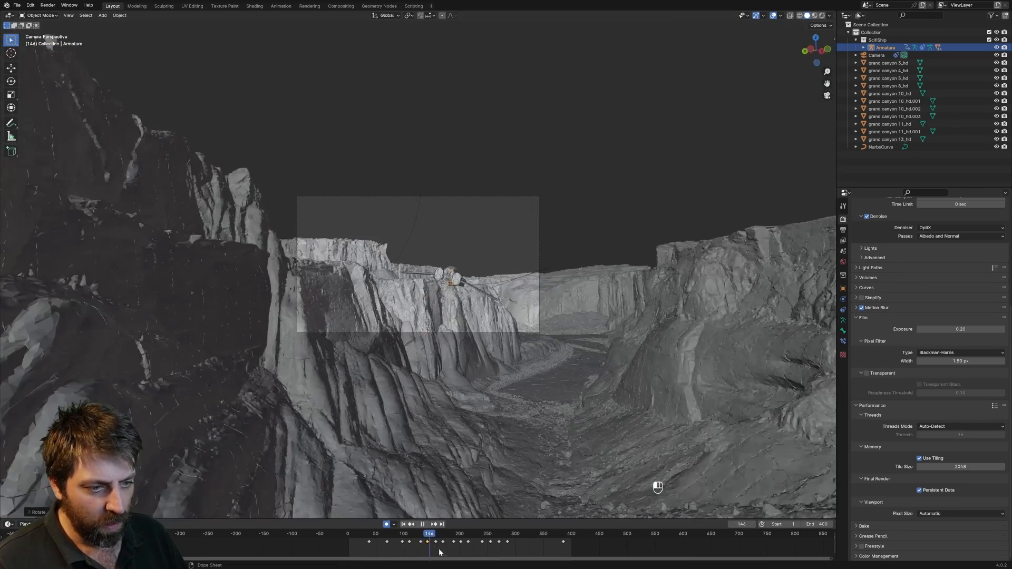
{"action": "key", "text": "space"}
Delete the extra roll keyframe at frame 141, just before the one at frame 142
{"action": "scroll", "coordinate": [433, 543], "scroll_direction": "up", "scroll_amount": 8}
{"action": "scroll", "coordinate": [426, 542], "scroll_direction": "up", "scroll_amount": 3}
{"action": "mouse_move", "coordinate": [422, 534]}
{"action": "left_mouse_down"}
{"action": "mouse_move", "coordinate": [405, 538]}
{"action": "mouse_move", "coordinate": [415, 539]}
{"action": "left_mouse_up"}
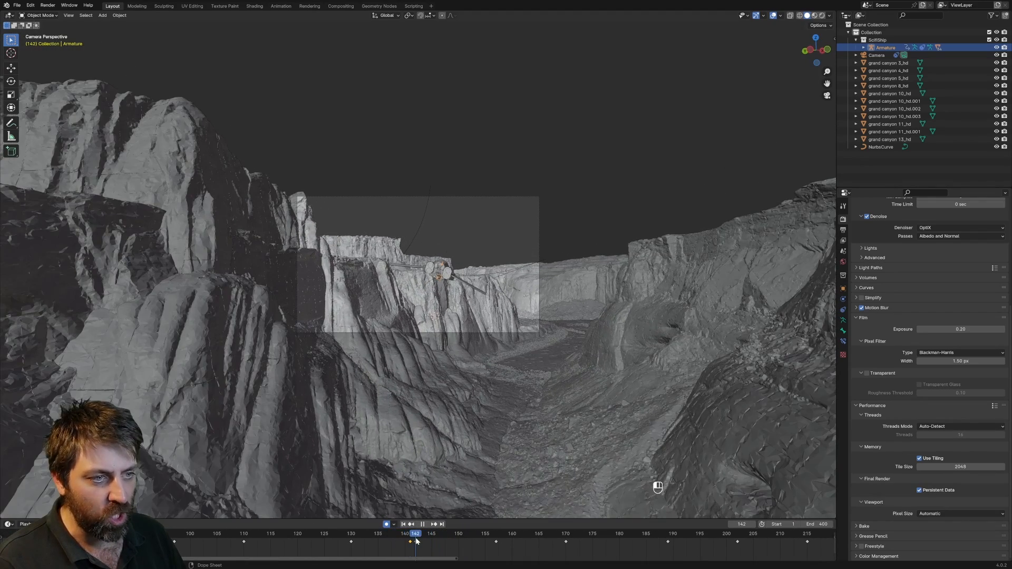
{"action": "key", "text": "Delete"}
Adjust the ship's roll around its local Y axis at the existing frame 142 keyframe
{"action": "mouse_move", "coordinate": [413, 535]}
{"action": "left_mouse_down"}
{"action": "mouse_move", "coordinate": [372, 537]}
{"action": "mouse_move", "coordinate": [417, 542]}
{"action": "left_mouse_up"}
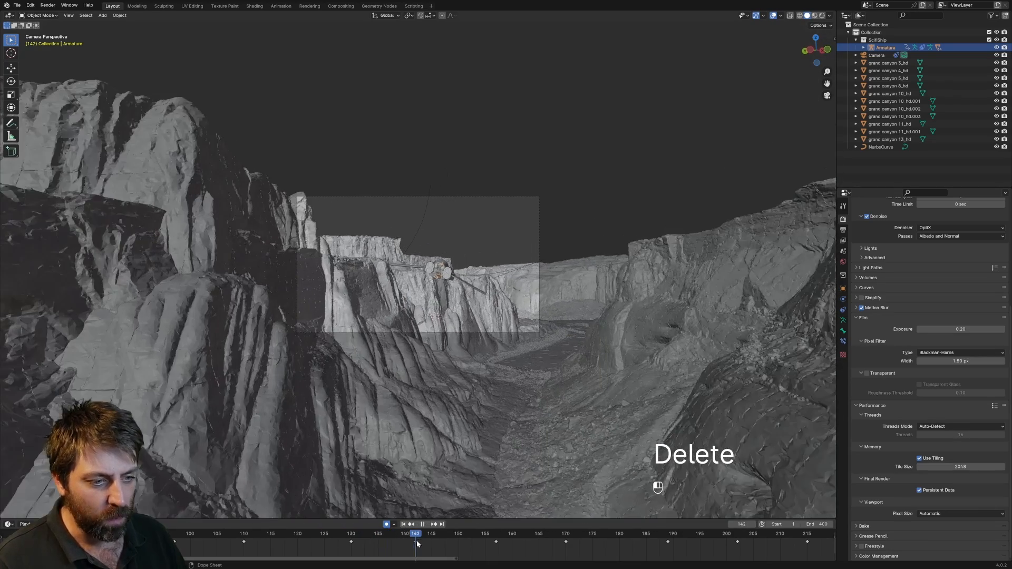
{"action": "key", "text": "r"}
{"action": "key", "text": "y"}
{"action": "key", "text": "y"}
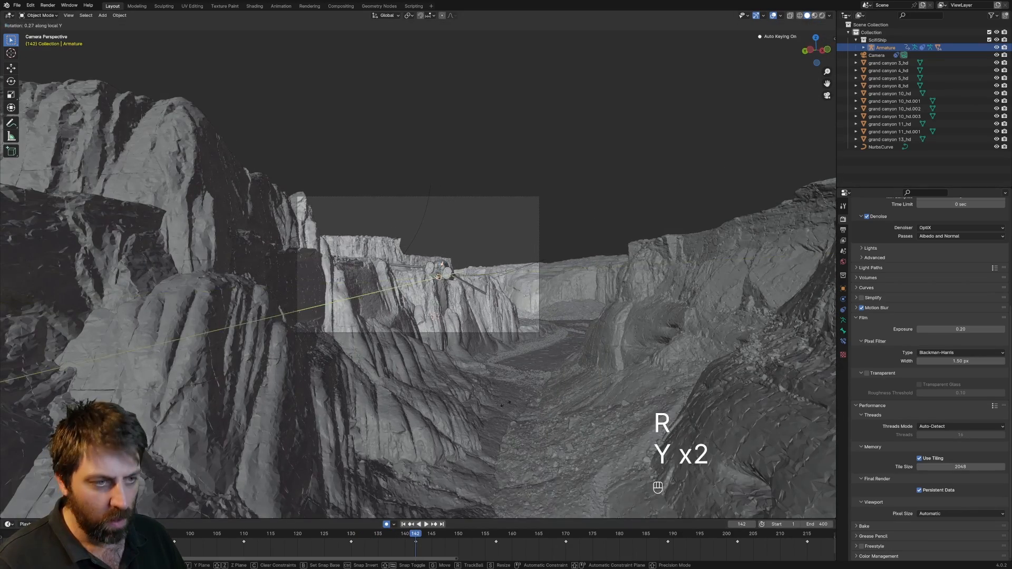
{"action": "left_click", "coordinate": [454, 502]}
Bank the ship to the left around its local Y axis at the frame 157 keyframe
{"action": "left_click_drag", "start_coordinate": [403, 536], "coordinate": [505, 541]}
{"action": "key", "text": "r"}
{"action": "key", "text": "y"}
{"action": "key", "text": "y"}
{"action": "left_click", "coordinate": [533, 539]}
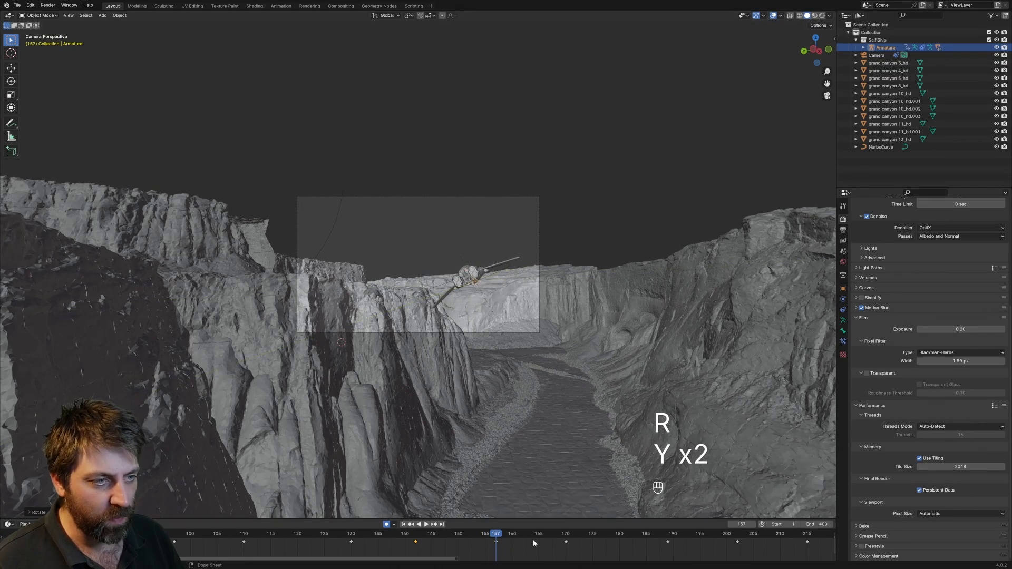
Review the banking around frames 131 to 137 and duplicate the NURBS flight path in place
{"action": "left_click_drag", "start_coordinate": [503, 535], "coordinate": [360, 546]}
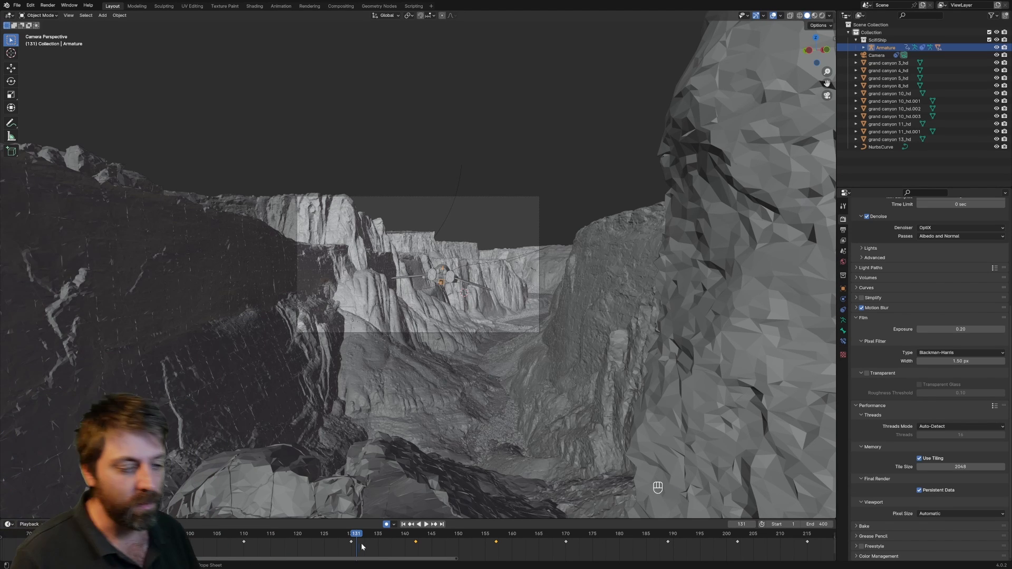
{"action": "scroll", "coordinate": [416, 362], "scroll_direction": "down", "scroll_amount": 1, "text": "alt"}
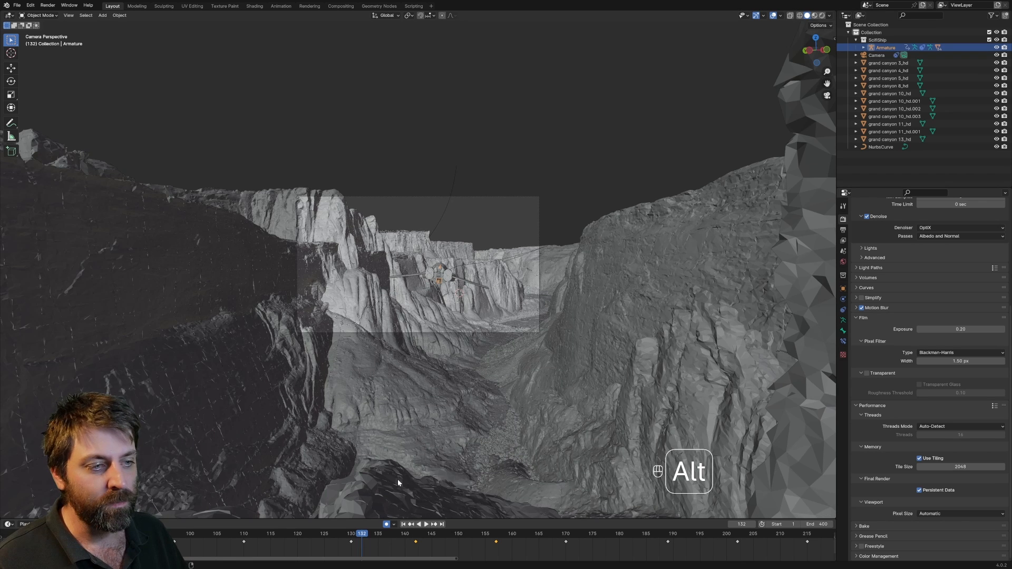
{"action": "scroll", "coordinate": [414, 390], "scroll_direction": "down", "scroll_amount": 5, "text": "alt"}
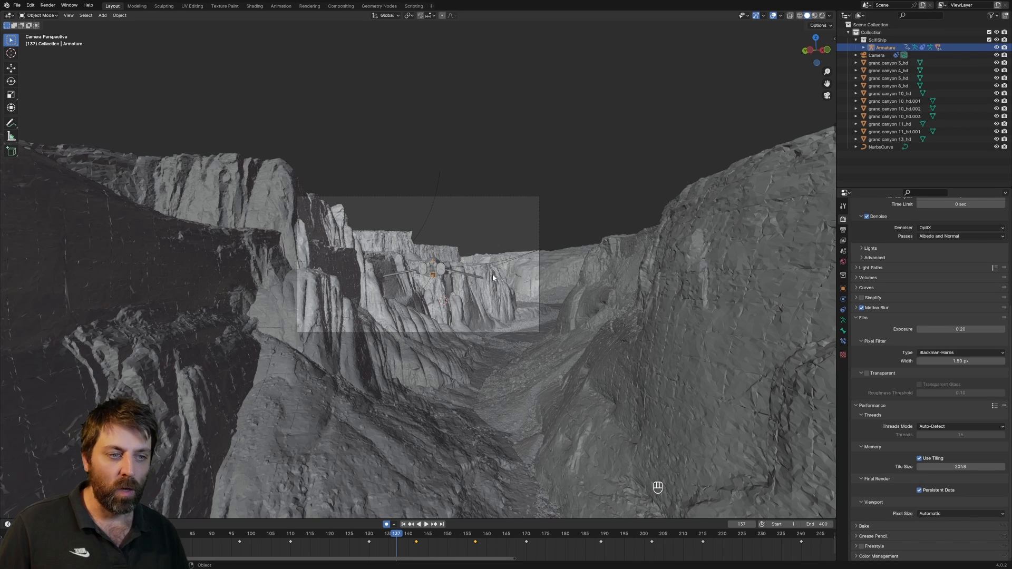
{"action": "left_click", "coordinate": [428, 221]}
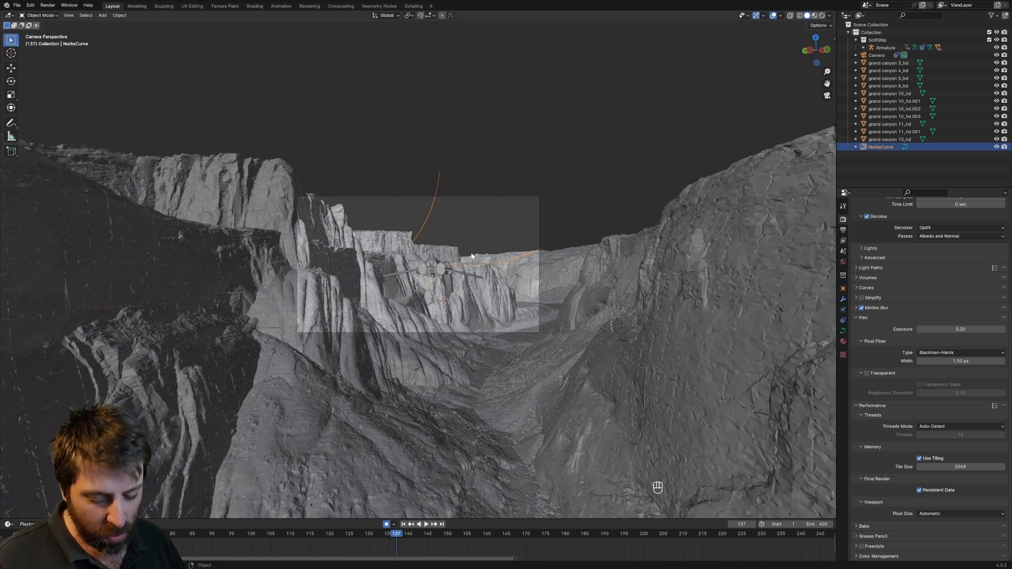
{"action": "key", "text": "shift+d"}
{"action": "right_click", "coordinate": [862, 172]}
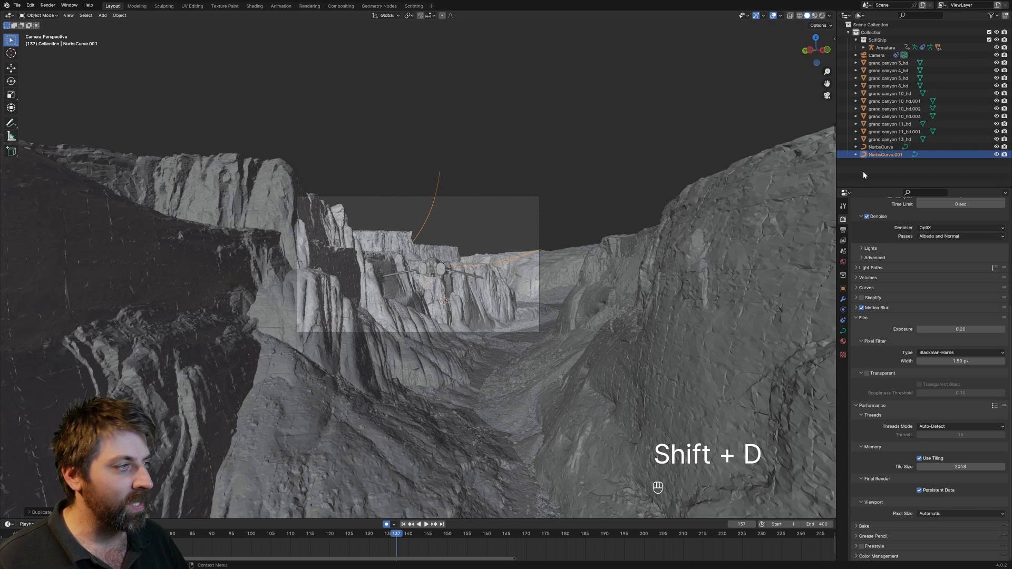
Rename the duplicated curve as NurbsCurve.cAMERA
{"action": "double_click", "coordinate": [887, 155]}
{"action": "key", "text": "BackSpace"}
{"action": "key", "text": "BackSpace"}
{"action": "key", "text": "BackSpace"}
{"action": "type", "text": "CAMERA"}
{"action": "key", "text": "Return"}
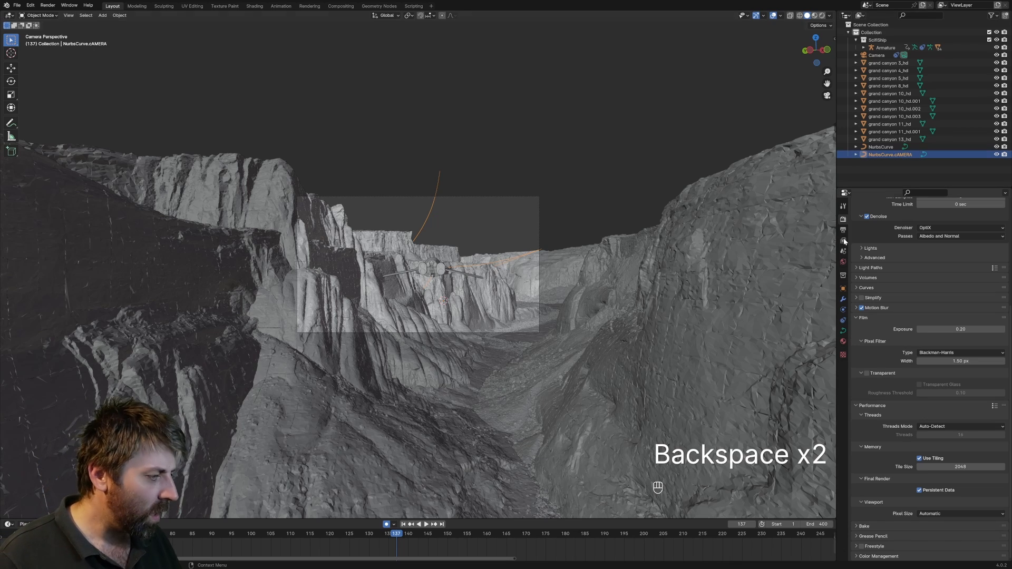
In top view, edit the camera curve and shift three control points near the canyon entrance slightly off the ship's path
{"action": "key", "text": "KP_7"}
{"action": "scroll", "coordinate": [407, 298], "scroll_direction": "down", "scroll_amount": 3}
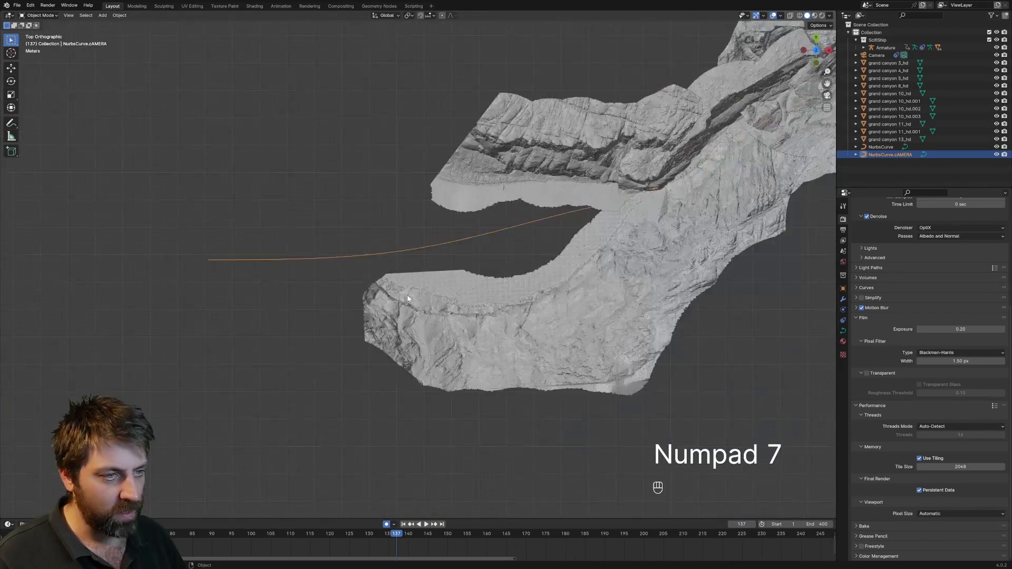
{"action": "scroll", "coordinate": [408, 299], "scroll_direction": "down", "scroll_amount": 2}
{"action": "key", "text": "Tab"}
{"action": "left_click", "coordinate": [328, 285], "text": "shift"}
{"action": "left_click", "coordinate": [427, 285], "text": "shift"}
{"action": "middle_click_drag", "start_coordinate": [483, 277], "coordinate": [378, 294], "text": "shift"}
{"action": "scroll", "coordinate": [451, 246], "scroll_direction": "up", "scroll_amount": 4}
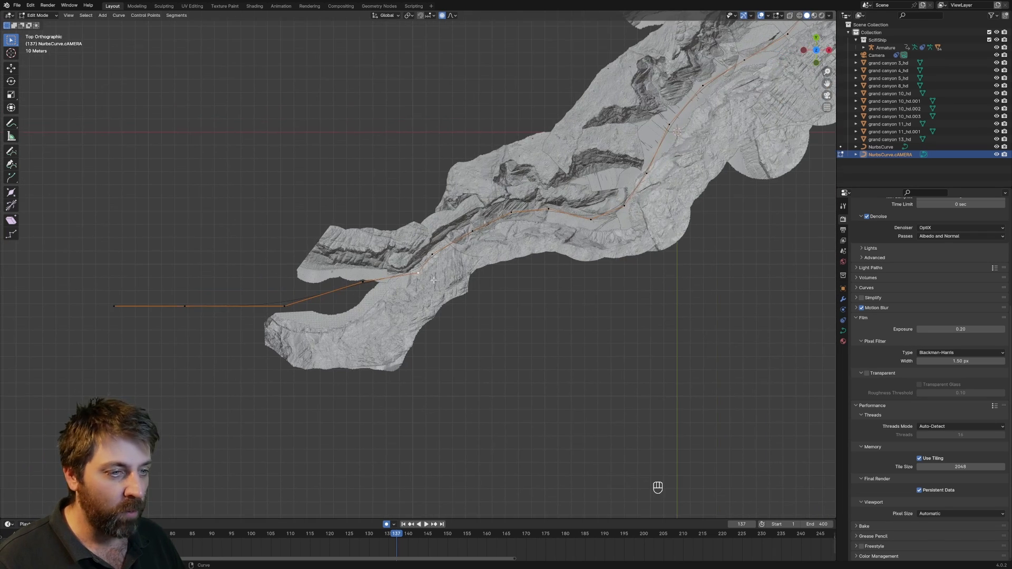
{"action": "key", "text": "g"}
{"action": "key", "text": "g"}
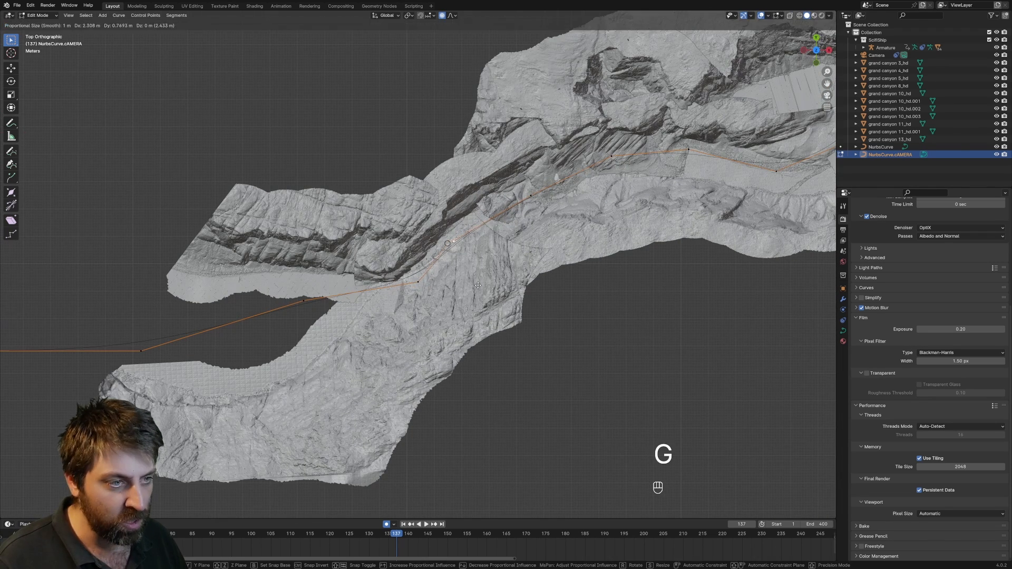
{"action": "key", "text": "g"}
{"action": "left_click", "coordinate": [622, 160]}
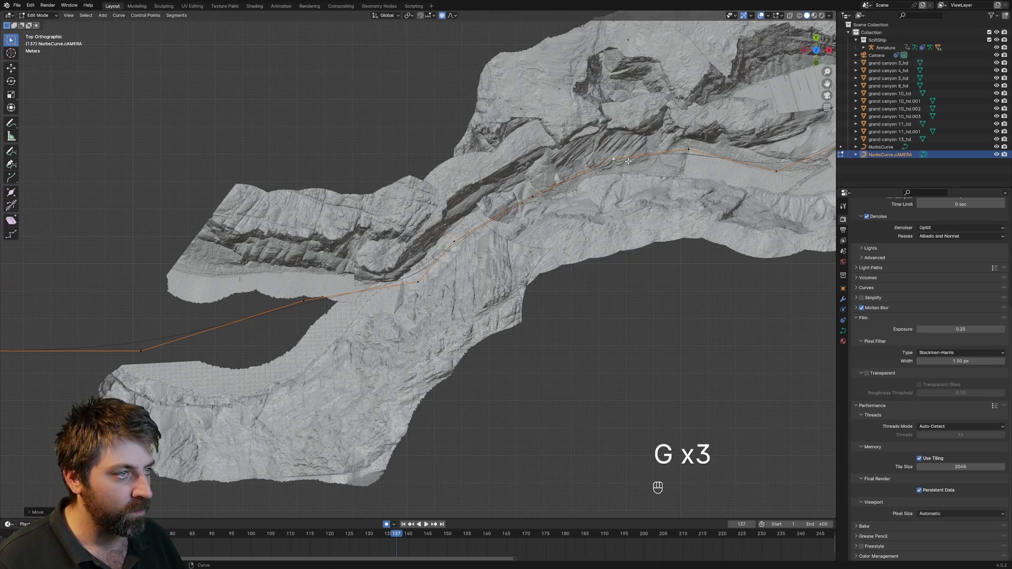
Offset several control points of the camera curve vertically along the global Z axis
{"action": "middle_click_drag", "start_coordinate": [568, 218], "coordinate": [551, 140]}
{"action": "middle_click_drag", "start_coordinate": [646, 358], "coordinate": [606, 290], "text": "shift"}
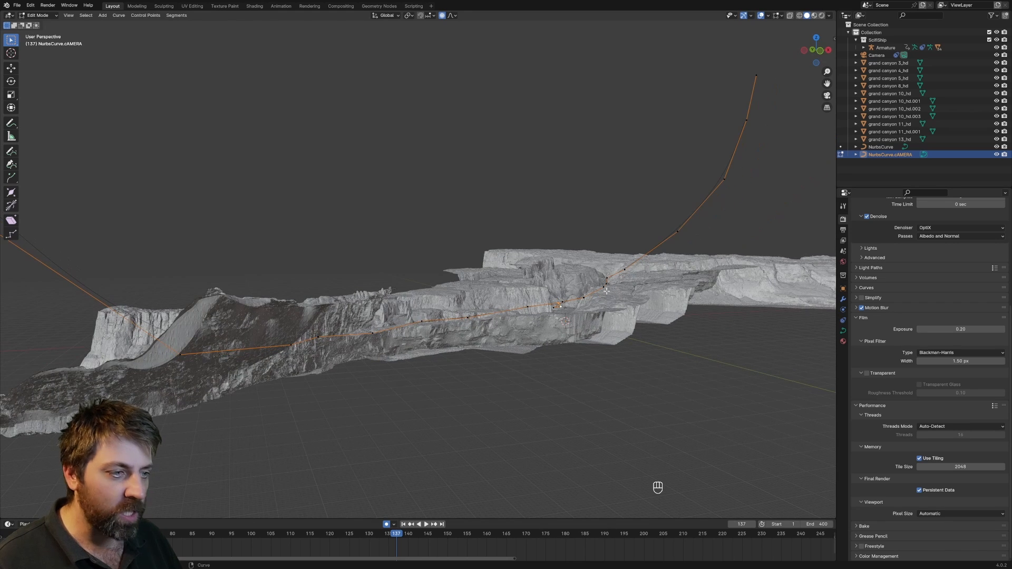
{"action": "key", "text": "g"}
{"action": "key", "text": "z"}
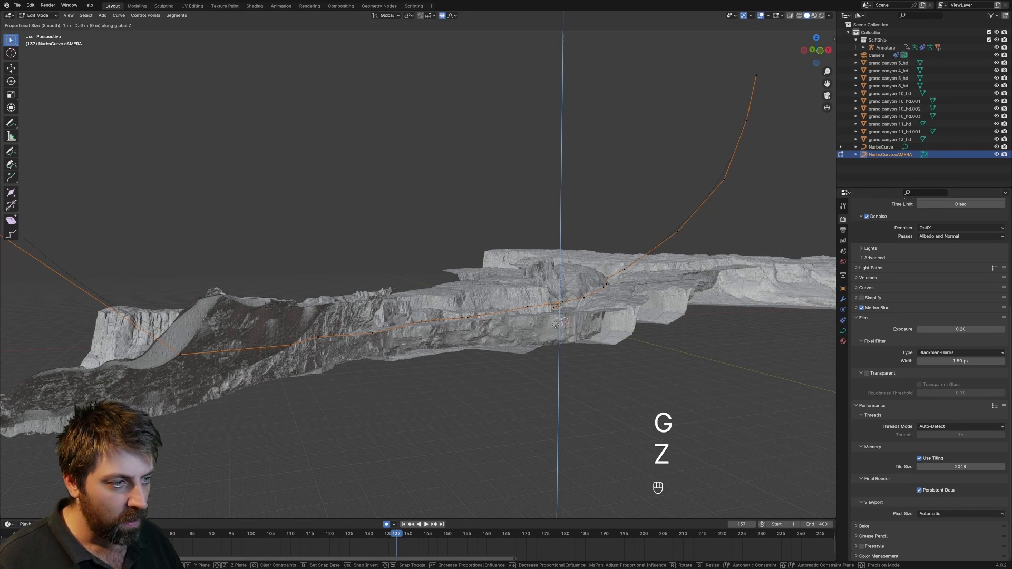
{"action": "key", "text": "g"}
{"action": "key", "text": "z"}
{"action": "left_click", "coordinate": [528, 316]}
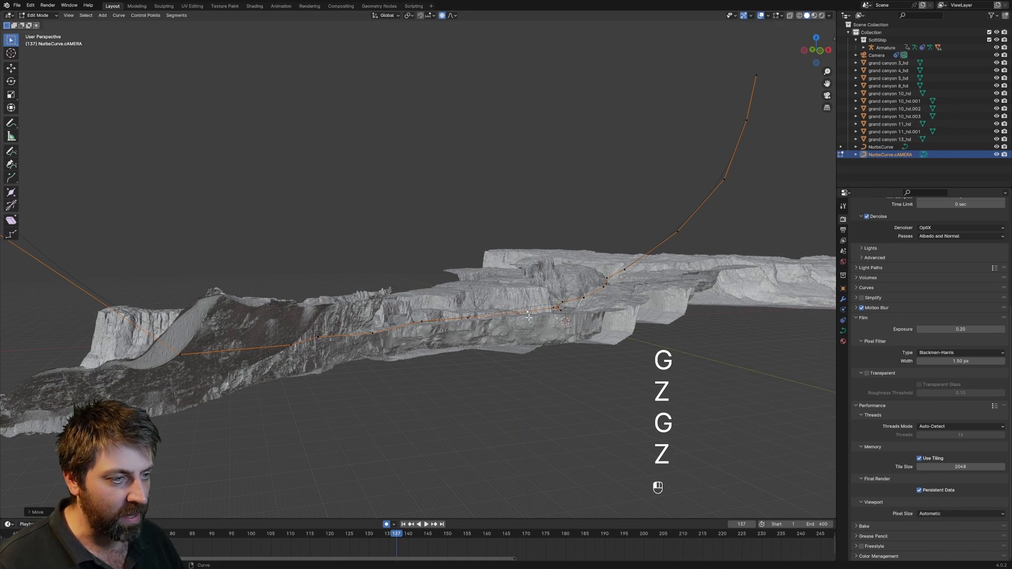
{"action": "middle_click_drag", "start_coordinate": [469, 315], "coordinate": [500, 303]}
{"action": "key", "text": "g"}
{"action": "key", "text": "z"}
{"action": "left_click", "coordinate": [530, 307]}
In top view, shift four more control points of the camera curve sideways along the middle and upper canyon
{"action": "key", "text": "KP_7"}
{"action": "key", "text": "g"}
{"action": "left_click", "coordinate": [540, 245]}
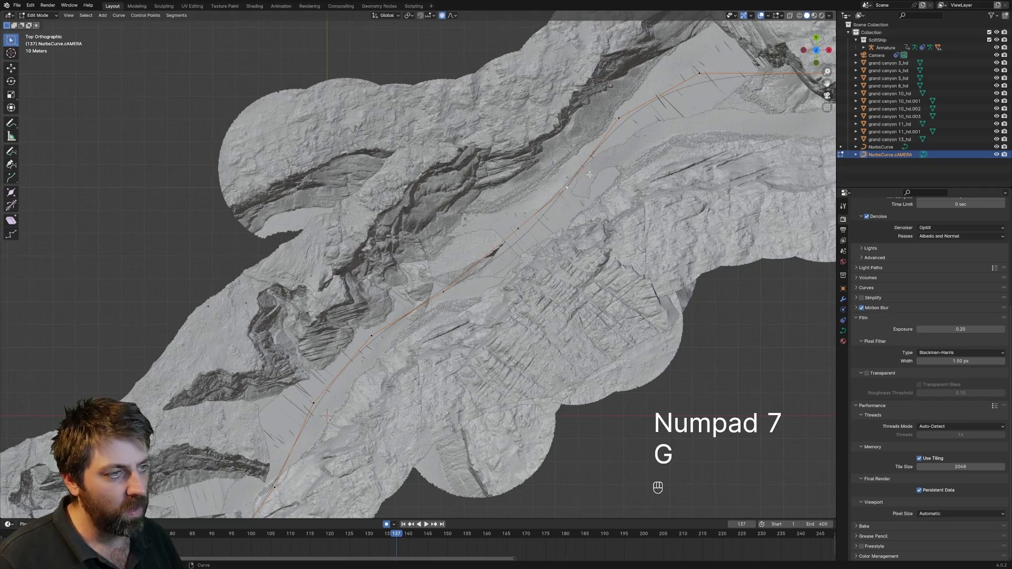
{"action": "key", "text": "g"}
{"action": "left_click", "coordinate": [589, 158]}
{"action": "key", "text": "g"}
{"action": "left_click", "coordinate": [620, 122]}
{"action": "key", "text": "g"}
{"action": "left_click", "coordinate": [709, 98]}
Reposition the control points at the far end of the camera curve beyond the canyon junction
{"action": "middle_click_drag", "start_coordinate": [709, 98], "coordinate": [380, 256], "text": "shift"}
{"action": "scroll", "coordinate": [382, 256], "scroll_direction": "down", "scroll_amount": 4}
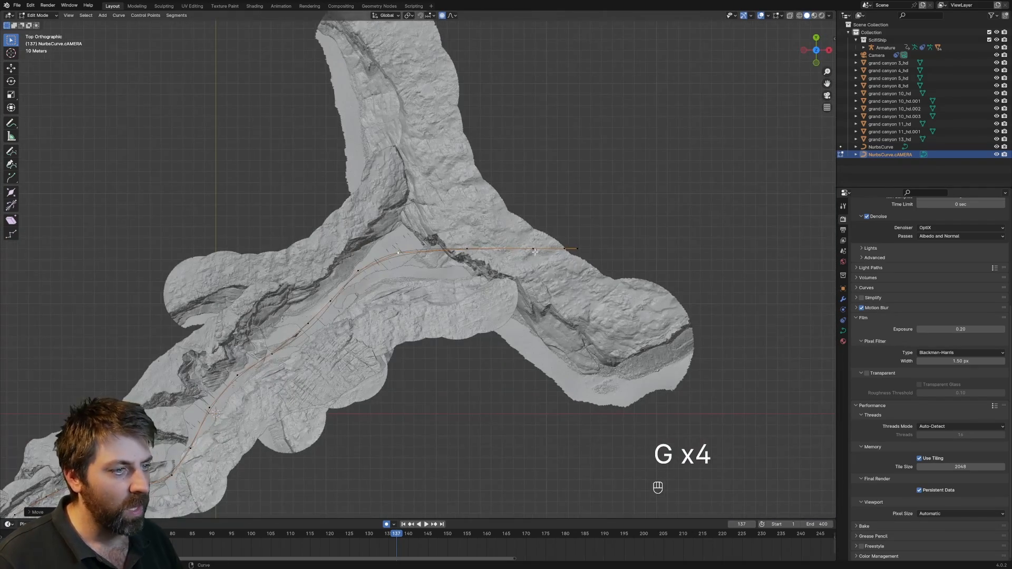
{"action": "left_click", "coordinate": [578, 249], "text": "shift"}
{"action": "left_click", "coordinate": [565, 249]}
{"action": "left_click", "coordinate": [579, 250], "text": "shift"}
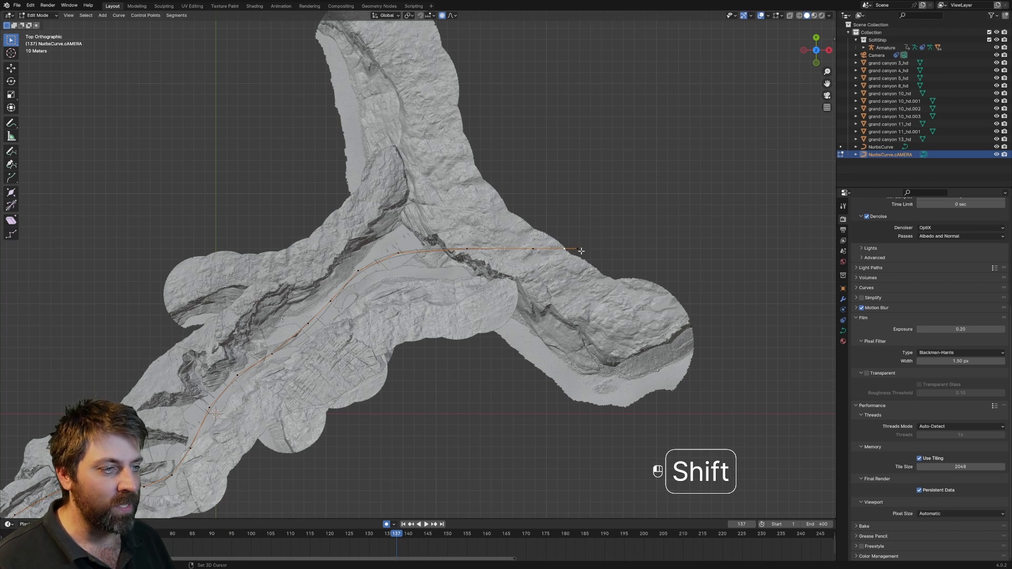
{"action": "key", "text": "g"}
{"action": "left_click", "coordinate": [466, 358]}
Extrude the camera curve's last control point upward along the global Z axis to lengthen the final climb
{"action": "middle_click_drag", "start_coordinate": [464, 366], "coordinate": [464, 246]}
{"action": "left_click", "coordinate": [509, 117]}
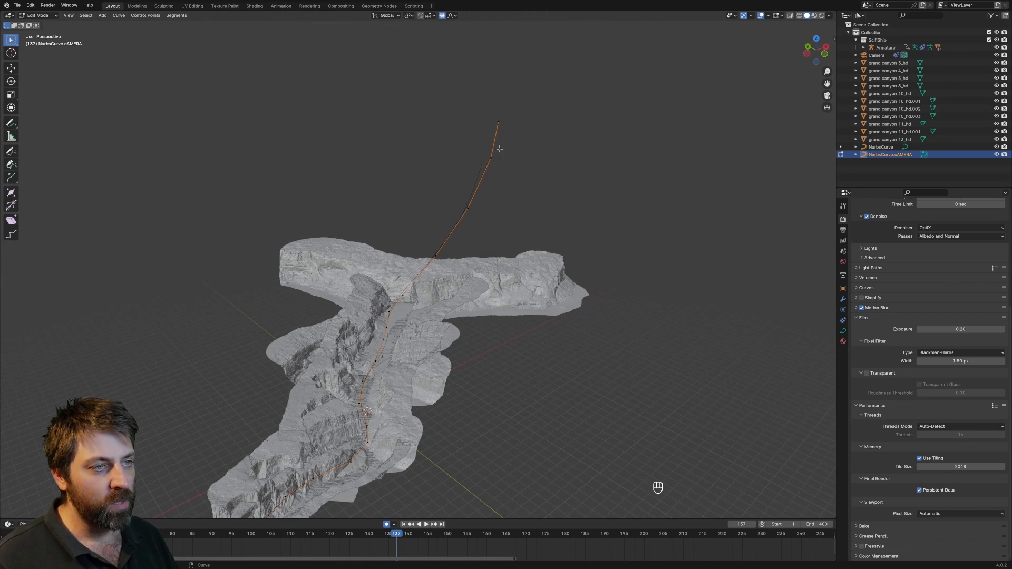
{"action": "key", "text": "e"}
{"action": "key", "text": "z"}
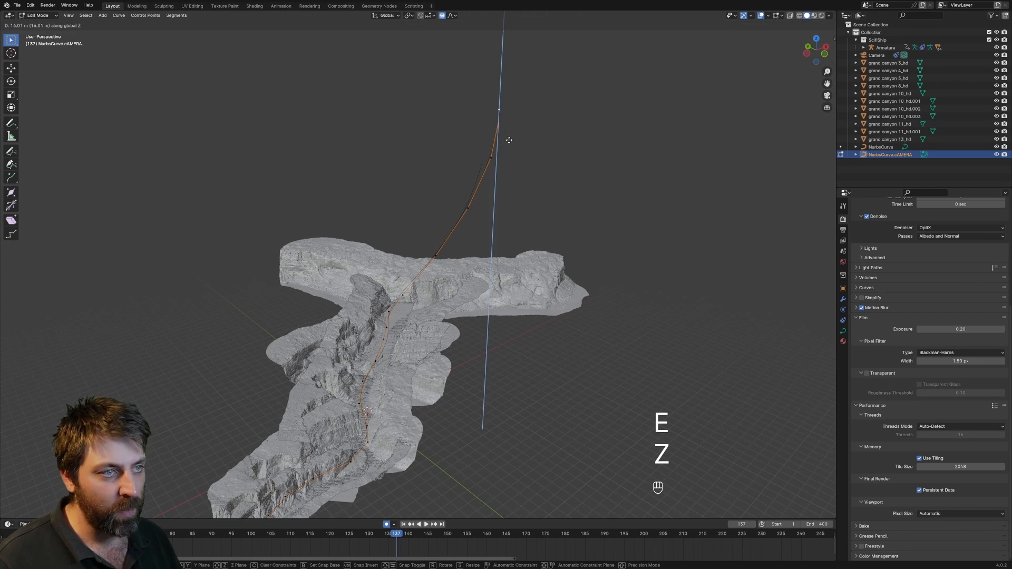
{"action": "left_click", "coordinate": [516, 113]}
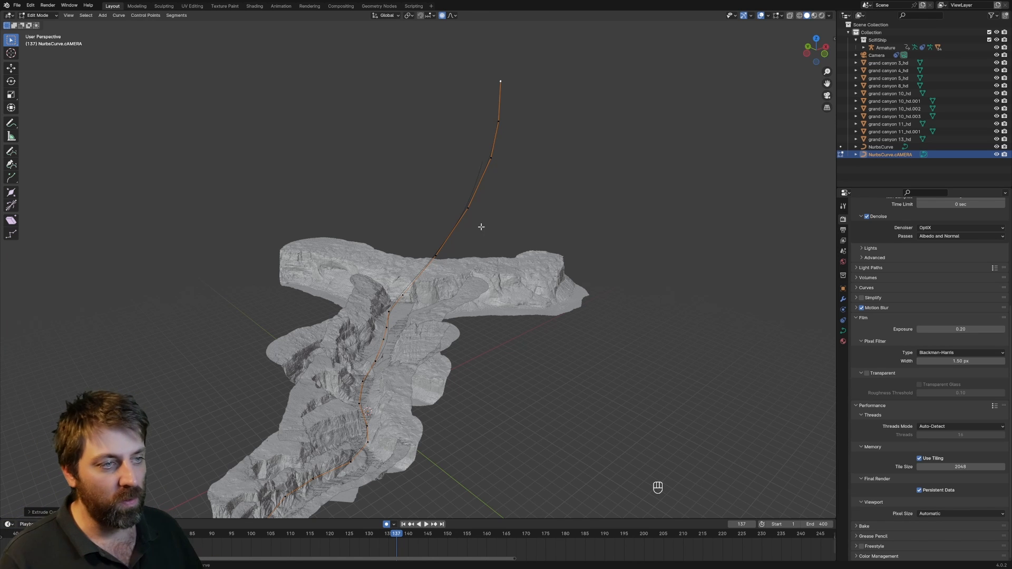
Leave curve editing and set the camera's Follow Path constraint target to NurbsCurve.cAMERA
{"action": "key", "text": "Tab"}
{"action": "left_click", "coordinate": [876, 55]}
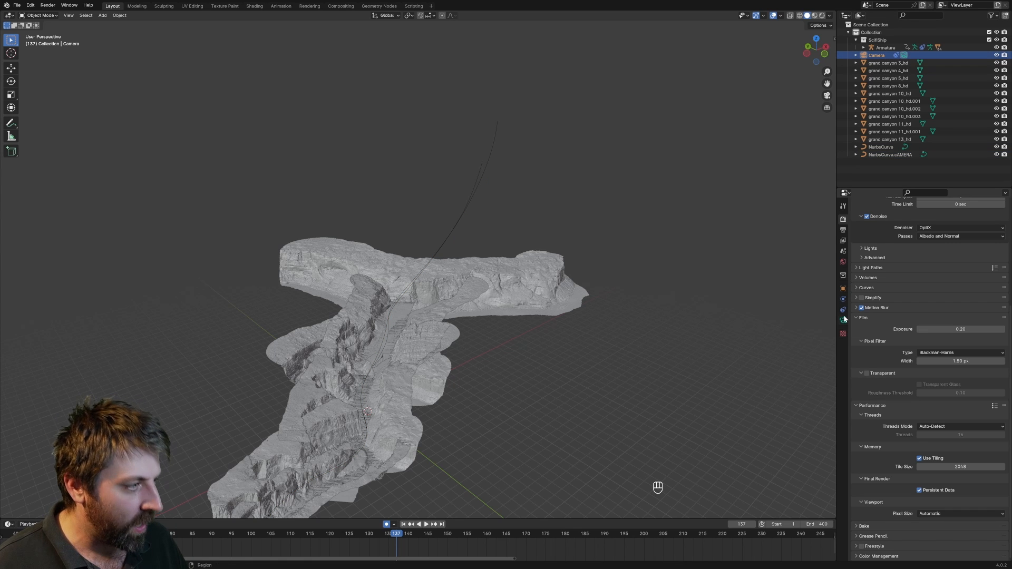
{"action": "left_click", "coordinate": [843, 310]}
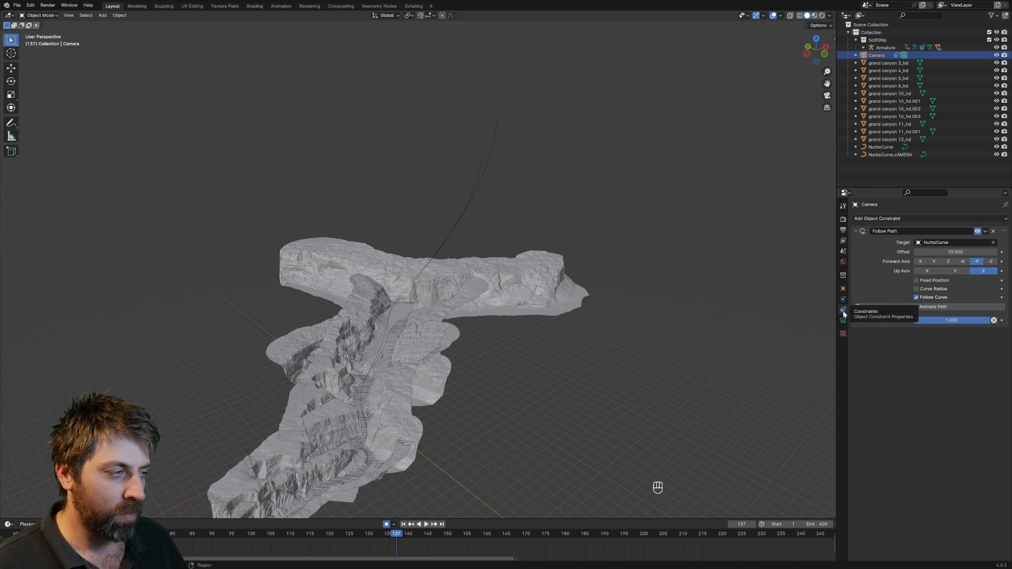
{"action": "left_click", "coordinate": [942, 243]}
{"action": "left_click", "coordinate": [944, 263]}
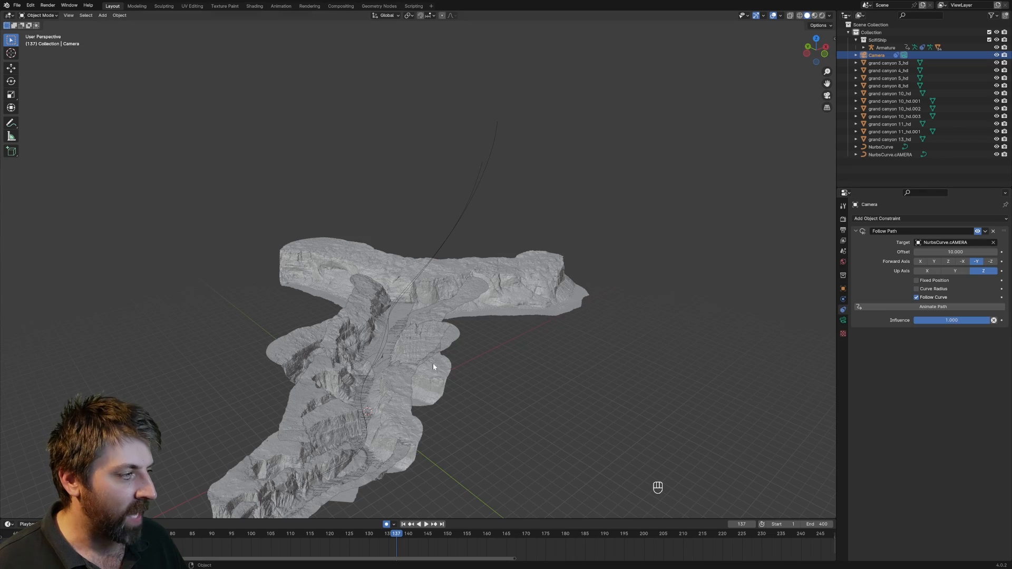
Scrub and play back the shot through the camera view to check its motion on the new path
{"action": "middle_click_drag", "start_coordinate": [432, 363], "coordinate": [531, 199]}
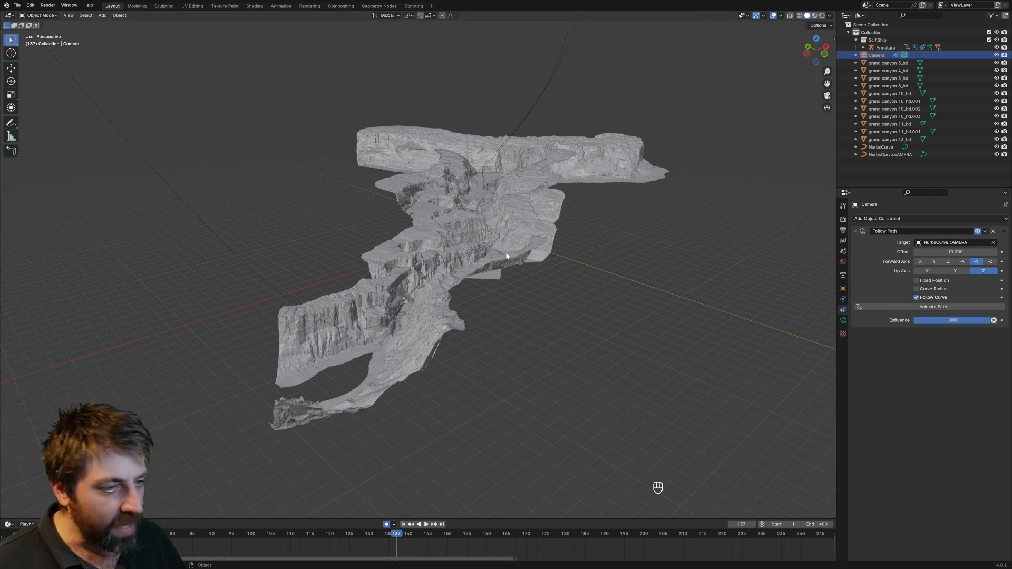
{"action": "key", "text": "KP_0"}
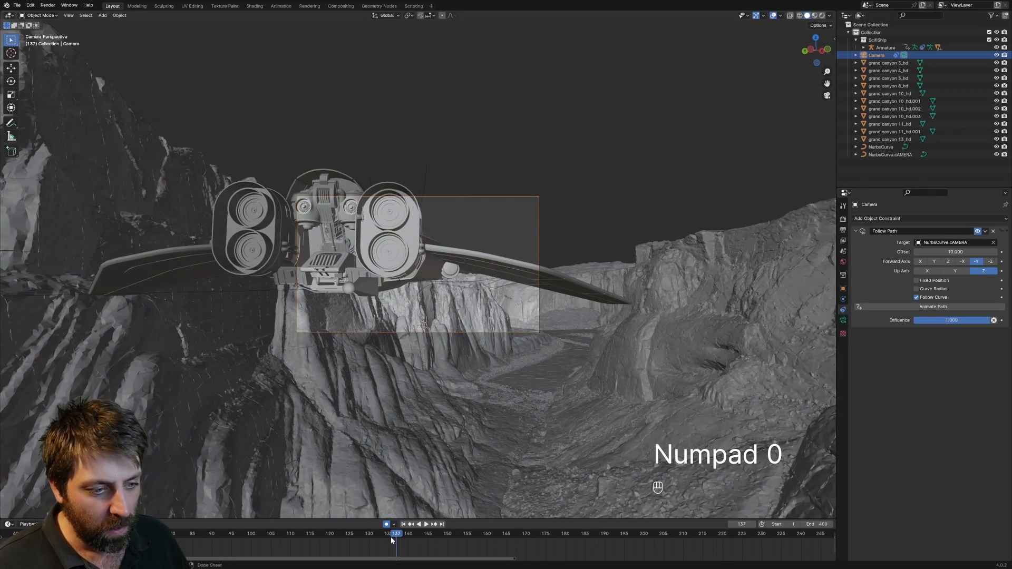
{"action": "left_click_drag", "start_coordinate": [390, 537], "coordinate": [176, 535]}
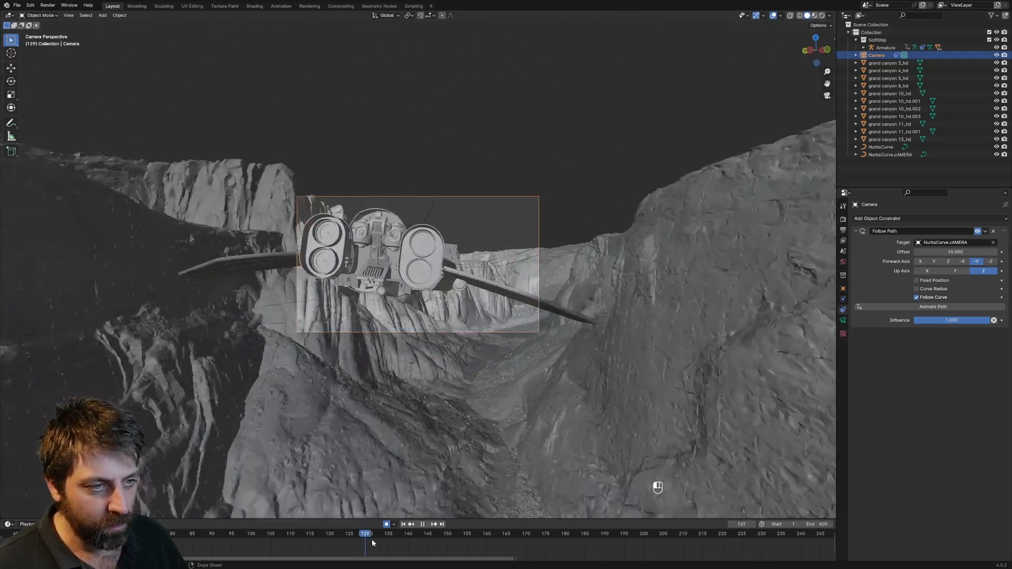
{"action": "key", "text": "space"}
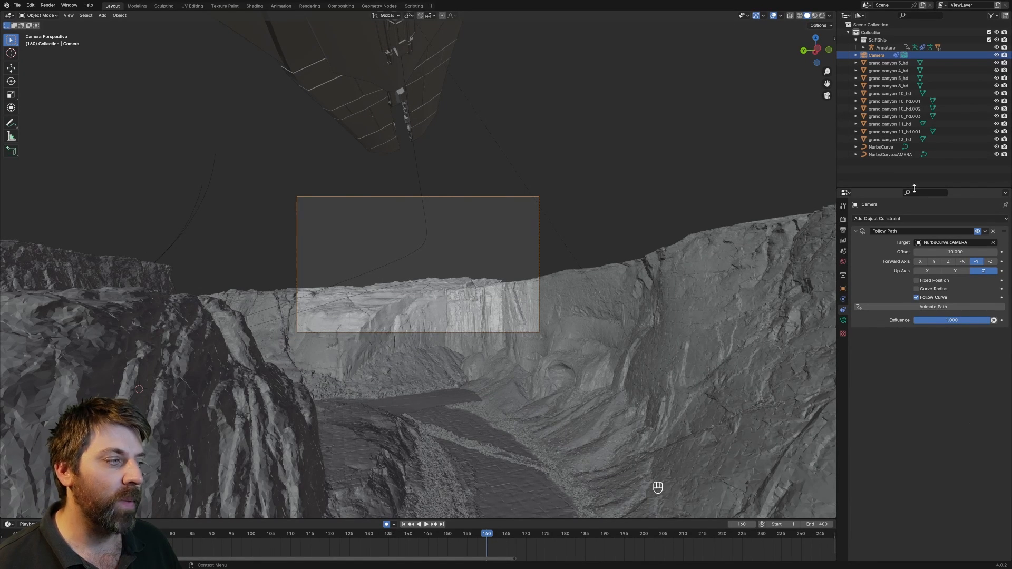
Delete the end control point at the top of NurbsCurve.cAMERA's final climb and leave curve editing
{"action": "left_click", "coordinate": [894, 155]}
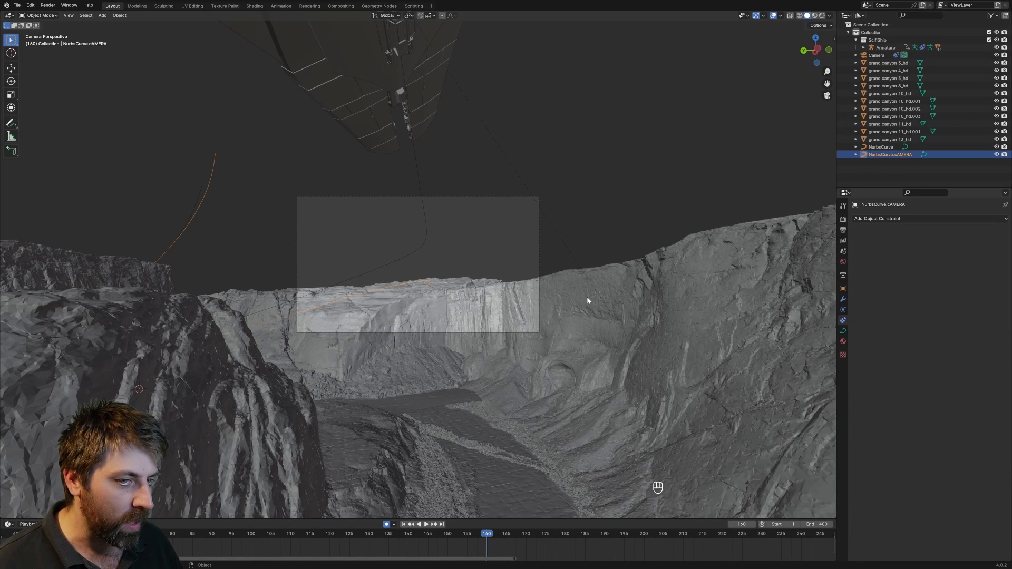
{"action": "key", "text": "Tab"}
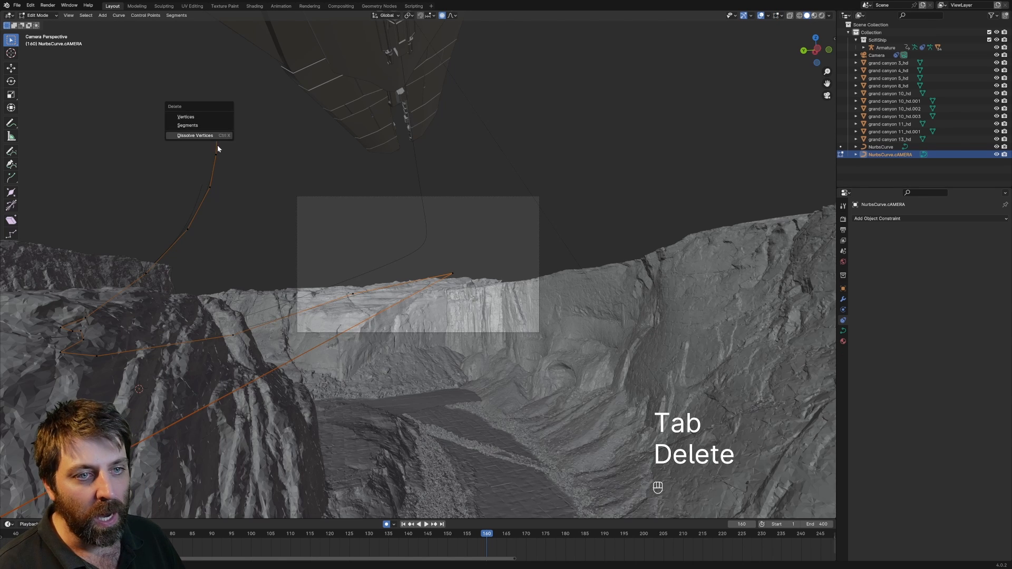
{"action": "left_click", "coordinate": [185, 116]}
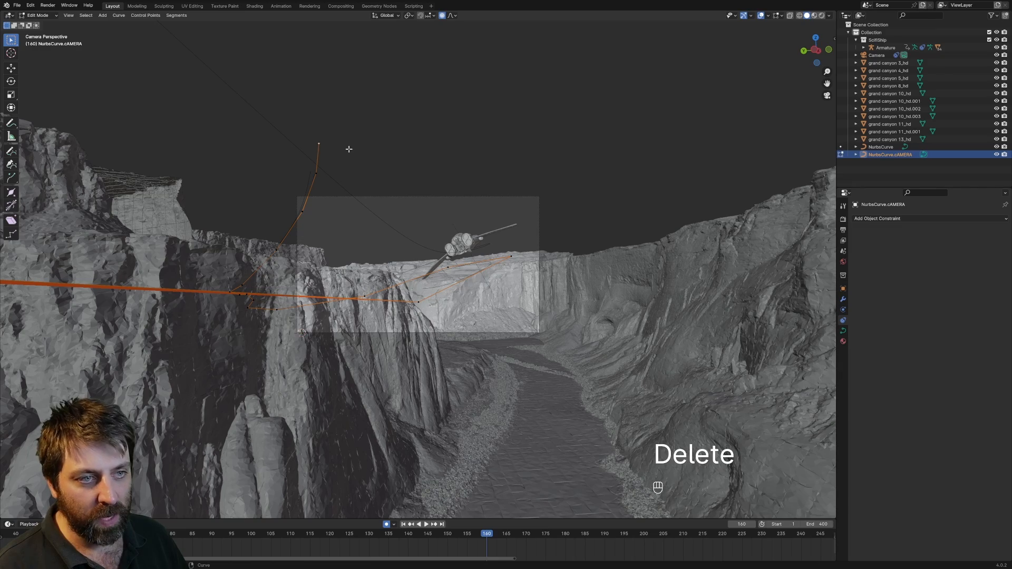
{"action": "key", "text": "Tab"}
Render a test still of frame 172, then close the render result
{"action": "left_click_drag", "start_coordinate": [487, 535], "coordinate": [535, 556]}
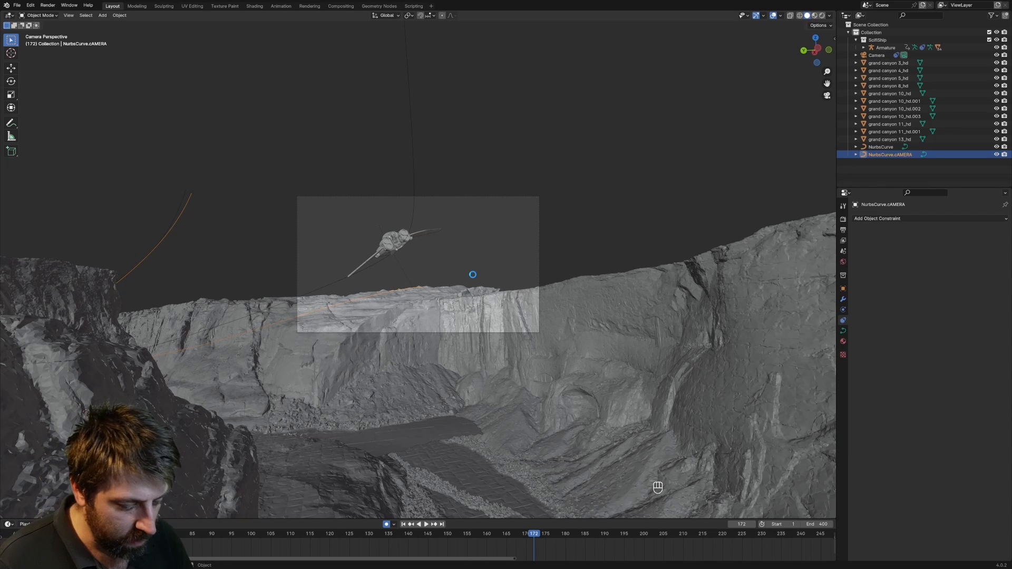
{"action": "key", "text": "F12"}
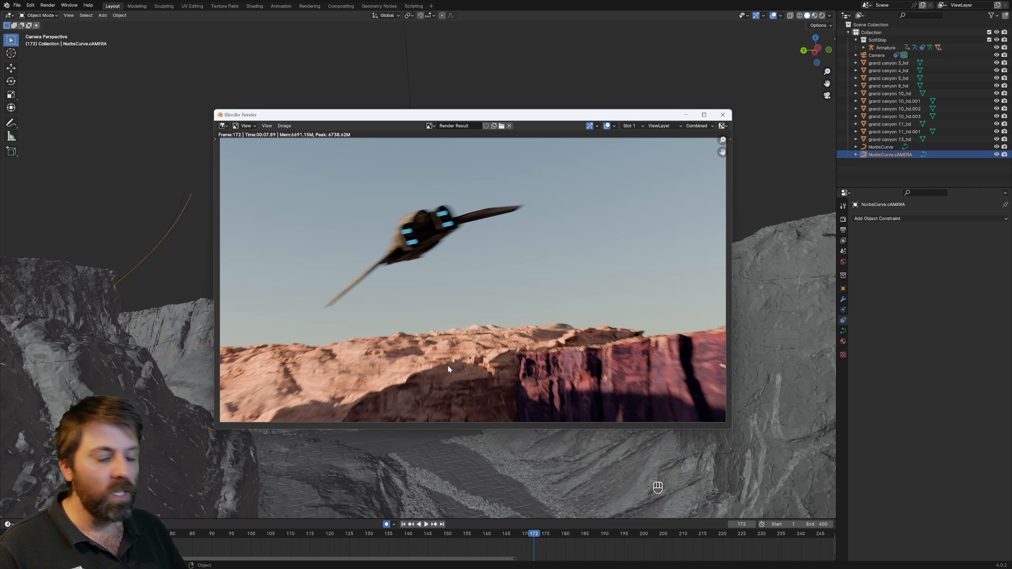
{"action": "left_click", "coordinate": [724, 114]}
Move the camera curve's control points along the global Z axis, judging the ship's framing at frames 172 and 148
{"action": "middle_click_drag", "start_coordinate": [526, 329], "coordinate": [538, 186], "text": "shift"}
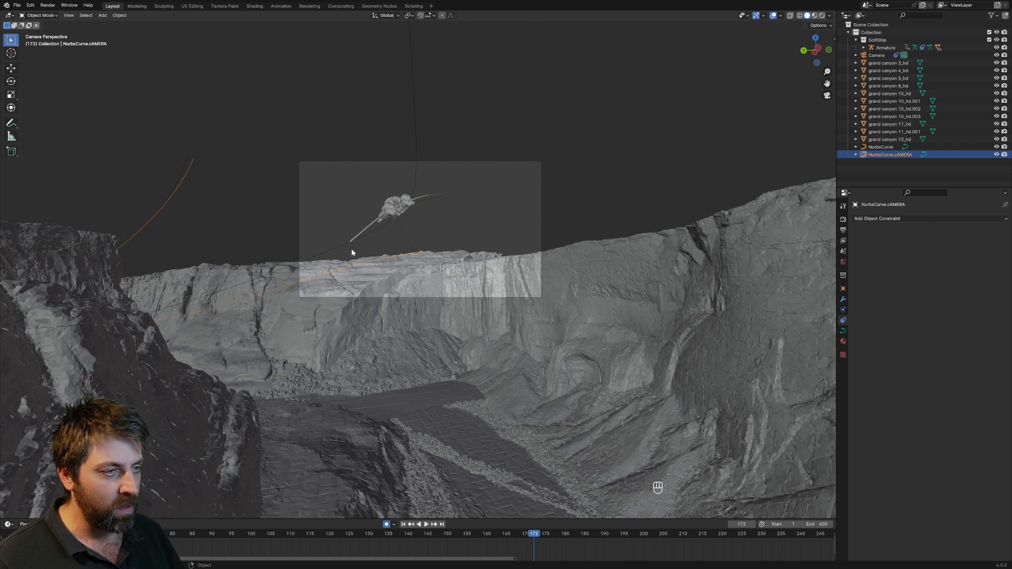
{"action": "key", "text": "Tab"}
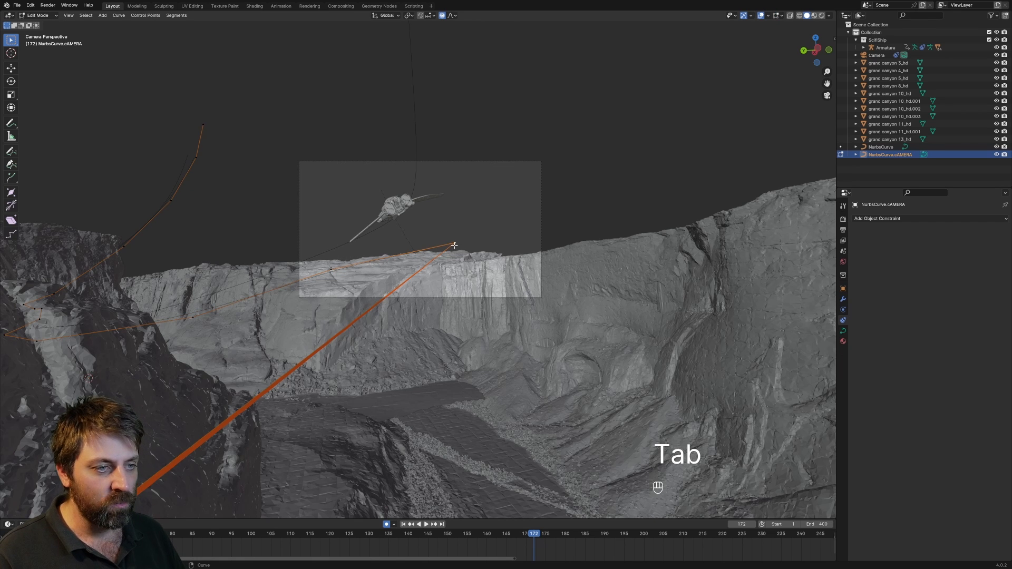
{"action": "key", "text": "g"}
{"action": "key", "text": "z"}
{"action": "left_click", "coordinate": [331, 227]}
{"action": "key", "text": "g"}
{"action": "key", "text": "z"}
{"action": "left_click_drag", "start_coordinate": [506, 537], "coordinate": [439, 537]}
{"action": "key", "text": "g"}
{"action": "key", "text": "z"}
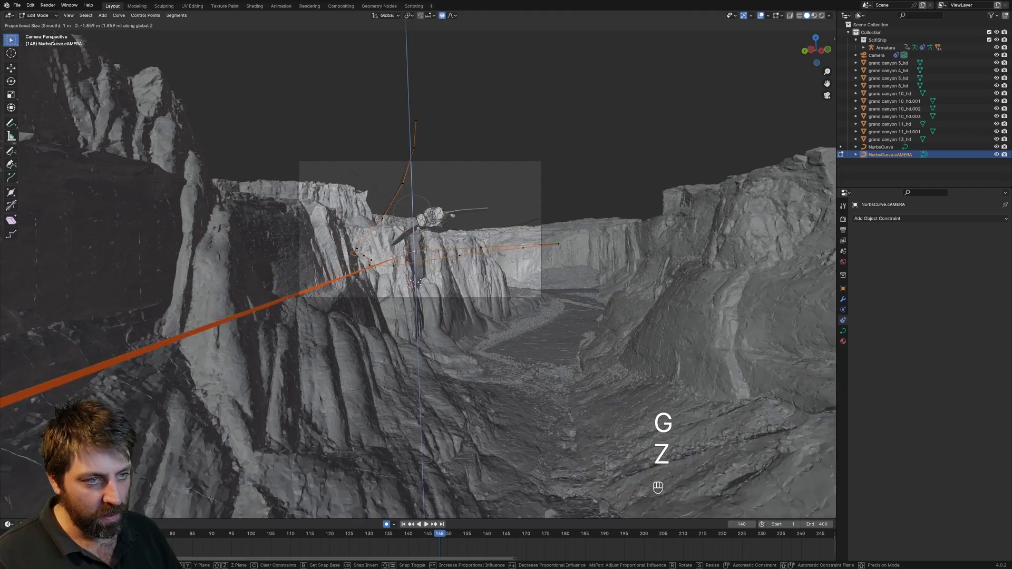
{"action": "left_click", "coordinate": [509, 558]}
Adjust two more camera-curve control points along global Z at frame 163, then leave curve editing
{"action": "left_click_drag", "start_coordinate": [437, 536], "coordinate": [499, 546]}
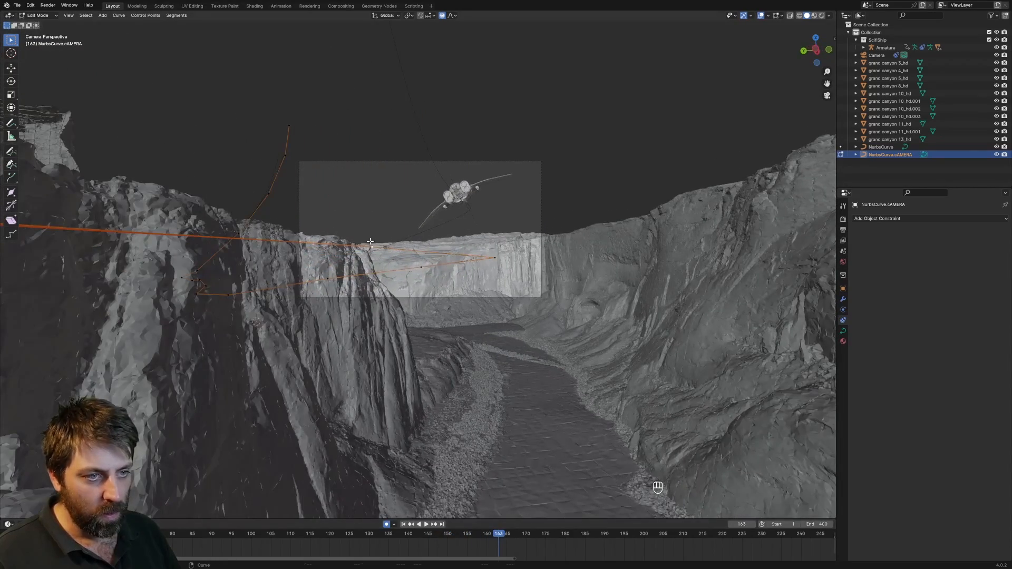
{"action": "key", "text": "g"}
{"action": "key", "text": "z"}
{"action": "left_click", "coordinate": [430, 248]}
{"action": "key", "text": "g"}
{"action": "key", "text": "z"}
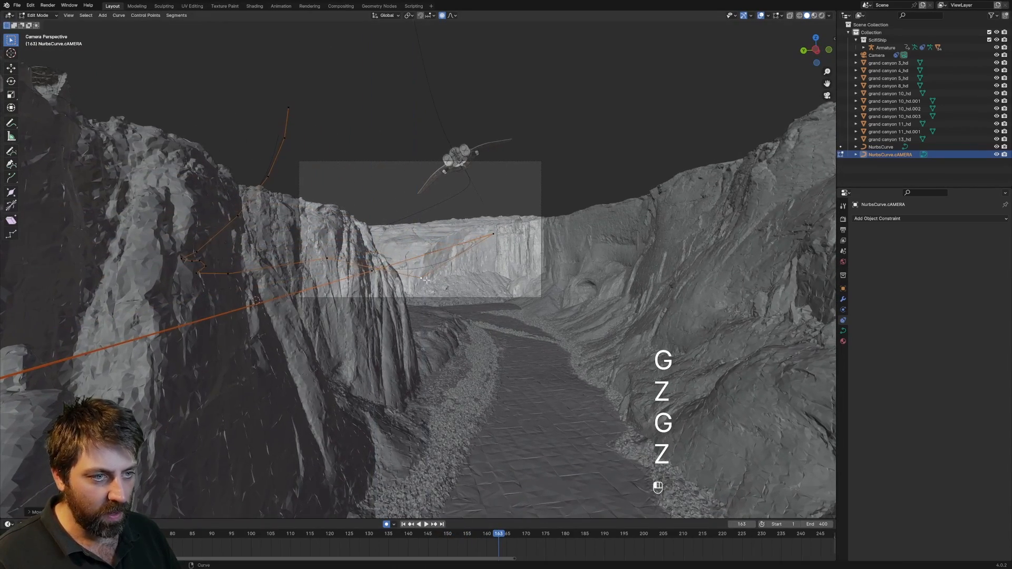
{"action": "left_click", "coordinate": [533, 509]}
{"action": "left_click_drag", "start_coordinate": [503, 534], "coordinate": [771, 567]}
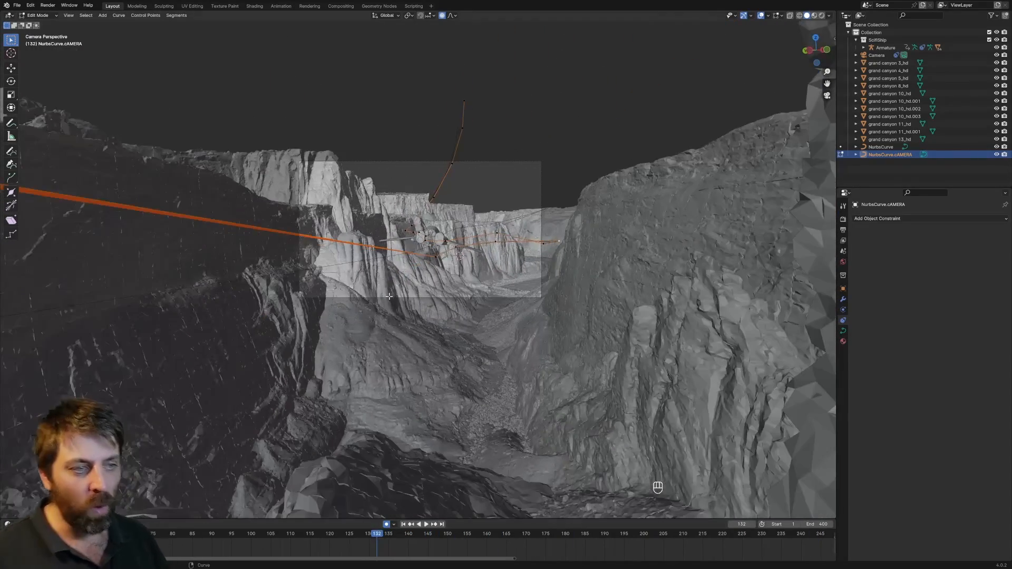
{"action": "key", "text": "Tab"}
Select the camera and play the shot from about frame 70 through its view
{"action": "left_click_drag", "start_coordinate": [368, 540], "coordinate": [133, 531]}
{"action": "left_click", "coordinate": [435, 291]}
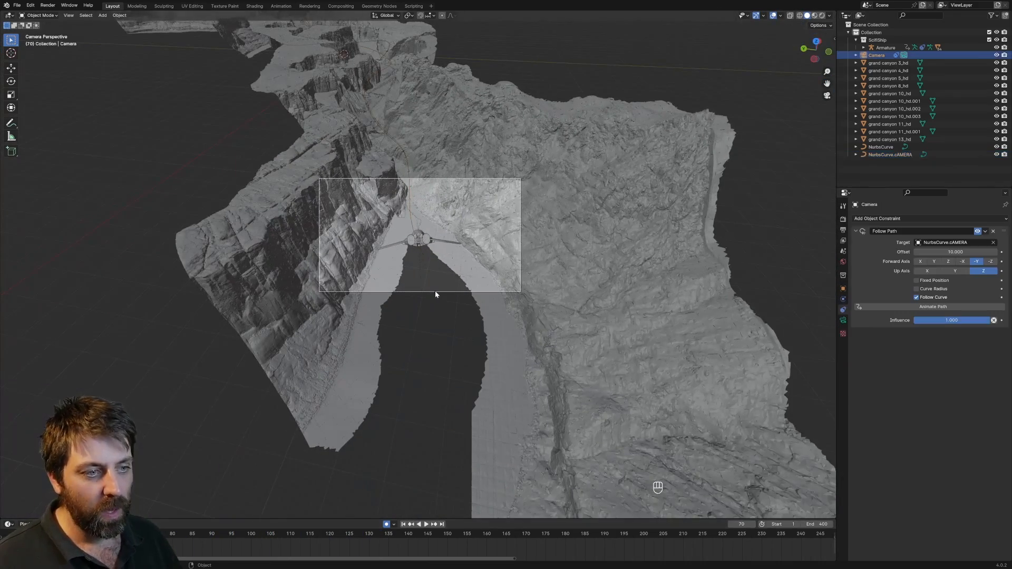
{"action": "key", "text": "space"}
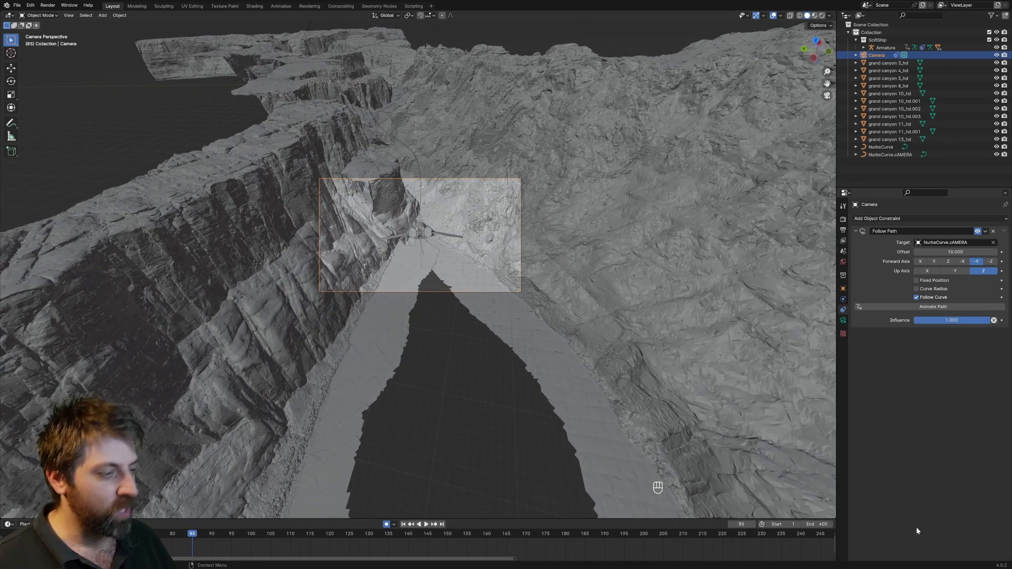
Set the animation's frame range to start at 95 and end at 400, and return to frame 95
{"action": "type", "text": "90"}
{"action": "key", "text": "Return"}
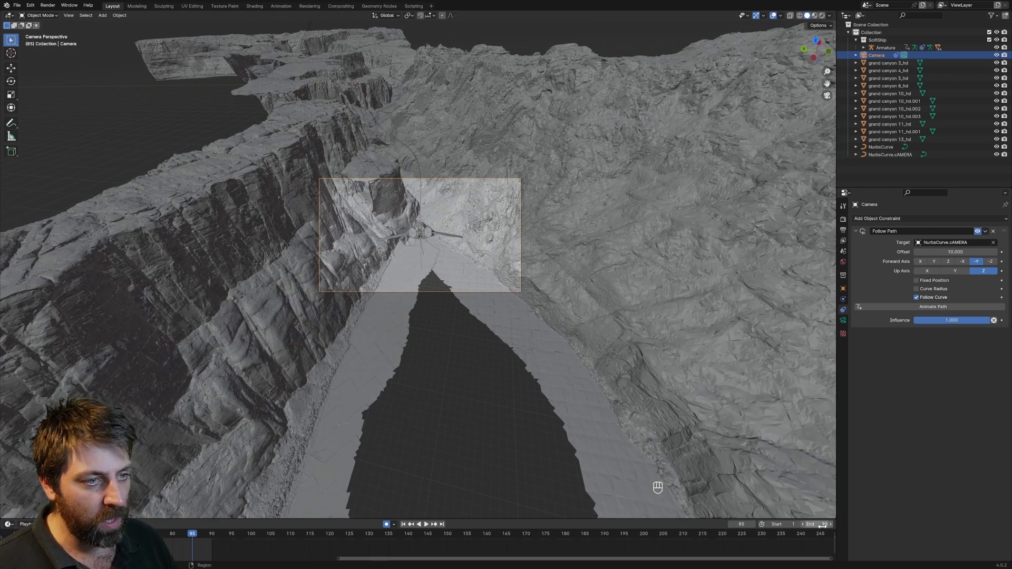
{"action": "double_click", "coordinate": [777, 525]}
{"action": "type", "text": "90"}
{"action": "key", "text": "Return"}
{"action": "type", "text": "400"}
{"action": "key", "text": "Return"}
{"action": "left_click_drag", "start_coordinate": [195, 533], "coordinate": [212, 537]}
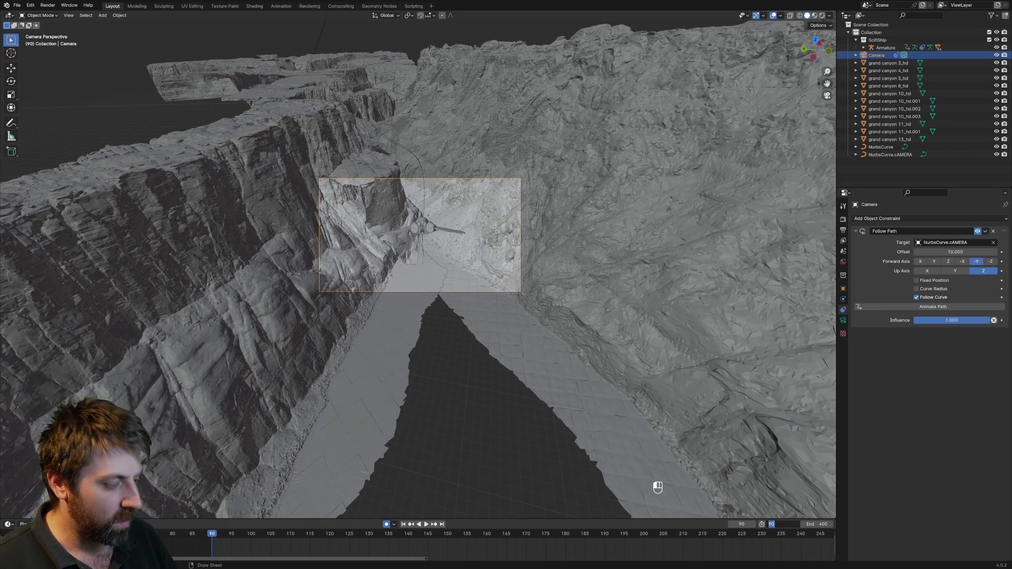
{"action": "key", "text": "space"}
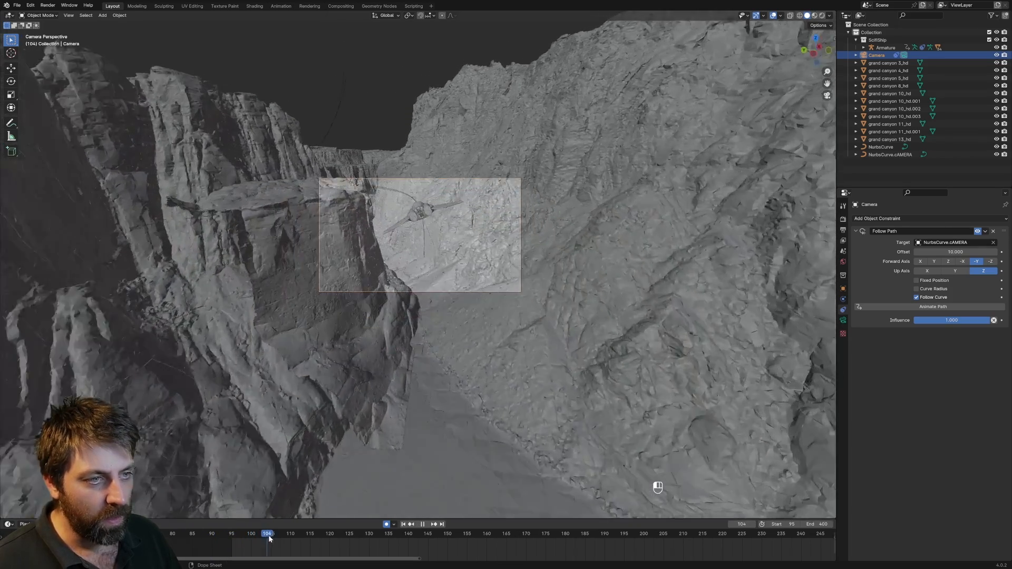
{"action": "left_click_drag", "start_coordinate": [268, 536], "coordinate": [232, 538]}
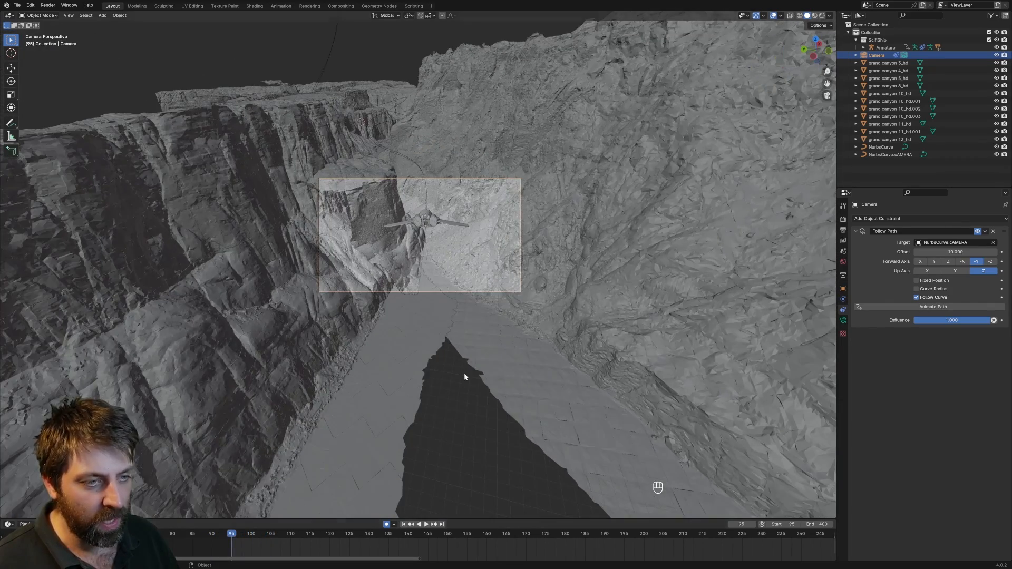
Rotate the camera freely to keep the ship in frame, auto-keying it at frames 95, 112 and 118
{"action": "key", "text": "r"}
{"action": "key", "text": "r"}
{"action": "left_click", "coordinate": [290, 532], "text": "shift"}
{"action": "left_click_drag", "start_coordinate": [231, 536], "coordinate": [322, 535]}
{"action": "key", "text": "r"}
{"action": "key", "text": "r"}
{"action": "key", "text": "r"}
{"action": "key", "text": "r"}
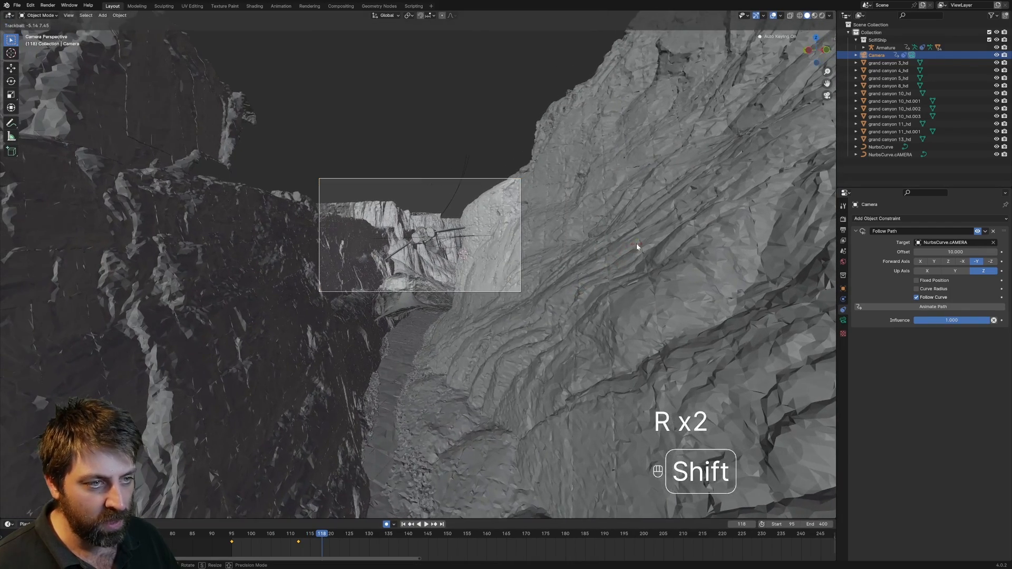
{"action": "left_click", "coordinate": [637, 243]}
Re-aim the camera at the ship with free rotation, auto-keying it at frames 127 and 137
{"action": "left_click_drag", "start_coordinate": [325, 536], "coordinate": [358, 536]}
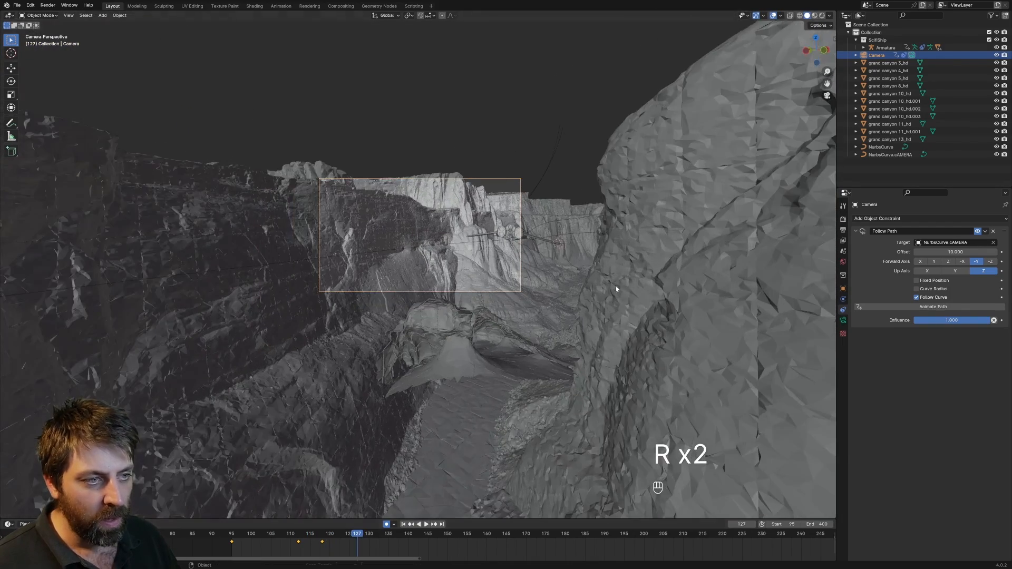
{"action": "key", "text": "r"}
{"action": "key", "text": "r"}
{"action": "key", "text": "shift"}
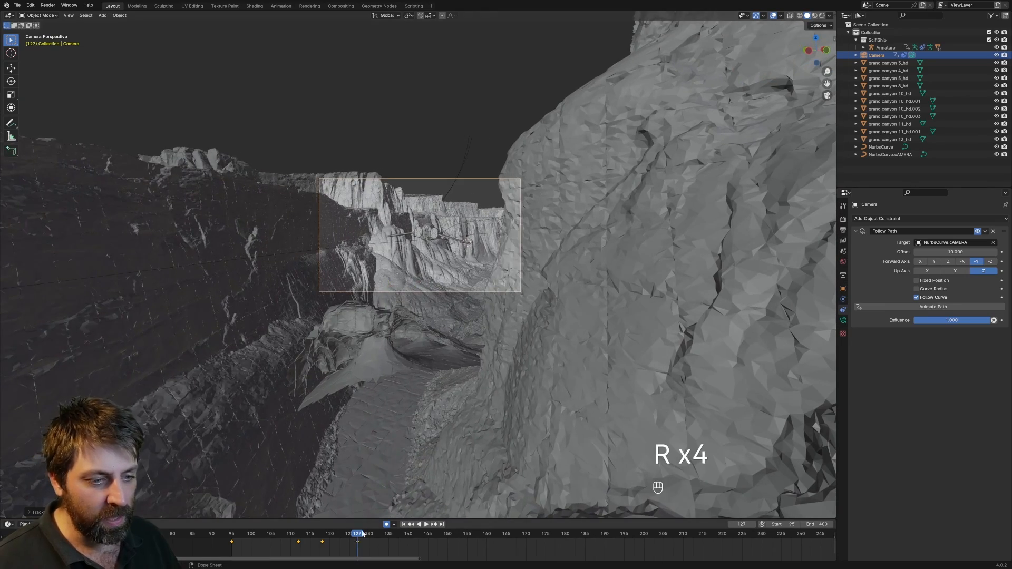
{"action": "key", "text": "space"}
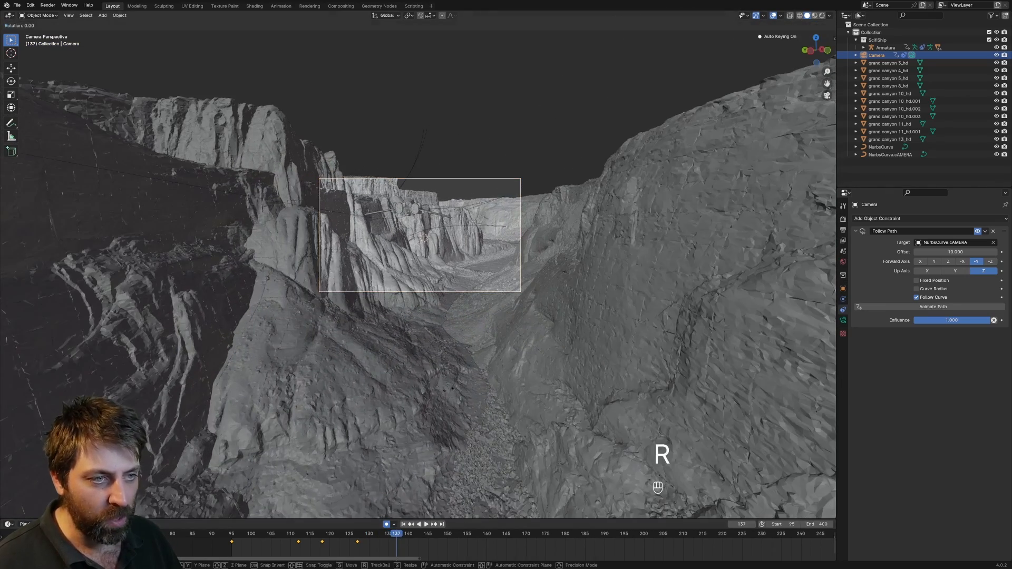
{"action": "key", "text": "r"}
{"action": "key", "text": "shift"}
Keyframe the camera's rotation at frames 149 and 158 so the ship stays inside the frame
{"action": "left_click_drag", "start_coordinate": [395, 537], "coordinate": [479, 539]}
{"action": "key", "text": "r"}
{"action": "key", "text": "r"}
{"action": "key", "text": "shift"}
{"action": "key", "text": "r"}
{"action": "key", "text": "r"}
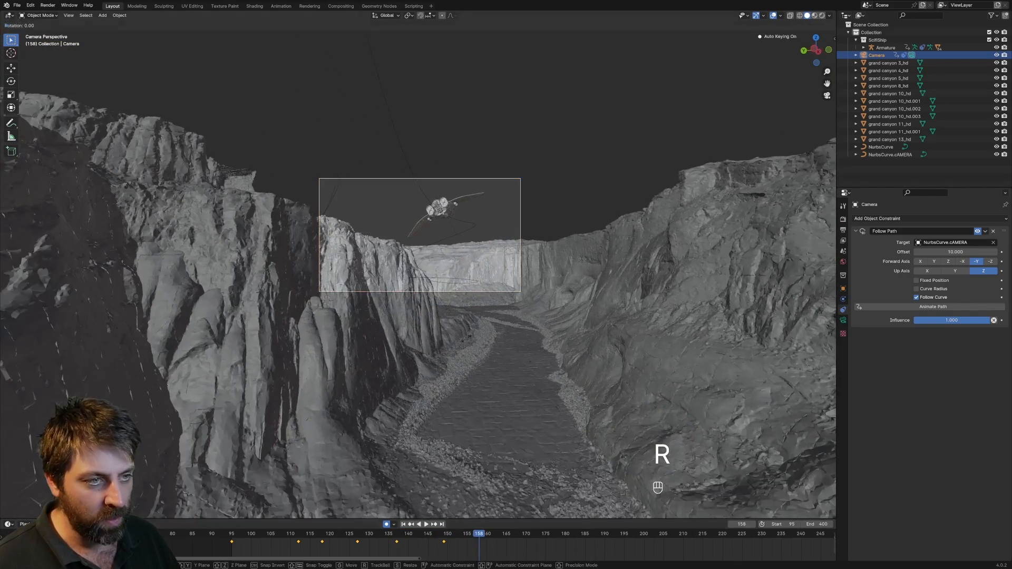
{"action": "key", "text": "shift"}
Keyframe the camera's rotation at frames 165, 171 and 185, continue at intervals towards frame 400, and play back the shot
{"action": "left_click_drag", "start_coordinate": [478, 536], "coordinate": [584, 536]}
{"action": "key", "text": "r"}
{"action": "key", "text": "r"}
{"action": "key", "text": "shift"}
{"action": "left_click", "coordinate": [518, 535]}
{"action": "key", "text": "r"}
{"action": "key", "text": "r"}
{"action": "key", "text": "shift"}
{"action": "key", "text": "r"}
{"action": "key", "text": "r"}
{"action": "key", "text": "shift"}
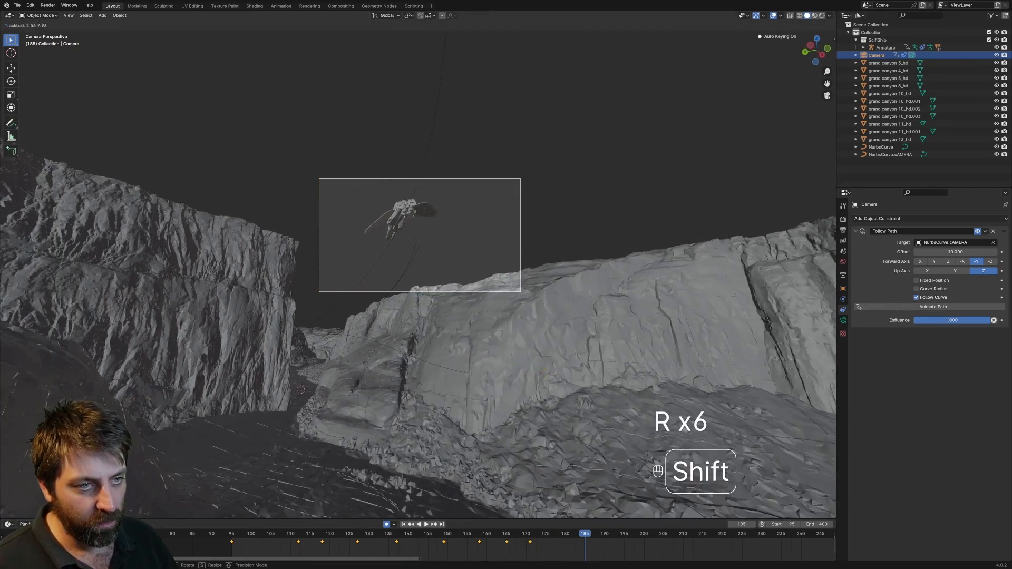
{"action": "key", "text": "r"}
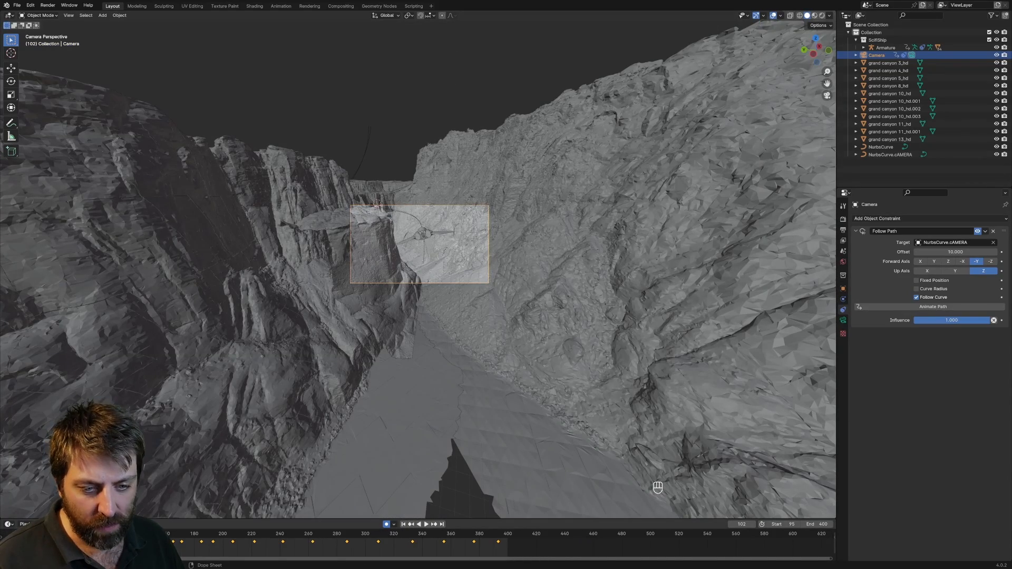
{"action": "key", "text": "space"}
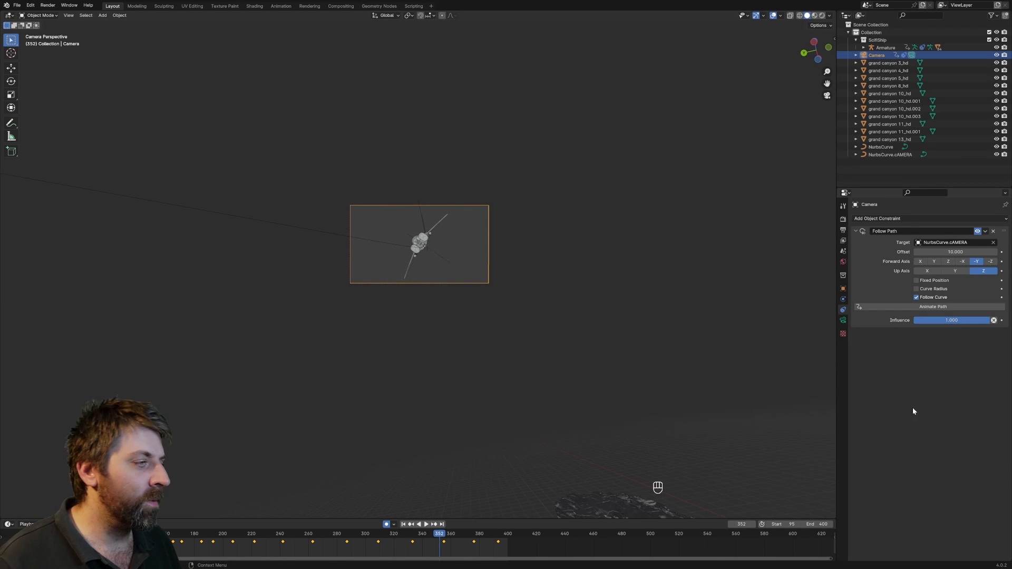
Open the output settings and run a viewport render of the whole animation range
{"action": "left_click", "coordinate": [843, 230]}
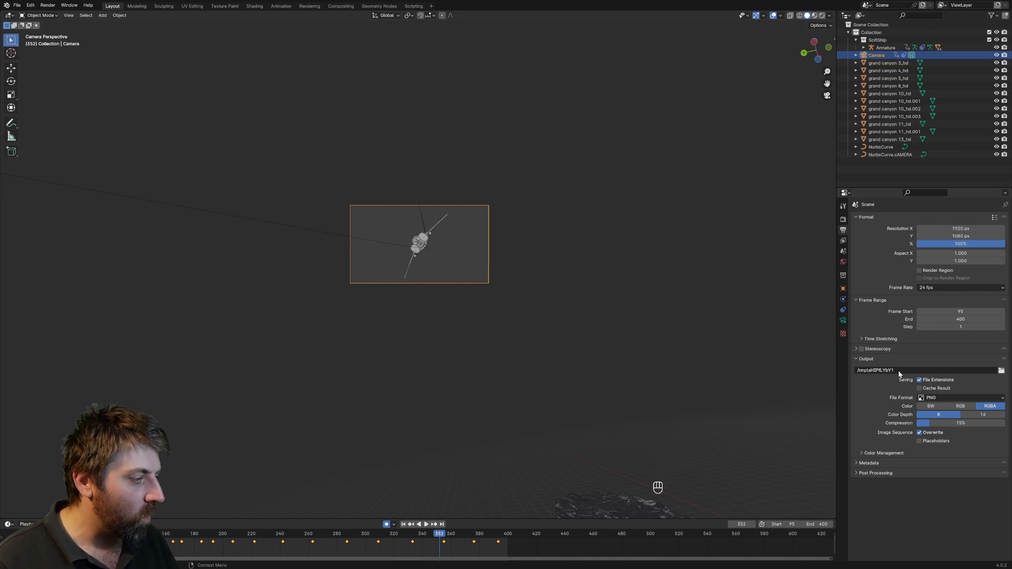
{"action": "left_click", "coordinate": [70, 15]}
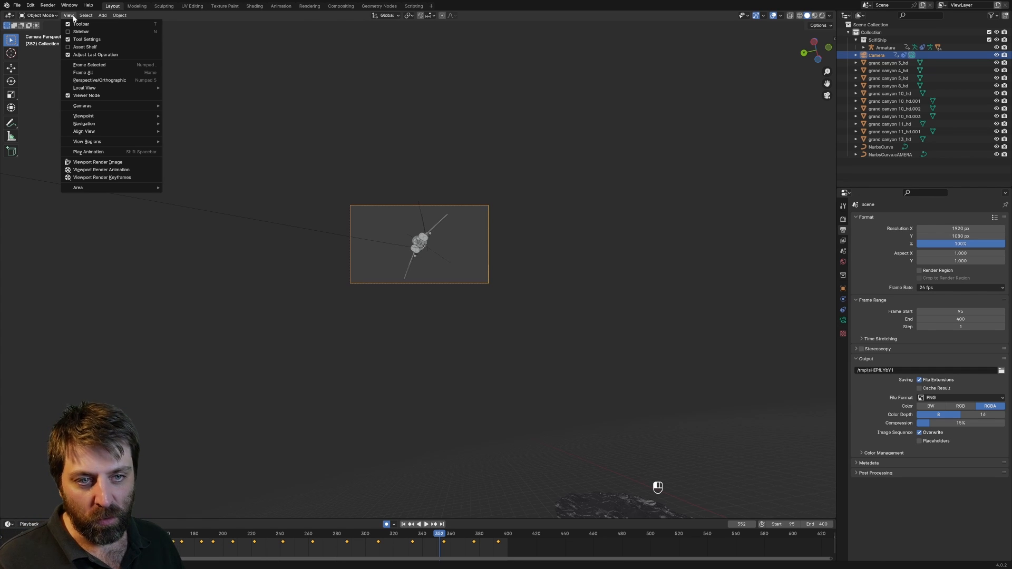
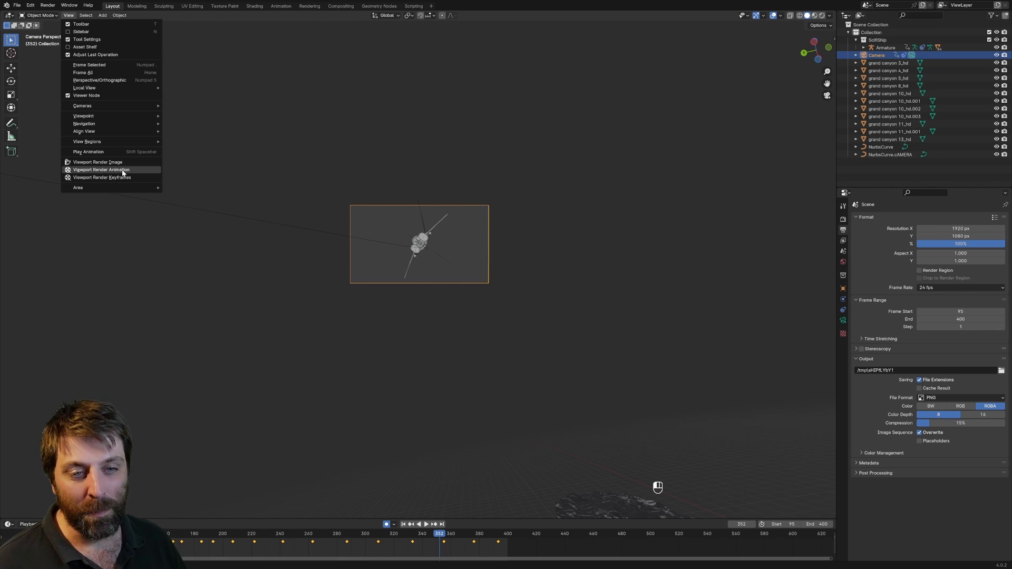
{"action": "left_click", "coordinate": [123, 170]}
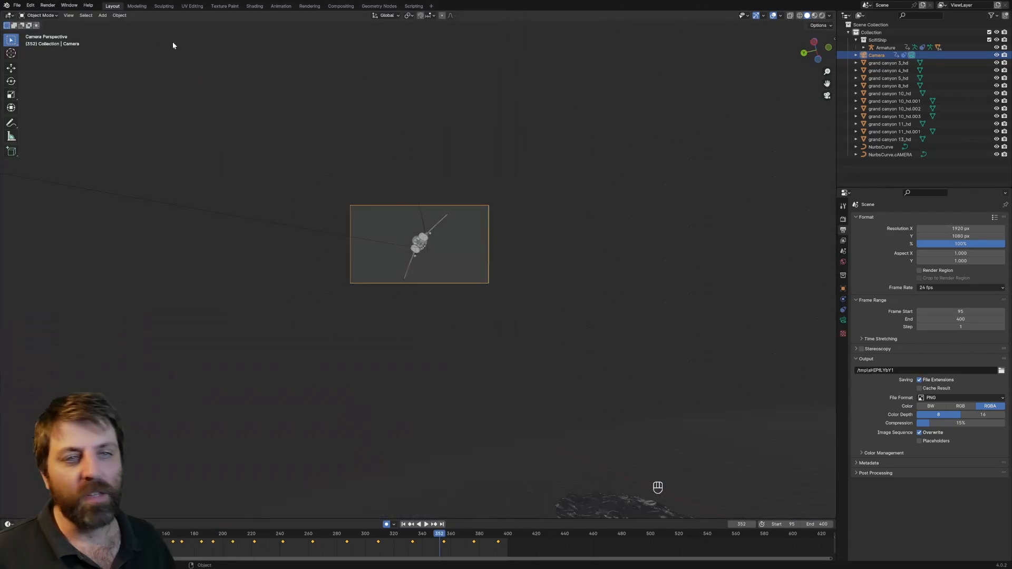
Play the rendered frames in the animation player and move its window to the middle of the screen
{"action": "left_click", "coordinate": [65, 7]}
{"action": "mouse_move", "coordinate": [43, 7]}
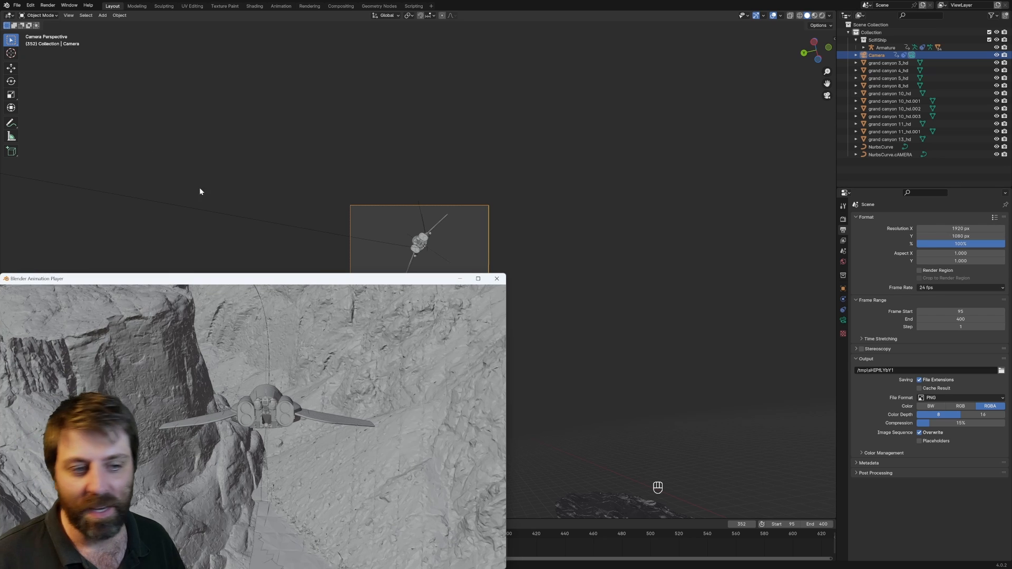
{"action": "left_click_drag", "start_coordinate": [317, 282], "coordinate": [555, 89]}
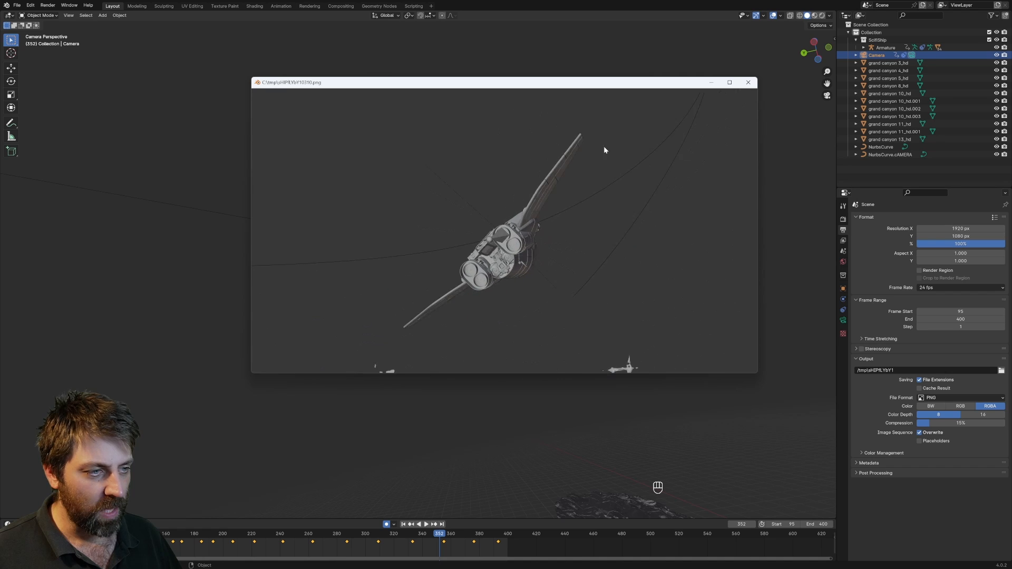
Close the animation player and select grand canyon 10_hd.003, framing the floating fragments above its ridge
{"action": "left_click", "coordinate": [743, 85]}
{"action": "middle_click_drag", "start_coordinate": [587, 282], "coordinate": [490, 358]}
{"action": "scroll", "coordinate": [483, 363], "scroll_direction": "down", "scroll_amount": 8}
{"action": "middle_click_drag", "start_coordinate": [422, 397], "coordinate": [451, 343], "text": "shift"}
{"action": "scroll", "coordinate": [450, 345], "scroll_direction": "down", "scroll_amount": 5}
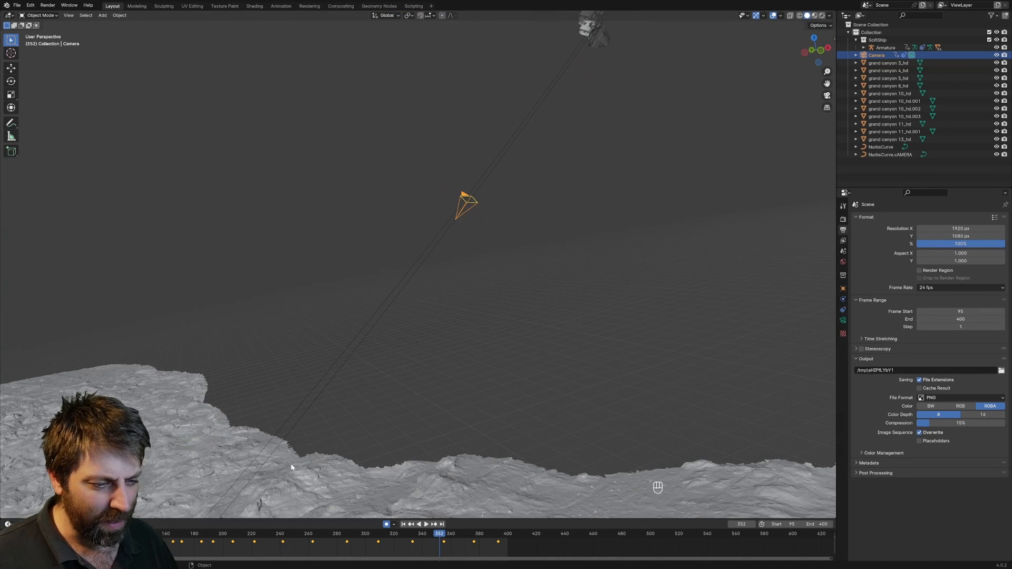
{"action": "left_click", "coordinate": [330, 498]}
{"action": "key", "text": "KP_Decimal"}
{"action": "scroll", "coordinate": [355, 400], "scroll_direction": "up", "scroll_amount": 8}
{"action": "middle_click_drag", "start_coordinate": [412, 227], "coordinate": [439, 249], "text": "shift"}
{"action": "scroll", "coordinate": [514, 272], "scroll_direction": "up", "scroll_amount": 6}
{"action": "scroll", "coordinate": [513, 269], "scroll_direction": "down", "scroll_amount": 6}
{"action": "scroll", "coordinate": [488, 280], "scroll_direction": "up", "scroll_amount": 3}
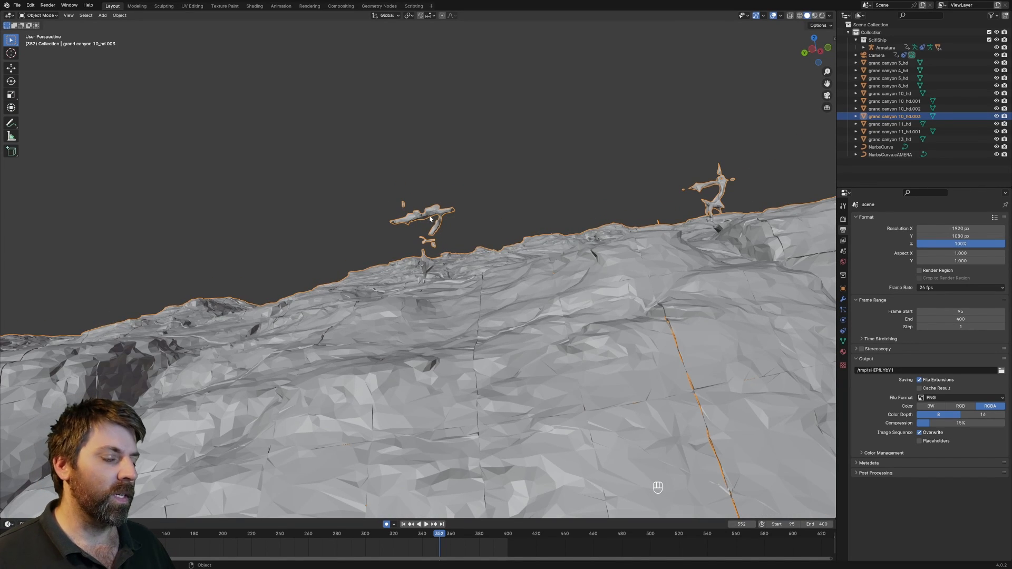
Delete the vertices of the two floating fragment clusters, including their linked geometry, above the ridge of grand canyon 10_hd.003
{"action": "key", "text": "Tab"}
{"action": "key", "text": "alt+a"}
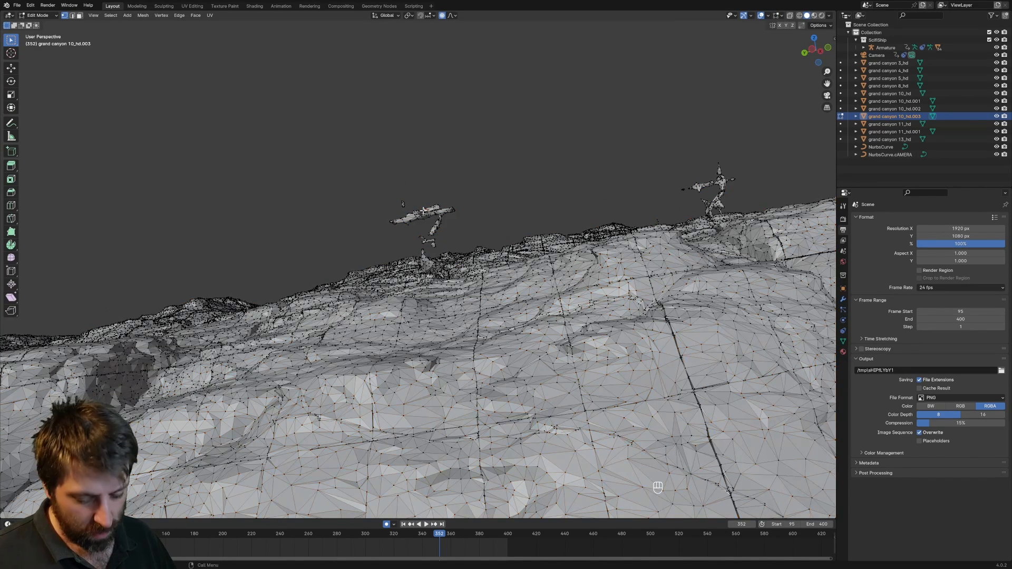
{"action": "left_click_drag", "start_coordinate": [409, 204], "coordinate": [478, 196]}
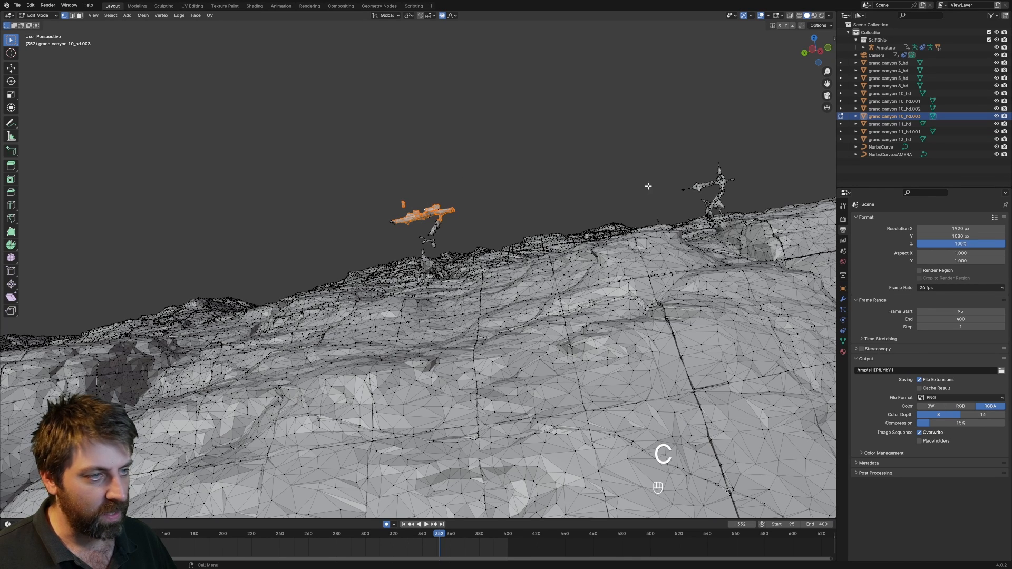
{"action": "left_click_drag", "start_coordinate": [677, 178], "coordinate": [736, 164]}
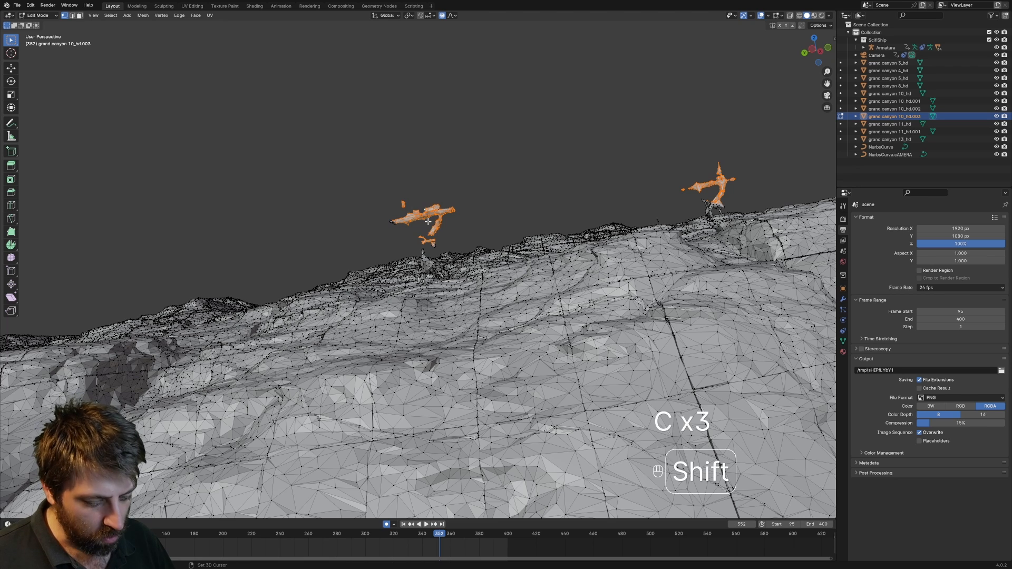
{"action": "key", "text": "Delete"}
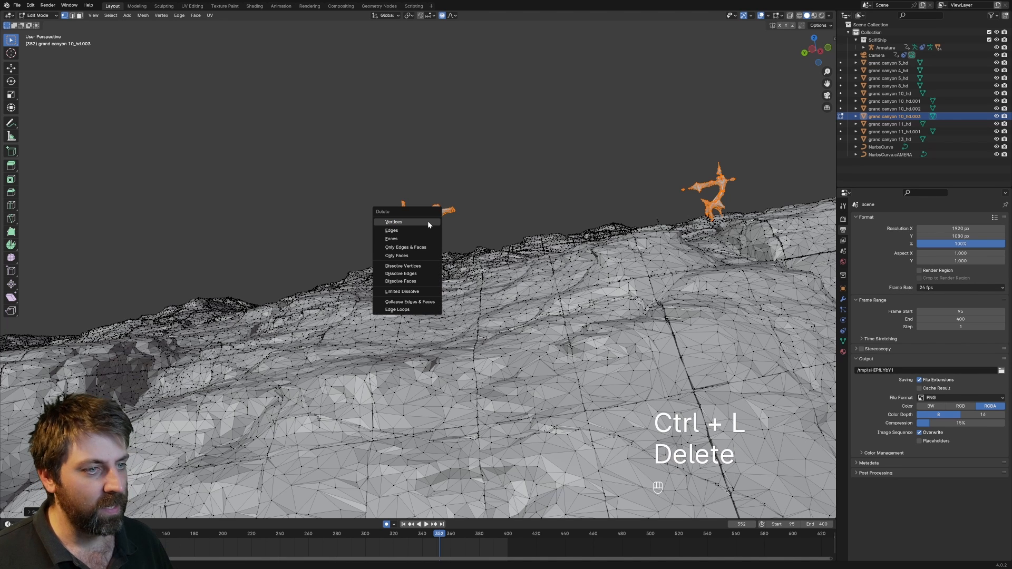
{"action": "key", "text": "Return"}
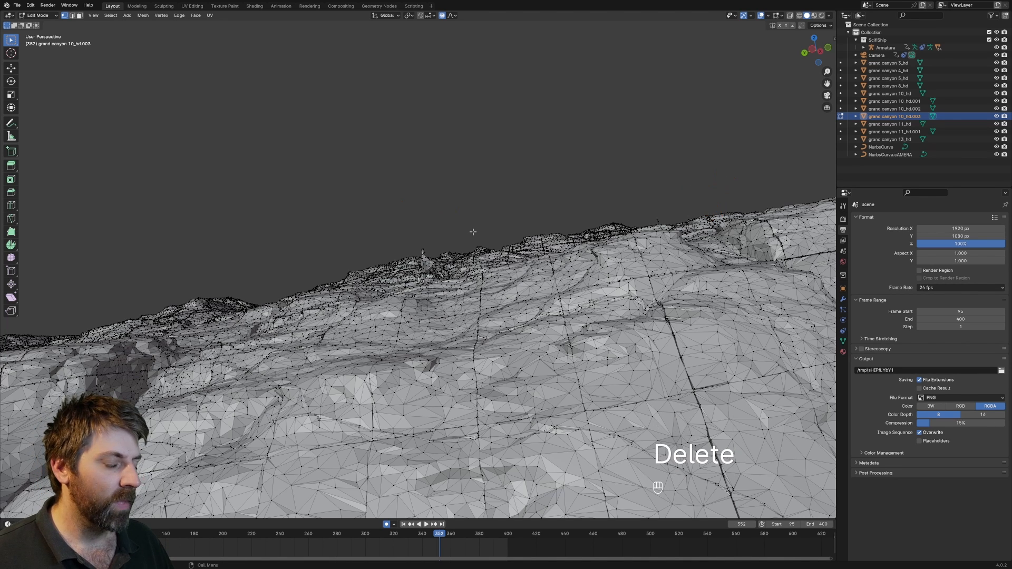
{"action": "scroll", "coordinate": [474, 232], "scroll_direction": "down", "scroll_amount": 8}
{"action": "middle_click_drag", "start_coordinate": [474, 232], "coordinate": [464, 251]}
{"action": "middle_click_drag", "start_coordinate": [346, 275], "coordinate": [476, 363], "text": "shift"}
{"action": "scroll", "coordinate": [540, 242], "scroll_direction": "up", "scroll_amount": 3}
{"action": "scroll", "coordinate": [540, 242], "scroll_direction": "up", "scroll_amount": 4}
{"action": "scroll", "coordinate": [539, 242], "scroll_direction": "down", "scroll_amount": 4}
{"action": "key", "text": "Tab"}
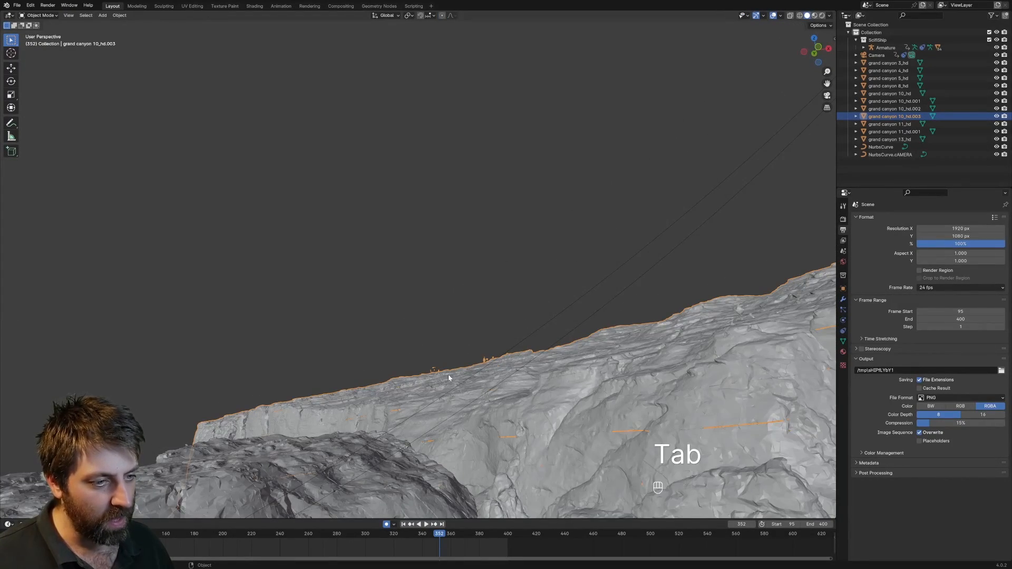
{"action": "key", "text": "Tab"}
In grand canyon 10_hd.001, hide the linked main terrain, delete all remaining loose vertices, and reveal the terrain again
{"action": "middle_click_drag", "start_coordinate": [509, 369], "coordinate": [464, 400]}
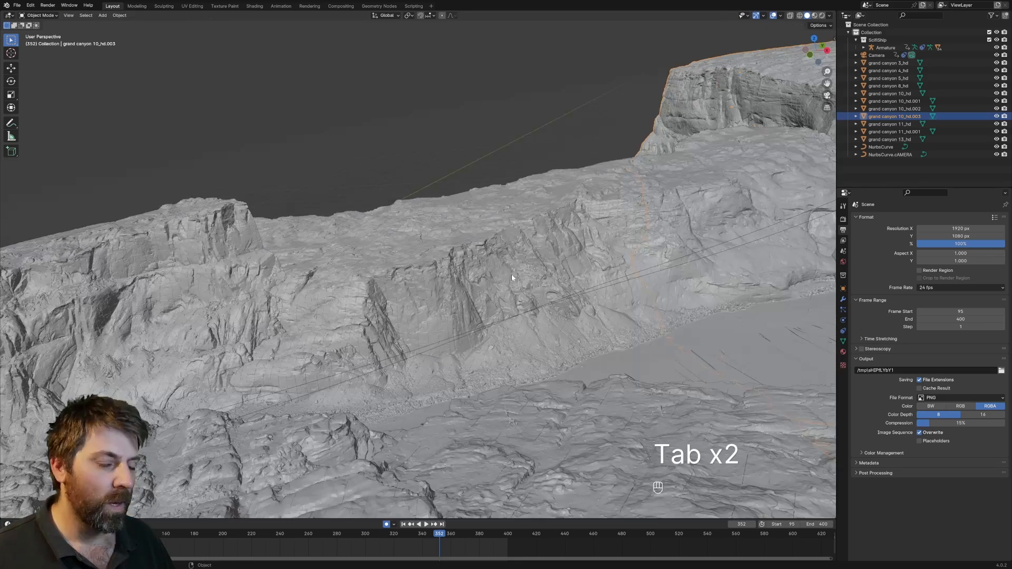
{"action": "left_click", "coordinate": [627, 280]}
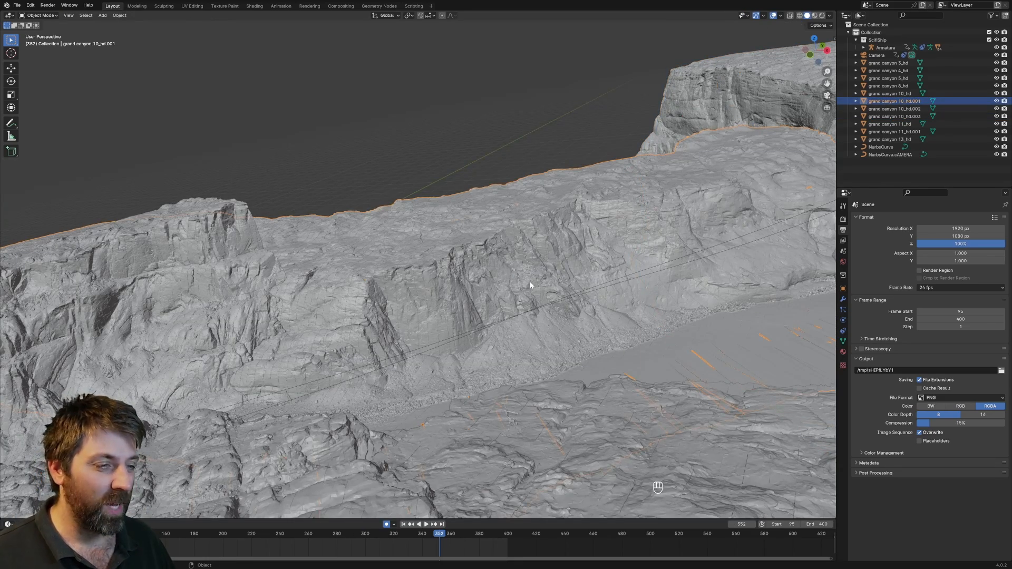
{"action": "key", "text": "Tab"}
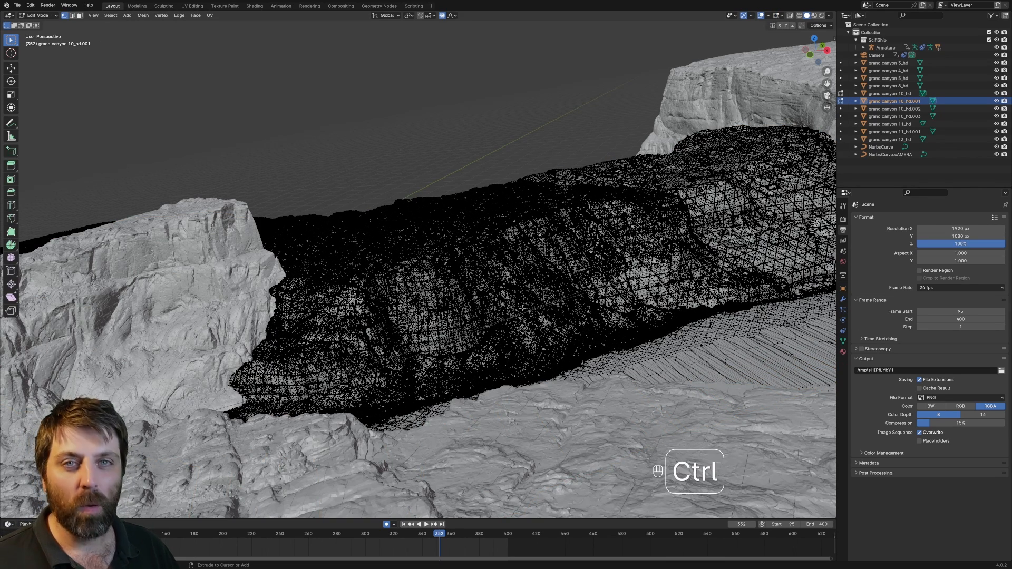
{"action": "key", "text": "ctrl+l"}
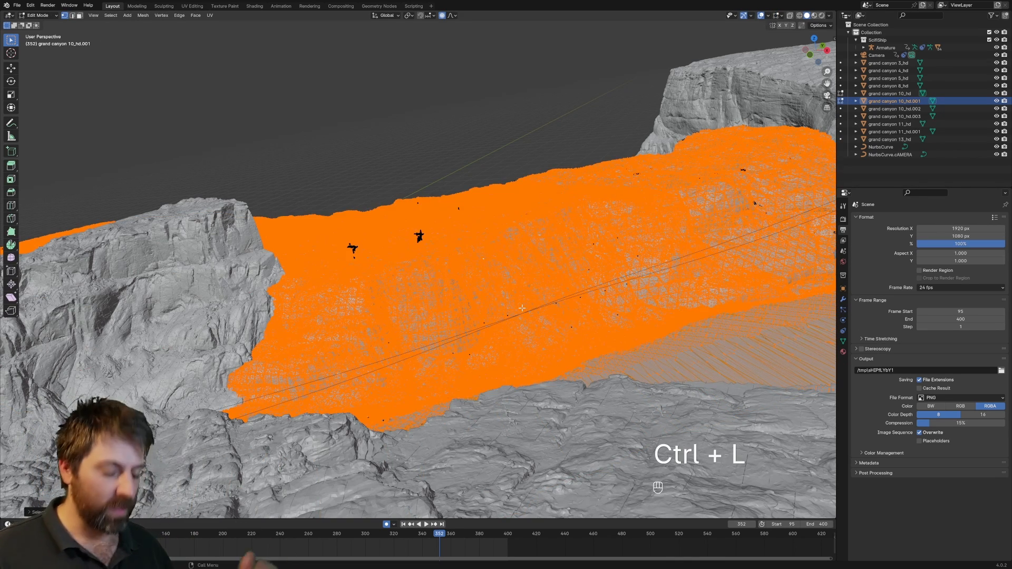
{"action": "key", "text": "h"}
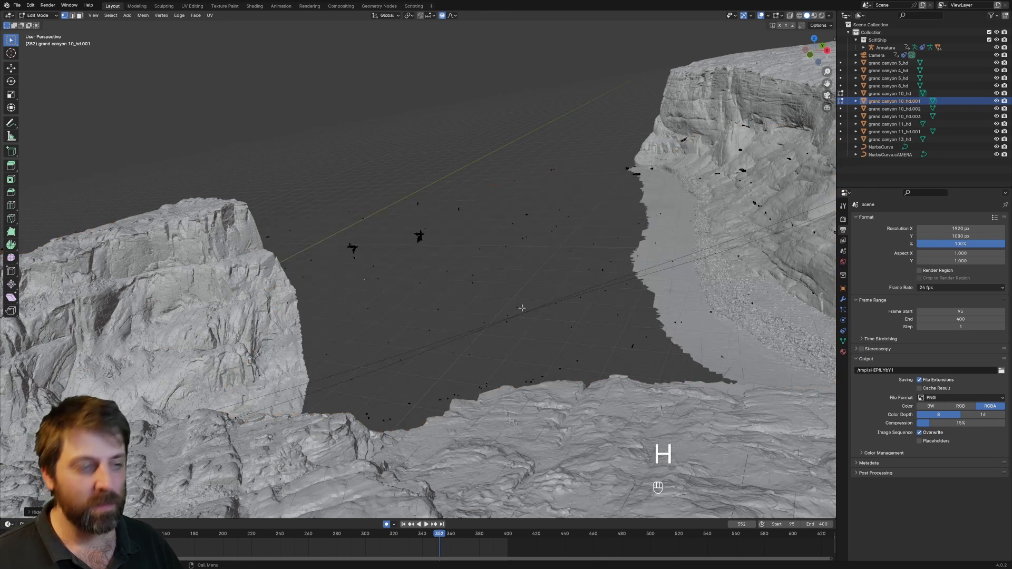
{"action": "key", "text": "Delete"}
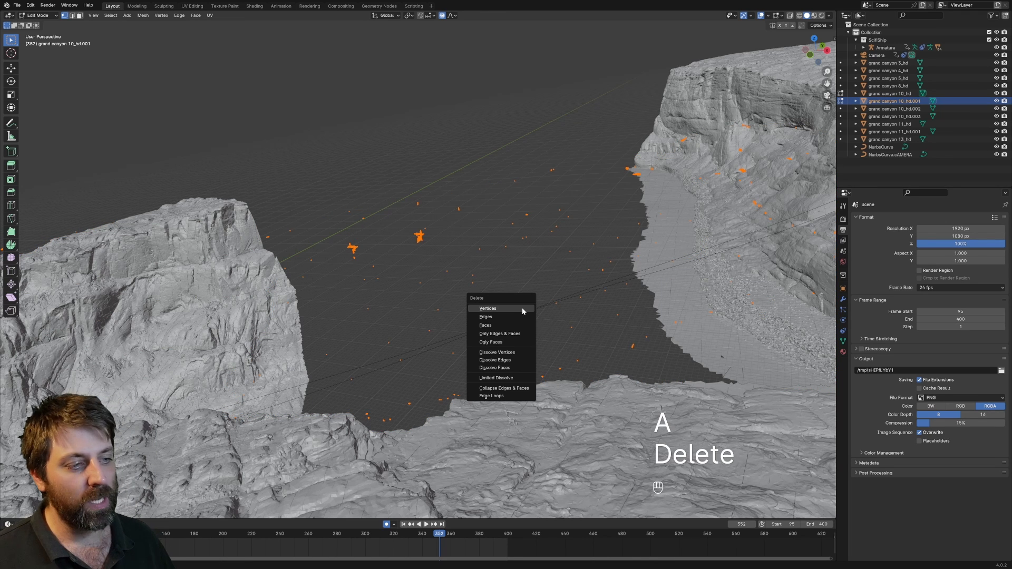
{"action": "left_click", "coordinate": [522, 308]}
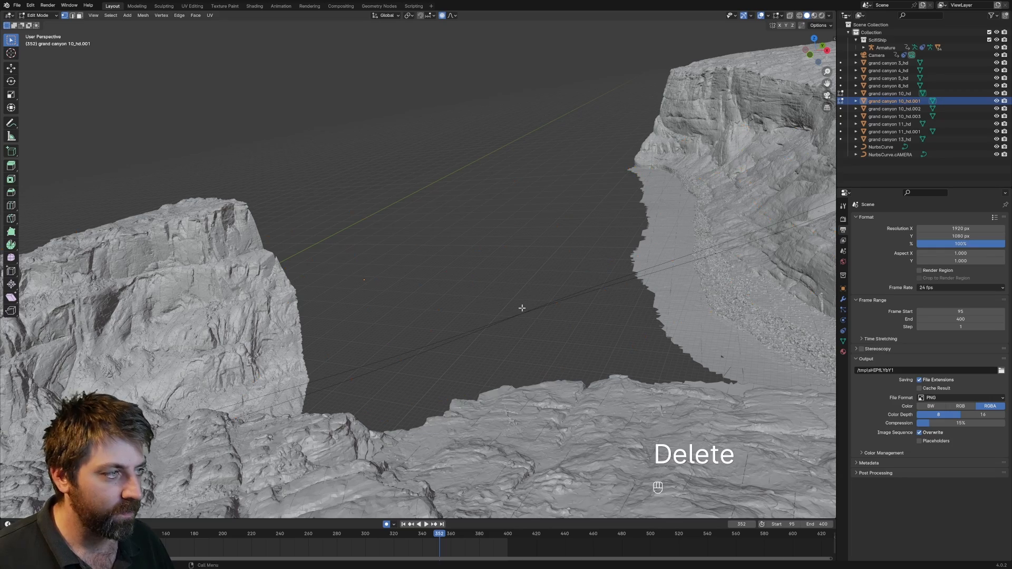
{"action": "key", "text": "alt+h"}
{"action": "middle_click_drag", "start_coordinate": [522, 308], "coordinate": [570, 223]}
{"action": "key", "text": "Tab"}
In grand canyon 10_hd.002, select the linked main terrain, invert the selection, and delete the stray vertices
{"action": "left_click", "coordinate": [566, 210]}
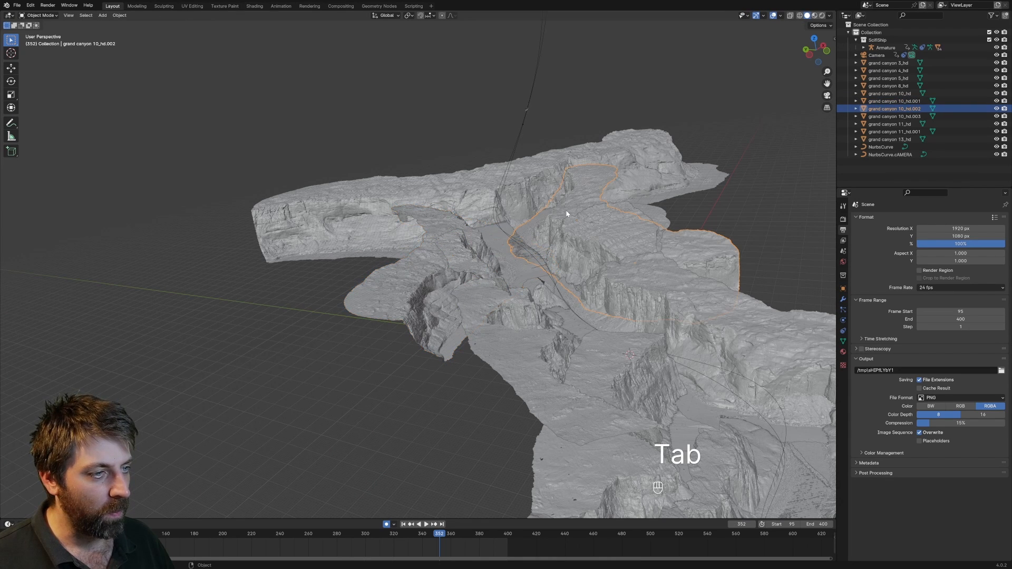
{"action": "key", "text": "Tab"}
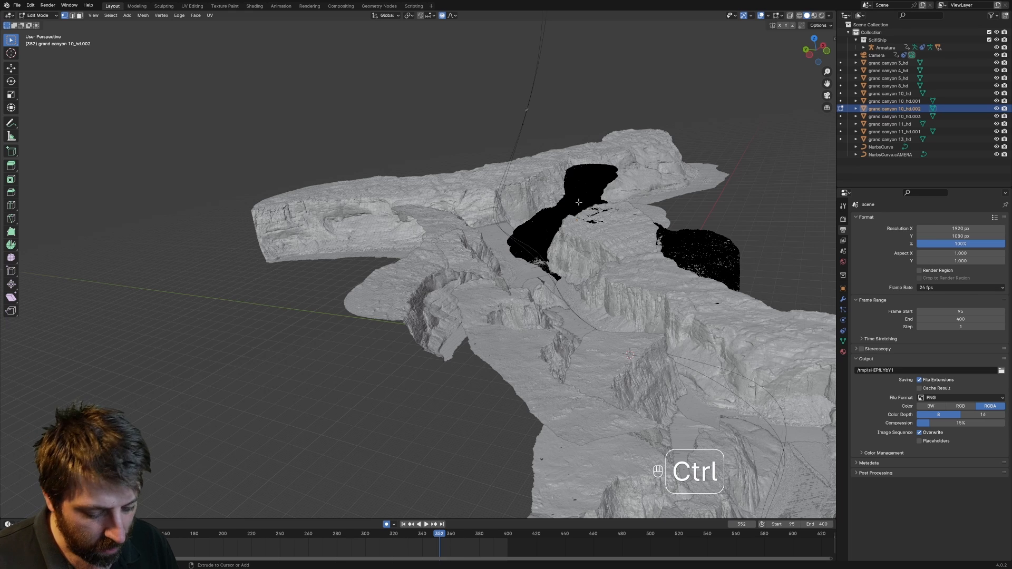
{"action": "key", "text": "ctrl+l"}
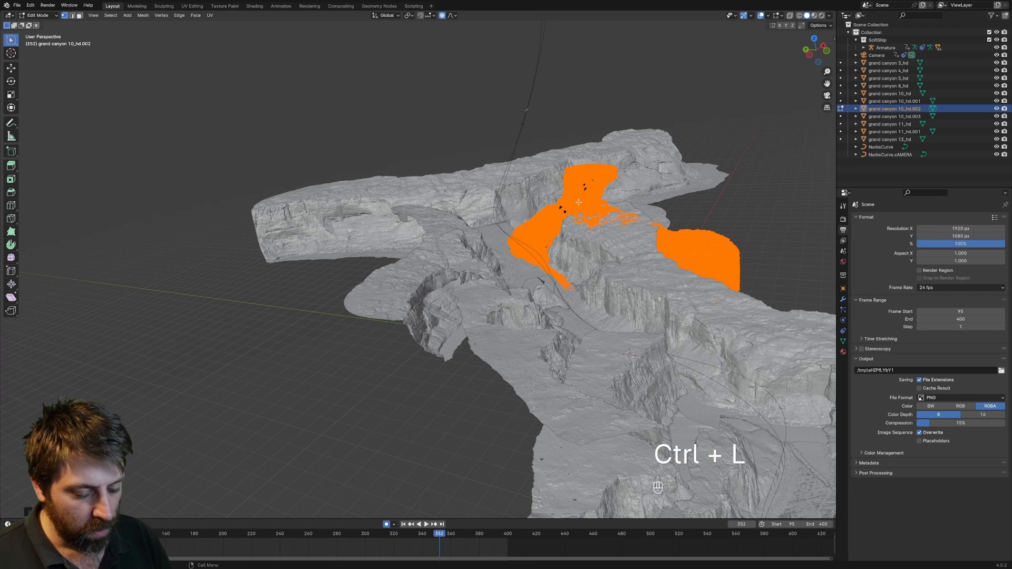
{"action": "key", "text": "ctrl+i"}
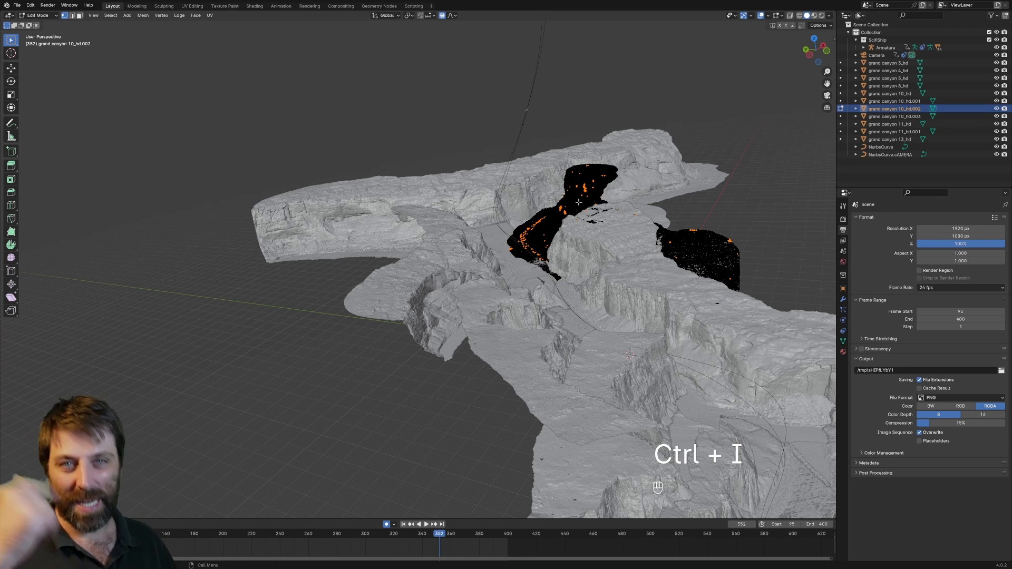
{"action": "key", "text": "Delete"}
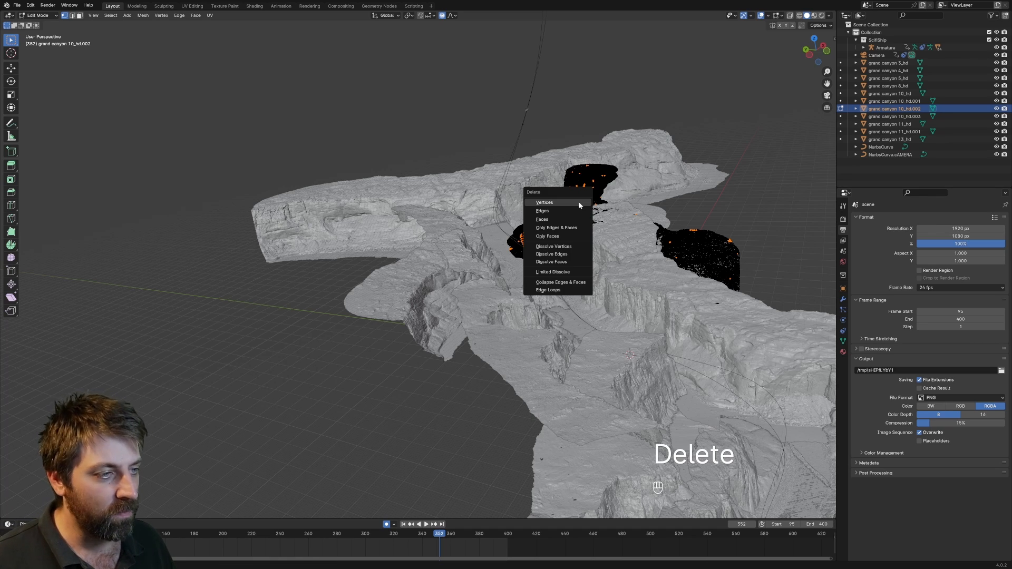
{"action": "left_click", "coordinate": [577, 201]}
{"action": "middle_click_drag", "start_coordinate": [613, 394], "coordinate": [608, 388]}
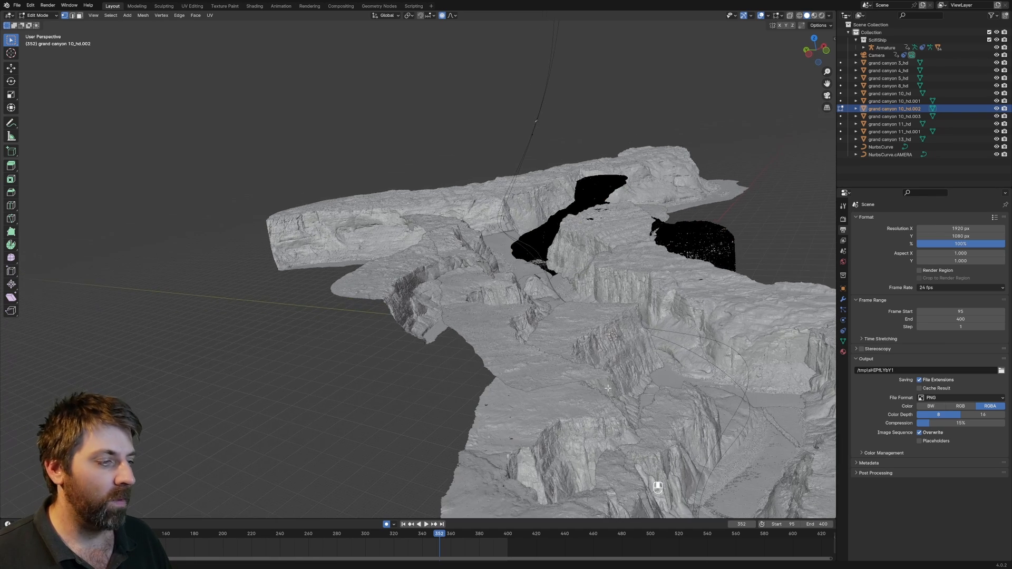
{"action": "middle_click_drag", "start_coordinate": [642, 418], "coordinate": [501, 338], "text": "shift"}
{"action": "scroll", "coordinate": [502, 338], "scroll_direction": "down", "scroll_amount": 3}
{"action": "key", "text": "Tab"}
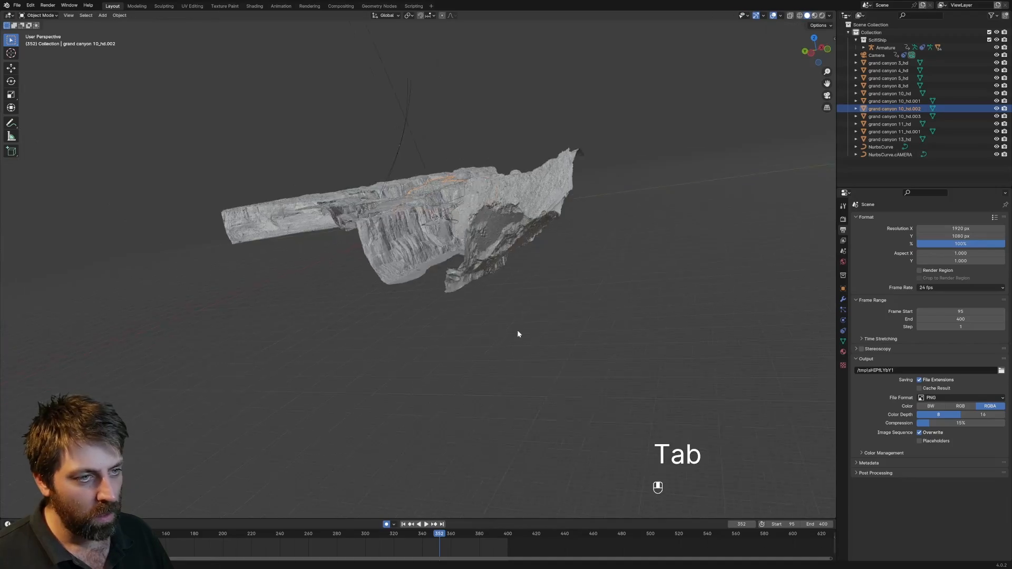
Play the shot through the camera and keyframe the ship armature's roll about its local Y axis at frame 130
{"action": "key", "text": "KP_0"}
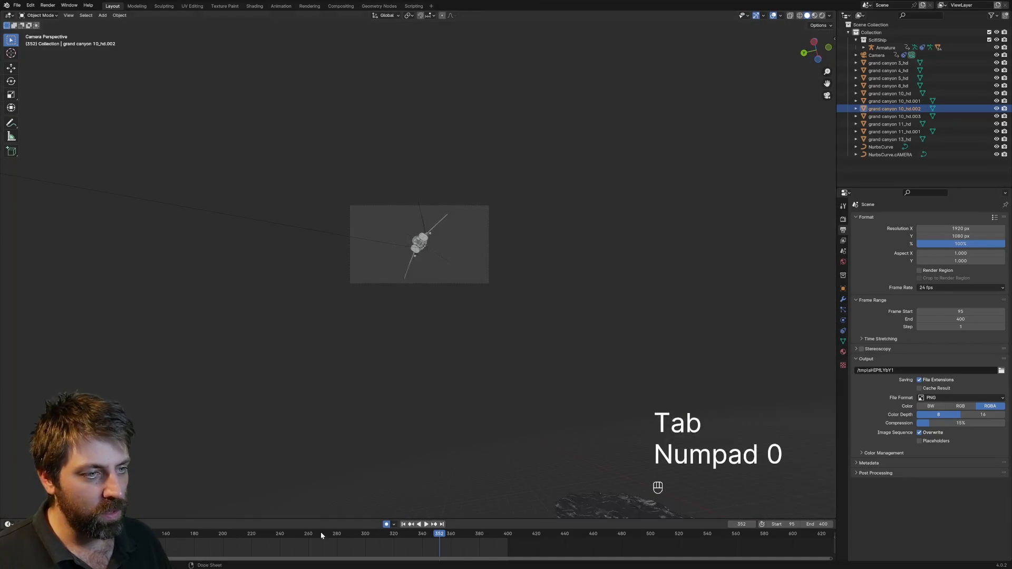
{"action": "key", "text": "shift+Left"}
{"action": "key", "text": "space"}
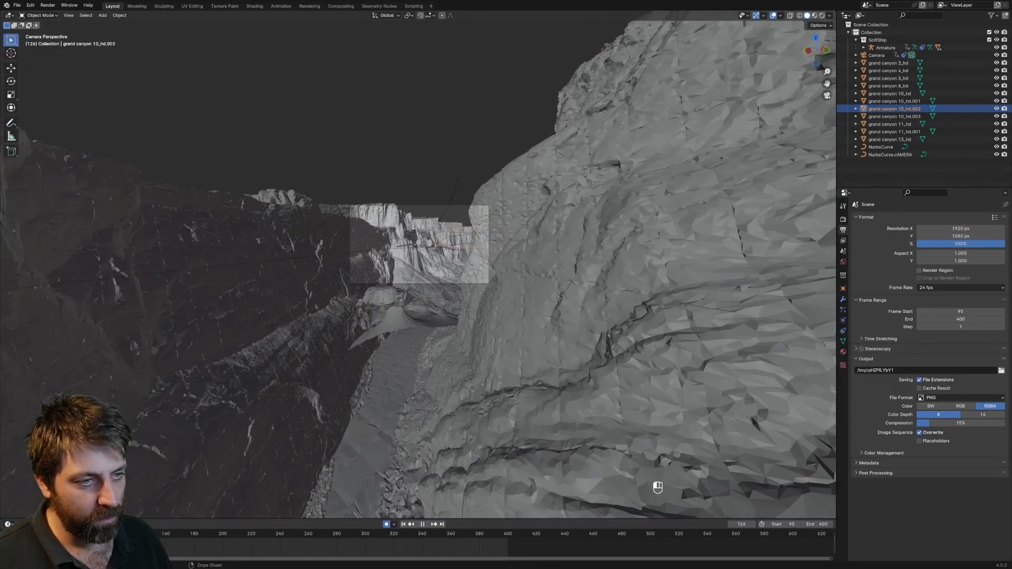
{"action": "scroll", "coordinate": [261, 322], "scroll_direction": "up", "scroll_amount": 5}
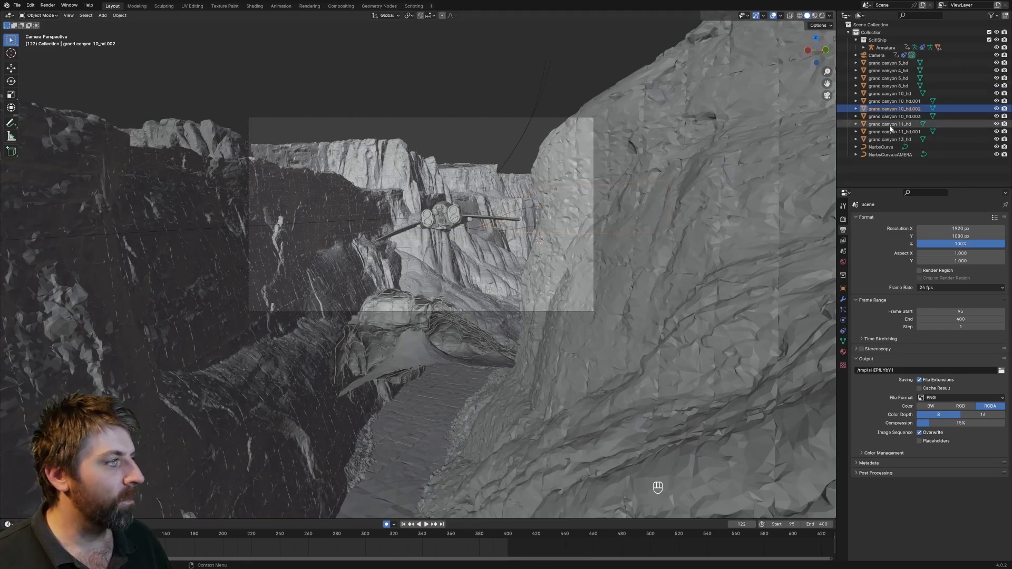
{"action": "scroll", "coordinate": [459, 241], "scroll_direction": "up", "scroll_amount": 1}
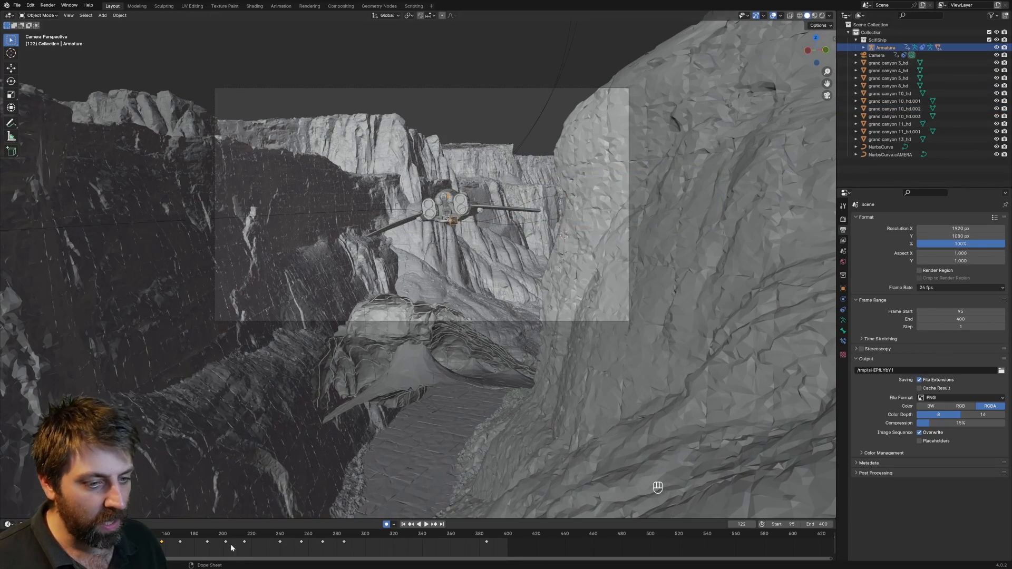
{"action": "key", "text": "space"}
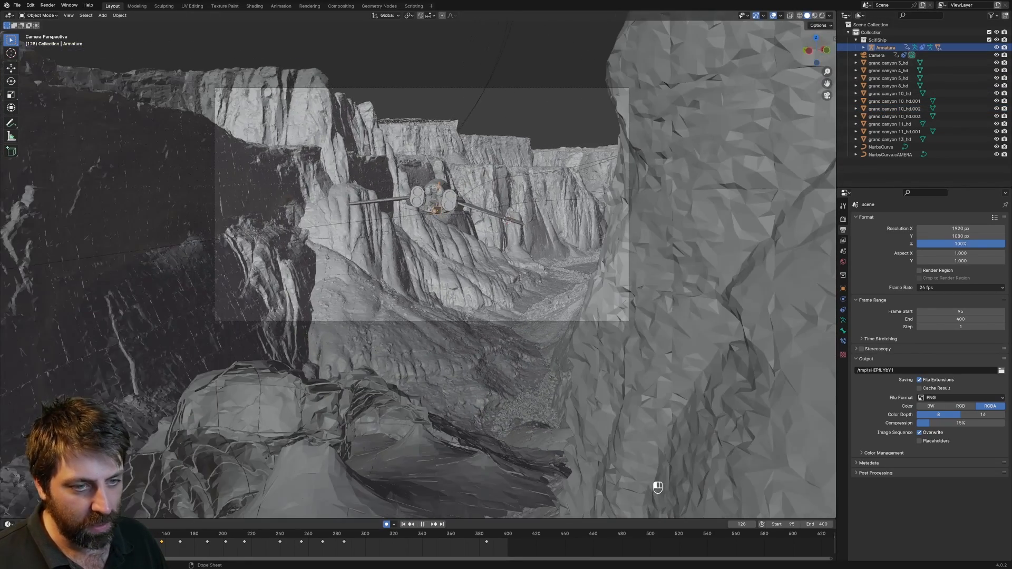
{"action": "key", "text": "Up"}
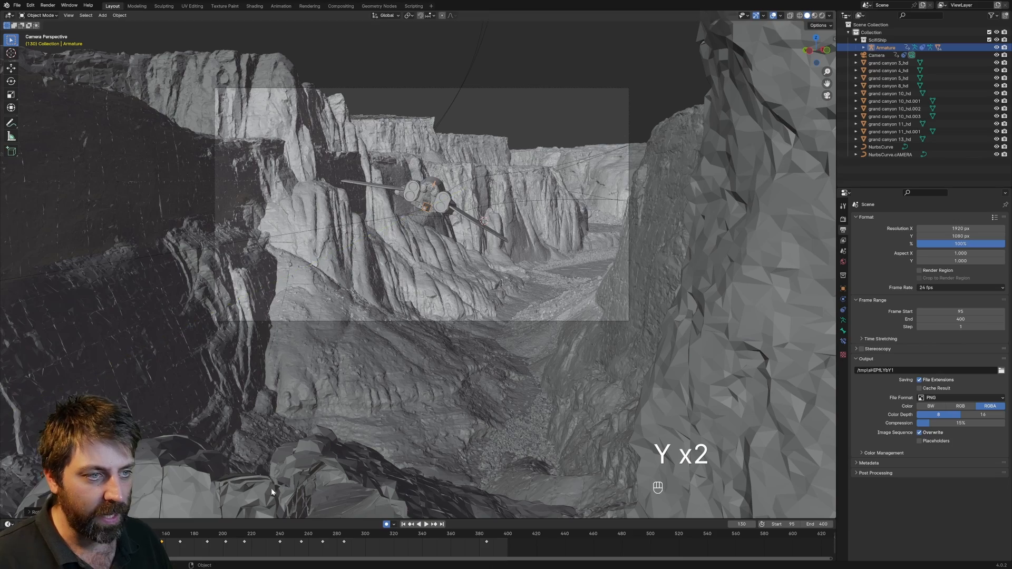
Roll the ship armature about 25° around its local Y axis at frame 103, and replay the shot to the frame 142 keyframe
{"action": "key", "text": "shift+ctrl+space"}
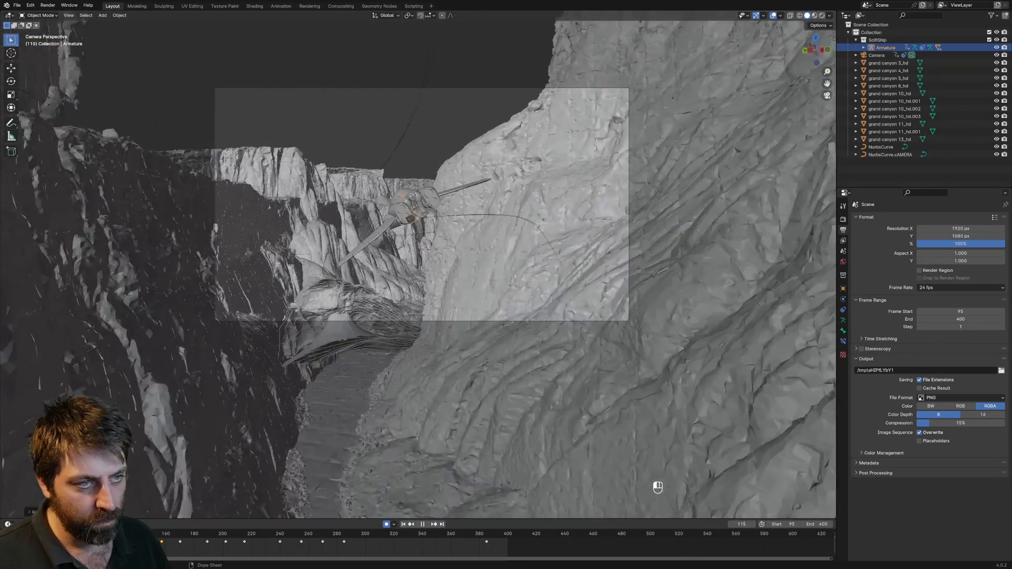
{"action": "mouse_move", "coordinate": [102, 534]}
{"action": "left_mouse_down"}
{"action": "mouse_move", "coordinate": [118, 534]}
{"action": "mouse_move", "coordinate": [91, 534]}
{"action": "mouse_move", "coordinate": [126, 534]}
{"action": "mouse_move", "coordinate": [87, 534]}
{"action": "mouse_move", "coordinate": [109, 534]}
{"action": "left_mouse_up"}
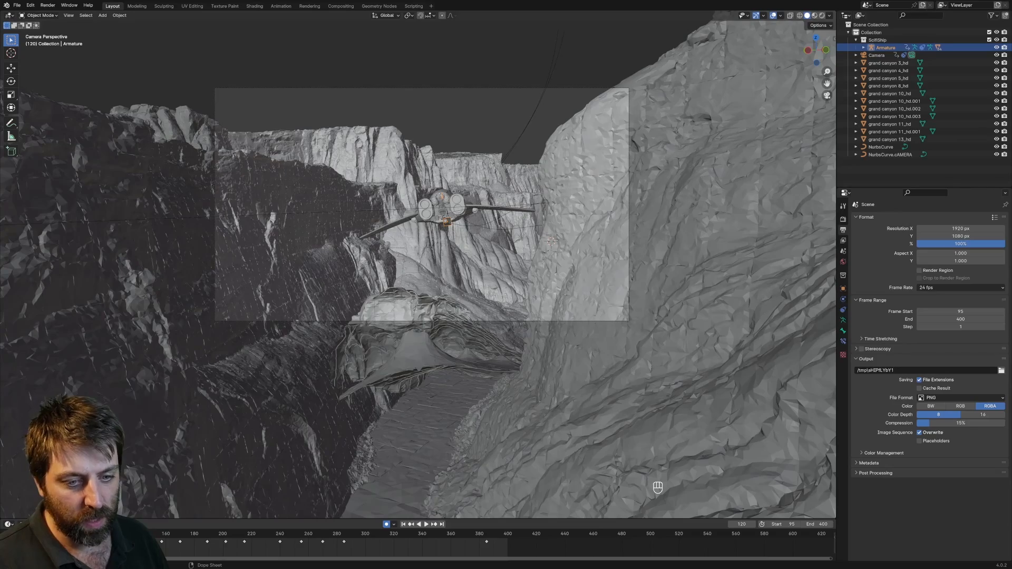
{"action": "mouse_move", "coordinate": [109, 534]}
{"action": "left_mouse_down"}
{"action": "mouse_move", "coordinate": [77, 534]}
{"action": "mouse_move", "coordinate": [100, 534]}
{"action": "left_mouse_up"}
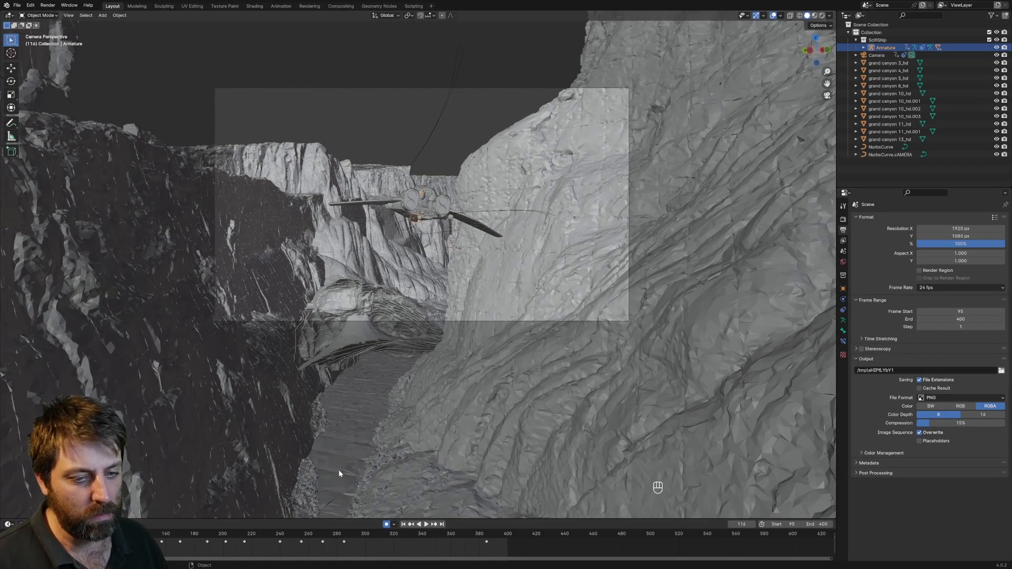
{"action": "key", "text": "Down"}
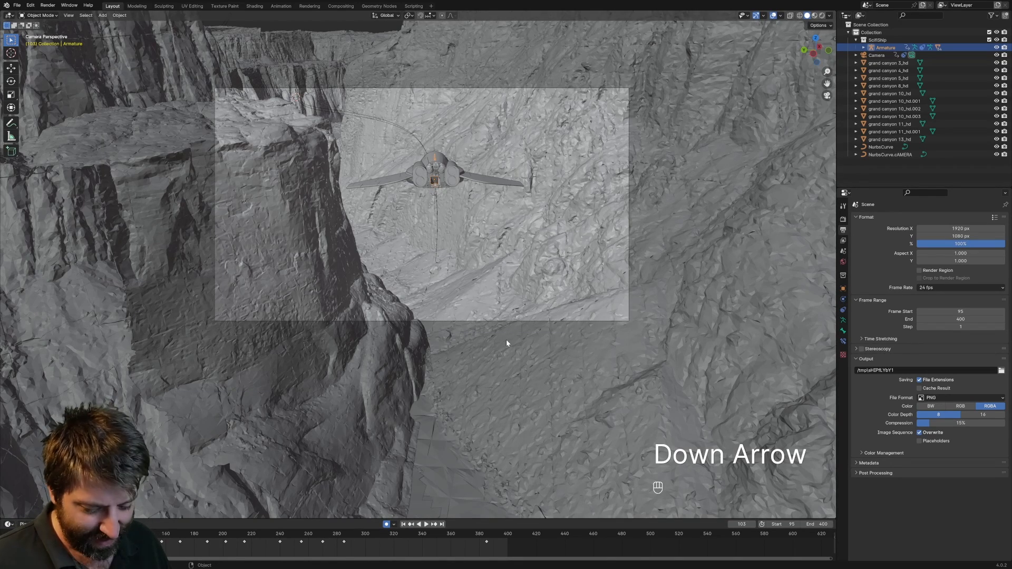
{"action": "key", "text": "r"}
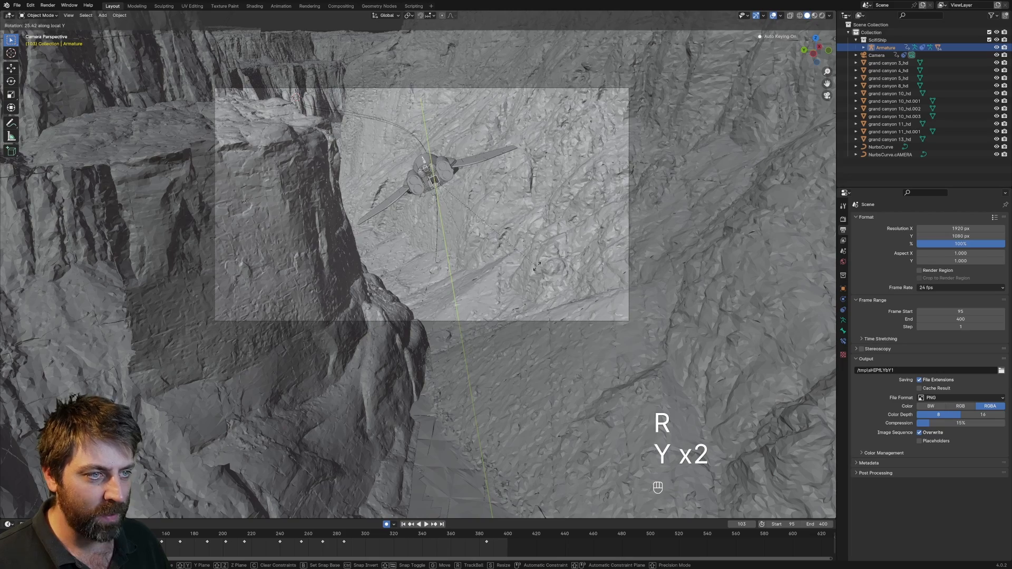
{"action": "left_click", "coordinate": [536, 267]}
{"action": "key", "text": "space"}
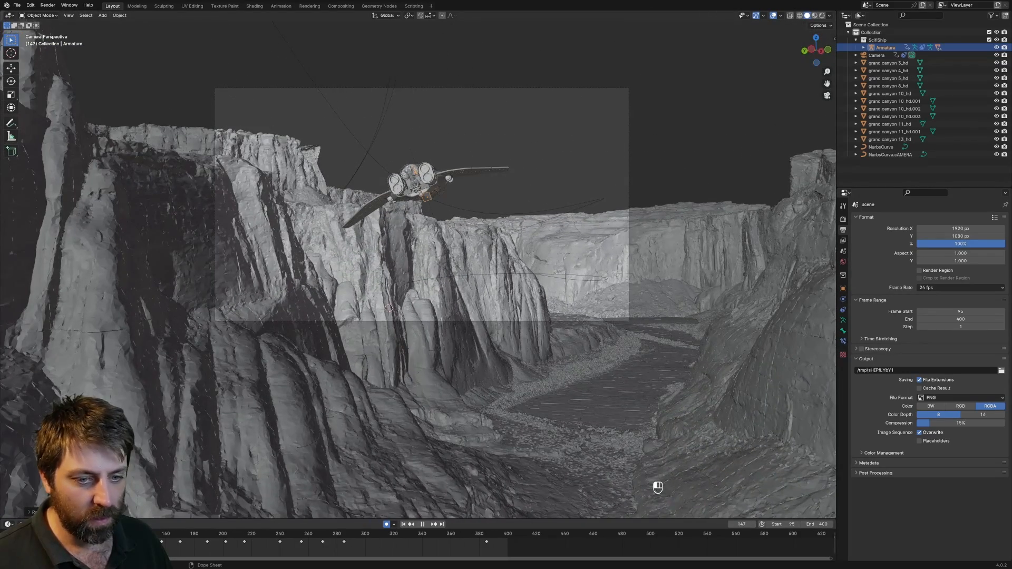
{"action": "key", "text": "Down"}
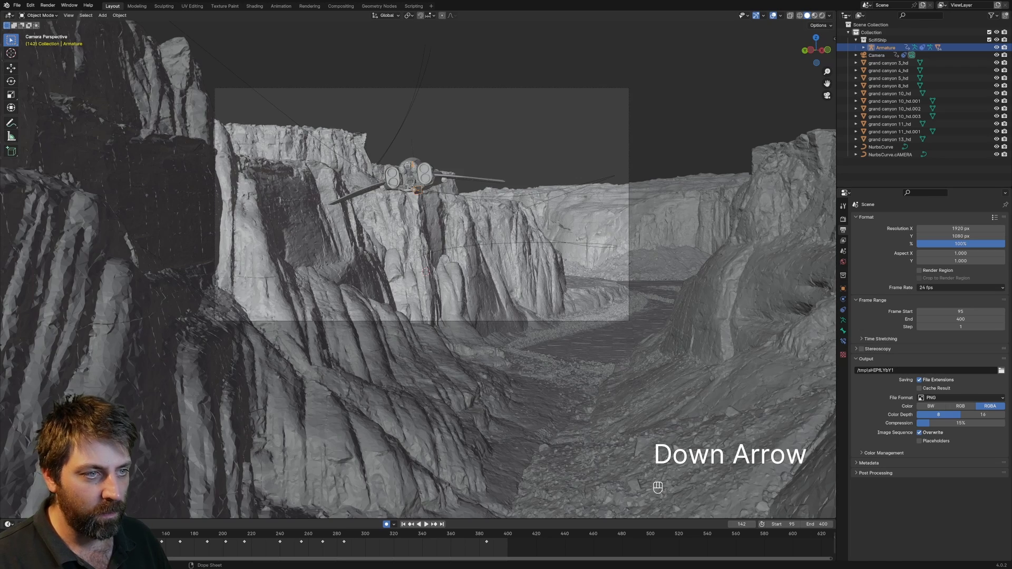
Step between the armature keyframes at frames 142 and 170, delete the ship armature, and undo that deletion
{"action": "key", "text": "Up"}
{"action": "key", "text": "Up"}
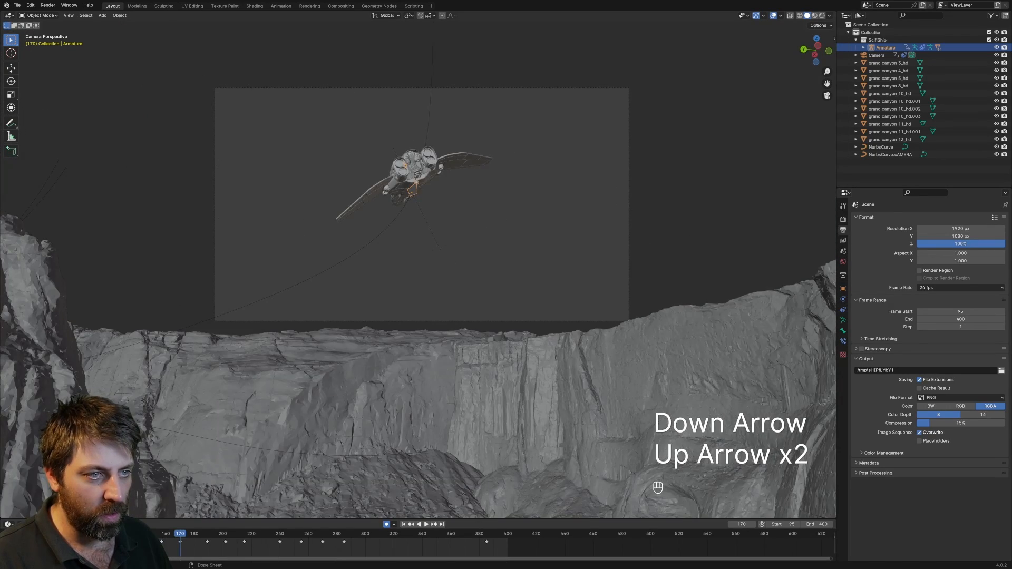
{"action": "key", "text": "Down"}
{"action": "key", "text": "Down"}
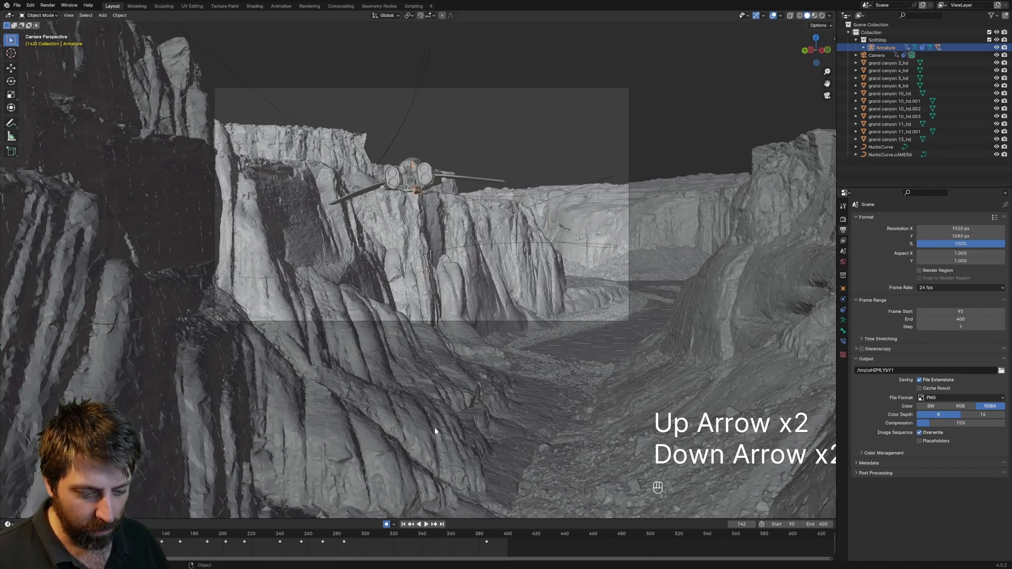
{"action": "key", "text": "Delete"}
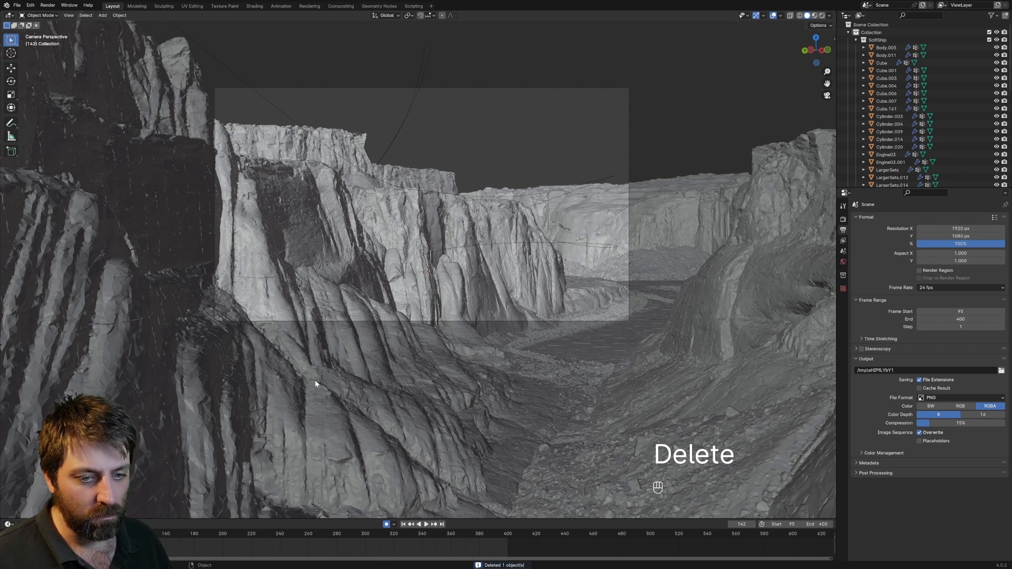
{"action": "key", "text": "ctrl+z"}
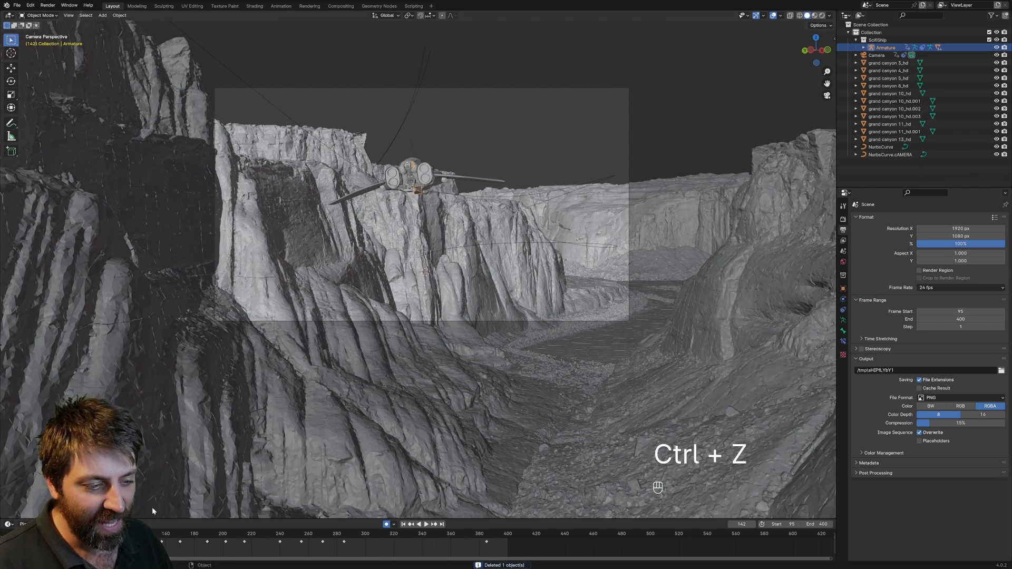
Retime the ship armature's roll keyframe in the timeline and replay the turn up to frame 157
{"action": "mouse_move", "coordinate": [153, 534]}
{"action": "left_mouse_down"}
{"action": "mouse_move", "coordinate": [131, 534]}
{"action": "mouse_move", "coordinate": [183, 548]}
{"action": "mouse_move", "coordinate": [124, 548]}
{"action": "mouse_move", "coordinate": [141, 548]}
{"action": "left_mouse_up"}
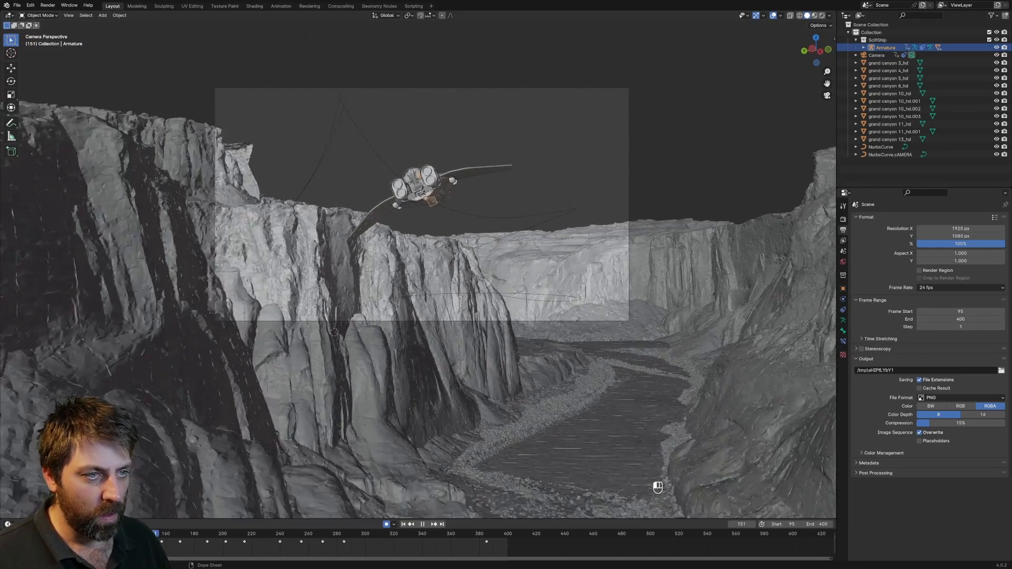
{"action": "key", "text": "space"}
{"action": "left_click", "coordinate": [162, 543]}
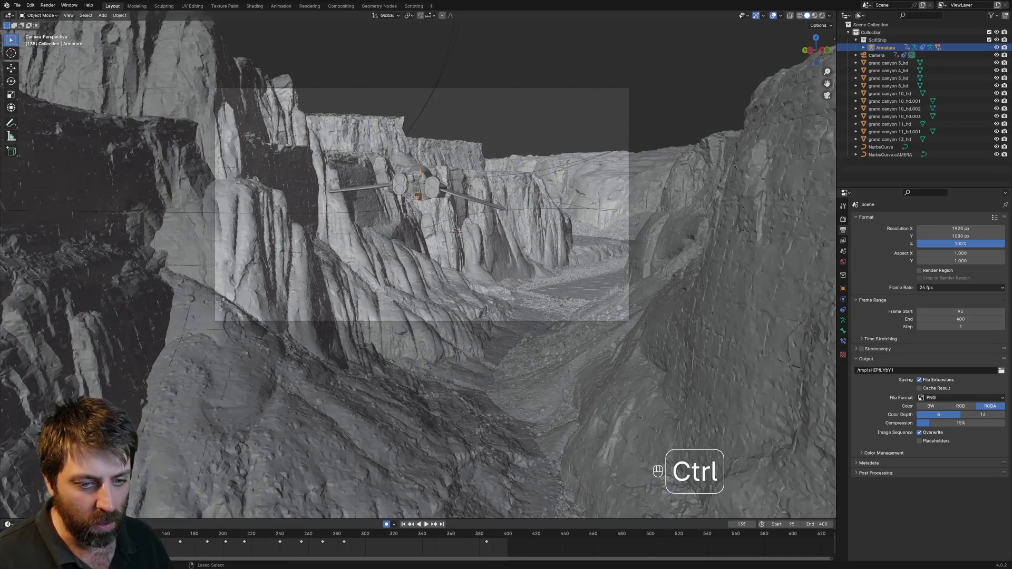
{"action": "key", "text": "ctrl+z"}
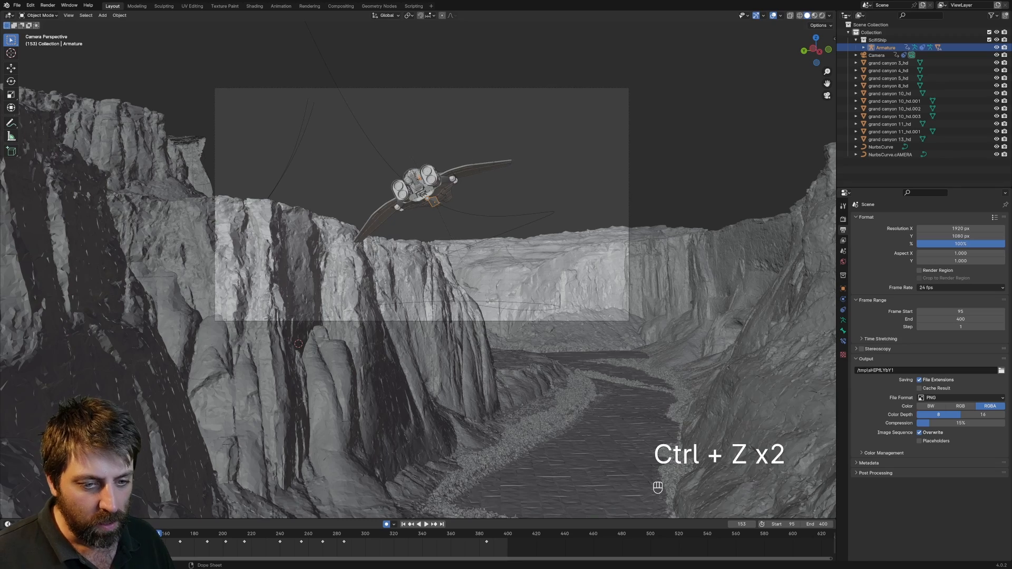
{"action": "key", "text": "g"}
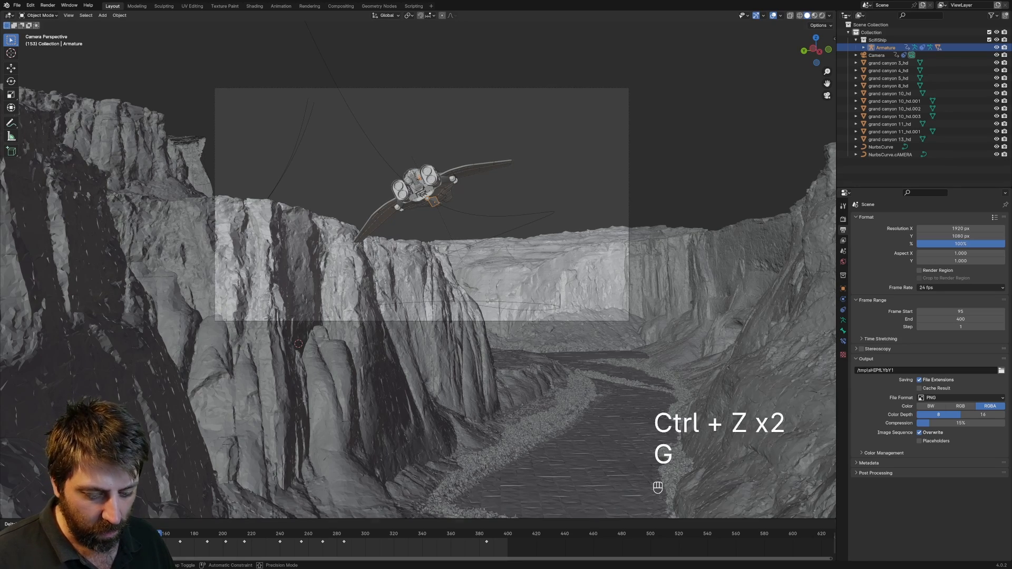
{"action": "left_click", "coordinate": [153, 542]}
{"action": "mouse_move", "coordinate": [153, 533]}
{"action": "left_mouse_down"}
{"action": "mouse_move", "coordinate": [106, 534]}
{"action": "mouse_move", "coordinate": [199, 552]}
{"action": "mouse_move", "coordinate": [131, 552]}
{"action": "mouse_move", "coordinate": [149, 551]}
{"action": "left_mouse_up"}
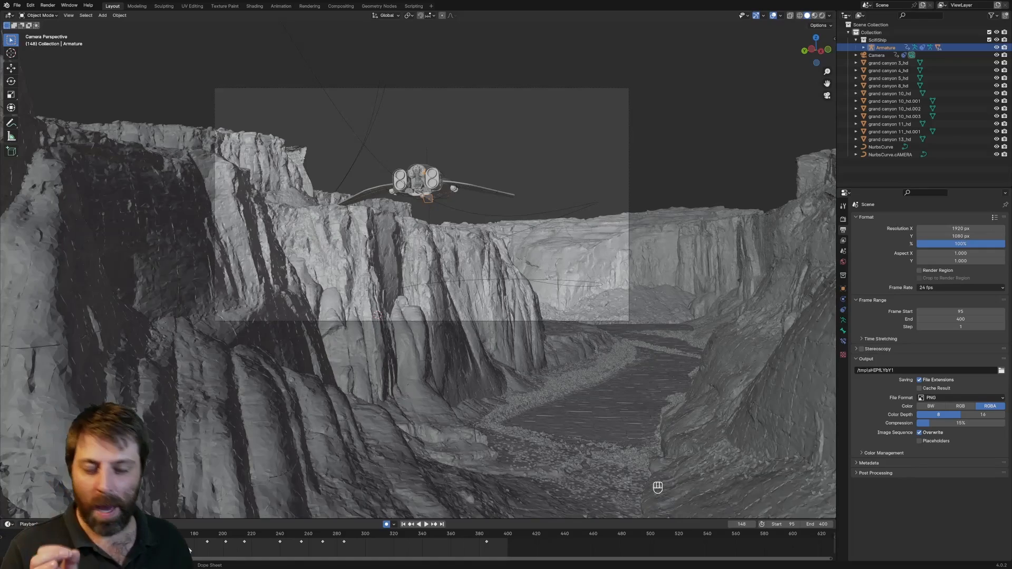
{"action": "key", "text": "space"}
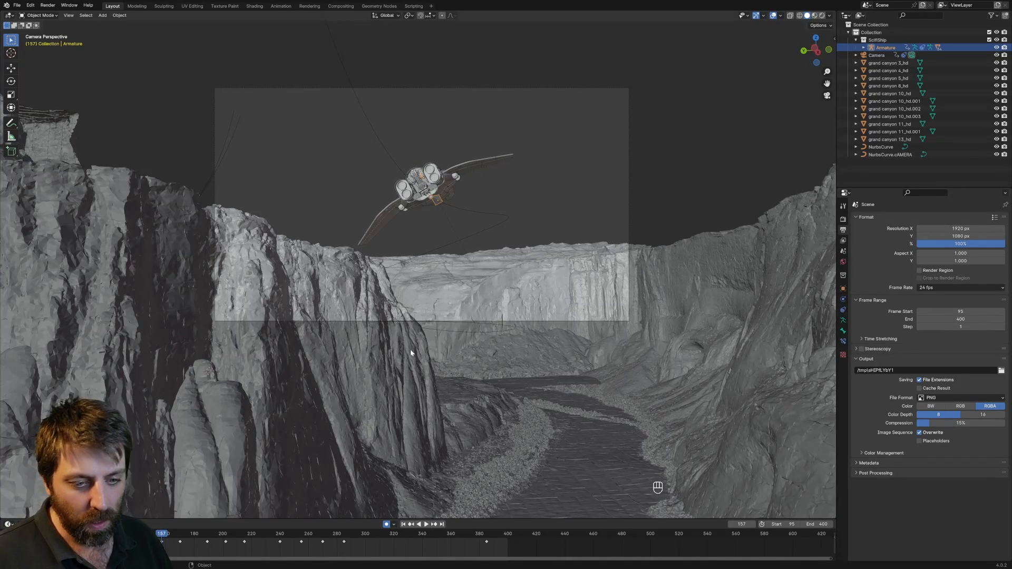
At frame 157, shift the ship armature slightly down and to the right within the camera view
{"action": "key", "text": "g"}
{"action": "key", "text": "g"}
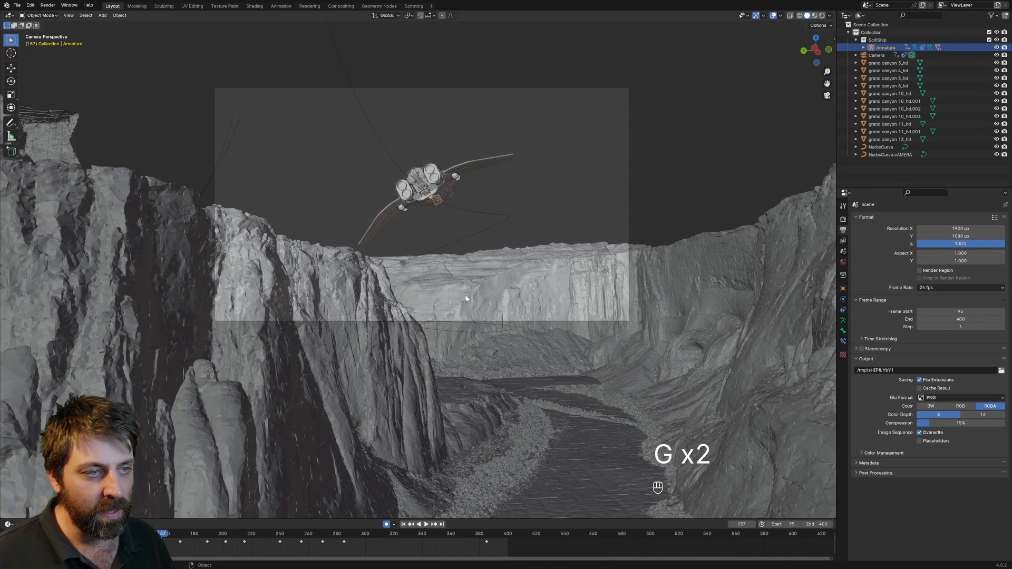
{"action": "key", "text": "shift"}
{"action": "left_click", "coordinate": [529, 373]}
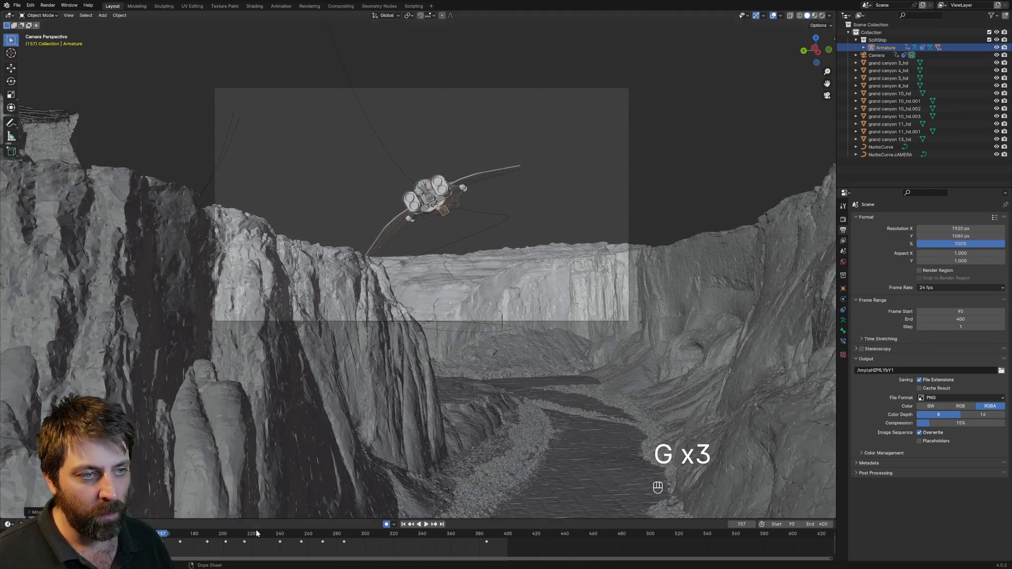
Play on to the frame 189 keyframe and move the ship armature slightly down and to the left in the camera view
{"action": "key", "text": "space"}
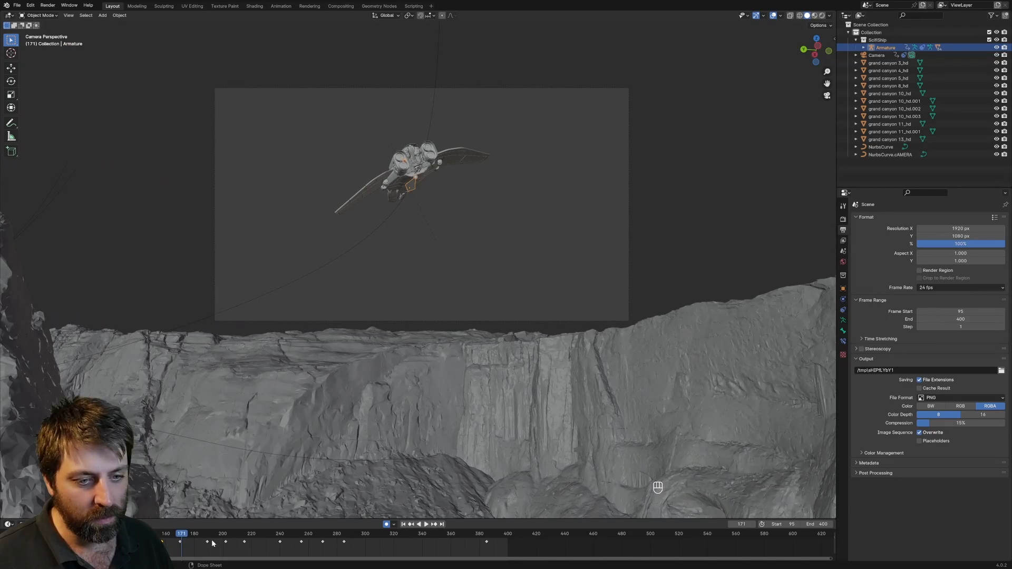
{"action": "key", "text": "space"}
{"action": "key", "text": "g"}
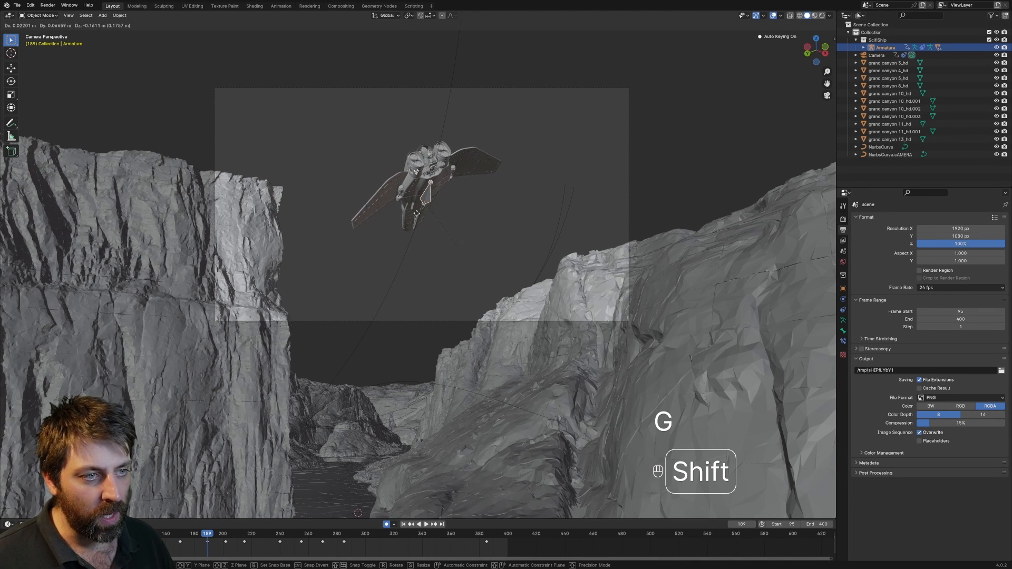
{"action": "left_click", "coordinate": [374, 274]}
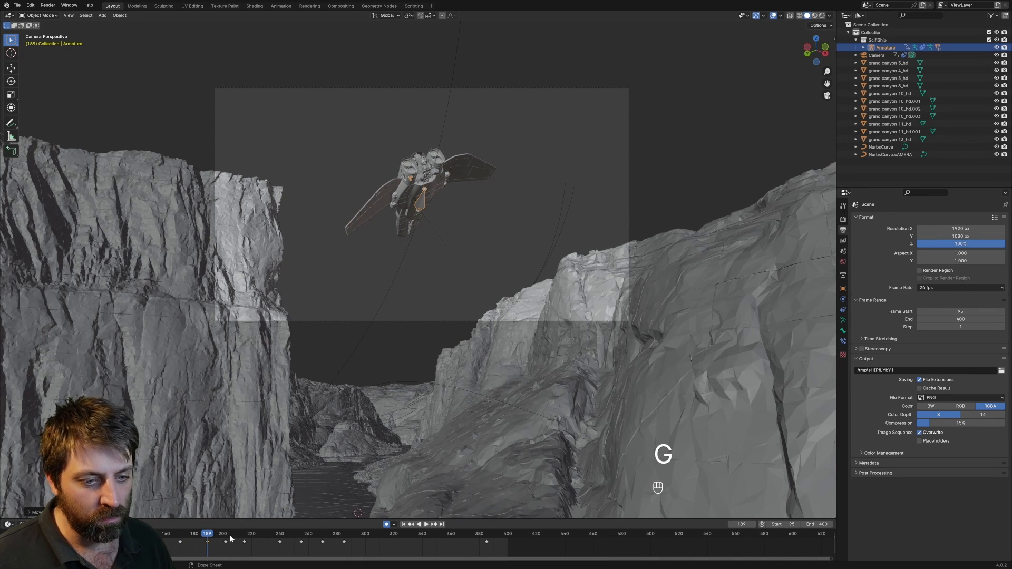
Nudge the ship armature at the frame 202 keyframe, preview the following frames, and refine its position at frame 202
{"action": "key", "text": "Up"}
{"action": "key", "text": "g"}
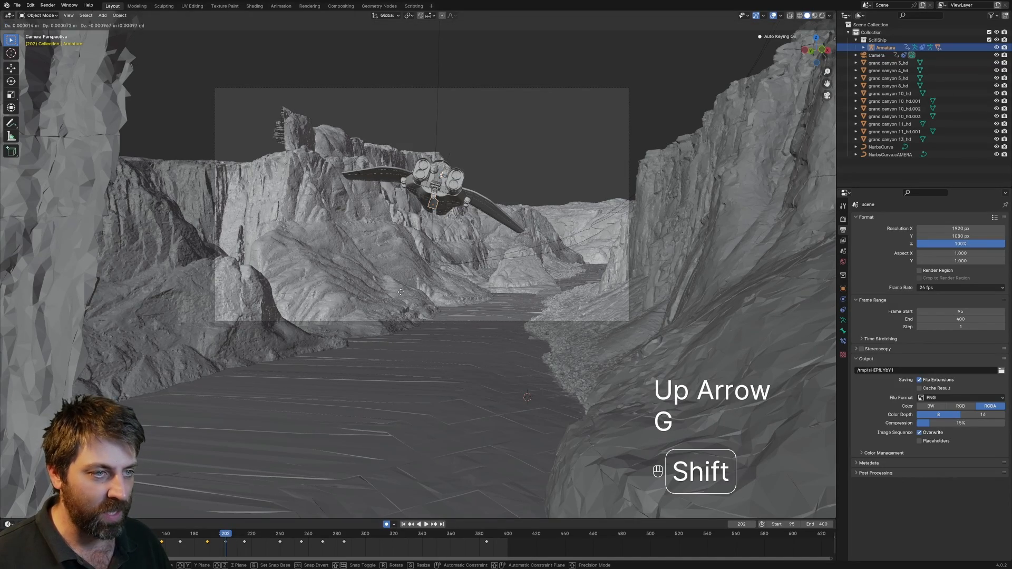
{"action": "left_click", "coordinate": [316, 377]}
{"action": "left_click_drag", "start_coordinate": [227, 537], "coordinate": [243, 537]}
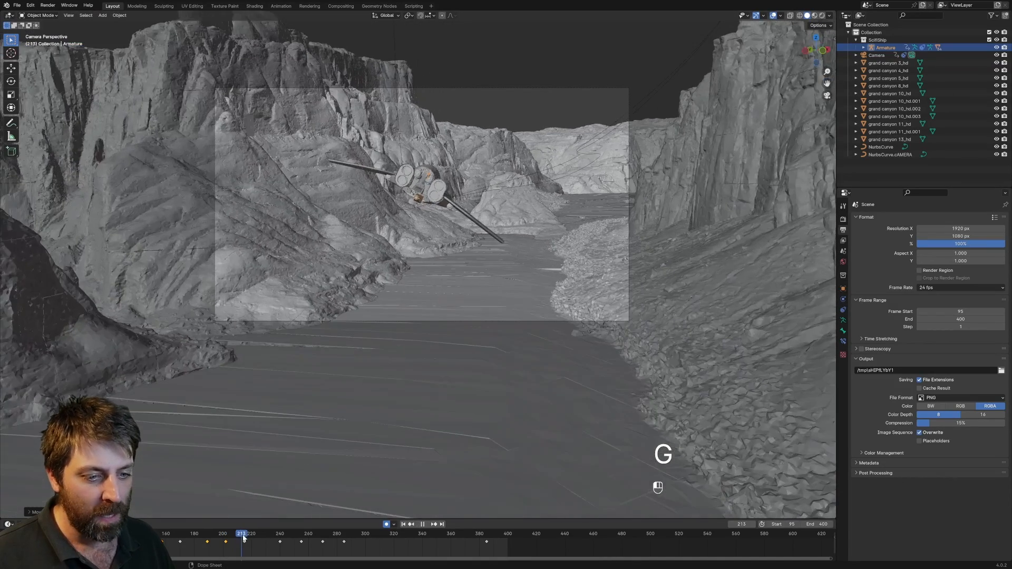
{"action": "key", "text": "Down"}
{"action": "key", "text": "g"}
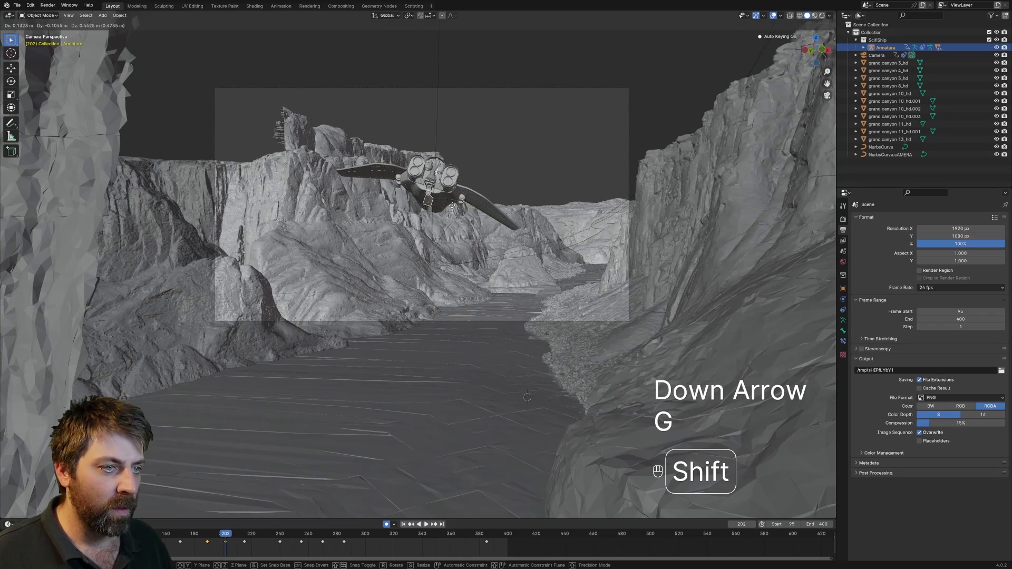
{"action": "left_click", "coordinate": [266, 554]}
{"action": "left_click_drag", "start_coordinate": [228, 535], "coordinate": [237, 535]}
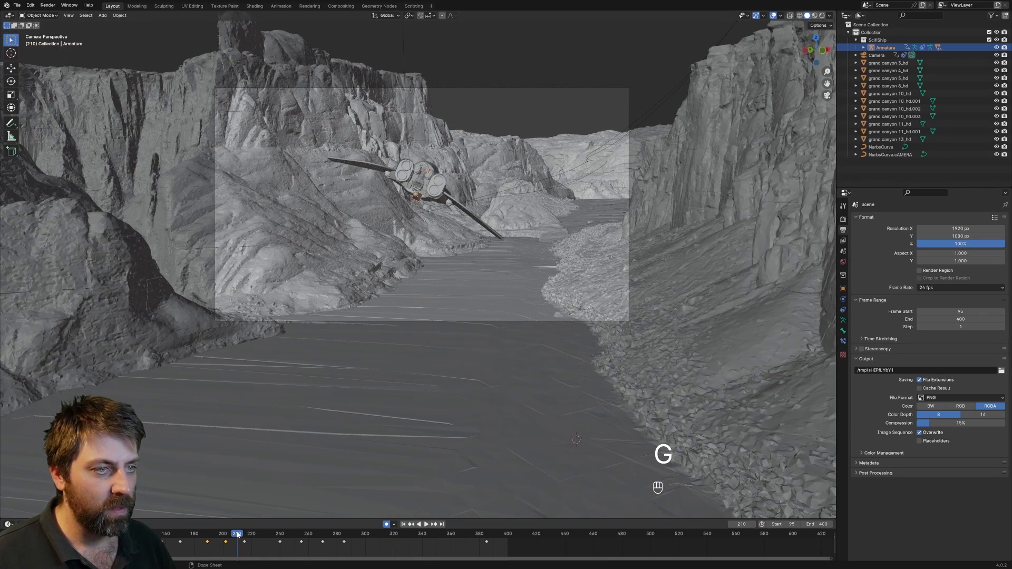
At the frame 215 keyframe, move the ship armature slightly to the left within the camera view
{"action": "key", "text": "Up"}
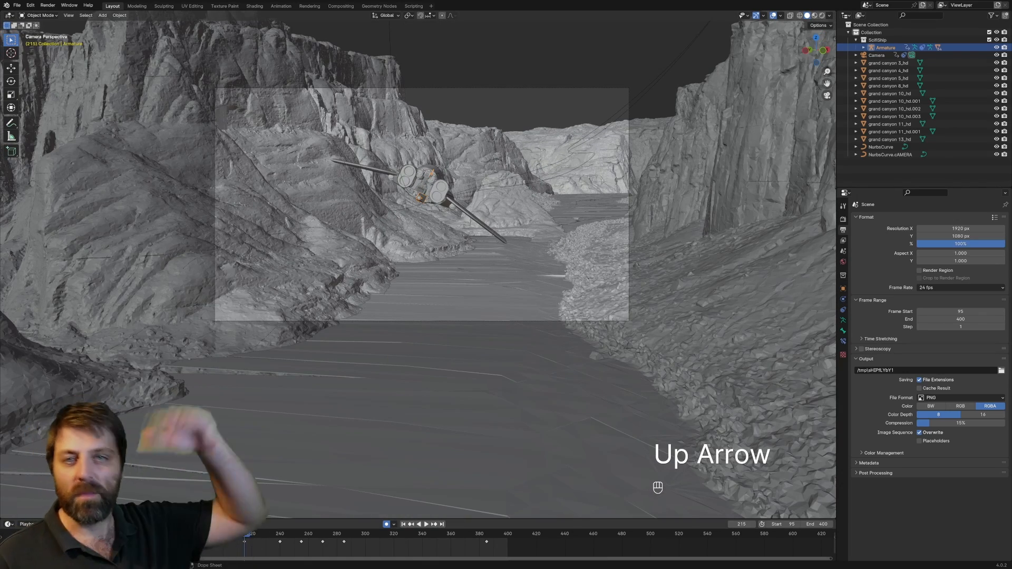
{"action": "key", "text": "g"}
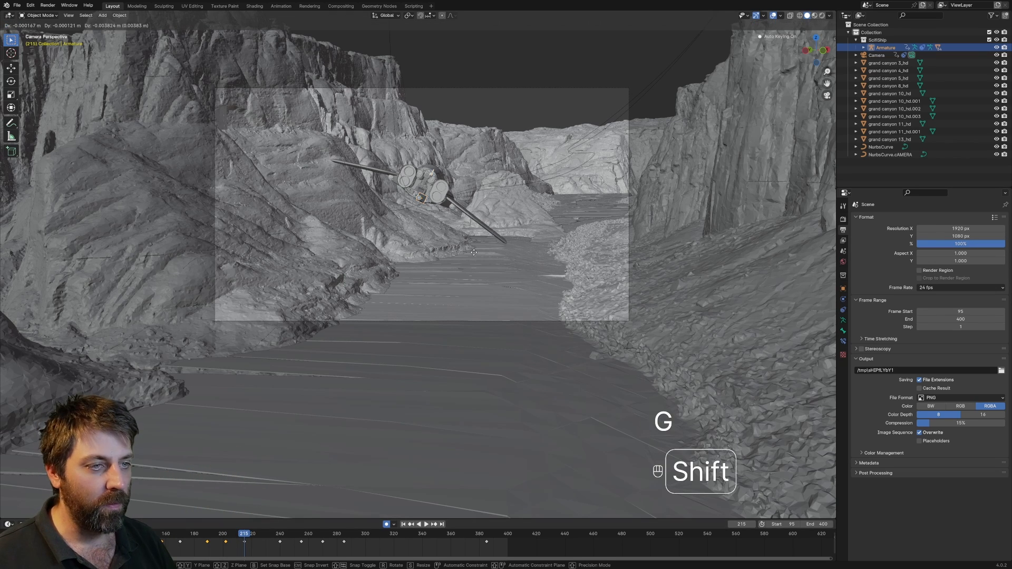
{"action": "left_click", "coordinate": [360, 256]}
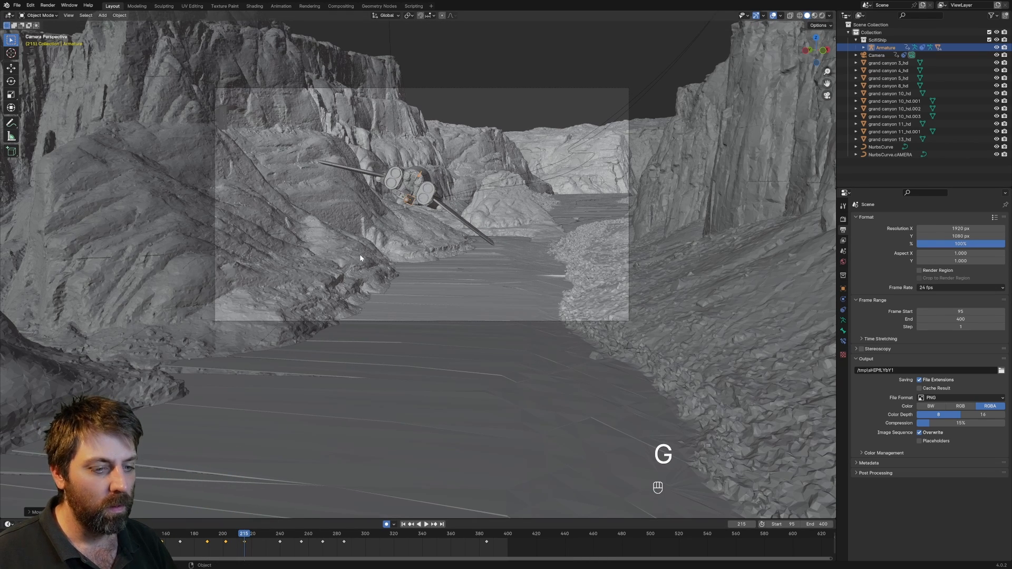
Reposition the ship armature at the frame 240 keyframe, and shift it slightly right and down at frame 255
{"action": "key", "text": "Up"}
{"action": "key", "text": "g"}
{"action": "left_click", "coordinate": [544, 237]}
{"action": "key", "text": "Up"}
{"action": "key", "text": "g"}
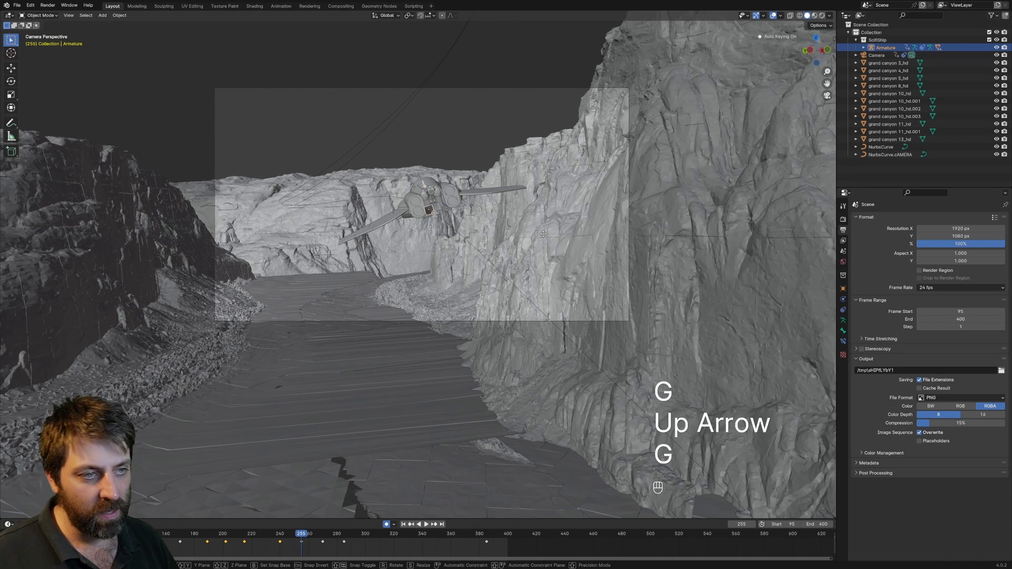
{"action": "left_click", "coordinate": [637, 285], "text": "shift"}
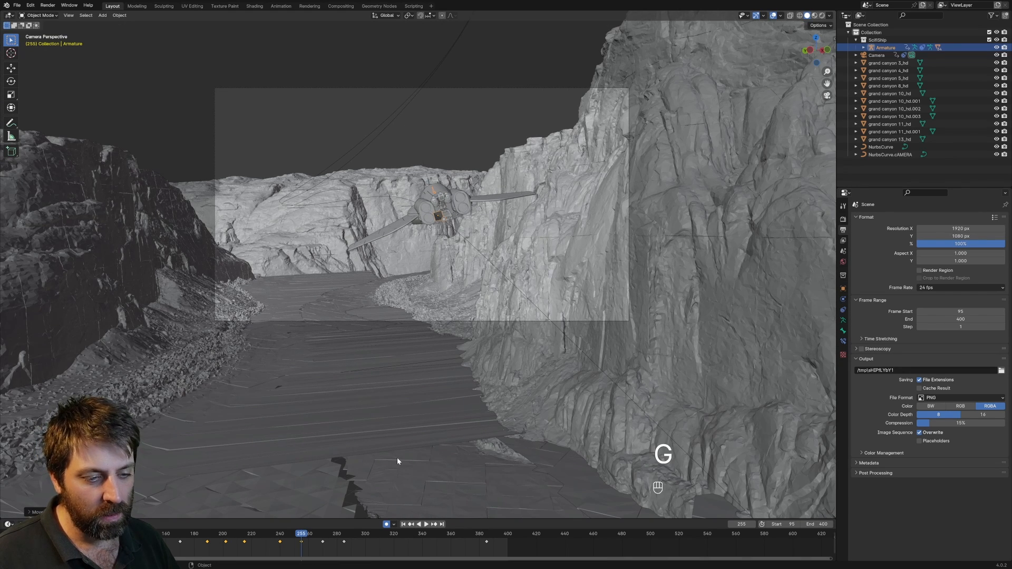
Offset the ship armature's position within the camera view at the frame 270 and frame 285 keyframes
{"action": "key", "text": "Up"}
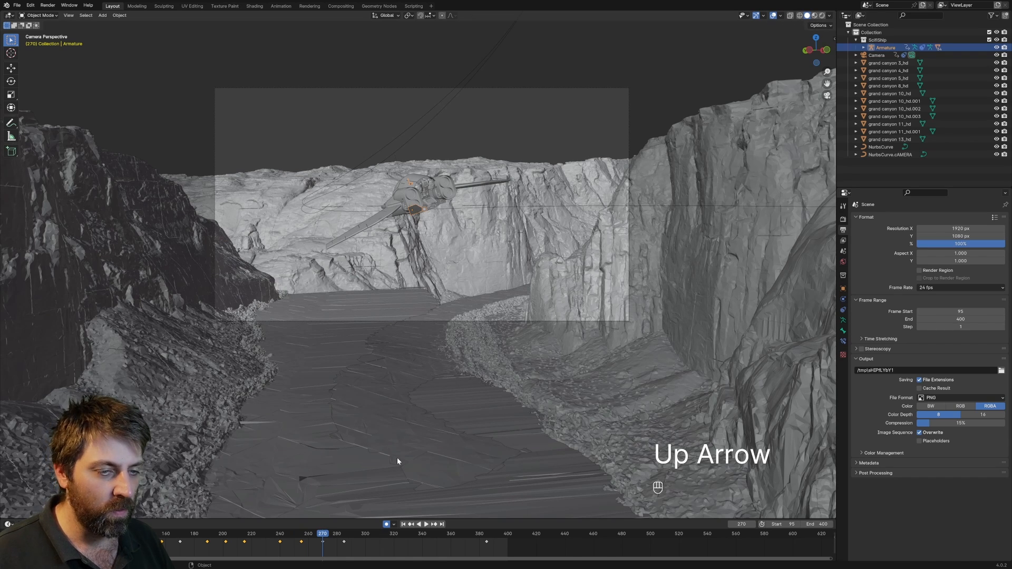
{"action": "key", "text": "g"}
{"action": "left_click", "coordinate": [385, 459]}
{"action": "key", "text": "Up"}
{"action": "key", "text": "g"}
{"action": "left_click", "coordinate": [402, 362]}
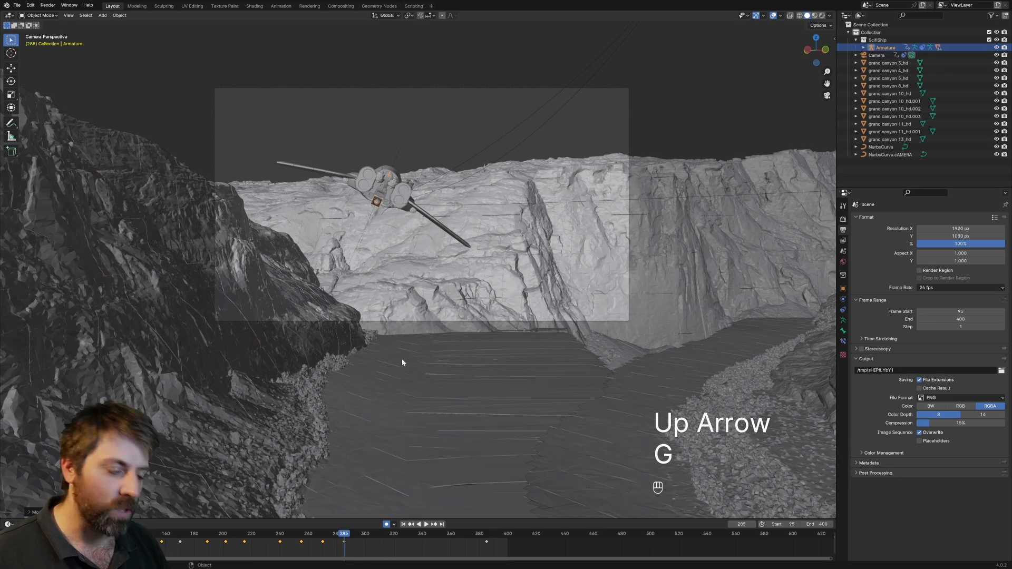
Go back through the keyframes to frame 103 and move the ship armature slightly right and down in the camera view
{"action": "key", "text": "Up"}
{"action": "key", "text": "Down"}
{"action": "key", "text": "Down"}
{"action": "key", "text": "Down"}
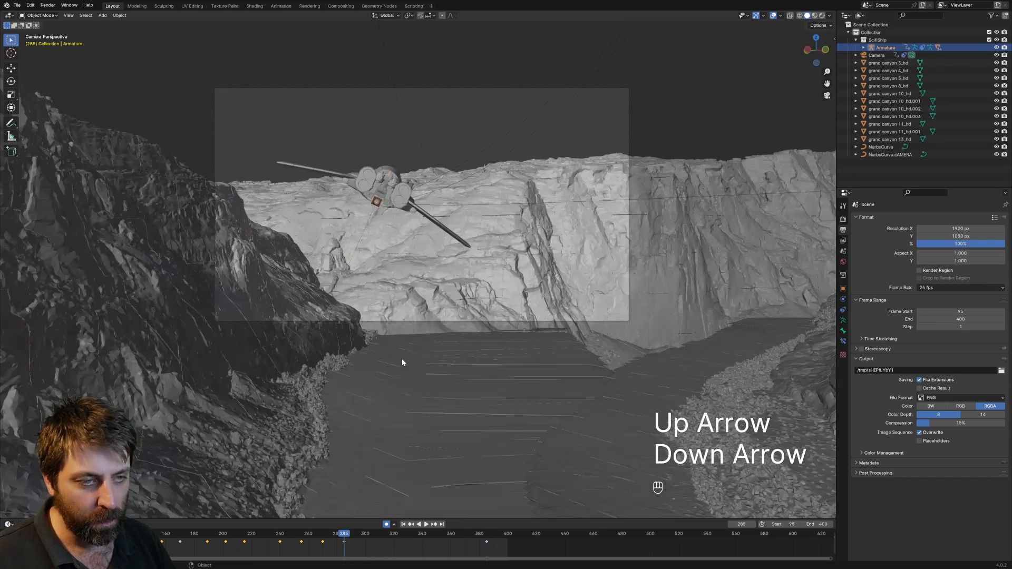
{"action": "key", "text": "Down"}
{"action": "key", "text": "Down"}
{"action": "key", "text": "Down"}
{"action": "key", "text": "Down"}
{"action": "left_click_drag", "start_coordinate": [95, 533], "coordinate": [85, 534]}
{"action": "key", "text": "Down"}
{"action": "key", "text": "Up"}
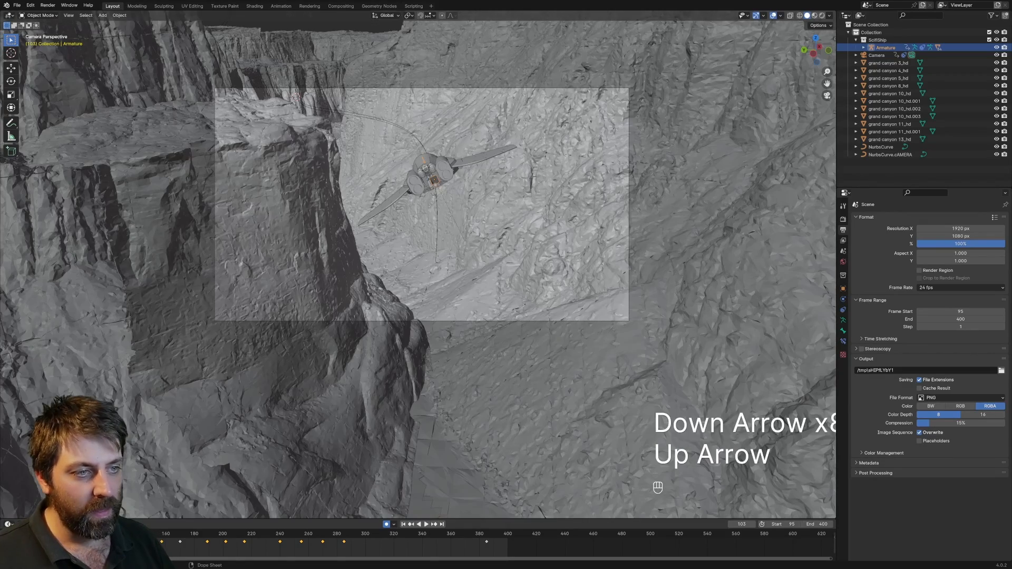
{"action": "key", "text": "g"}
{"action": "left_click", "coordinate": [471, 295]}
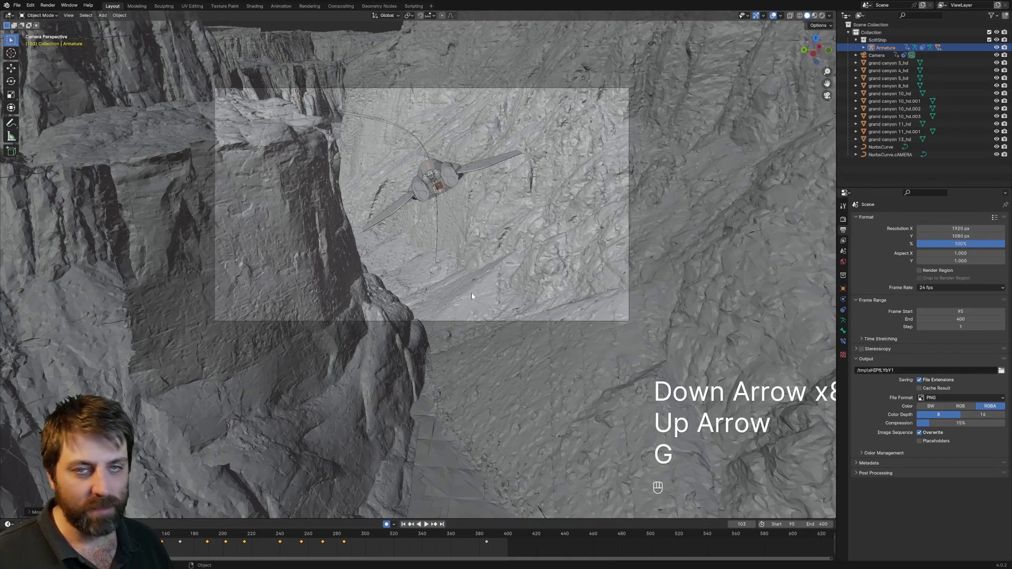